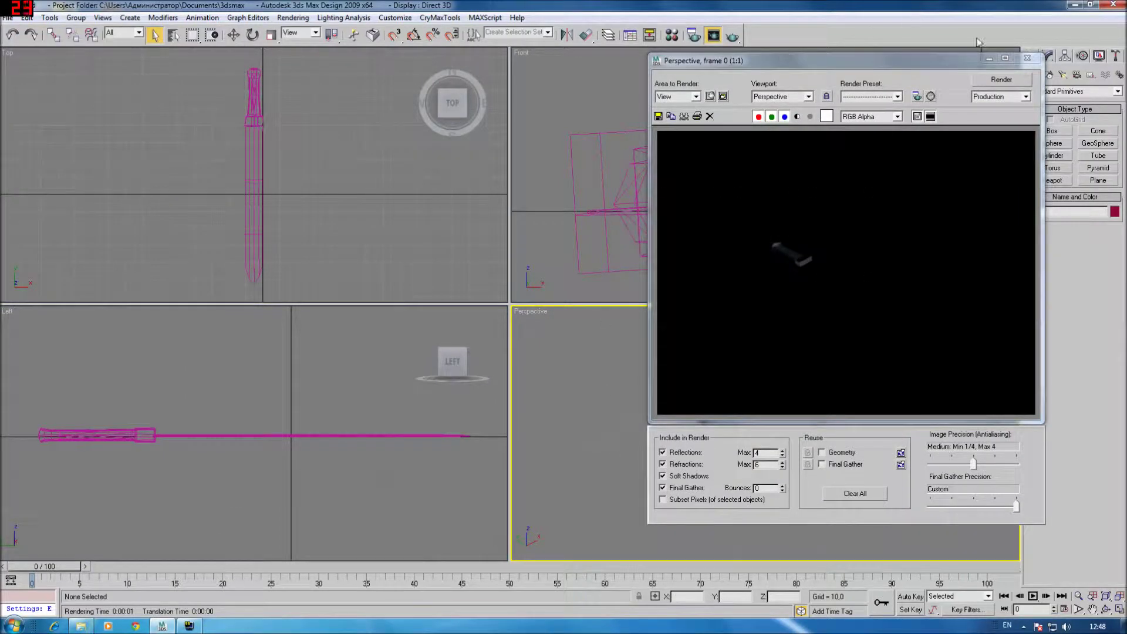
Step: Close the render preview and switch to the Select and Move tool
click(1027, 57)
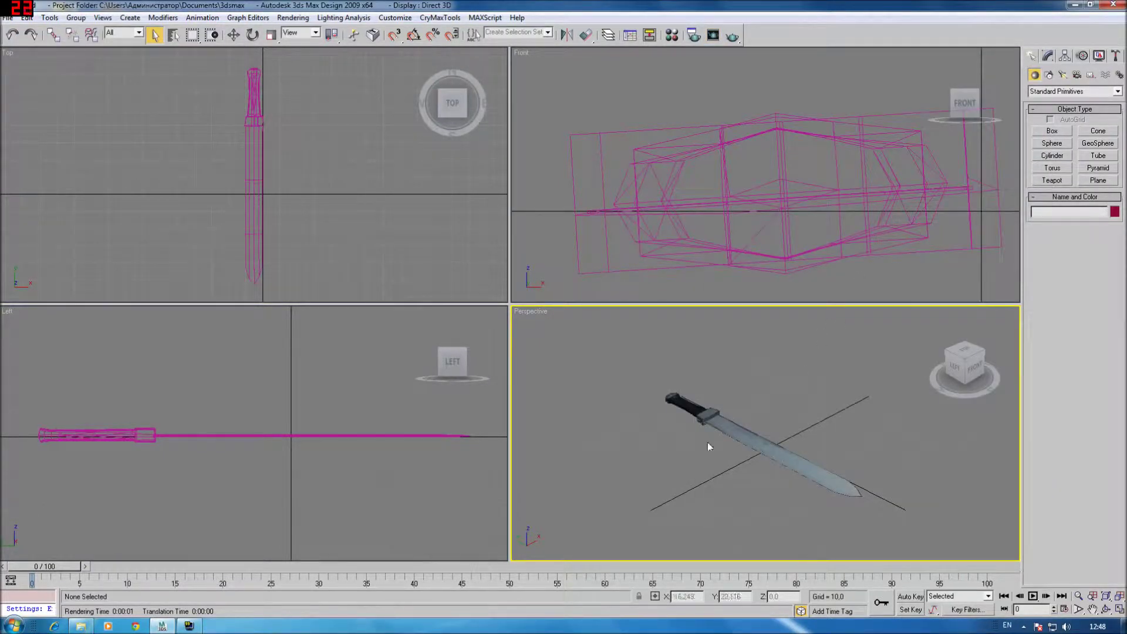
click(233, 36)
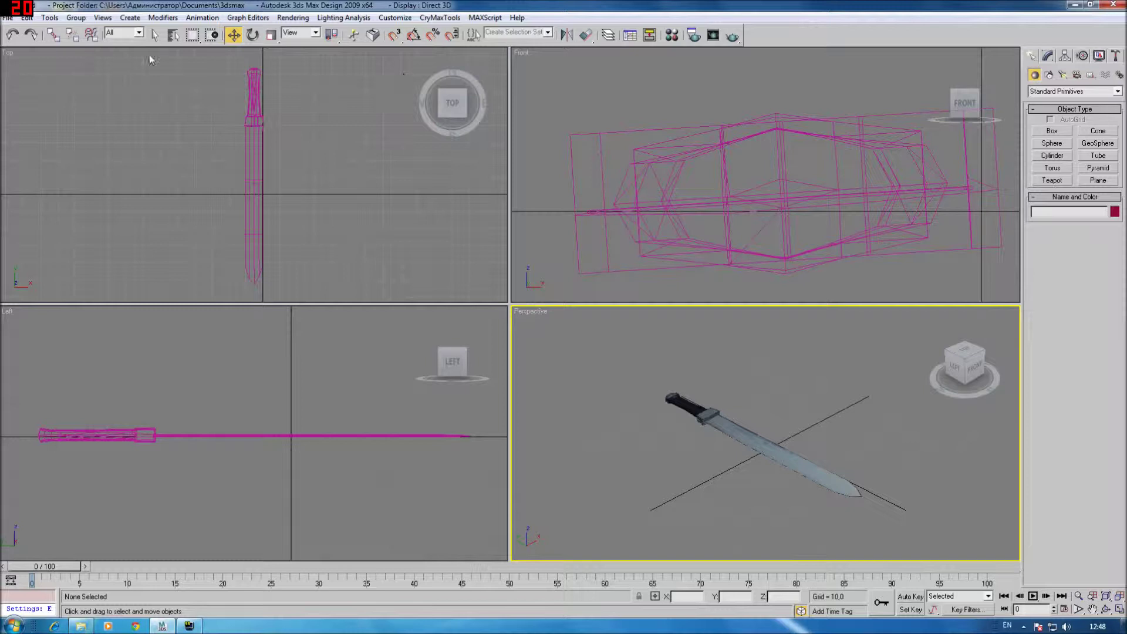
scroll(829, 434, up, 2)
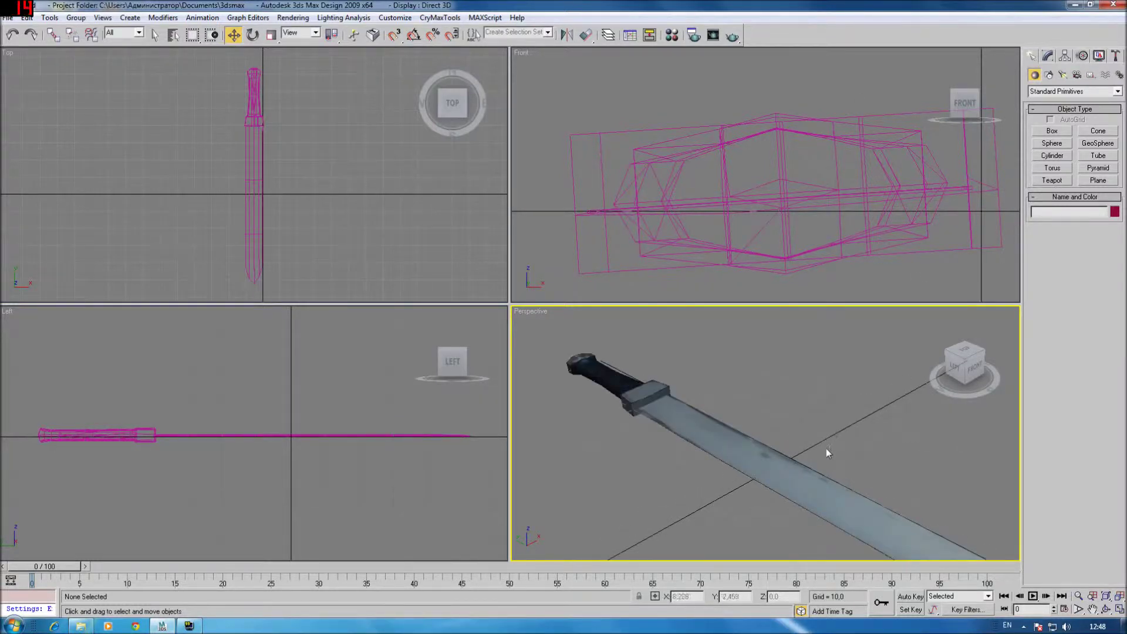
scroll(827, 449, up, 3)
scroll(823, 464, down, 4)
scroll(963, 369, down, 1)
Step: Orbit and zoom the Perspective view to inspect the sword's underside and edge
mouse_move(975, 365)
mouse_down()
mouse_move(959, 365)
mouse_move(969, 370)
mouse_up()
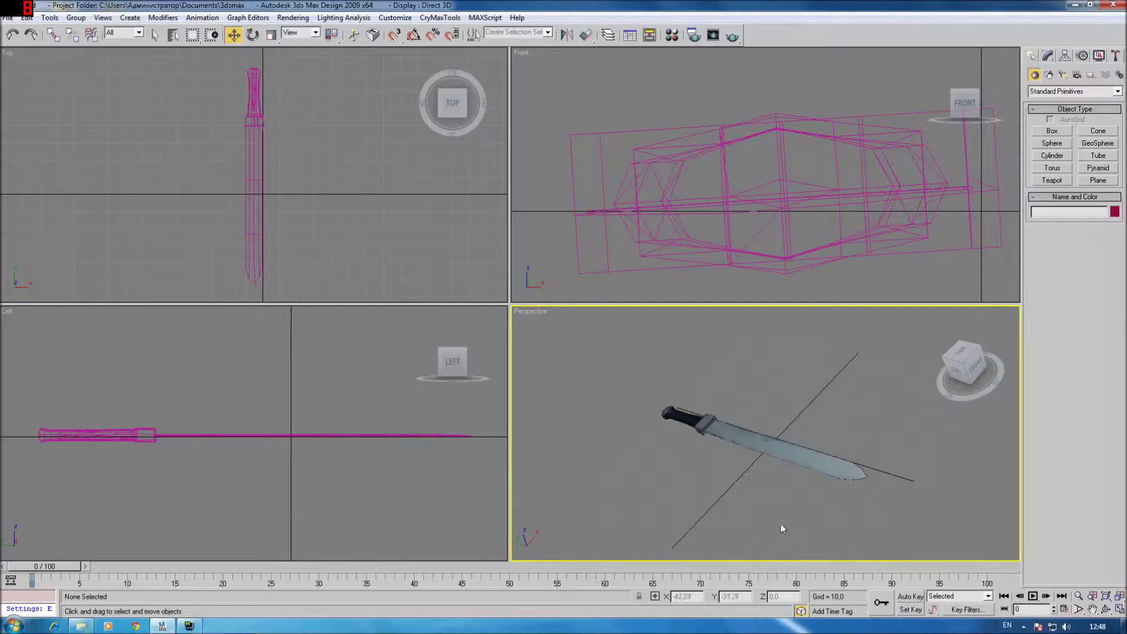
drag(936, 317, 968, 369)
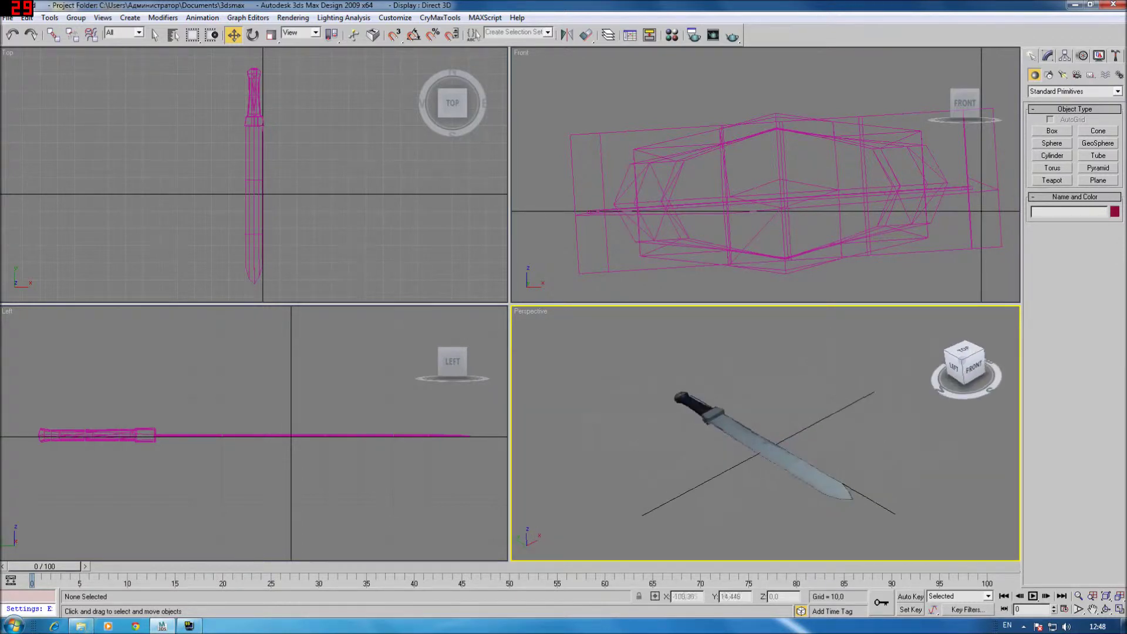
scroll(755, 490, up, 5)
scroll(746, 510, down, 1)
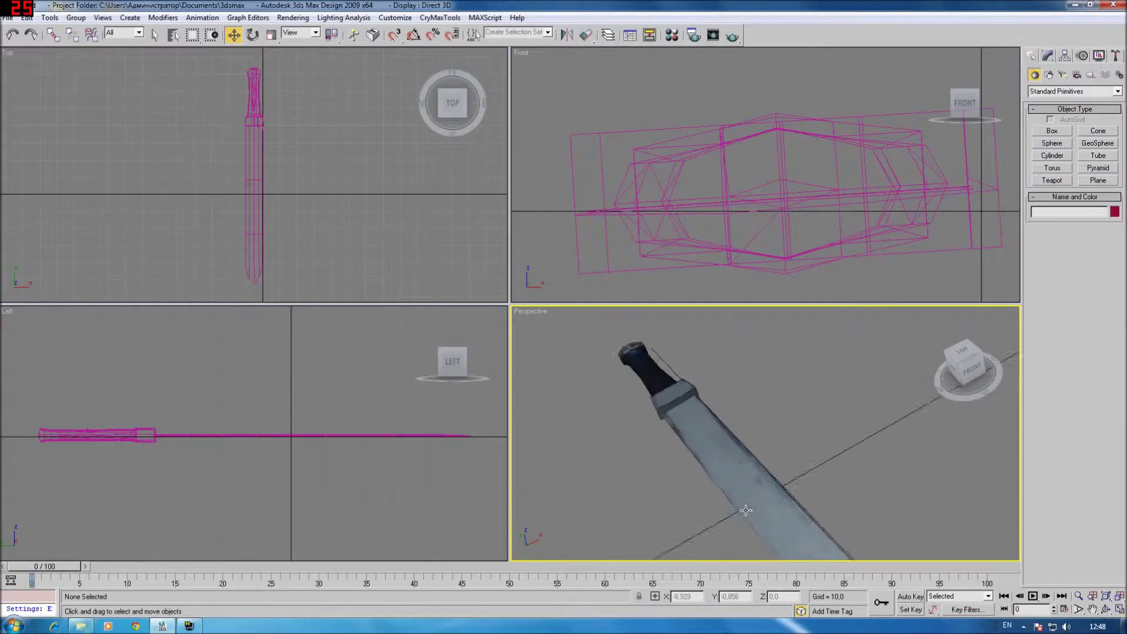
scroll(745, 511, down, 2)
scroll(750, 515, down, 2)
Step: Orbit, zoom and pan around the whole sword, then select it
mouse_move(966, 367)
mouse_down()
mouse_move(957, 362)
mouse_move(972, 369)
mouse_move(860, 466)
mouse_up()
scroll(781, 483, up, 3)
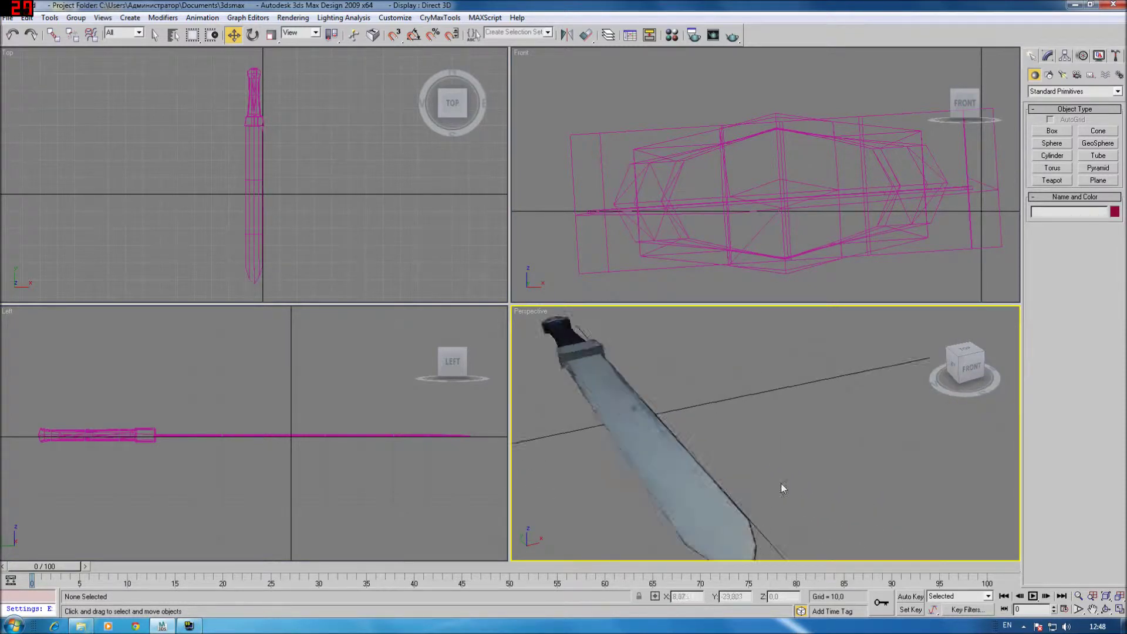
scroll(769, 526, down, 5)
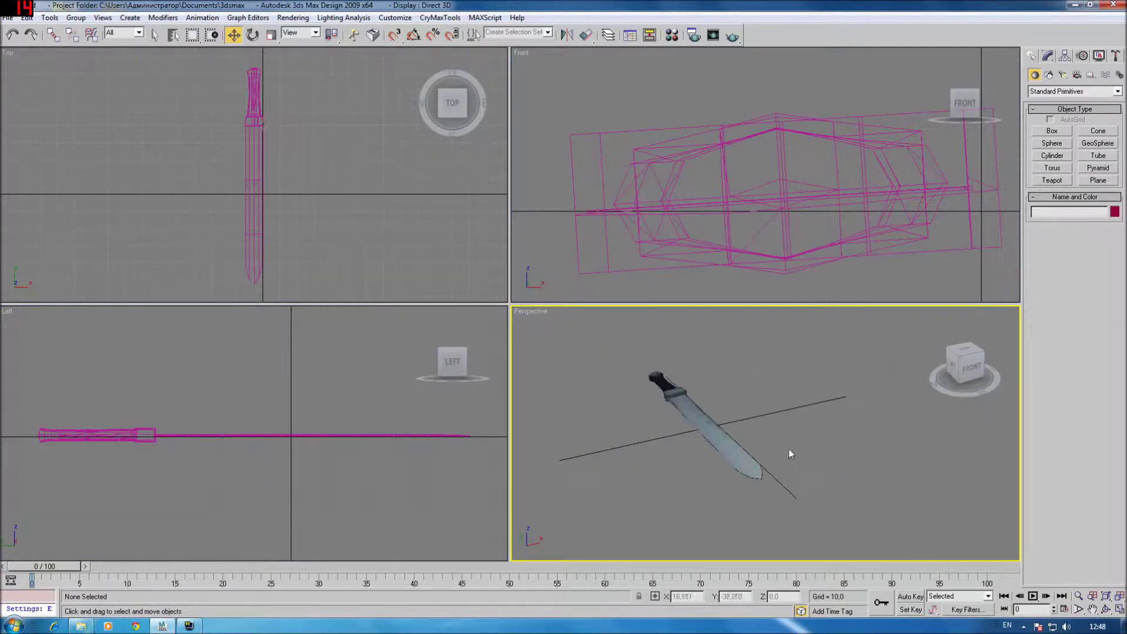
scroll(796, 428, up, 2)
scroll(833, 423, up, 3)
middle_drag(832, 422, 781, 440)
scroll(780, 441, down, 4)
scroll(780, 433, up, 1)
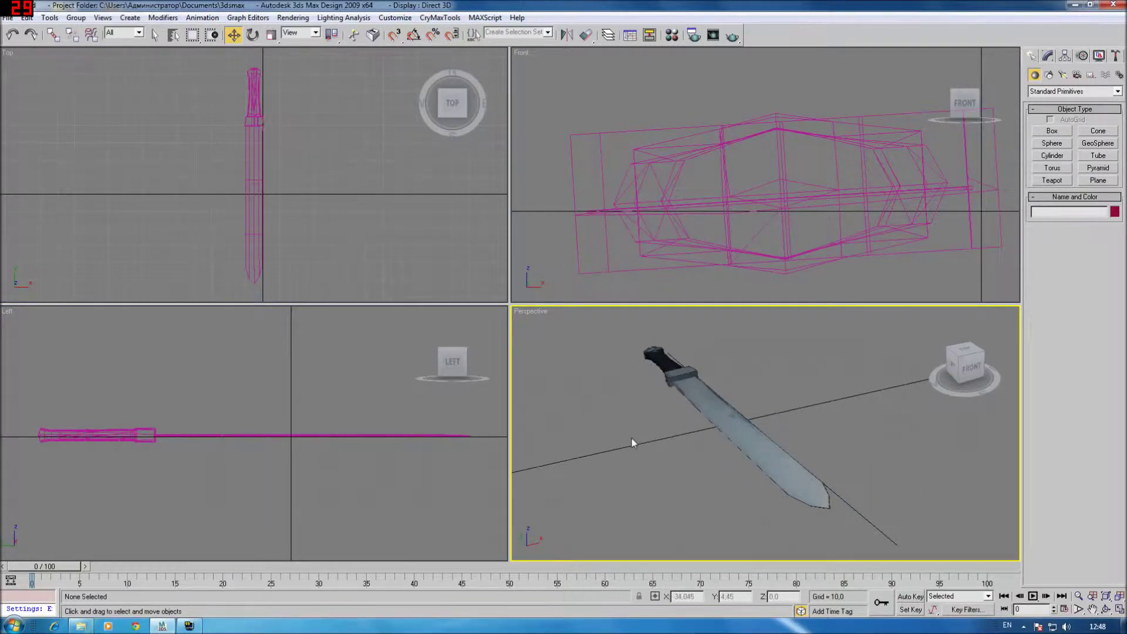
click(717, 410)
Step: Rotate the sword about Z by roughly -4 degrees so it lies level
drag(989, 349, 974, 352)
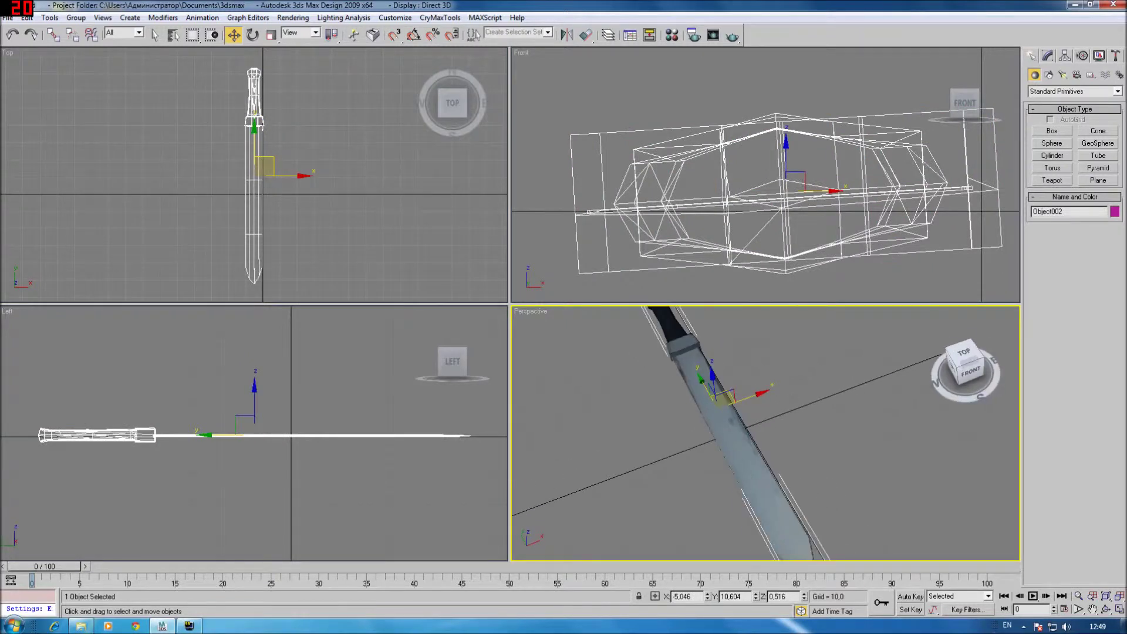
scroll(777, 176, down, 2)
scroll(776, 177, down, 3)
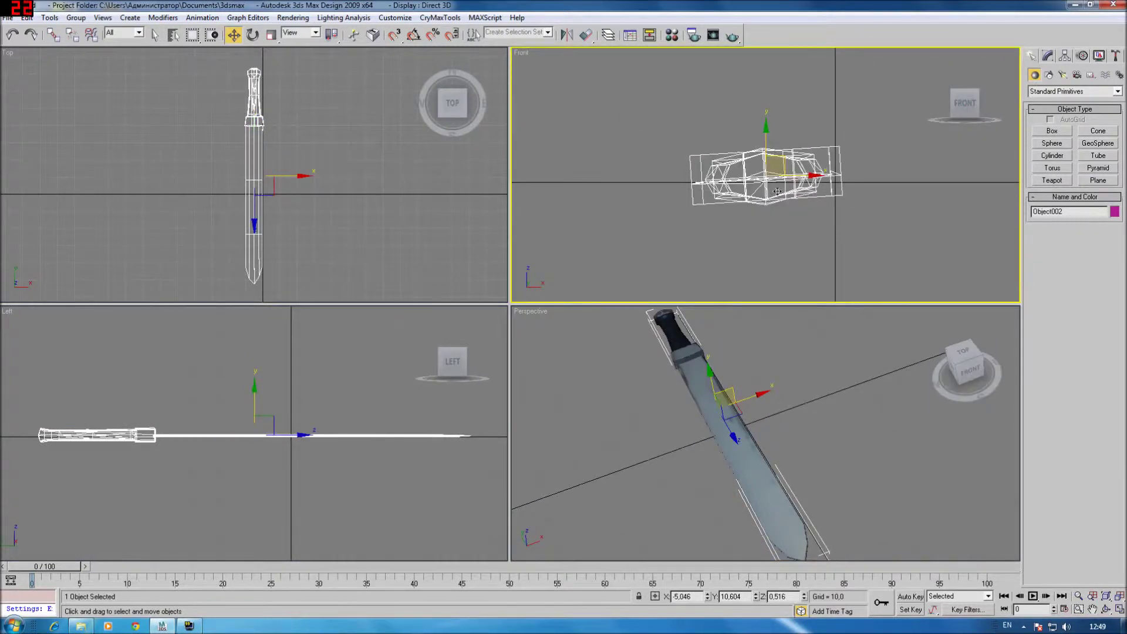
right_click(781, 182)
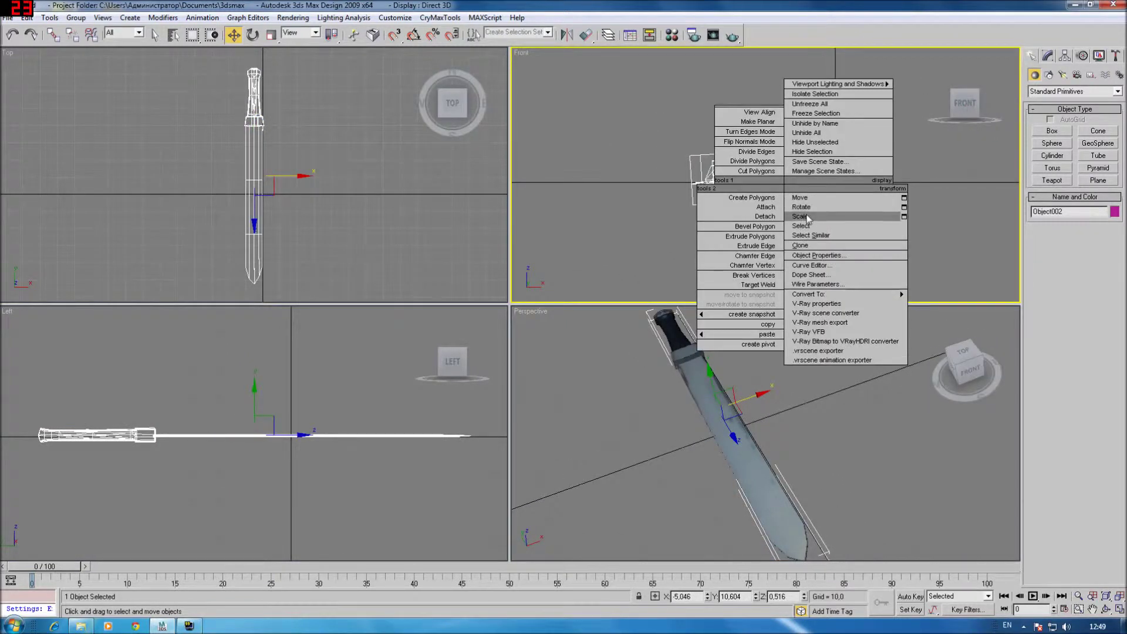
click(810, 208)
drag(808, 158, 813, 159)
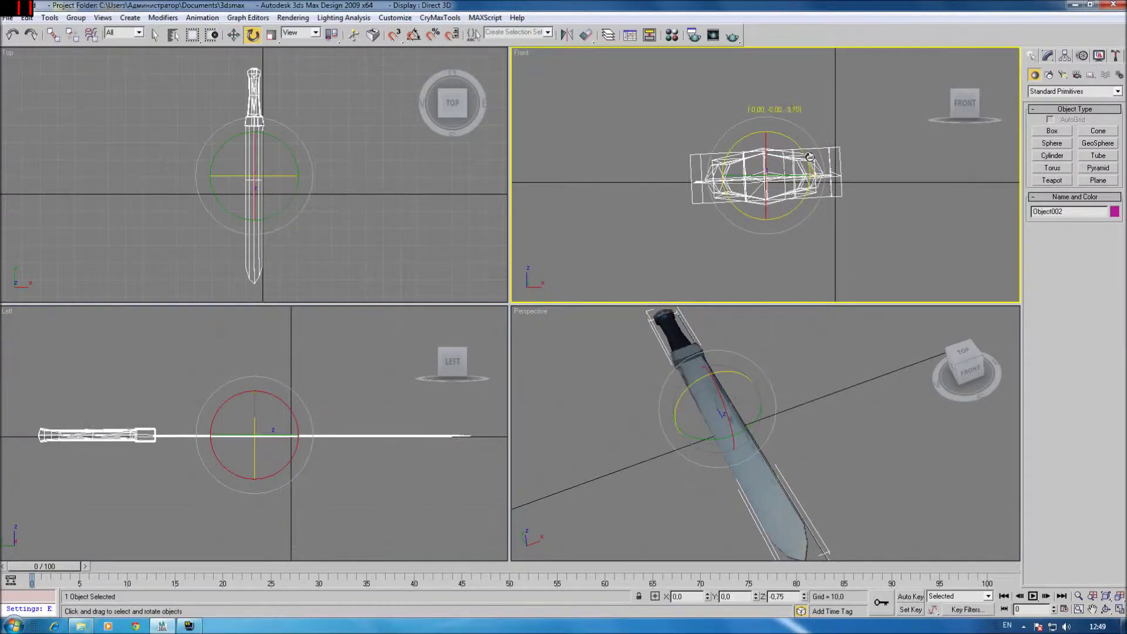
mouse_move(813, 159)
mouse_down()
mouse_move(819, 185)
mouse_move(876, 185)
mouse_up()
Step: Nudge the sword slightly right and down, then deselect it
right_click(801, 167)
click(816, 176)
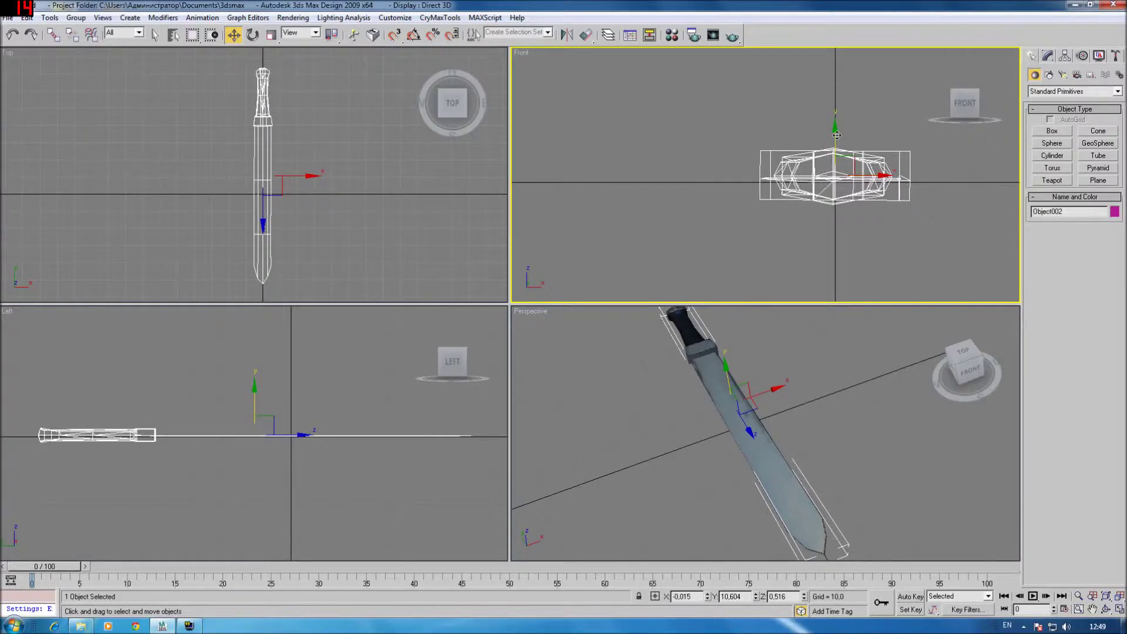
drag(837, 135, 838, 141)
click(815, 414)
scroll(795, 428, down, 3)
Step: Minimize 3ds Max, reposition the weapon_morrowind window, and open a new Computer window
click(1079, 6)
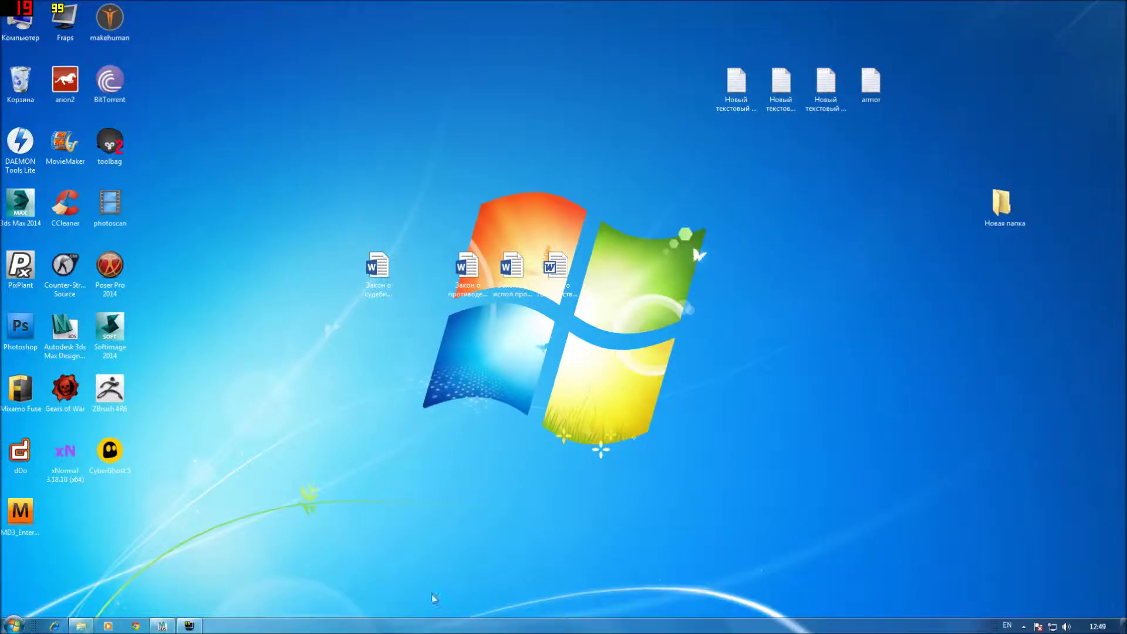
click(80, 627)
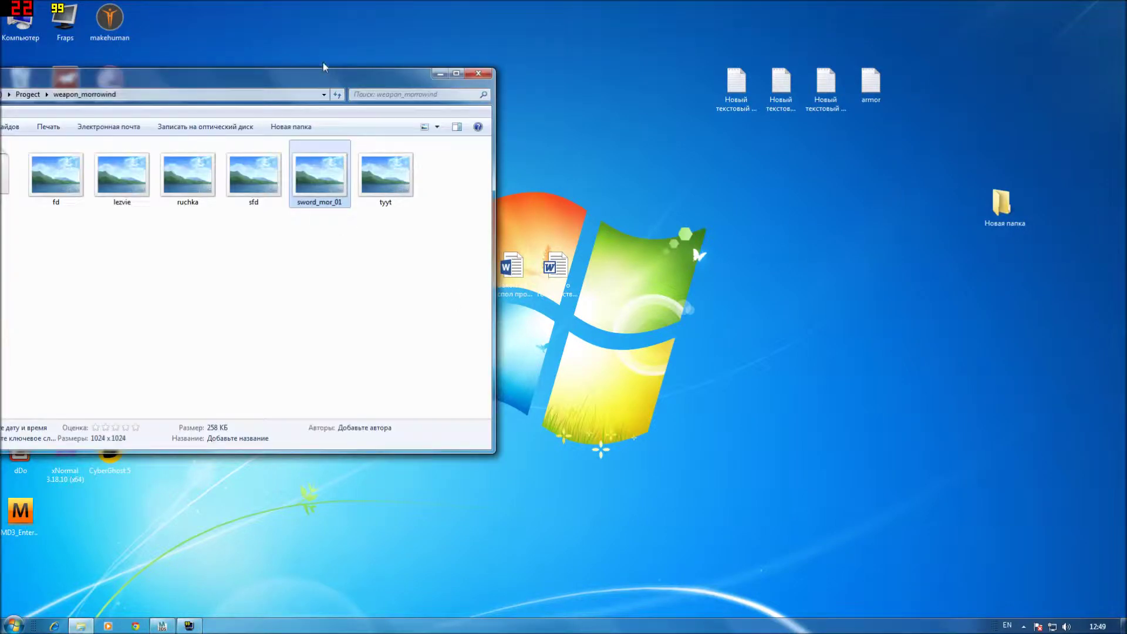
drag(327, 67, 647, 73)
click(13, 626)
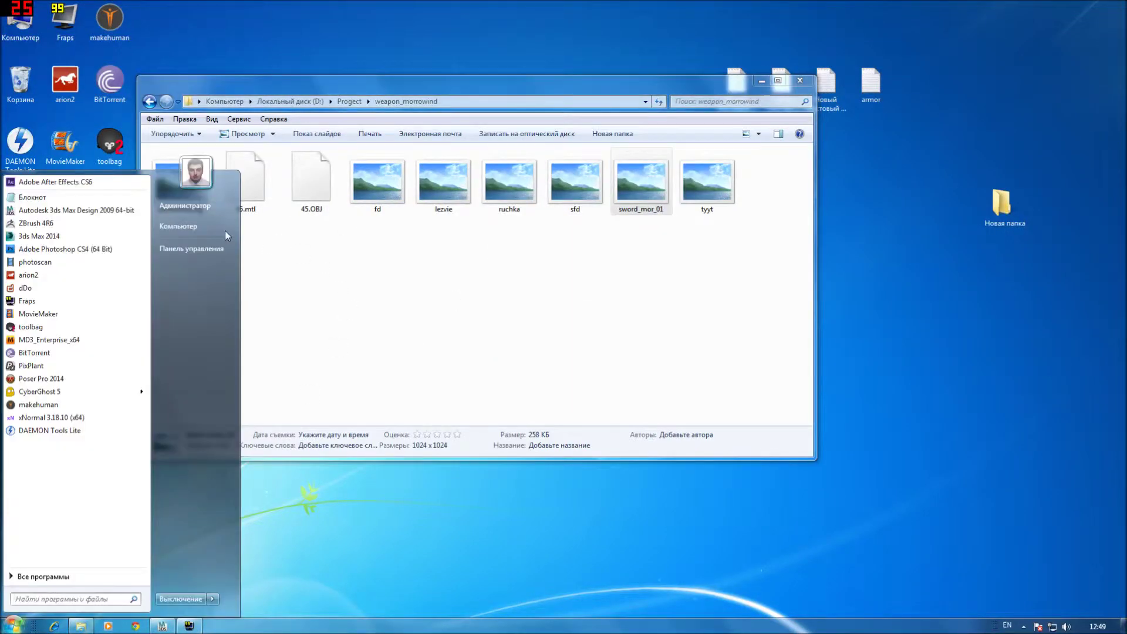
click(188, 226)
Step: Open Local Disk (D:) and look through the Progect and torrents folders
double_click(353, 194)
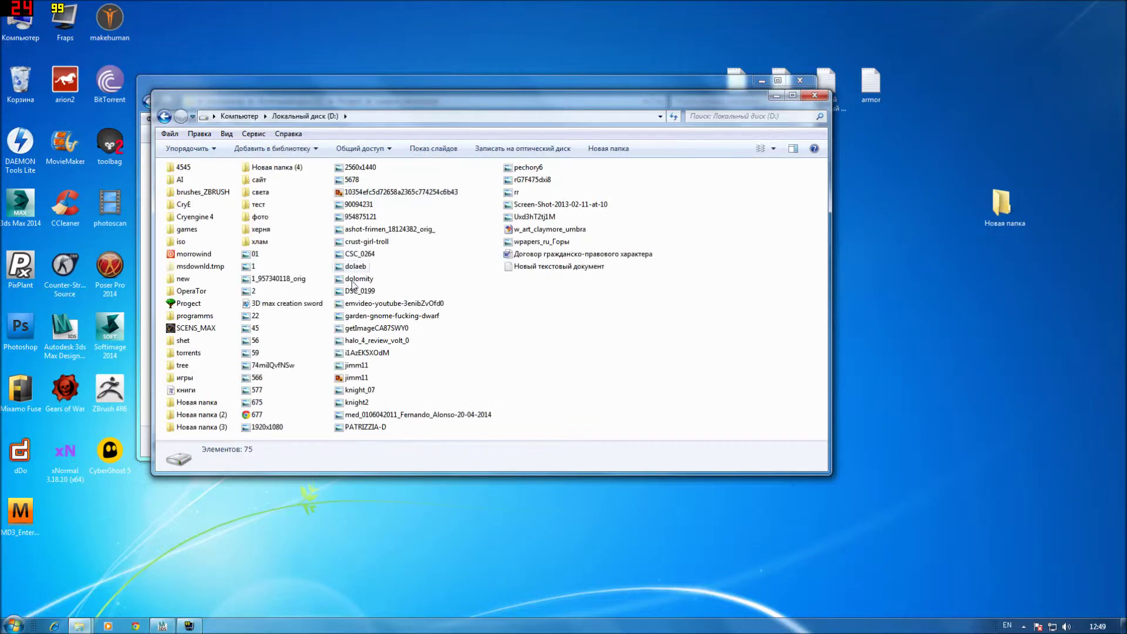
double_click(189, 304)
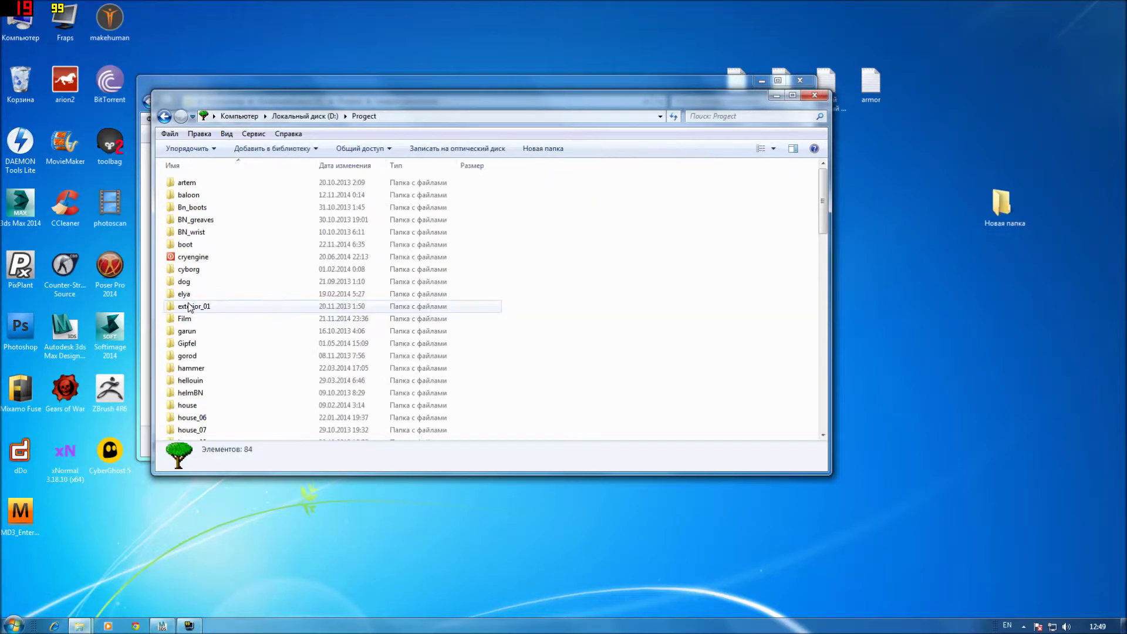
click(165, 116)
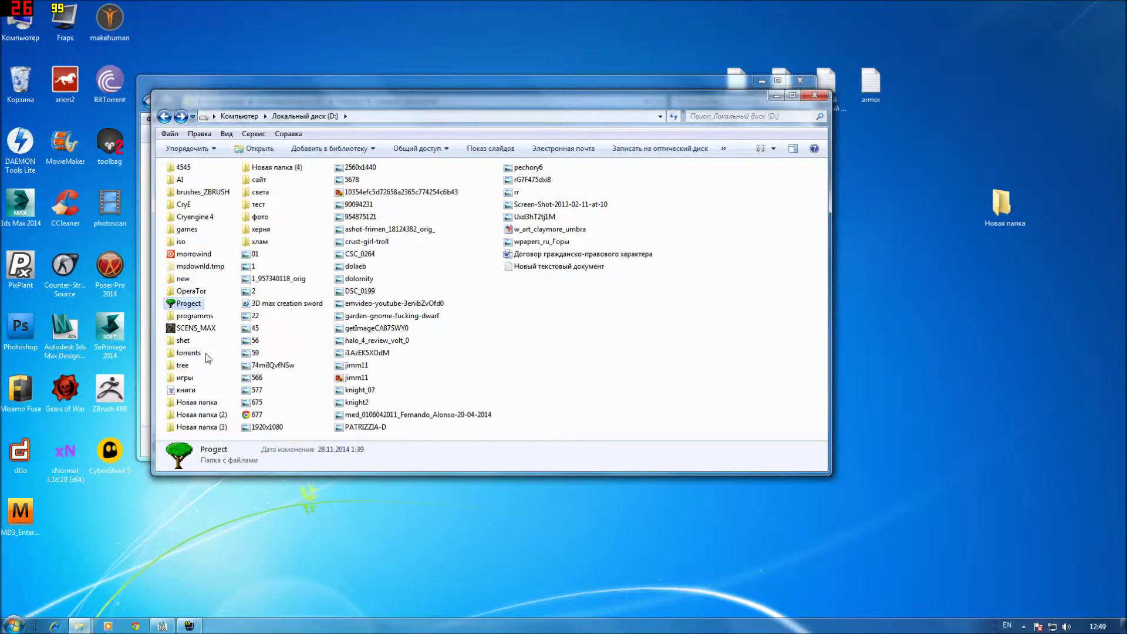
double_click(188, 353)
scroll(333, 350, down, 10)
scroll(332, 354, down, 4)
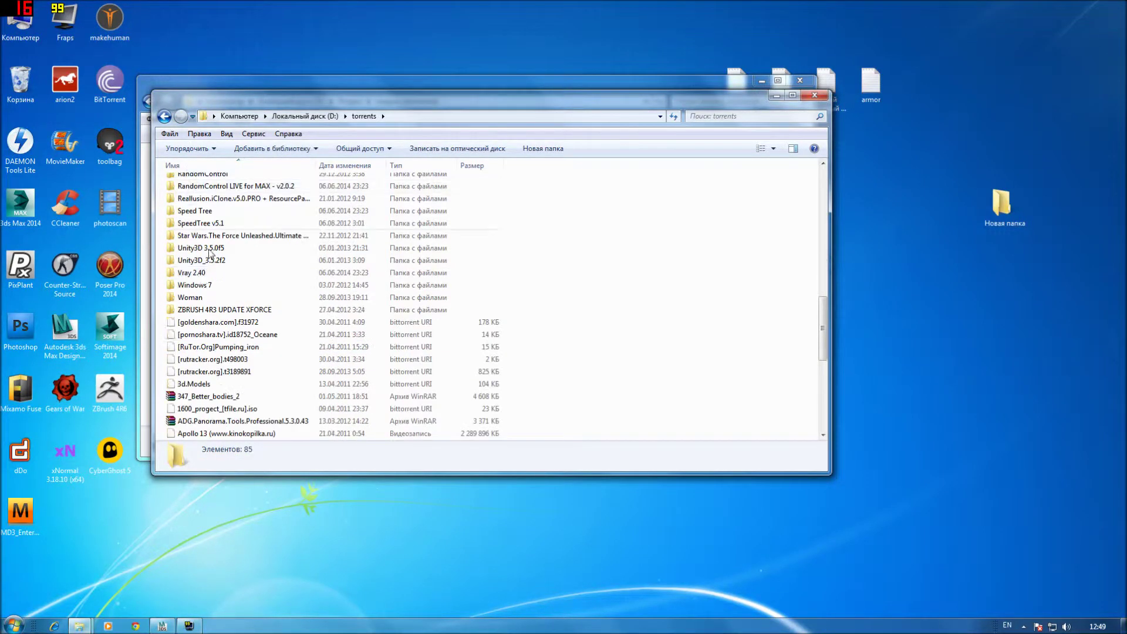
scroll(311, 359, down, 4)
key(BackSpace)
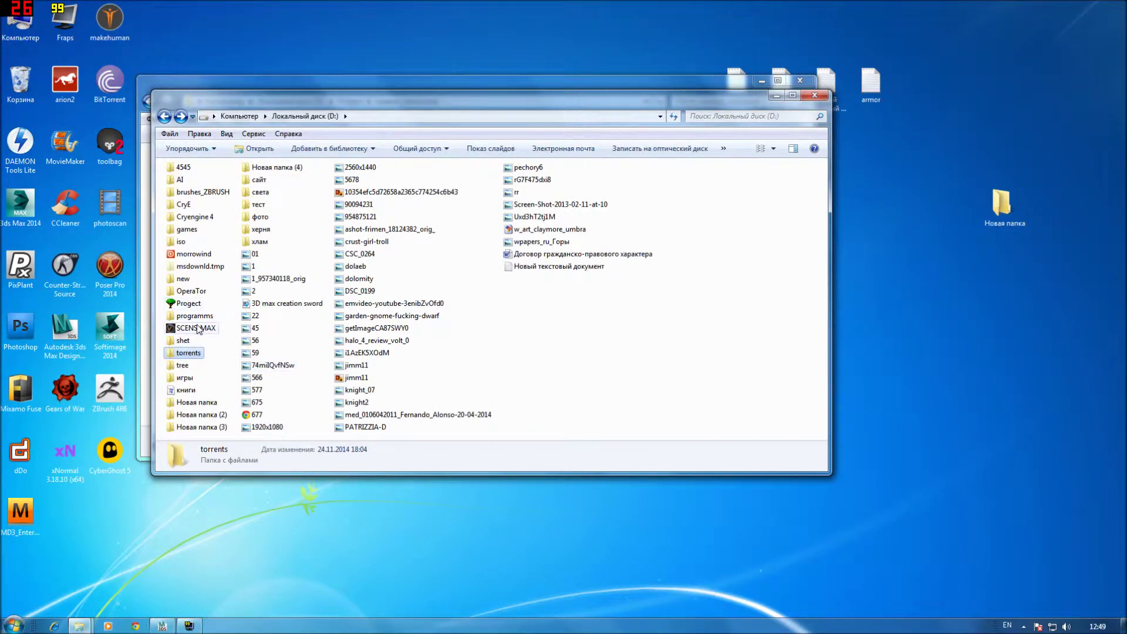
Step: Browse the Progect and torrents folders again, returning to D: each time
double_click(198, 304)
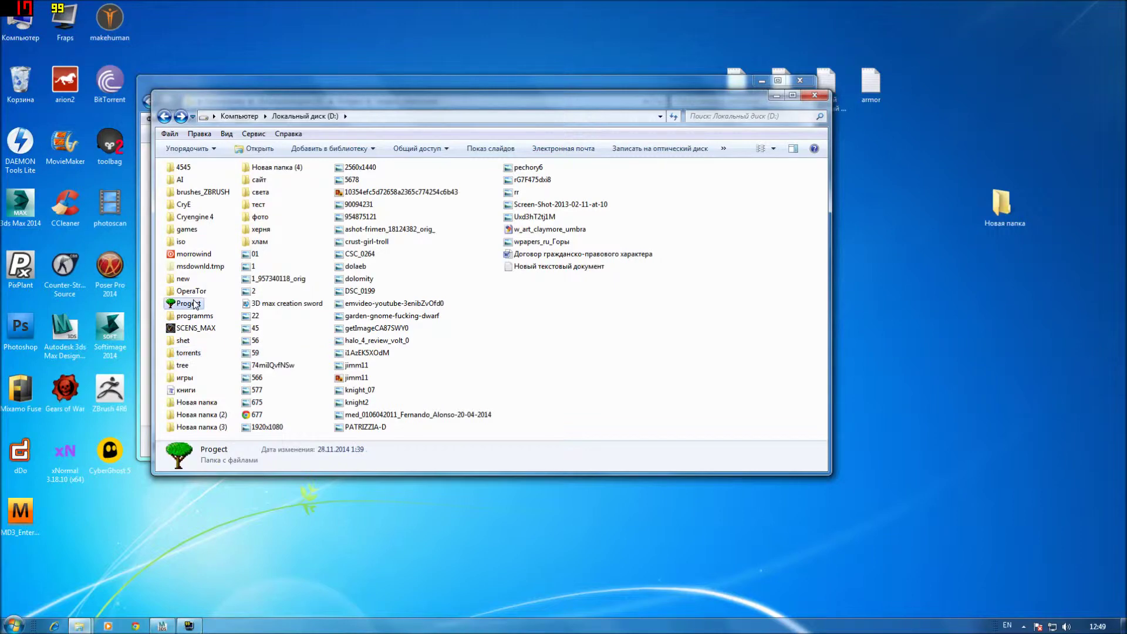
scroll(198, 305, down, 6)
scroll(206, 302, down, 7)
scroll(211, 306, down, 2)
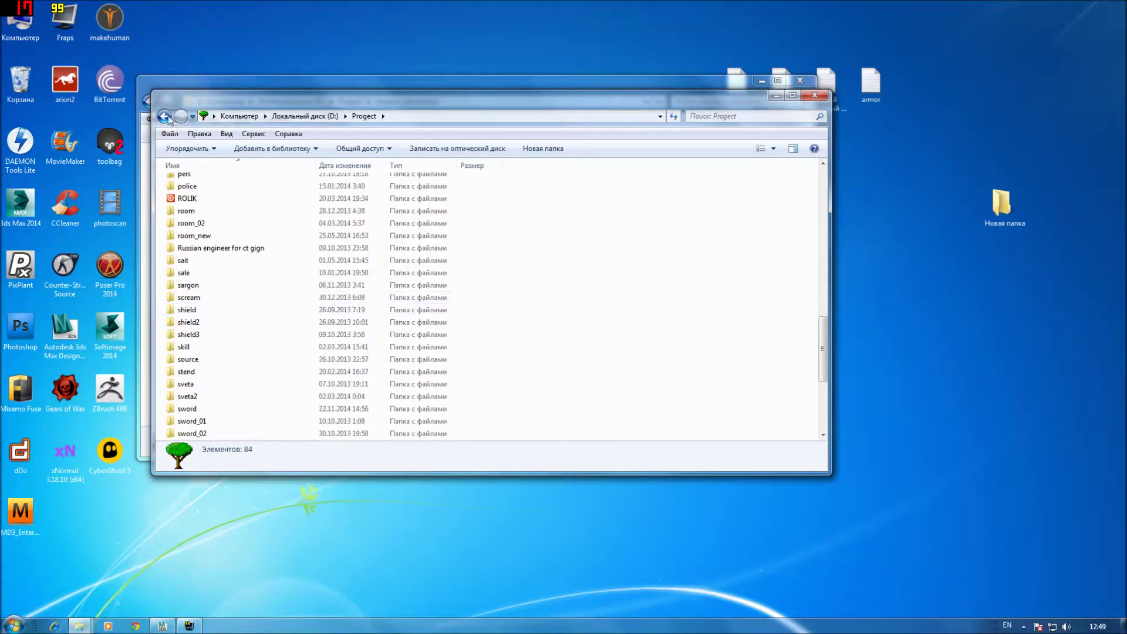
click(165, 116)
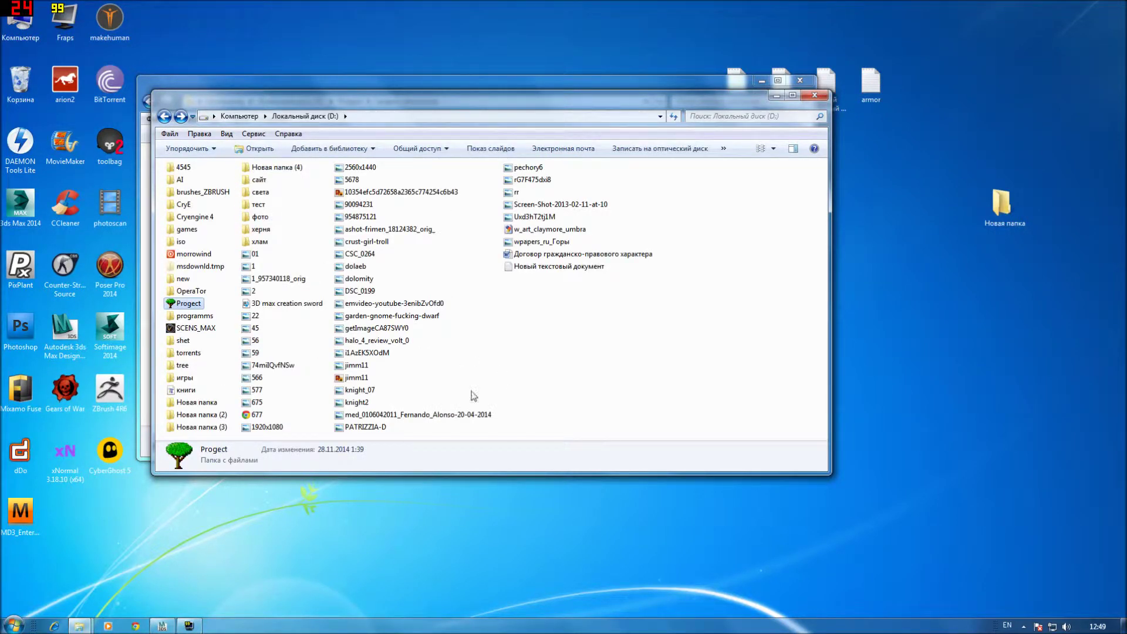
double_click(191, 354)
scroll(231, 359, down, 7)
scroll(230, 360, down, 6)
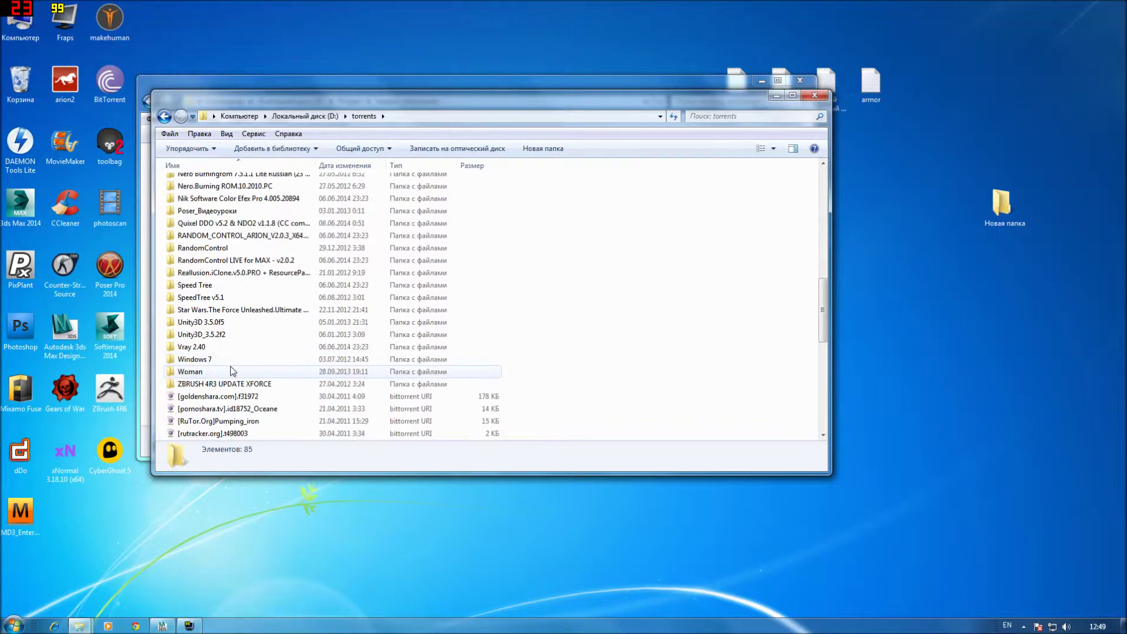
click(164, 117)
Step: Open the programms folder and scroll through it, selecting Skyrim BSA
double_click(195, 315)
scroll(351, 400, down, 5)
scroll(351, 400, down, 3)
scroll(351, 400, down, 2)
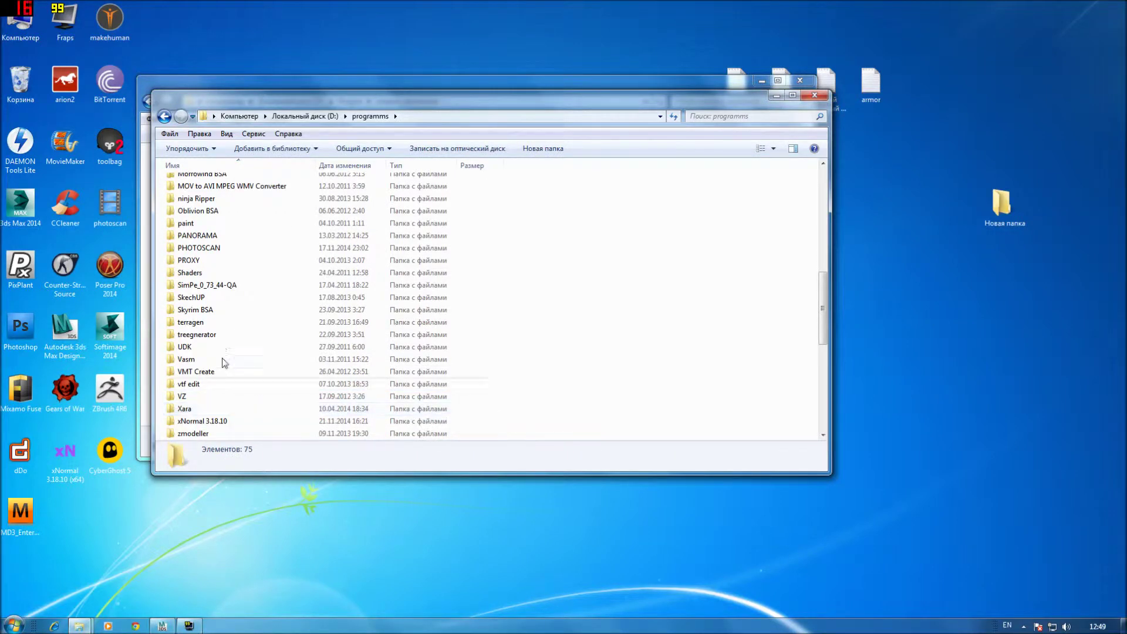
scroll(259, 383, down, 2)
click(226, 236)
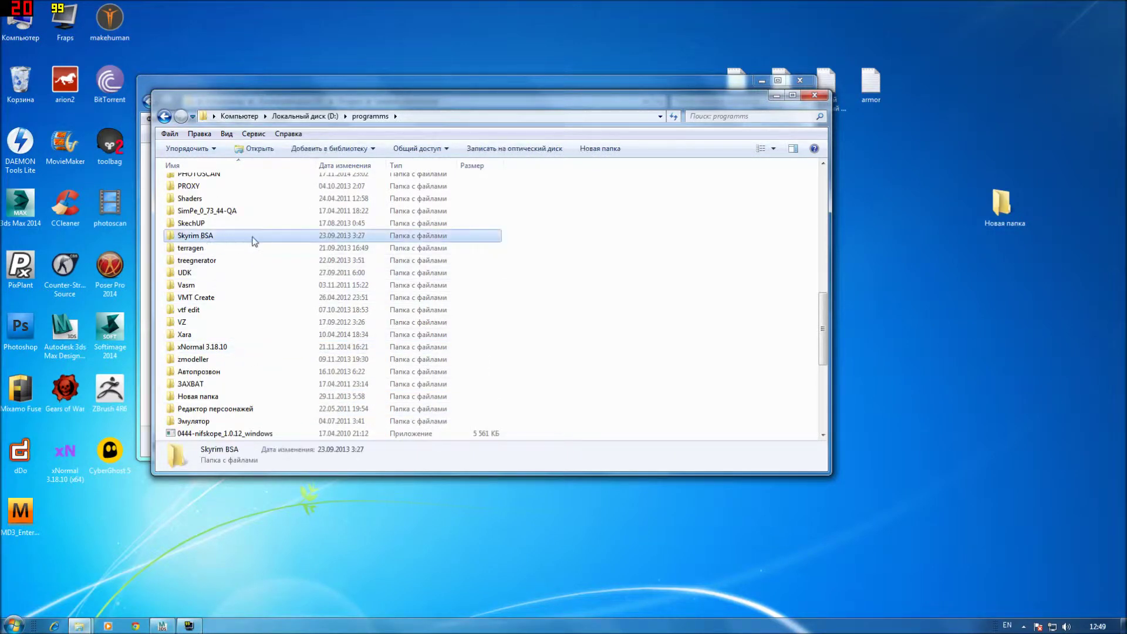
scroll(305, 317, up, 1)
scroll(299, 333, up, 1)
scroll(298, 333, up, 1)
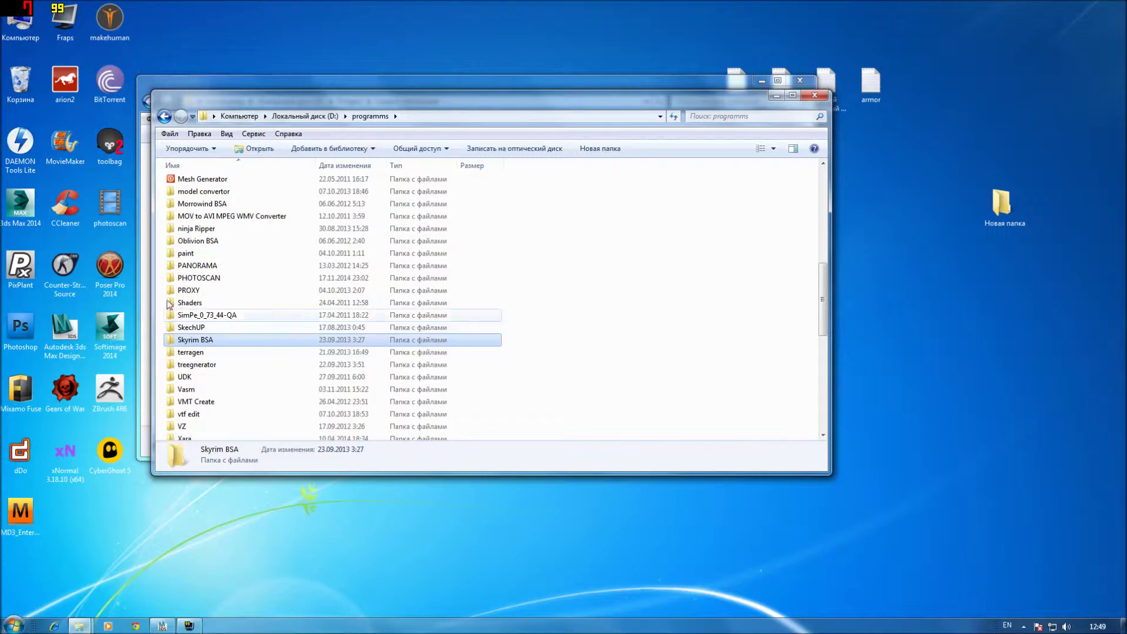
Step: Browse Morrowind BSA > meshes > w and select the w_art_claymore_umbra model
double_click(214, 206)
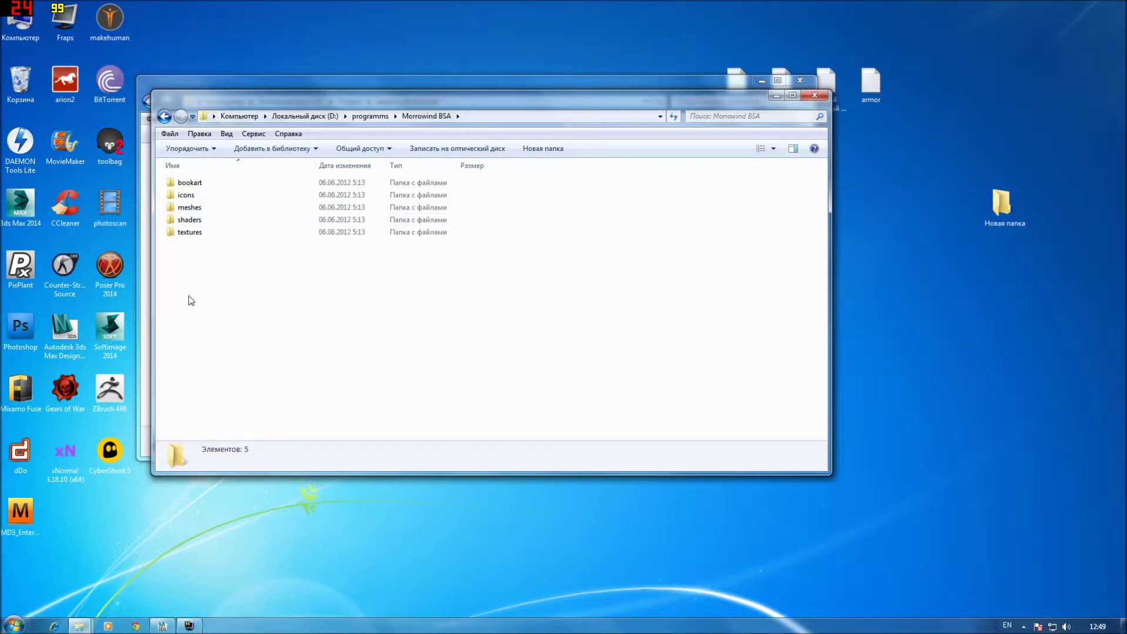
double_click(184, 209)
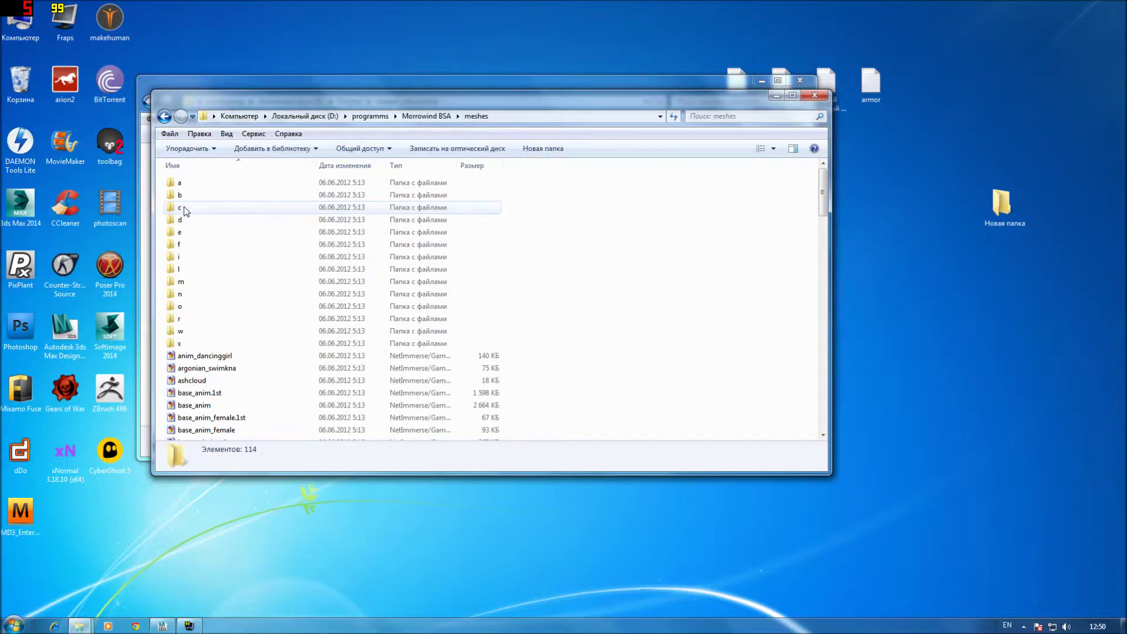
double_click(184, 333)
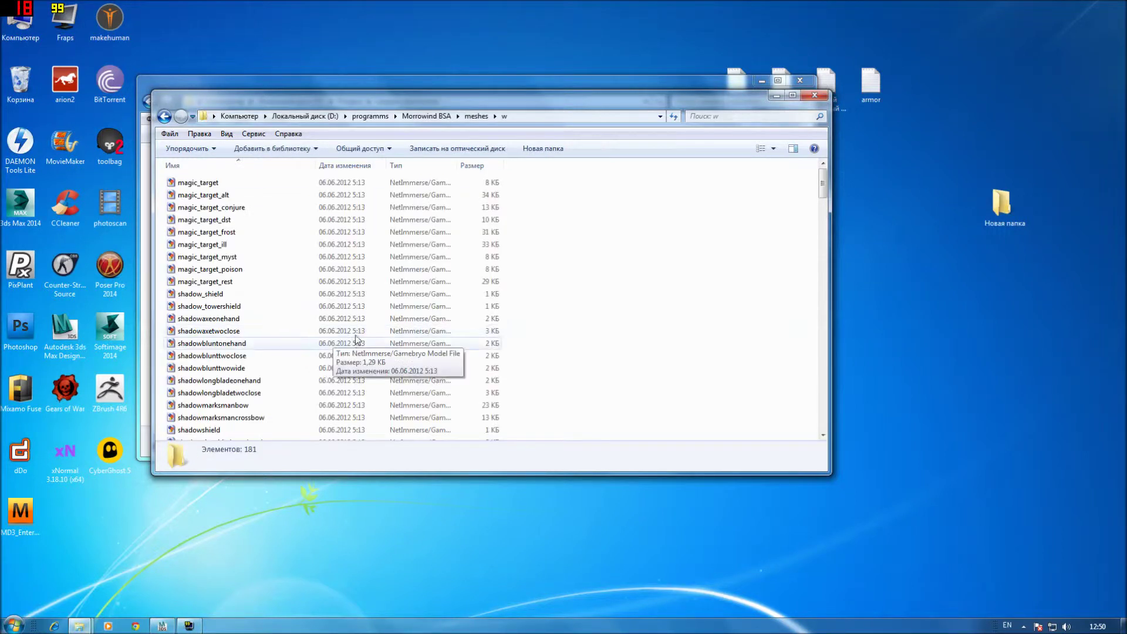
click(220, 322)
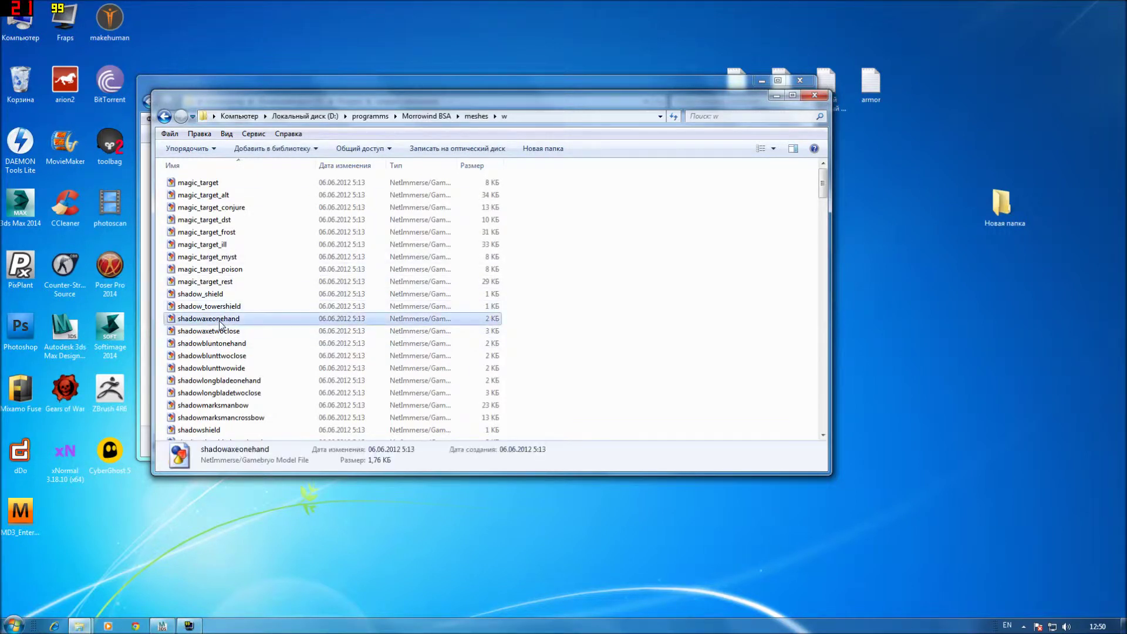
scroll(221, 387, down, 1)
click(226, 384)
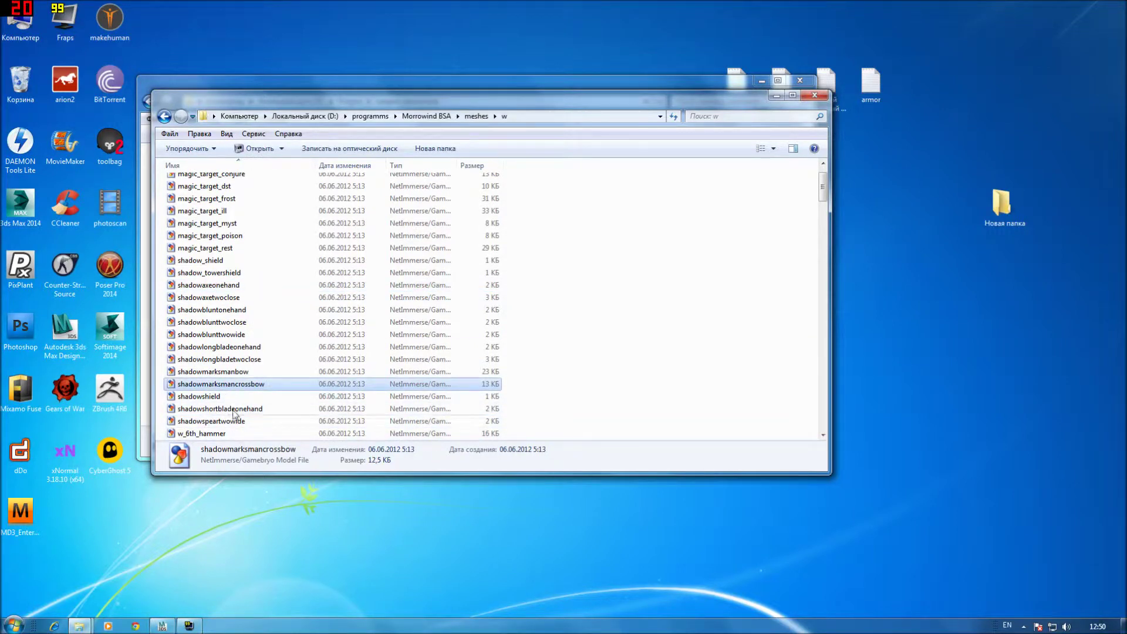
scroll(270, 393, down, 3)
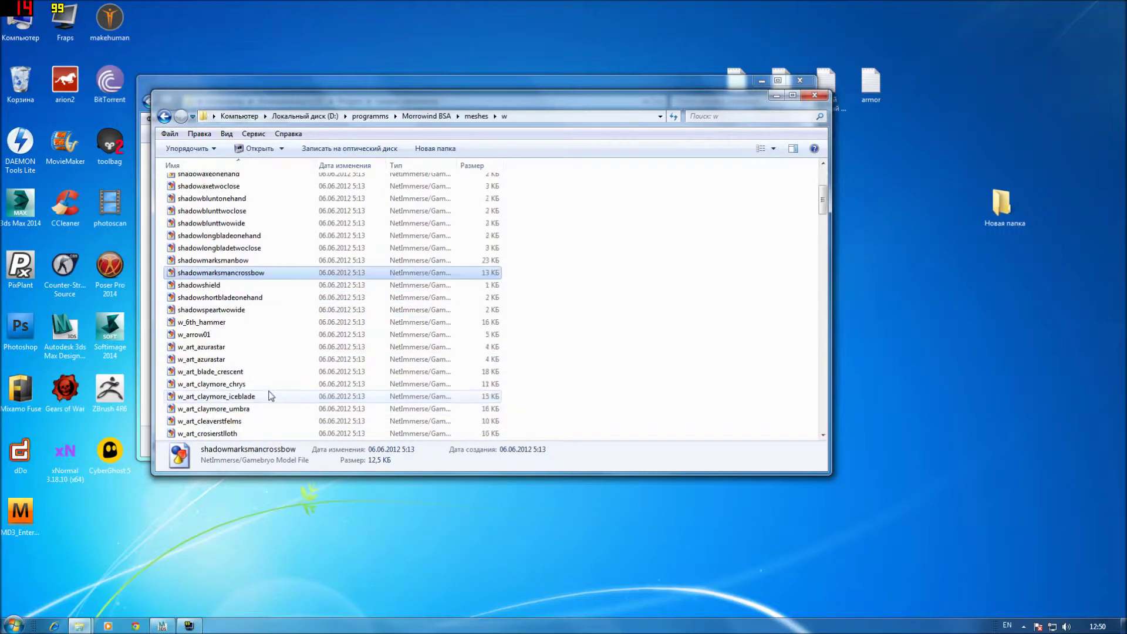
scroll(271, 387, down, 1)
scroll(276, 381, down, 1)
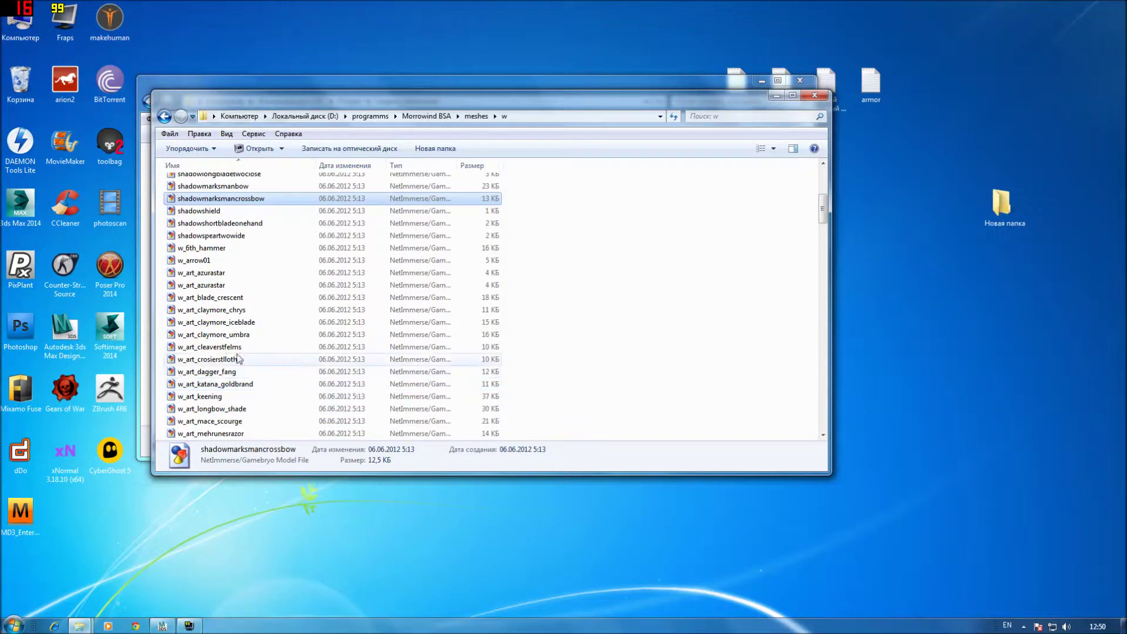
click(239, 337)
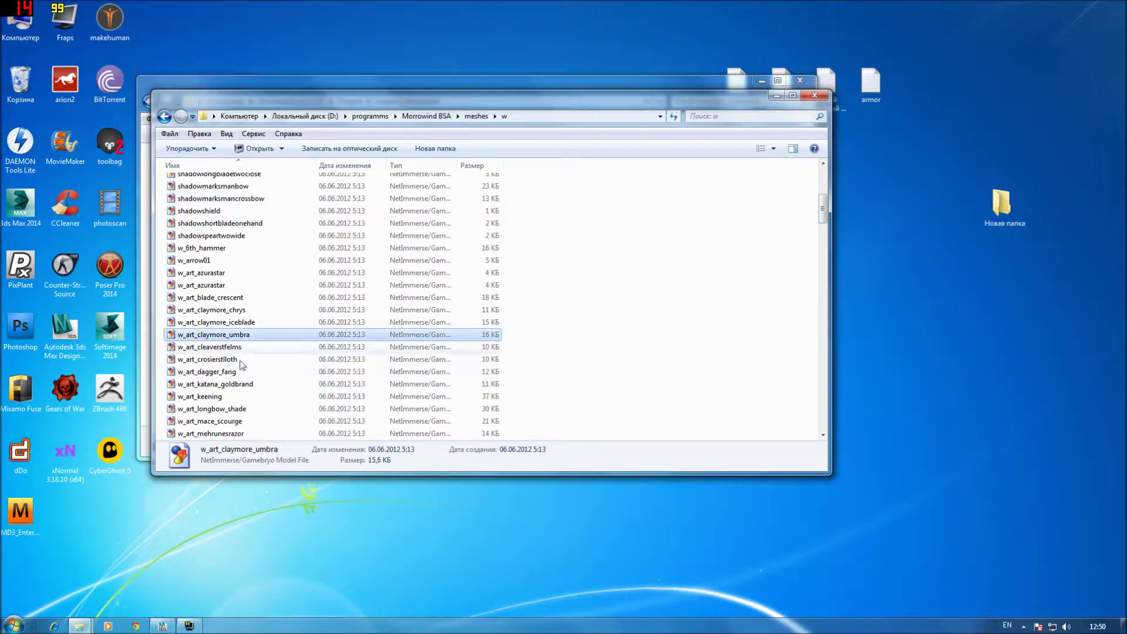
Step: Copy w_art_claymore_umbra into the root of D:, overwriting the existing file
right_click(238, 334)
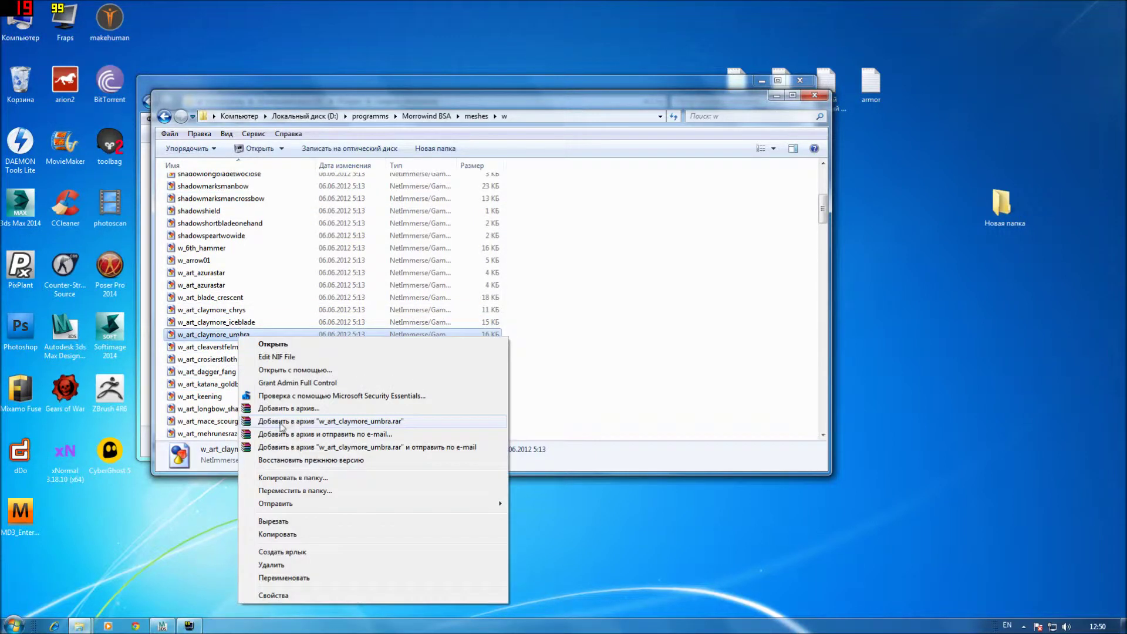
click(281, 532)
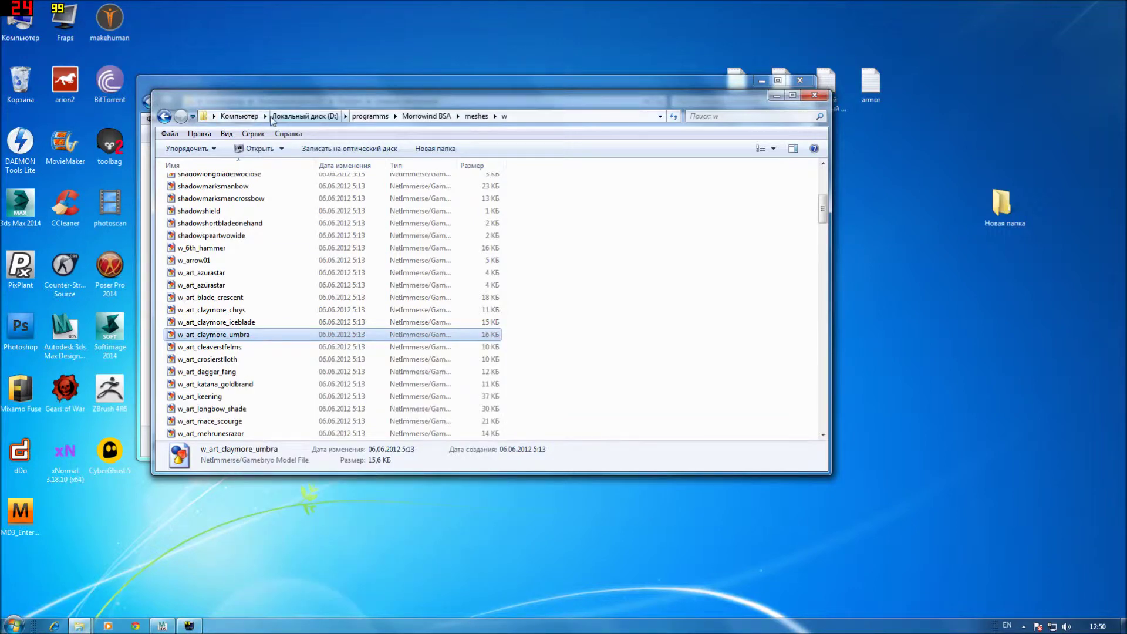
click(305, 115)
right_click(623, 334)
click(680, 437)
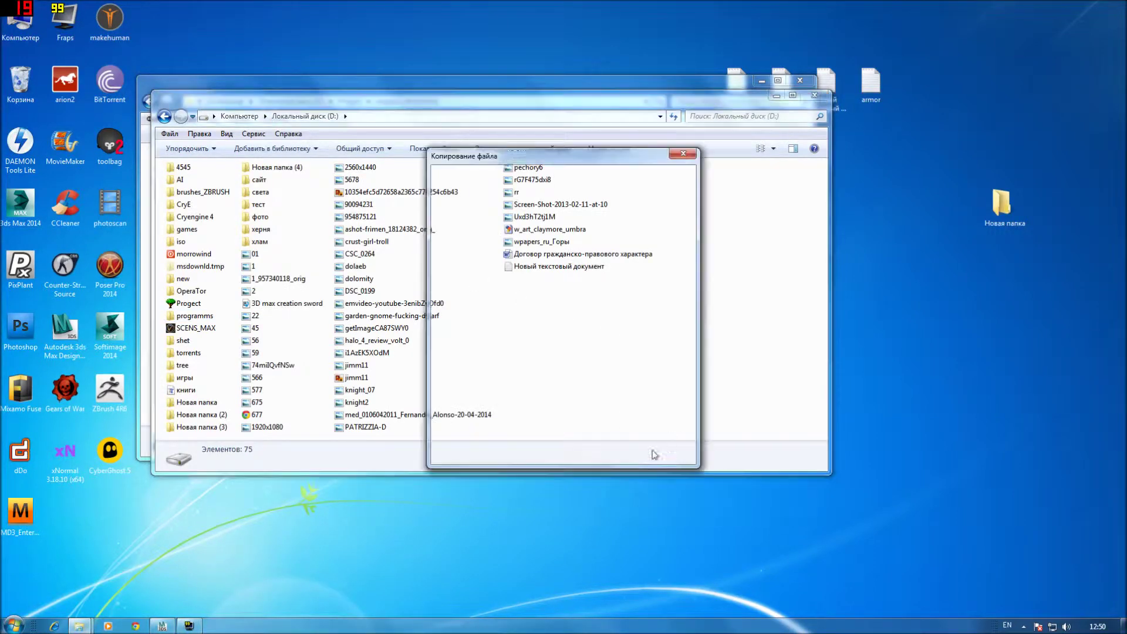
click(592, 276)
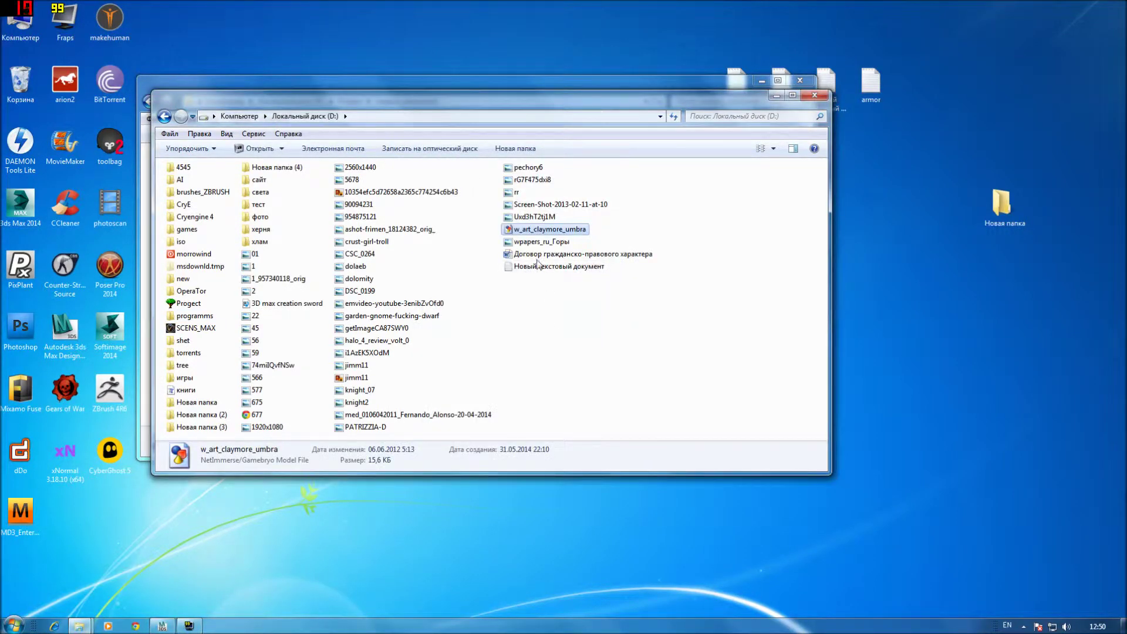
click(162, 626)
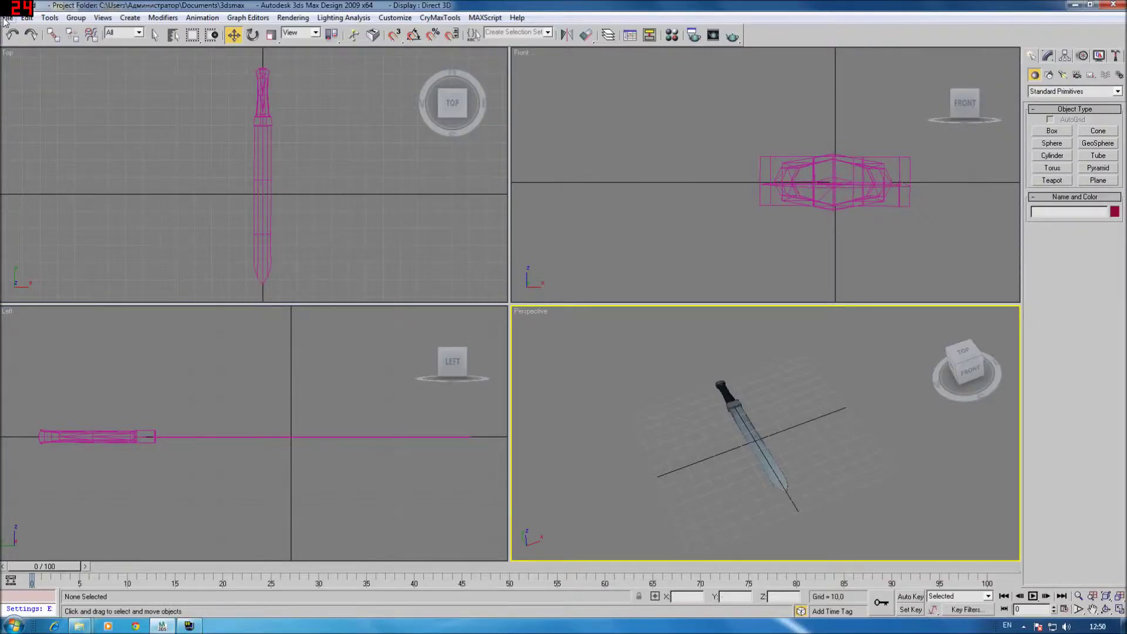
Step: Start a File Import with the file type set to Netimmerse/Gamebryo (*.NIF)
click(7, 18)
click(41, 298)
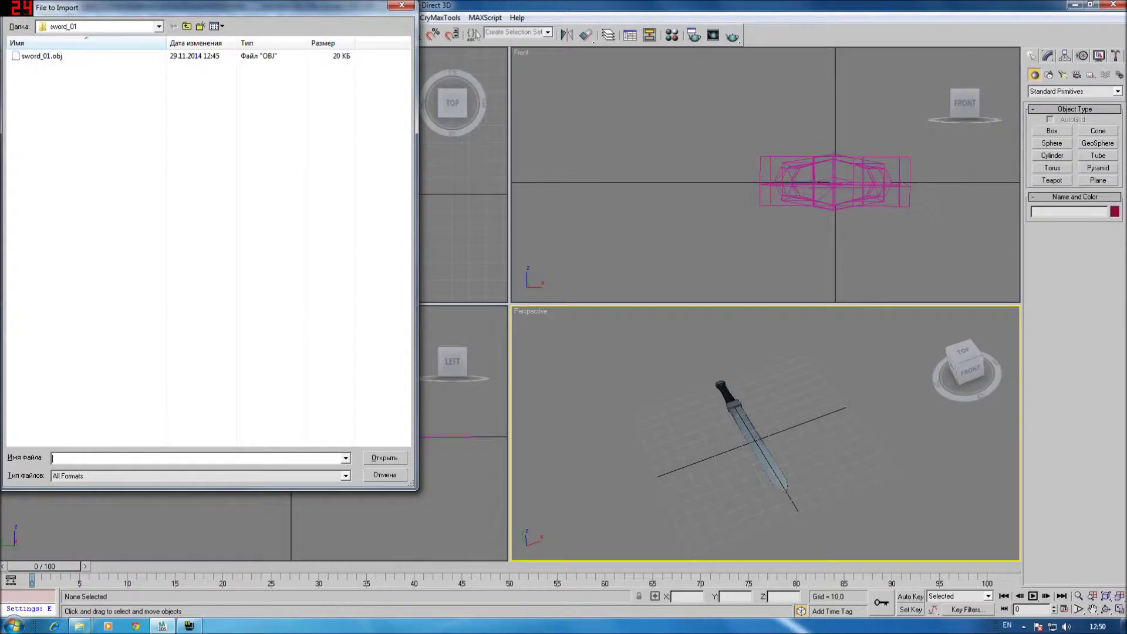
click(125, 481)
click(117, 412)
click(132, 478)
click(154, 419)
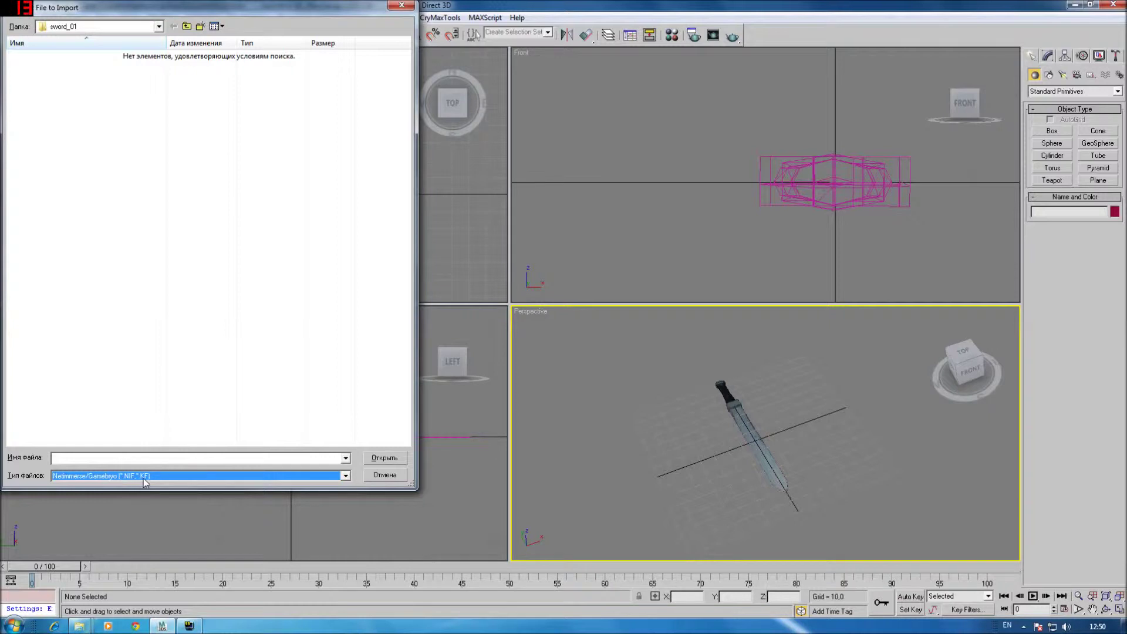
key(shift+Tab)
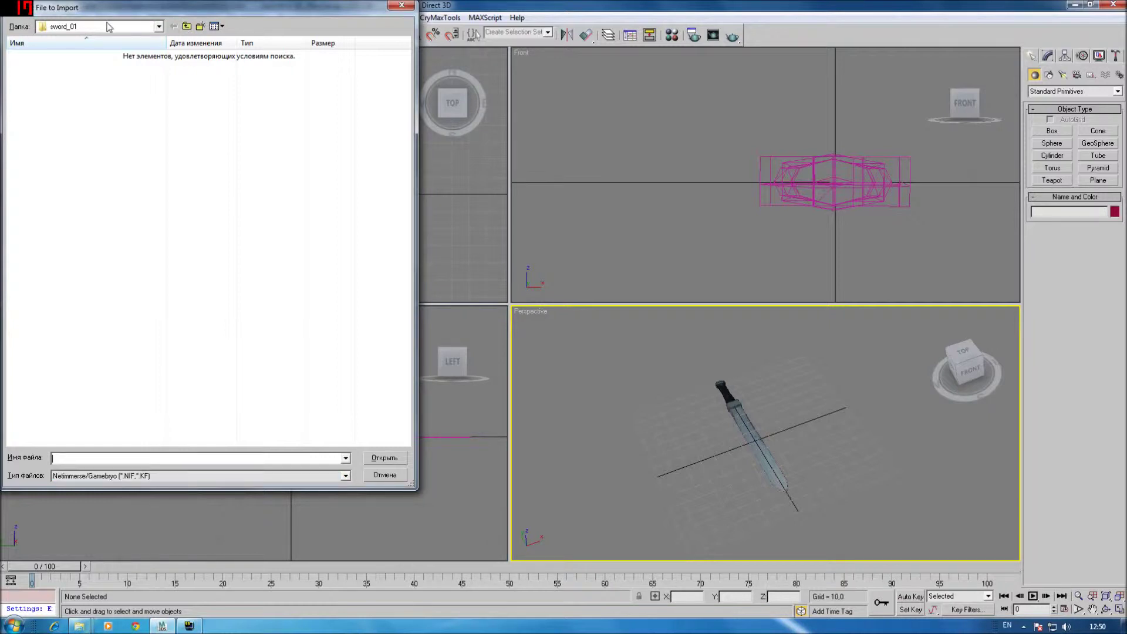
Step: Point the import dialog at drive D:, after checking the Explorer window
click(108, 26)
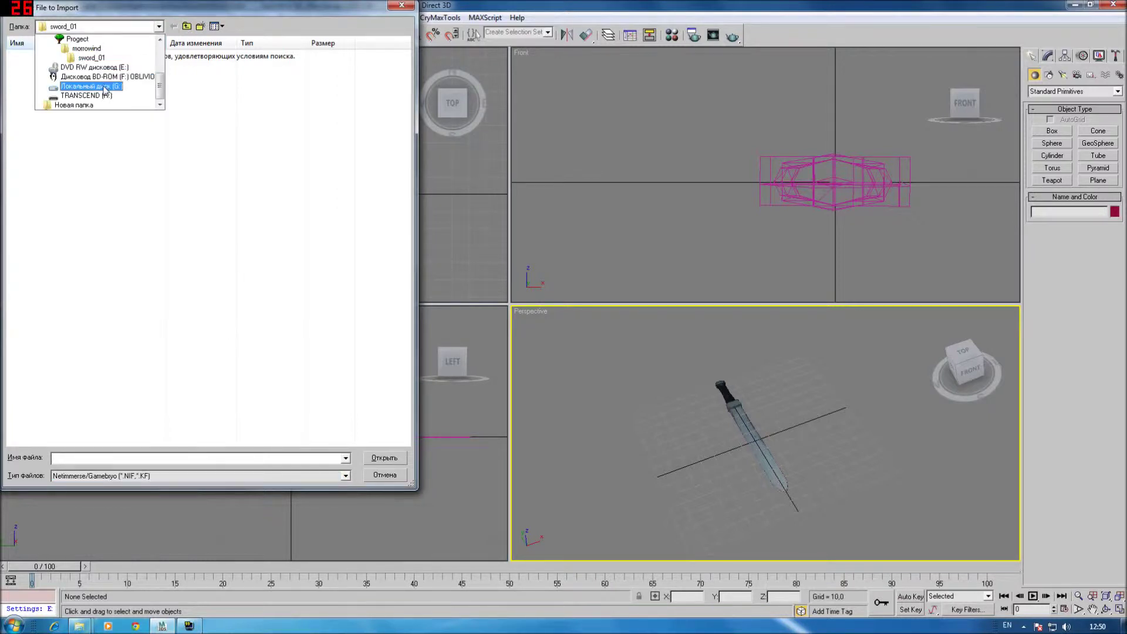
click(105, 88)
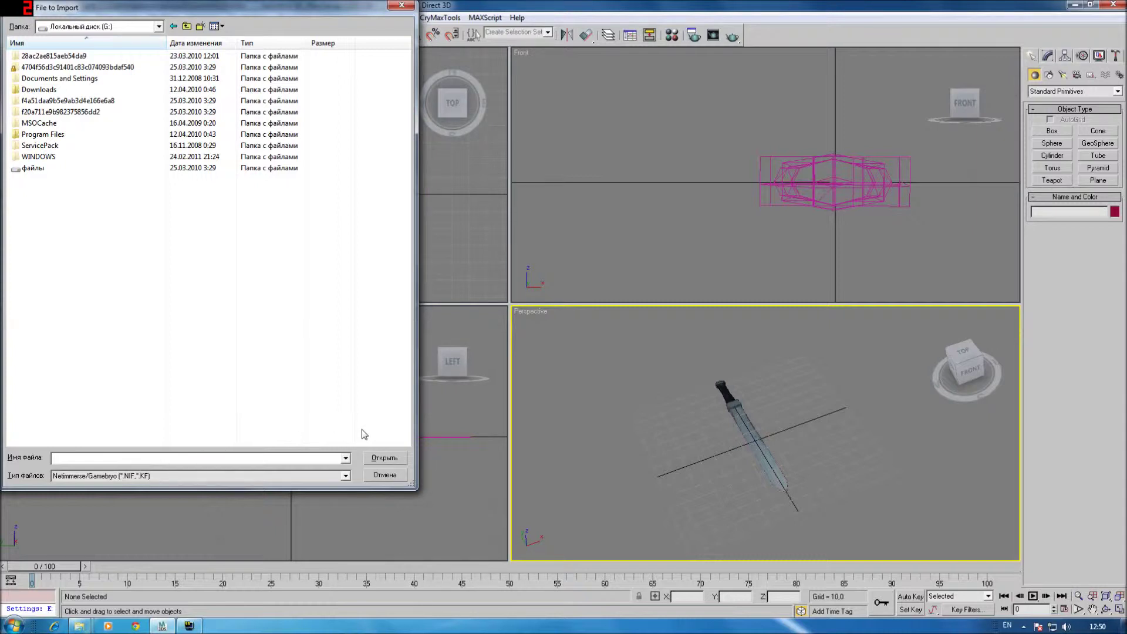
click(79, 626)
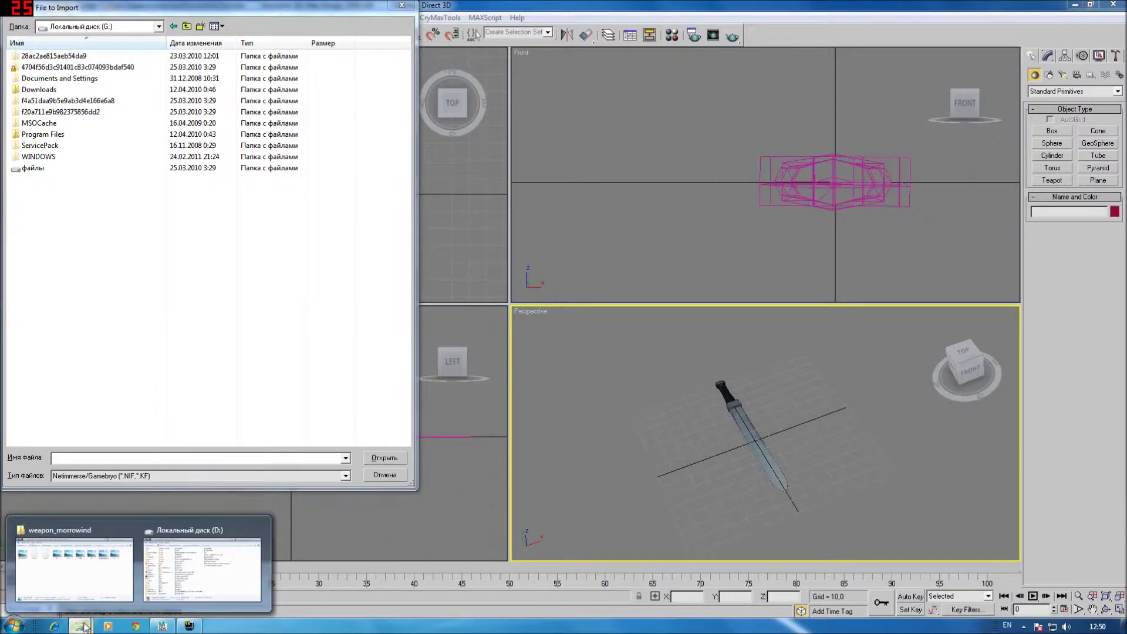
click(187, 581)
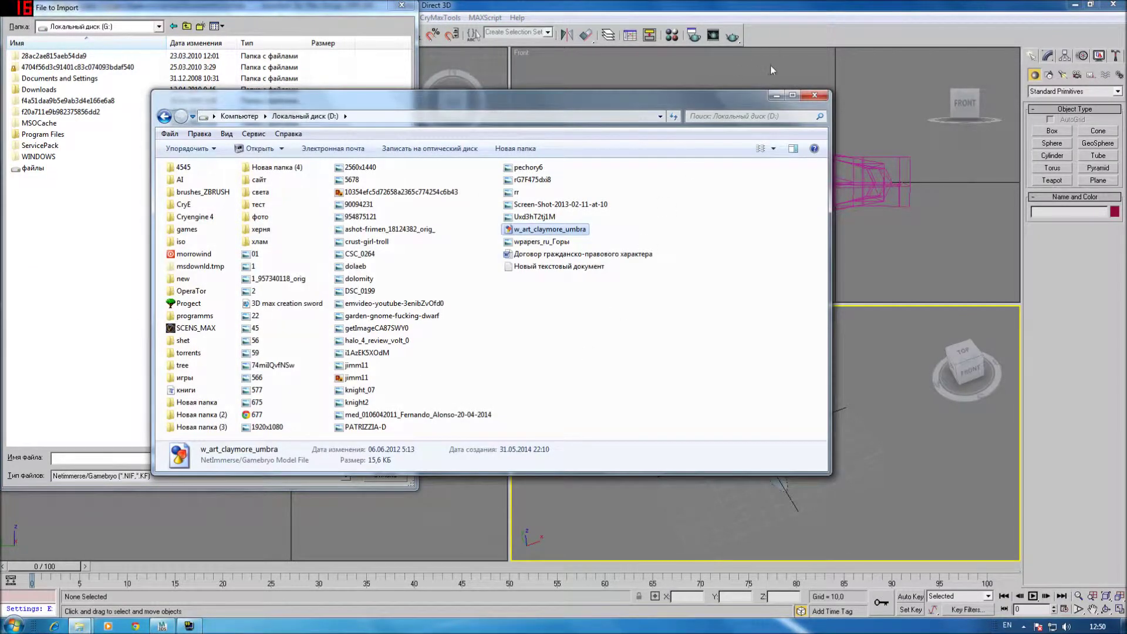
click(776, 95)
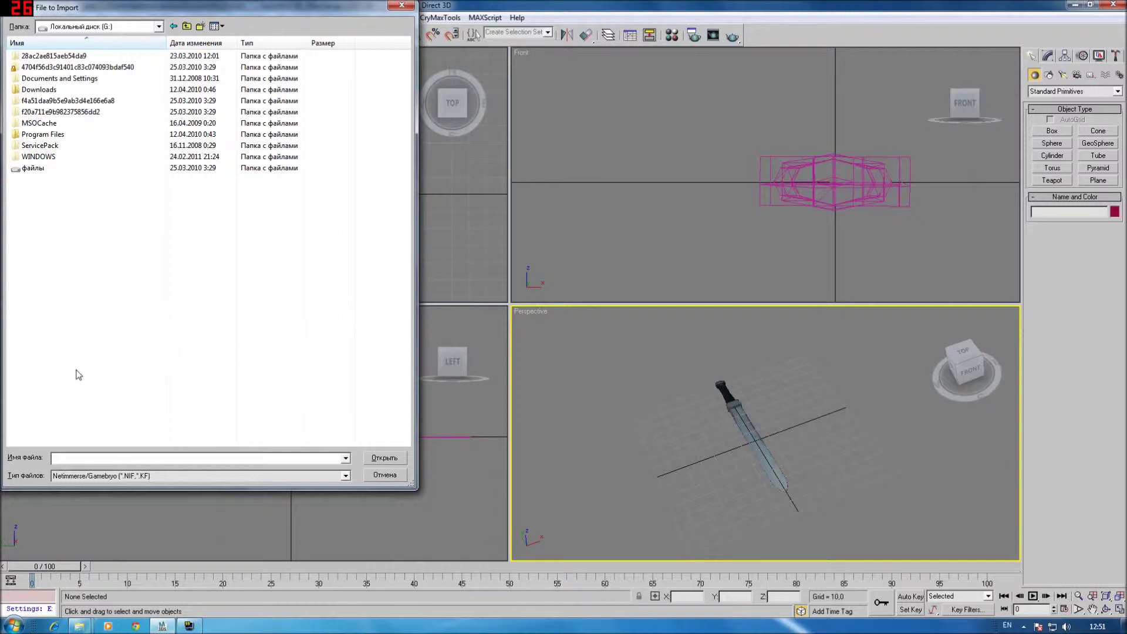
click(147, 26)
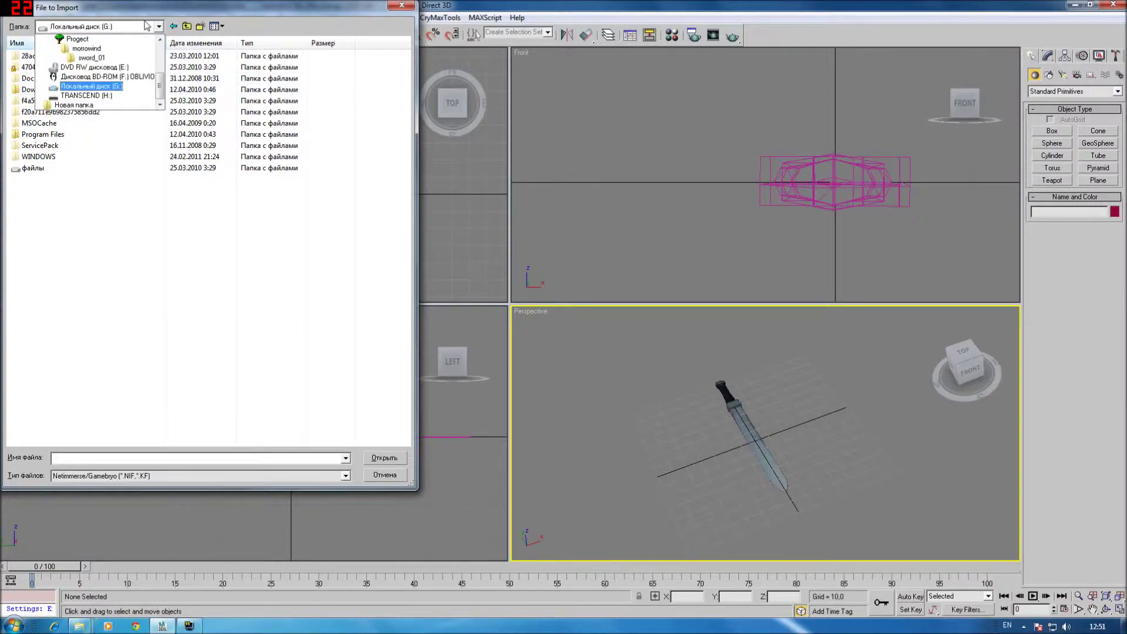
scroll(94, 88, up, 2)
click(94, 86)
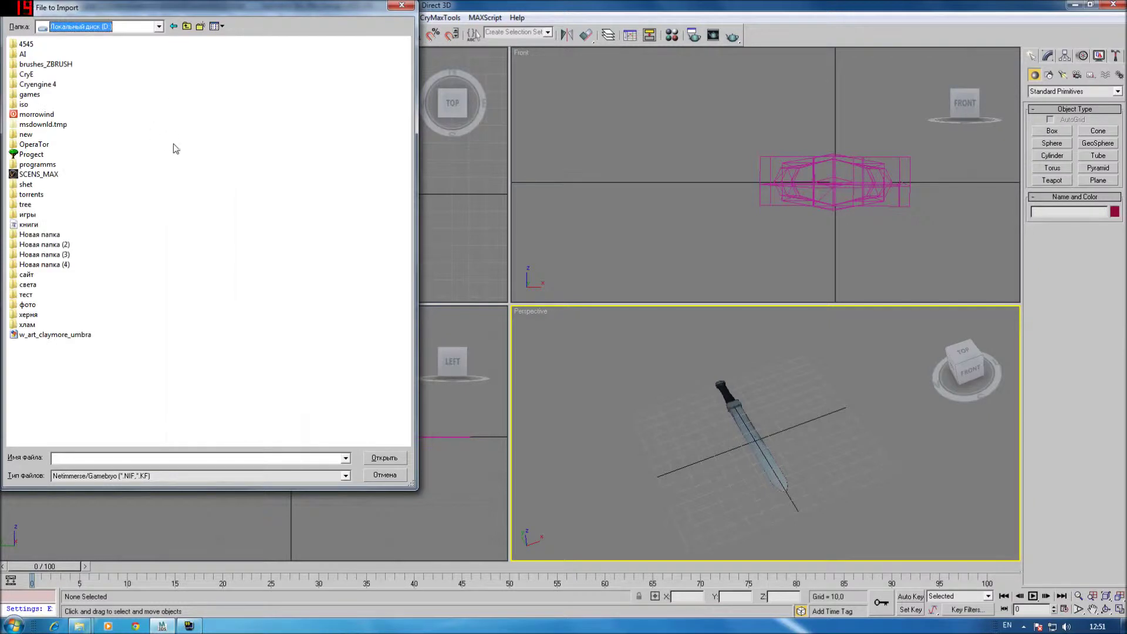
Step: Import w_art_claymore_umbra with Game set to Morrowind, then select Object002
double_click(49, 336)
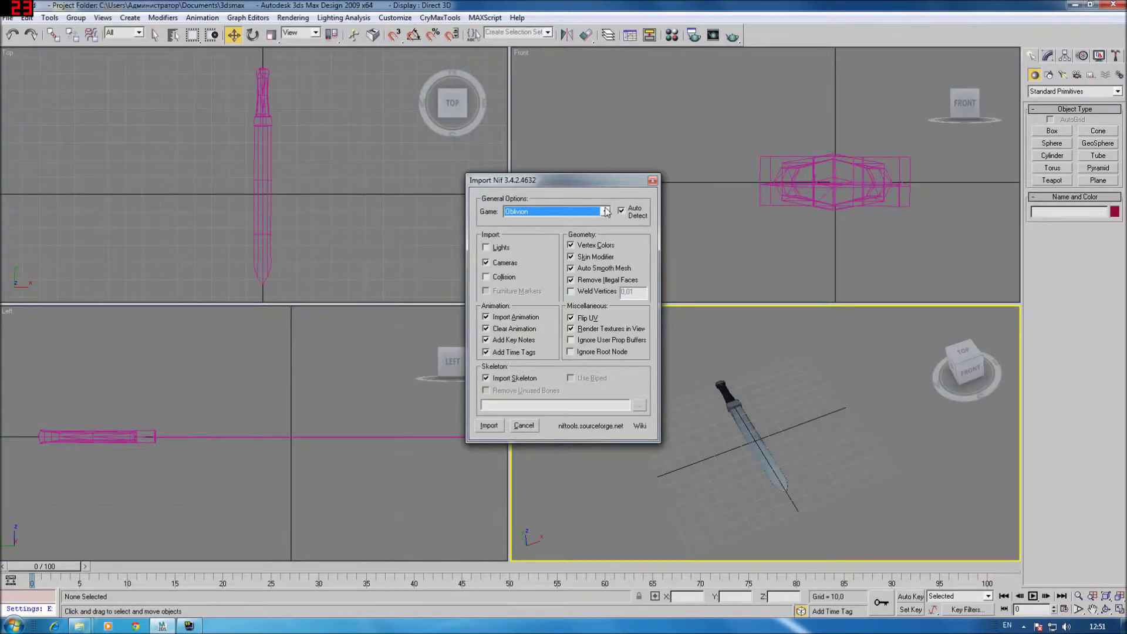
click(511, 214)
click(520, 241)
click(495, 424)
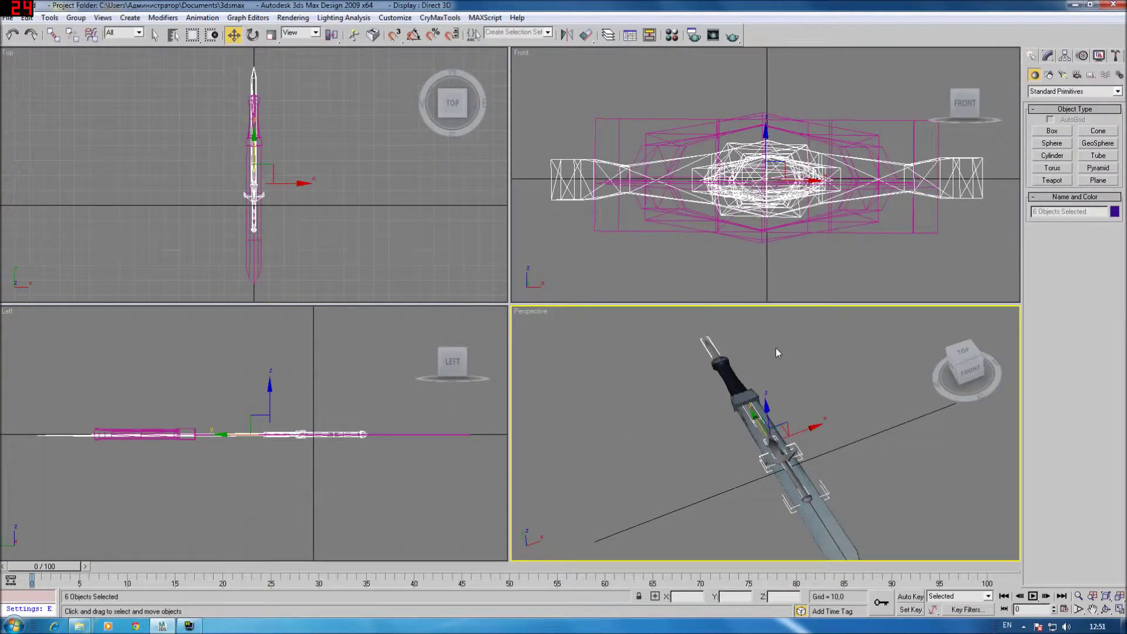
click(819, 527)
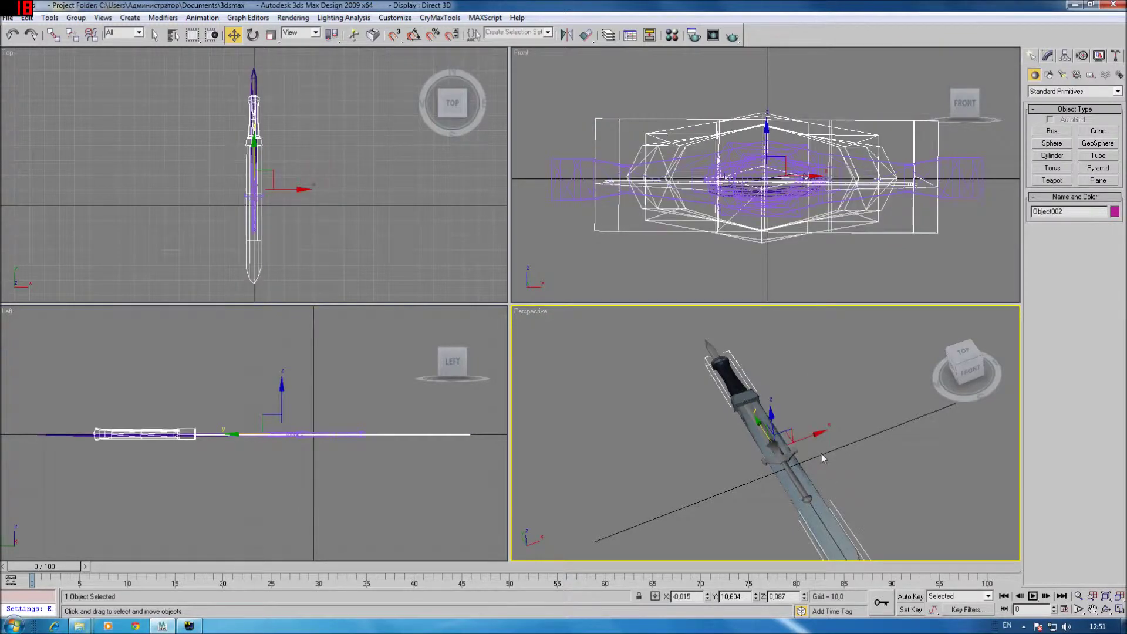
Step: Move the new sword aside, rotate it about 180° around Z, and slide it along its length
drag(817, 434, 931, 414)
click(963, 351)
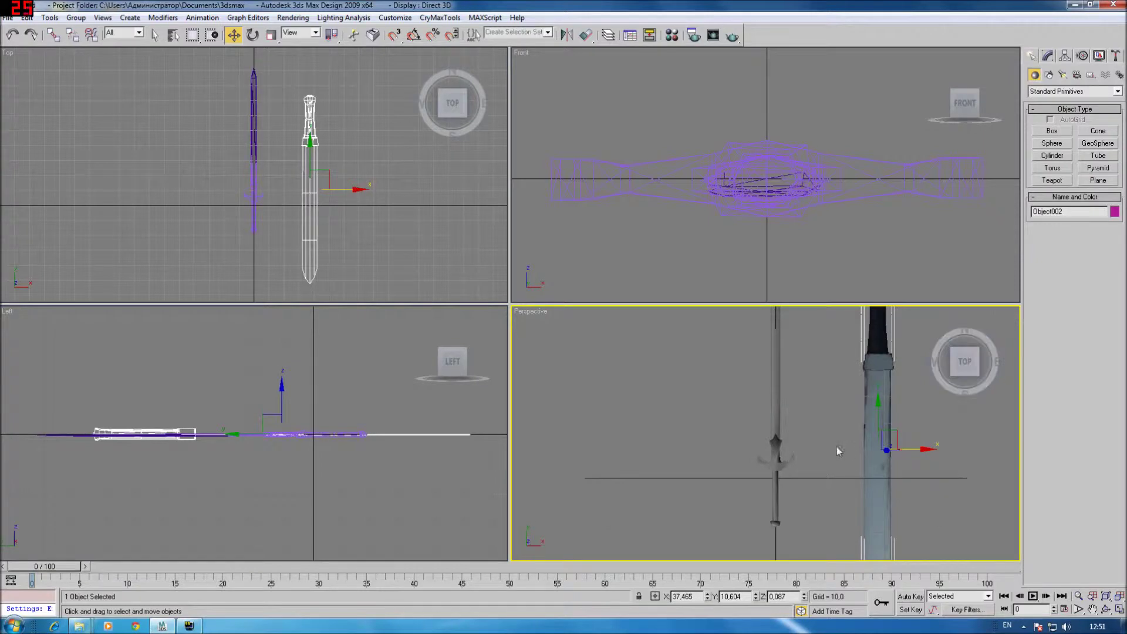
scroll(759, 417, down, 3)
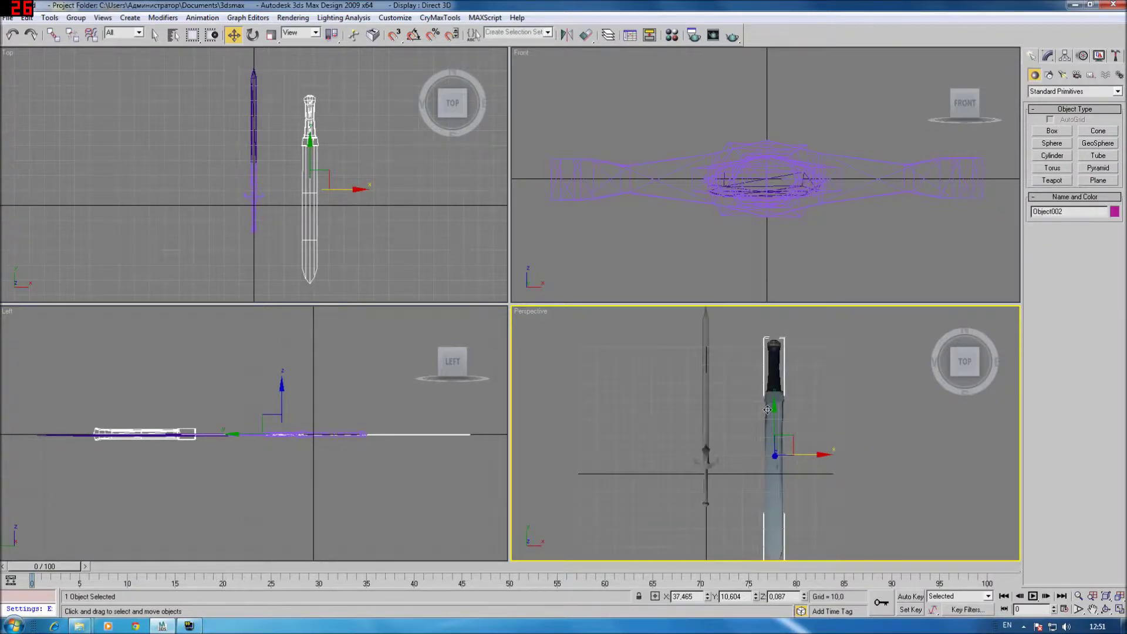
right_click(767, 410)
click(806, 415)
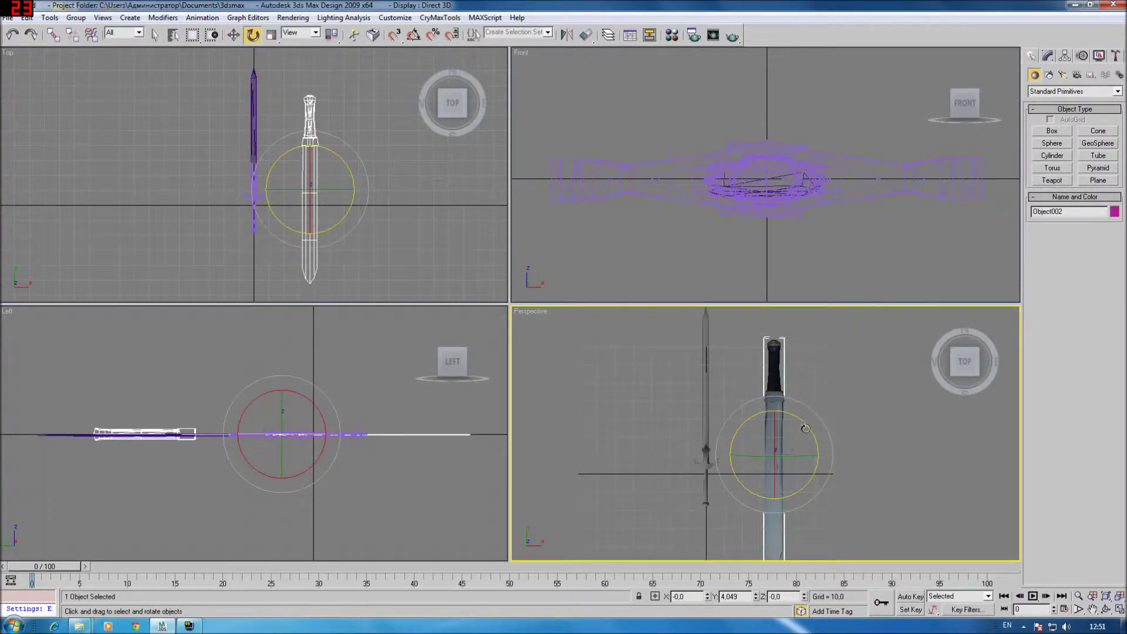
drag(805, 429, 735, 206)
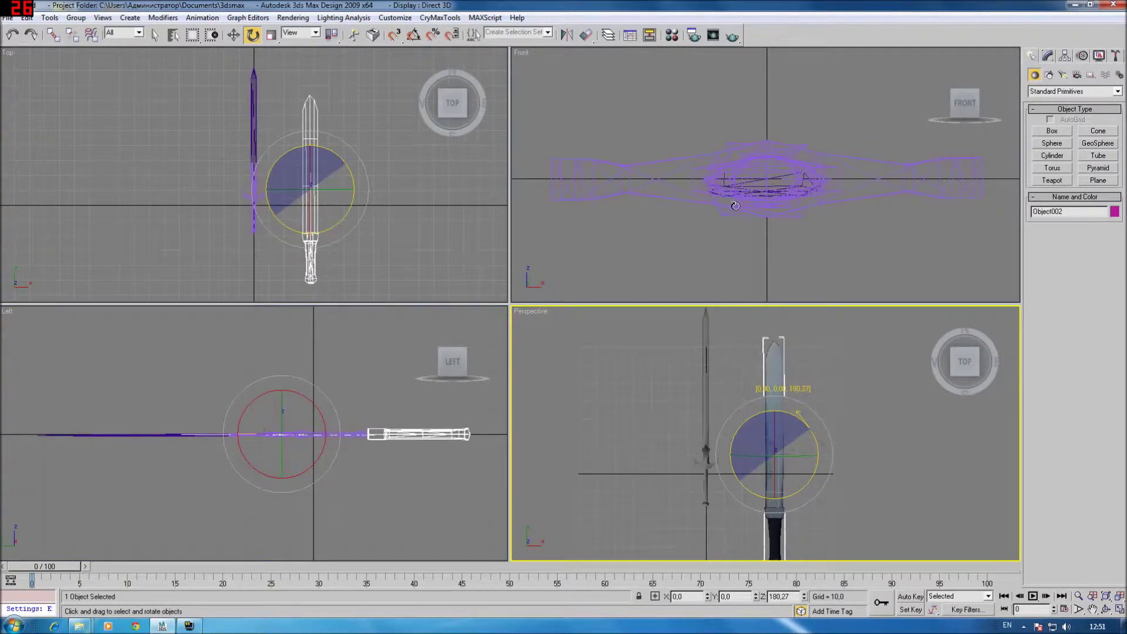
drag(736, 206, 735, 205)
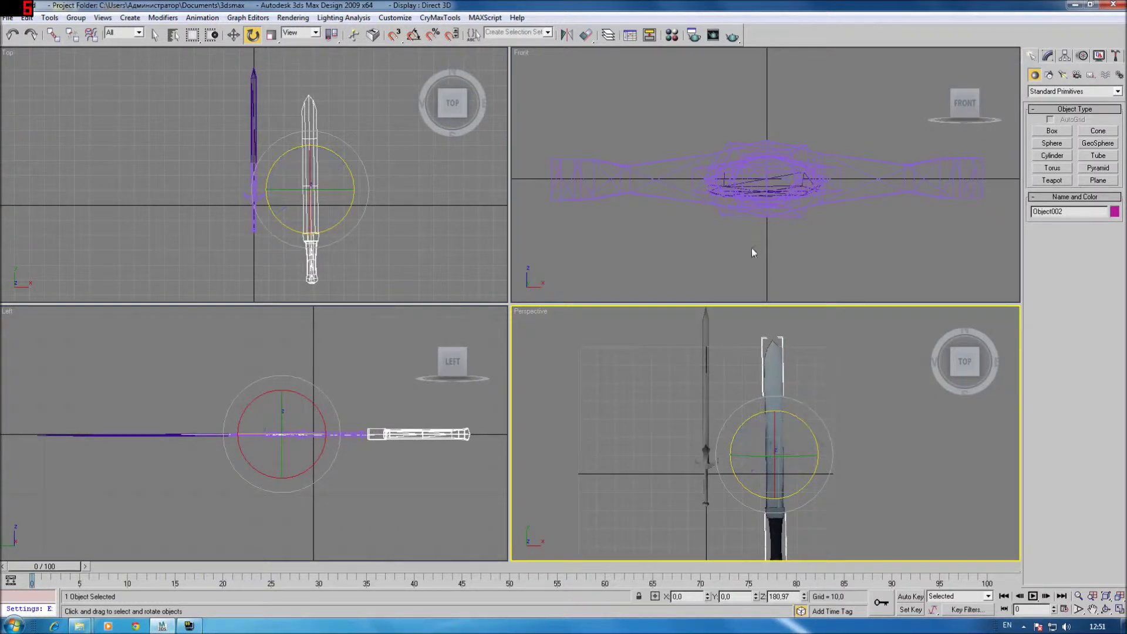
key(w)
right_click(790, 427)
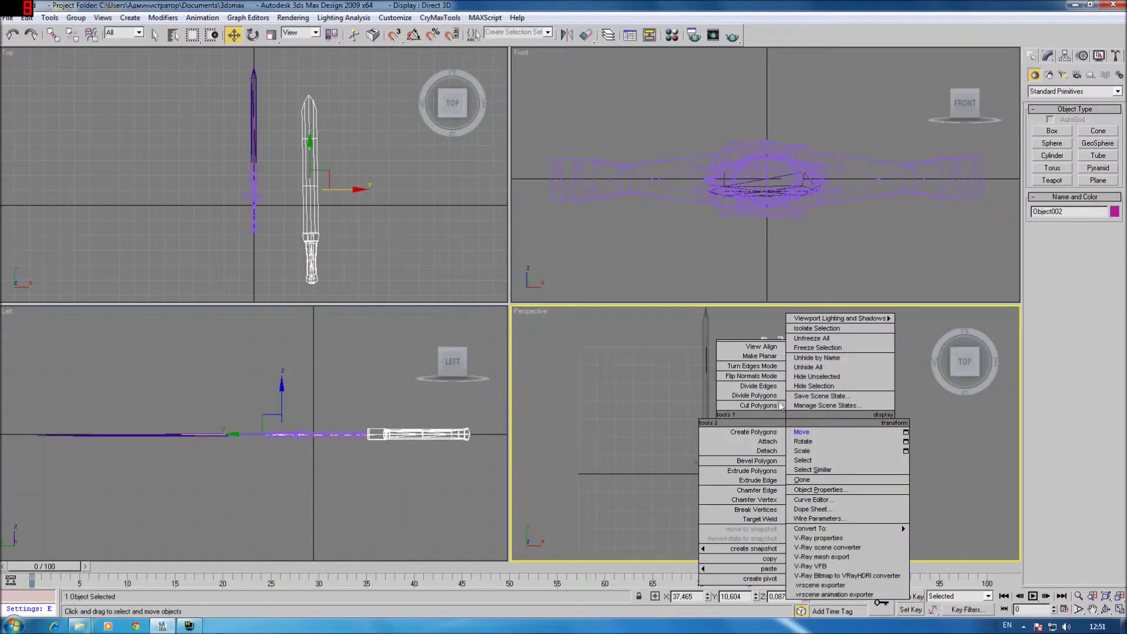
mouse_move(763, 448)
mouse_down()
mouse_move(797, 361)
mouse_move(775, 398)
mouse_up()
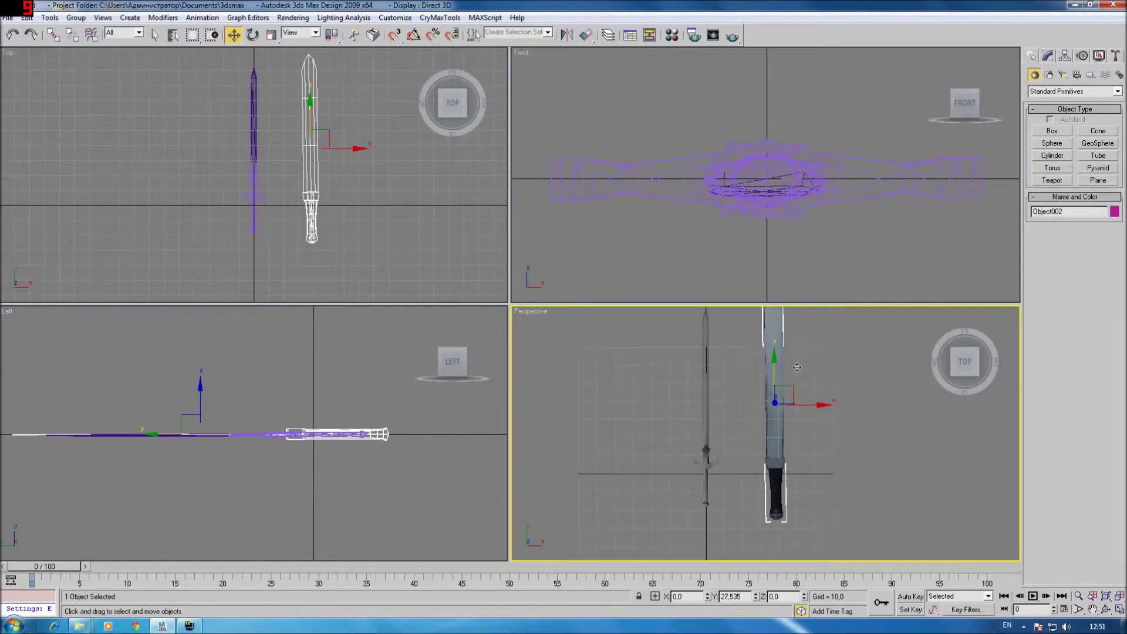
Step: Uniformly scale the new sword down to about 77.5% of its size
right_click(774, 394)
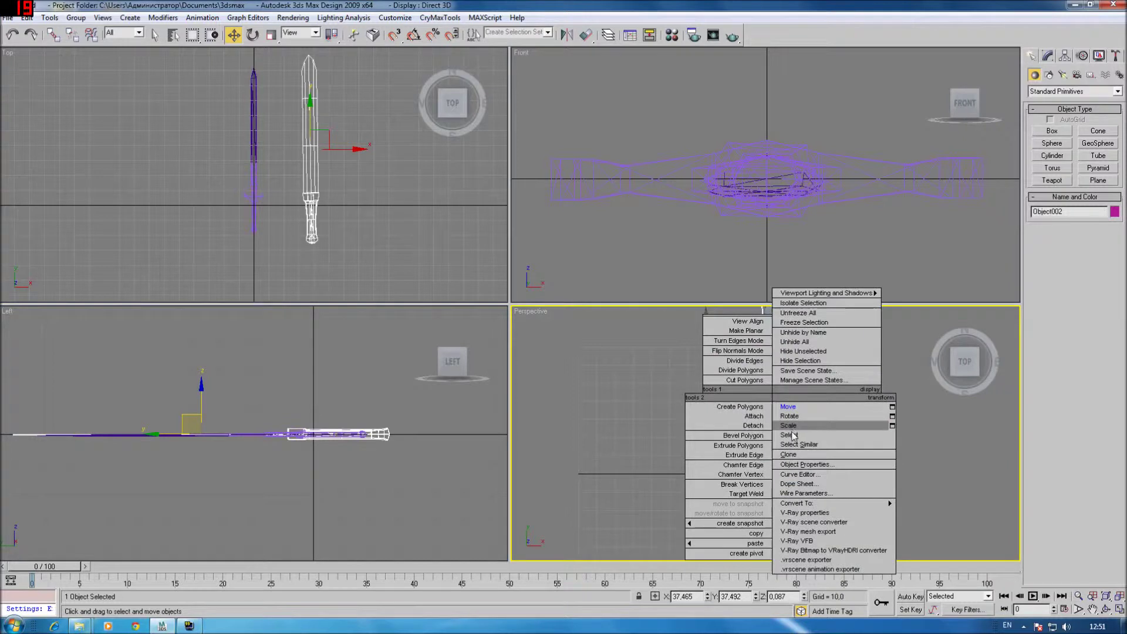
click(792, 434)
key(e)
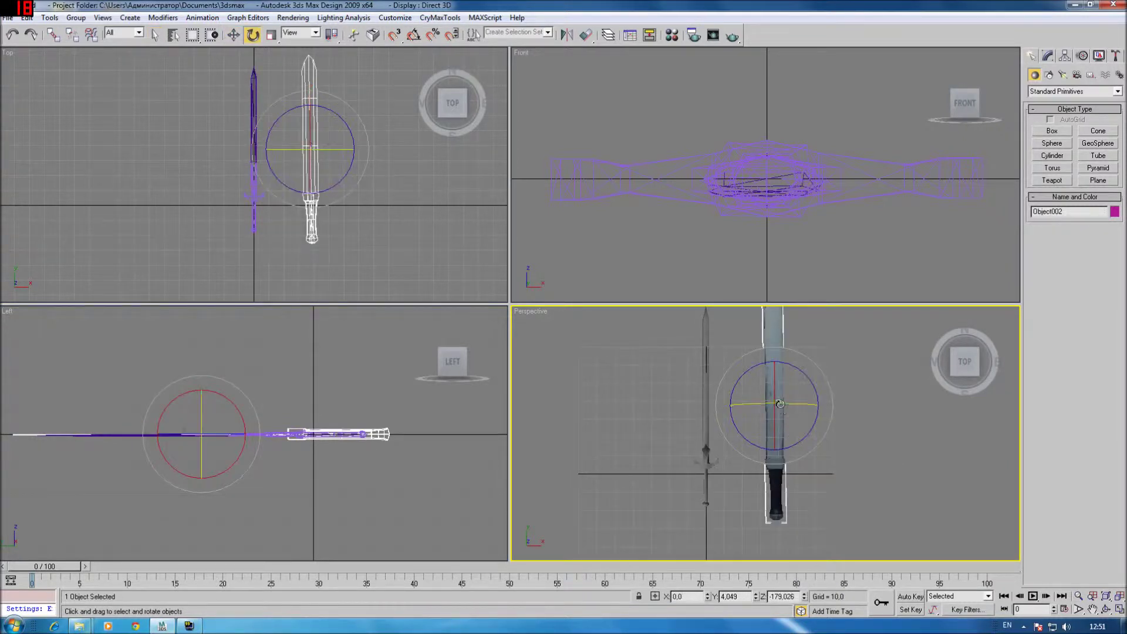
right_click(780, 404)
click(792, 431)
drag(779, 397, 785, 413)
scroll(669, 495, up, 2)
scroll(669, 495, up, 2)
middle_drag(650, 417, 683, 465)
scroll(685, 461, down, 2)
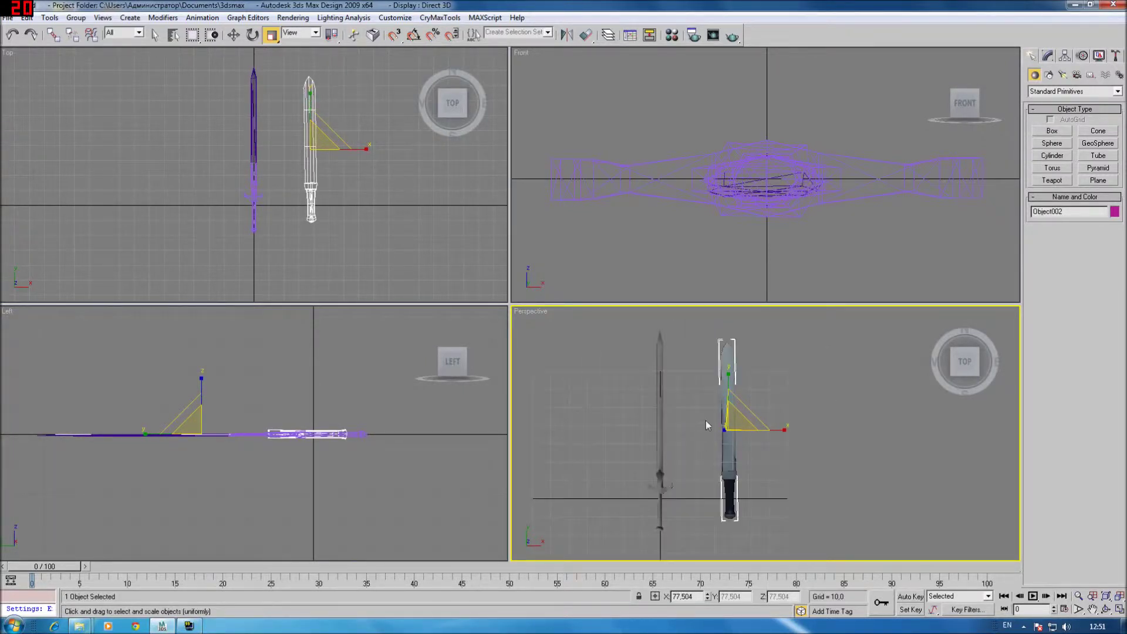
Step: Move the scaled sword so it lies beside the purple reference sword
right_click(731, 420)
click(745, 424)
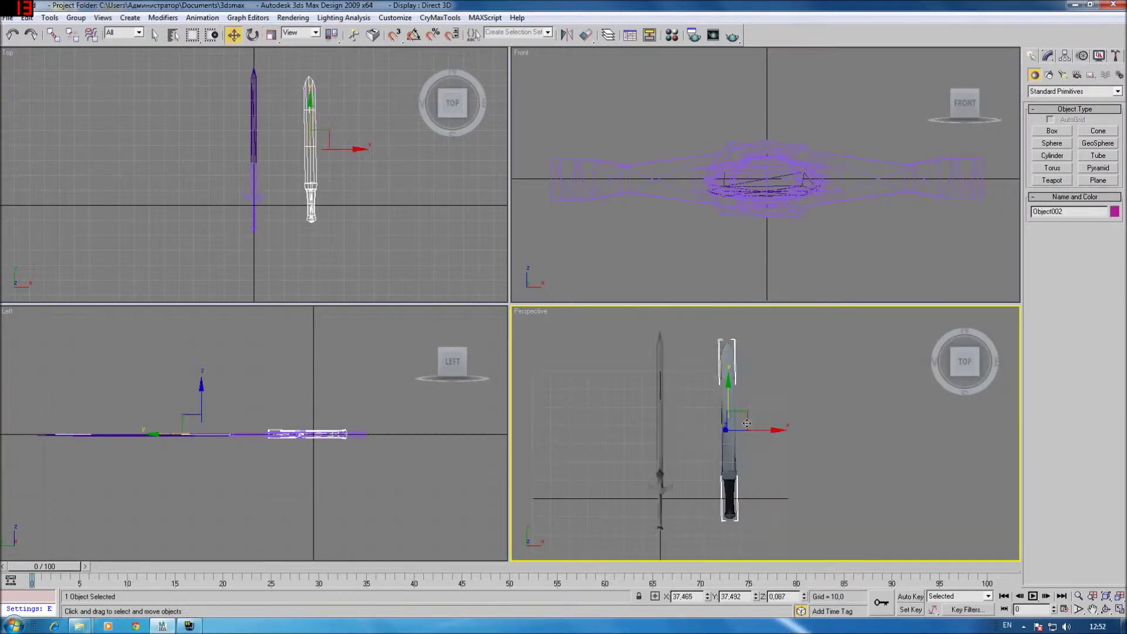
click(720, 475)
click(725, 450)
scroll(705, 458, up, 1)
scroll(589, 448, up, 2)
scroll(660, 483, up, 2)
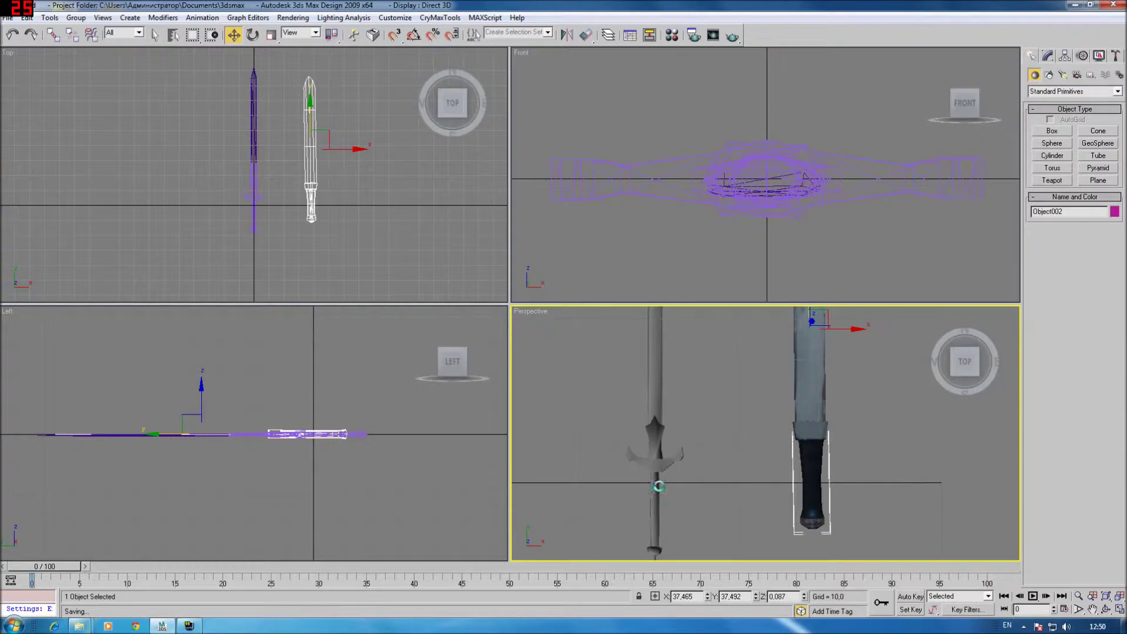
scroll(764, 411, down, 1)
scroll(775, 400, down, 3)
scroll(780, 382, down, 2)
drag(779, 376, 836, 431)
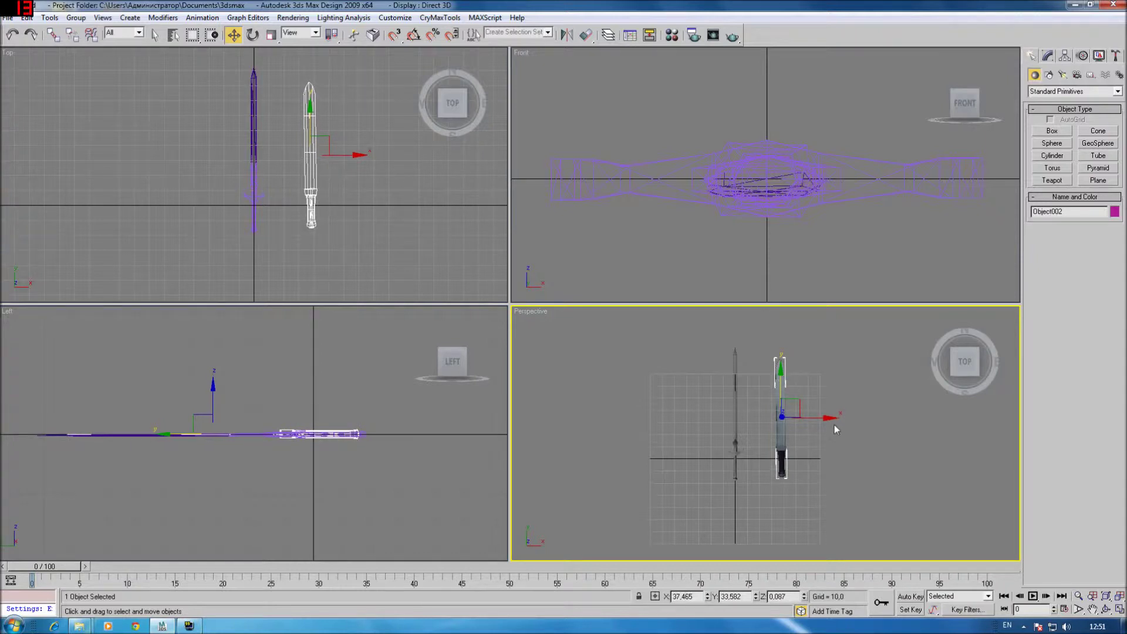
drag(837, 431, 802, 435)
Step: Pan and orbit the views back to top-down, framing both swords
scroll(803, 452, up, 2)
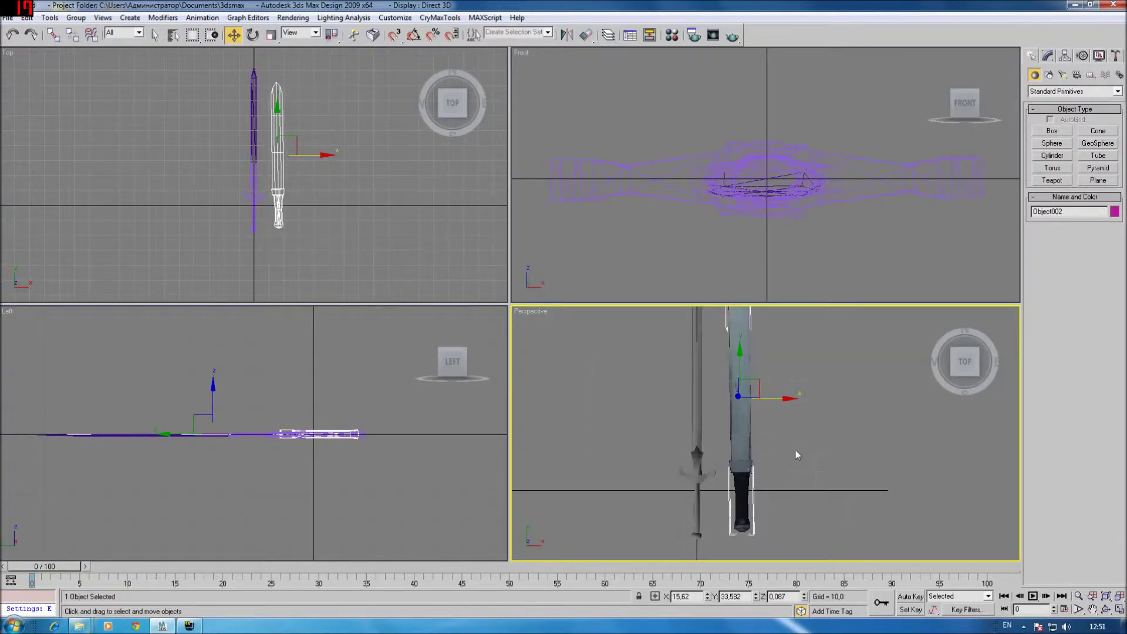
scroll(803, 451, up, 2)
middle_drag(802, 451, 881, 446)
scroll(881, 446, down, 2)
mouse_move(972, 369)
mouse_down()
mouse_move(945, 411)
mouse_move(916, 405)
mouse_up()
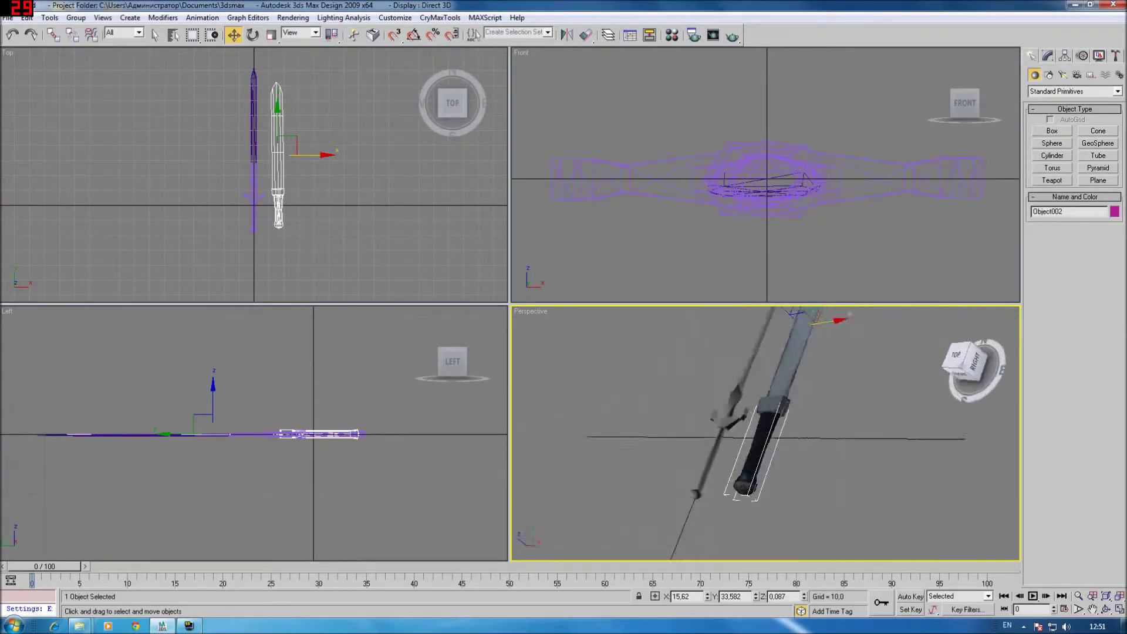
click(956, 355)
scroll(851, 411, up, 2)
scroll(851, 411, up, 1)
middle_drag(851, 339, 851, 473)
scroll(851, 474, down, 3)
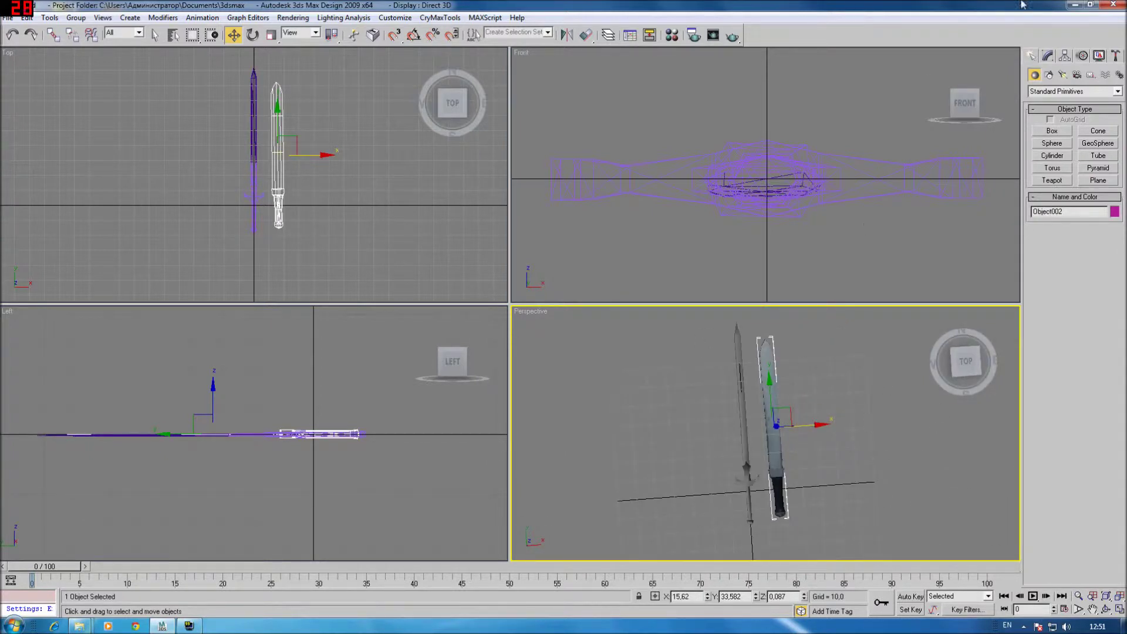
click(1045, 56)
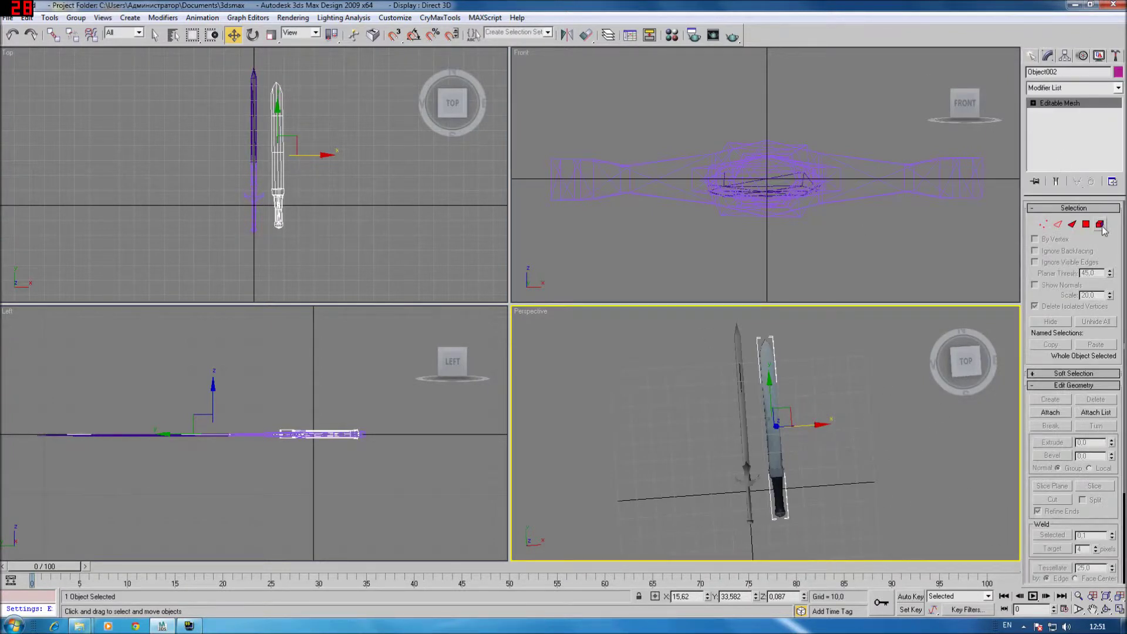
Step: Stretch the new sword lengthwise using non-uniform scaling on its Y axis
click(1101, 225)
click(775, 403)
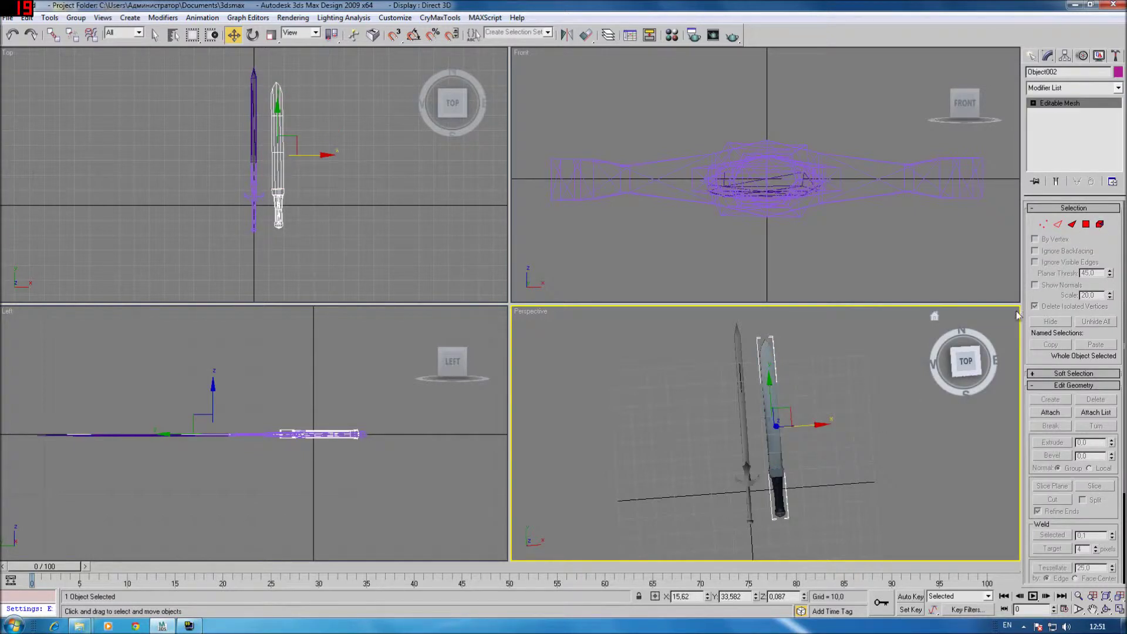
click(1101, 225)
key(r)
right_click(782, 426)
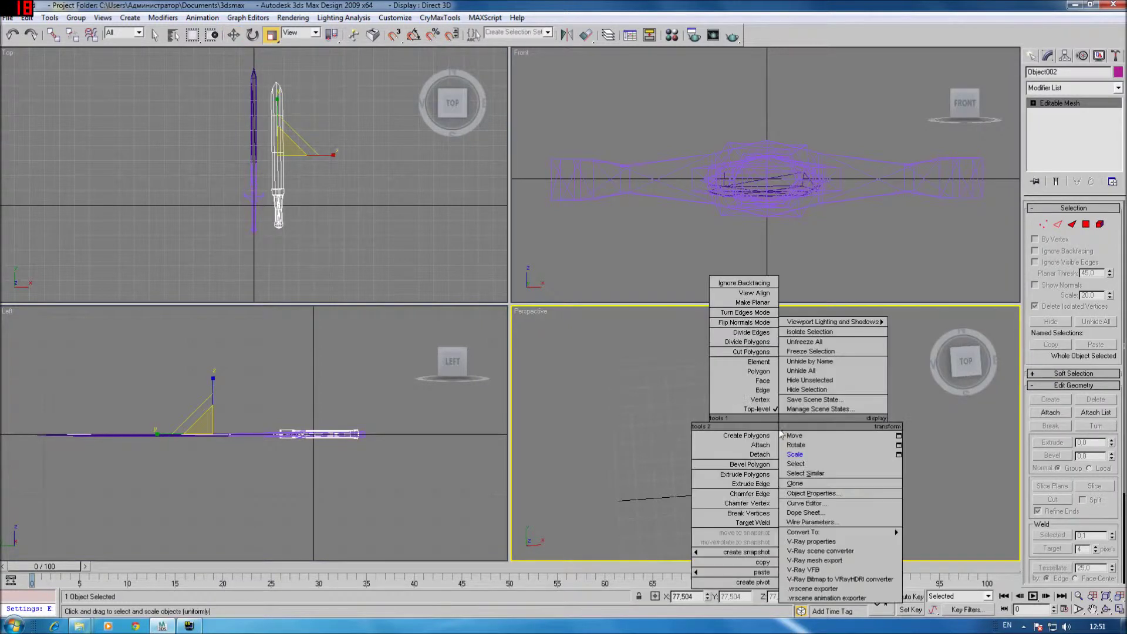
key(r)
drag(781, 488, 779, 487)
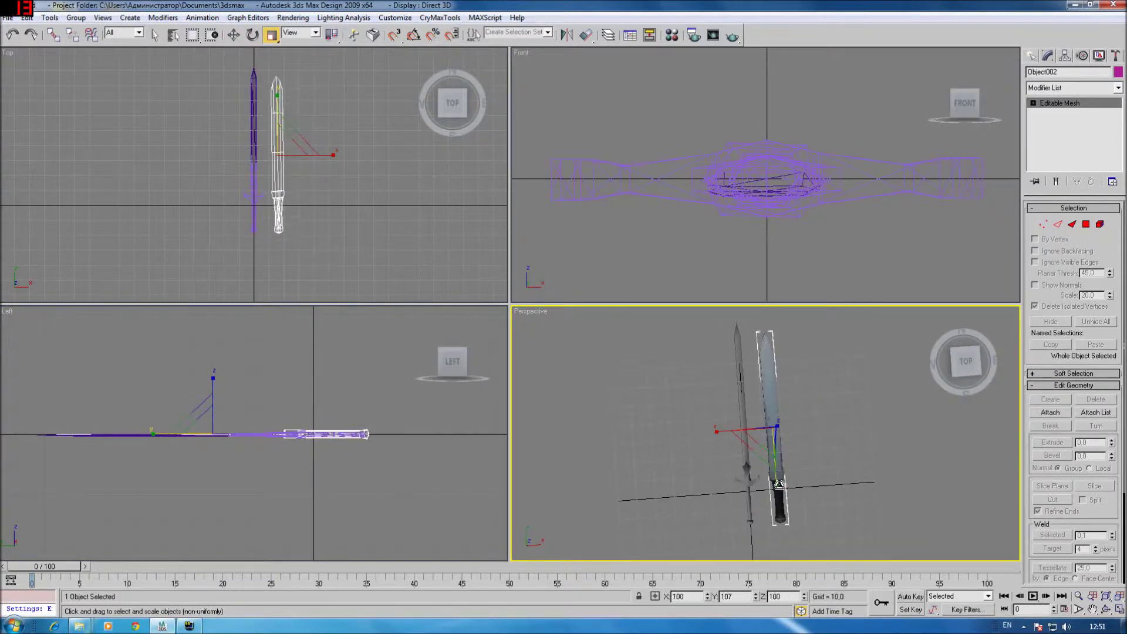
key(r)
key(r)
Step: Slide the sword along its length to line up with the reference sword
right_click(776, 411)
click(799, 418)
drag(769, 390, 768, 381)
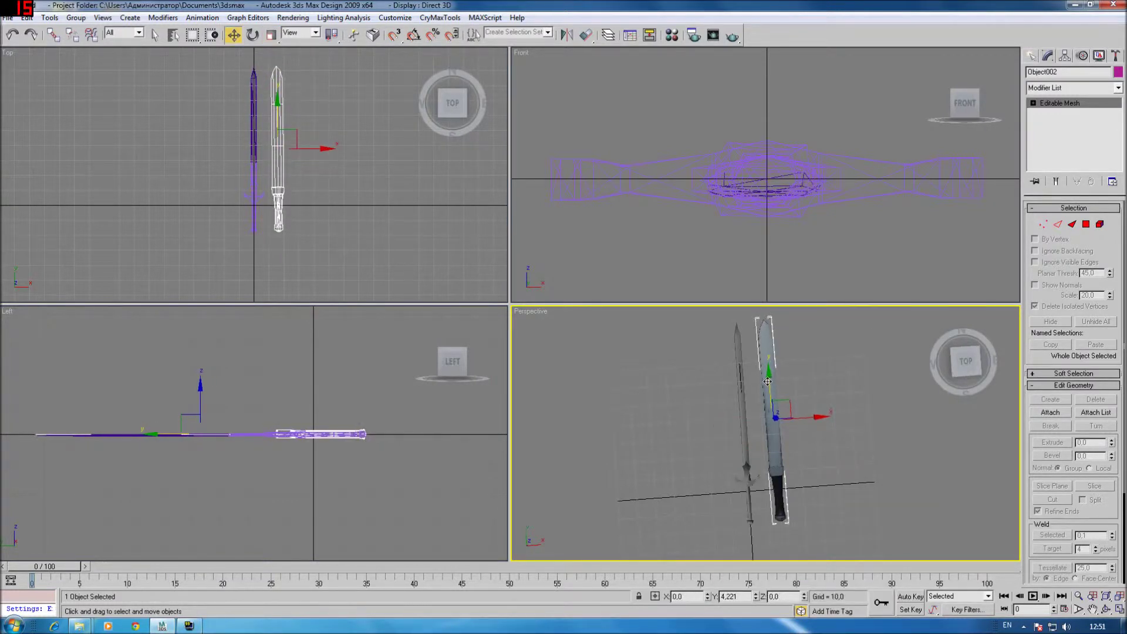
drag(768, 381, 768, 383)
Step: Orbit and pan the views to check both swords' hilts line up
scroll(769, 499, up, 2)
scroll(769, 499, up, 2)
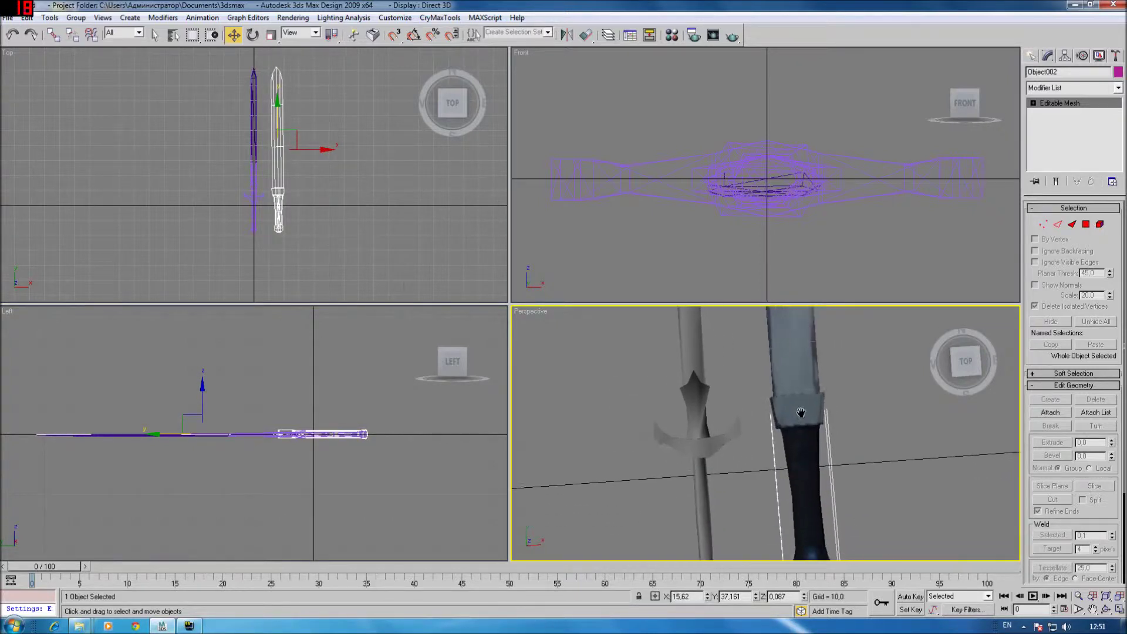
drag(961, 352, 963, 399)
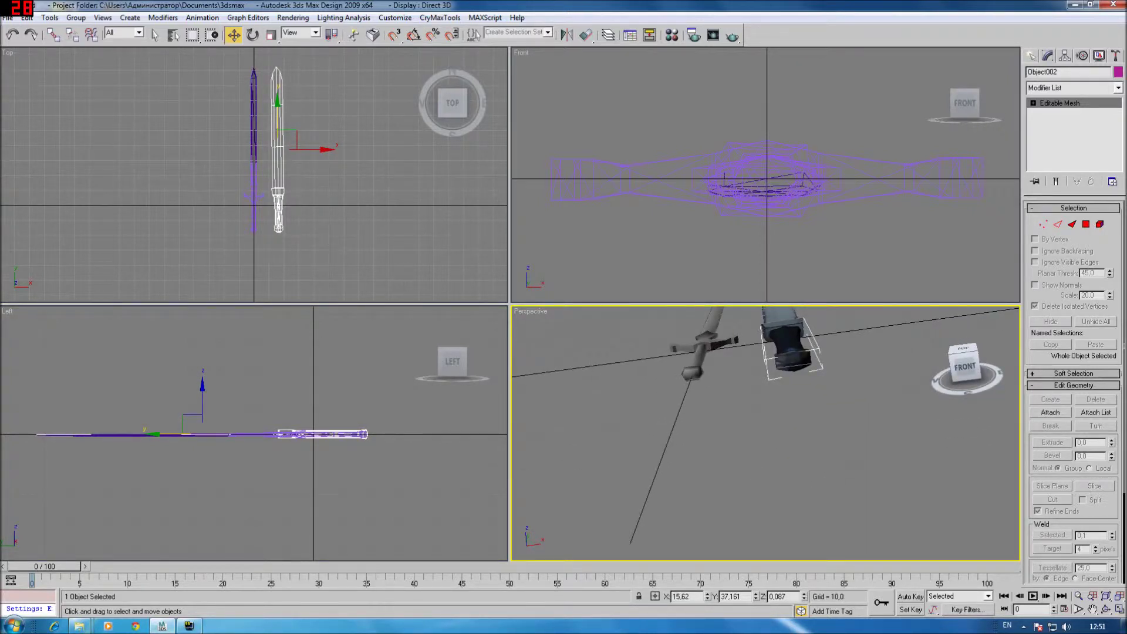
scroll(769, 157, down, 3)
middle_drag(769, 158, 763, 195)
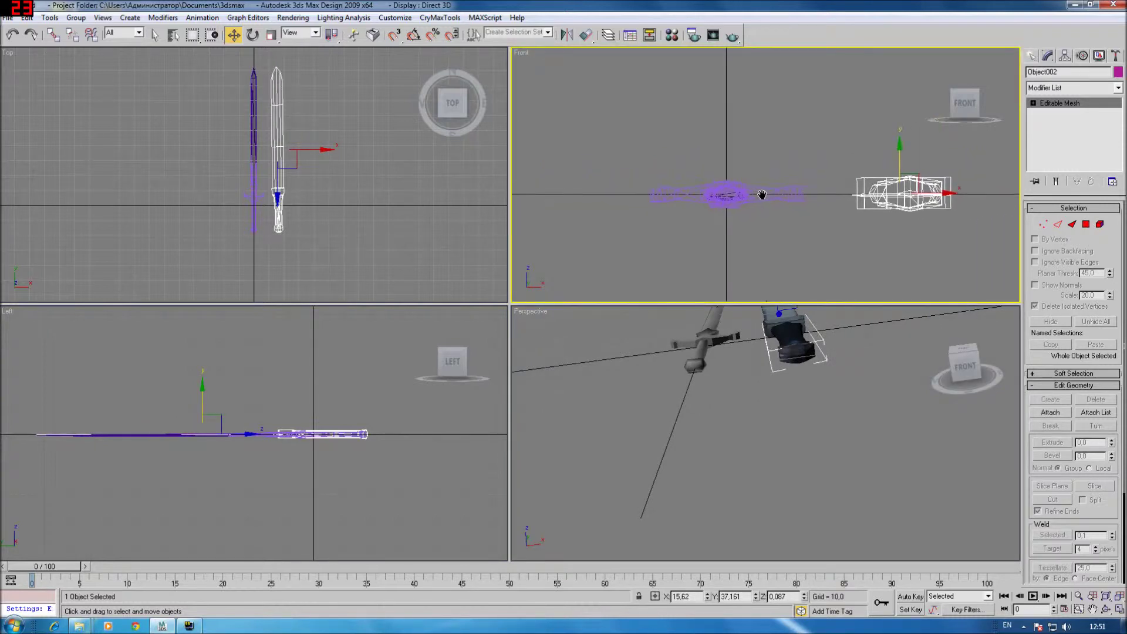
click(840, 226)
click(911, 194)
mouse_move(963, 370)
mouse_down()
mouse_move(966, 382)
mouse_move(969, 361)
mouse_move(910, 405)
mouse_up()
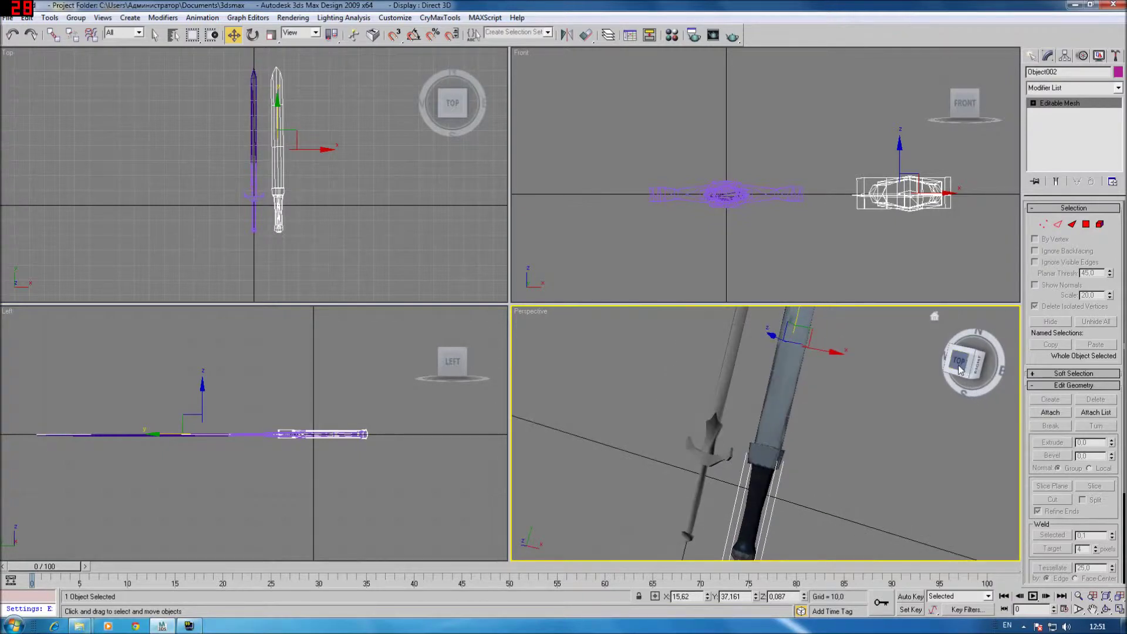
scroll(846, 405, down, 2)
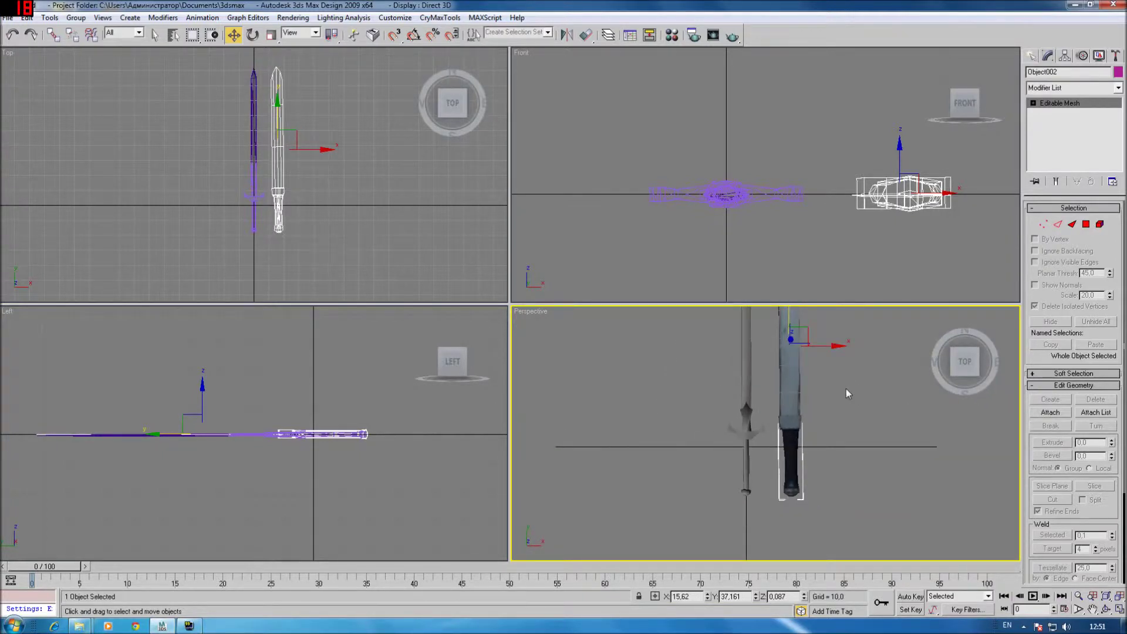
scroll(847, 393, up, 1)
click(1098, 224)
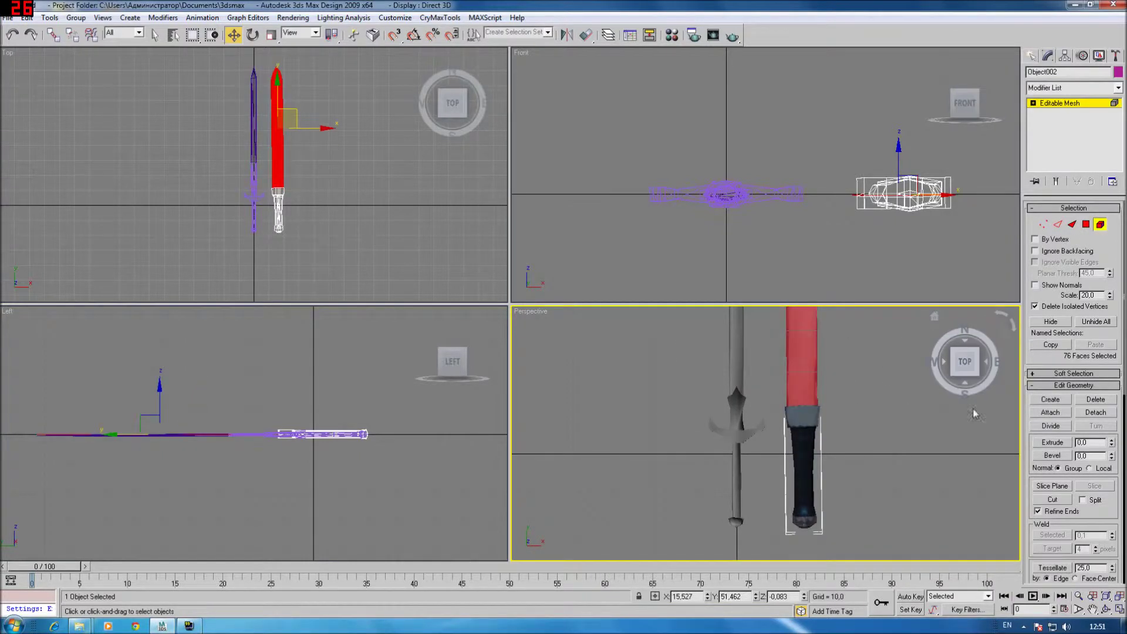
Step: Select the handle element and narrow it sideways to about 92%
click(786, 455)
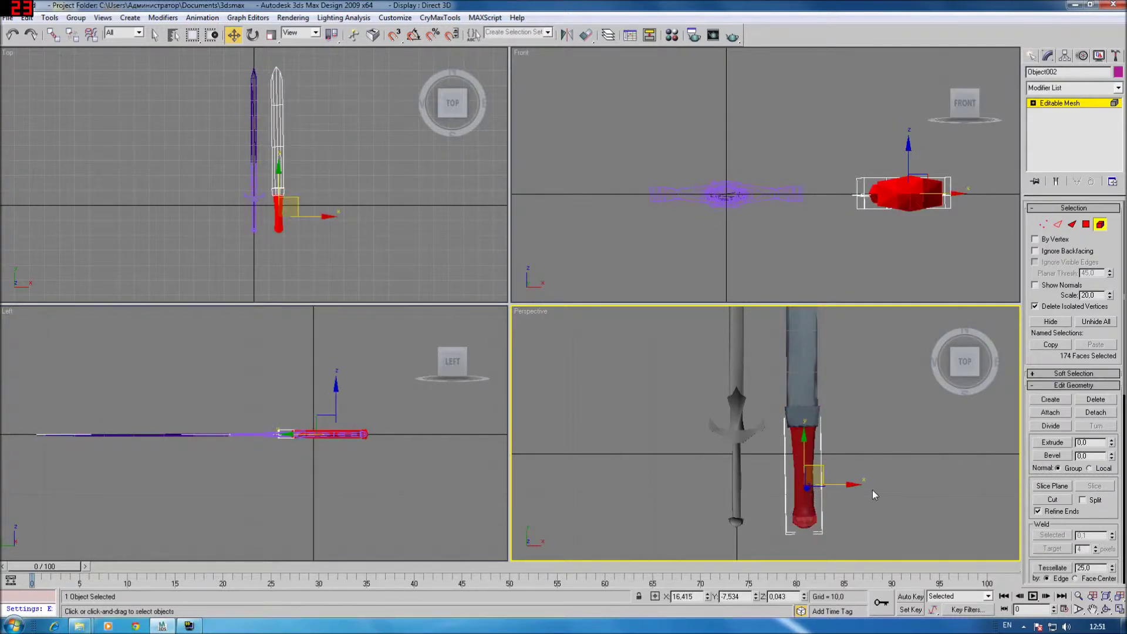
scroll(833, 473, up, 1)
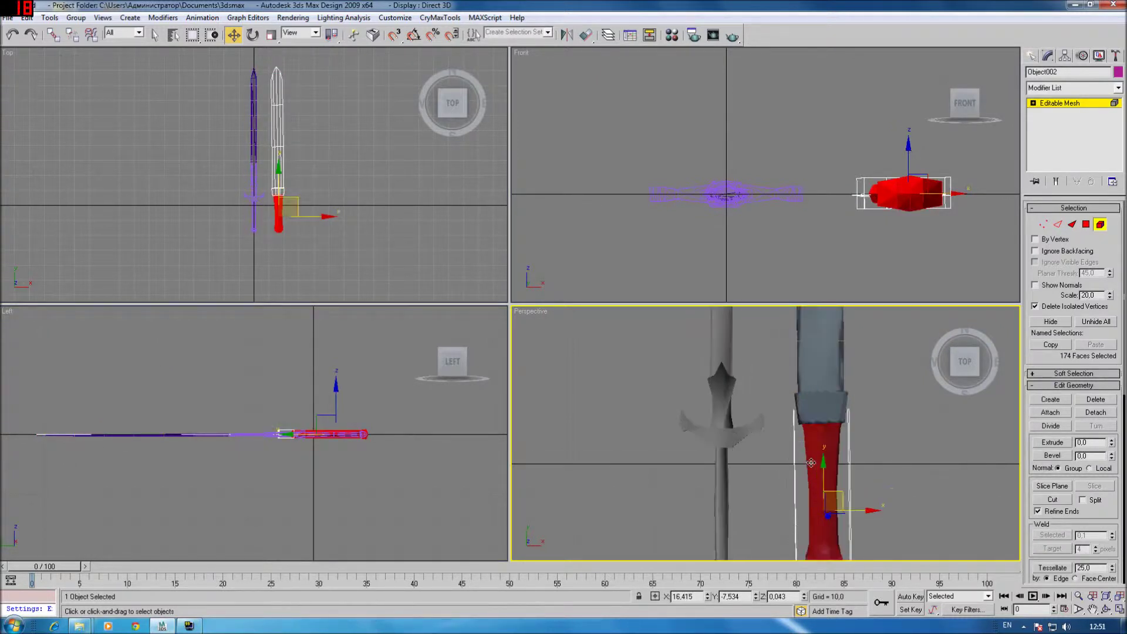
scroll(826, 473, up, 3)
scroll(767, 404, down, 2)
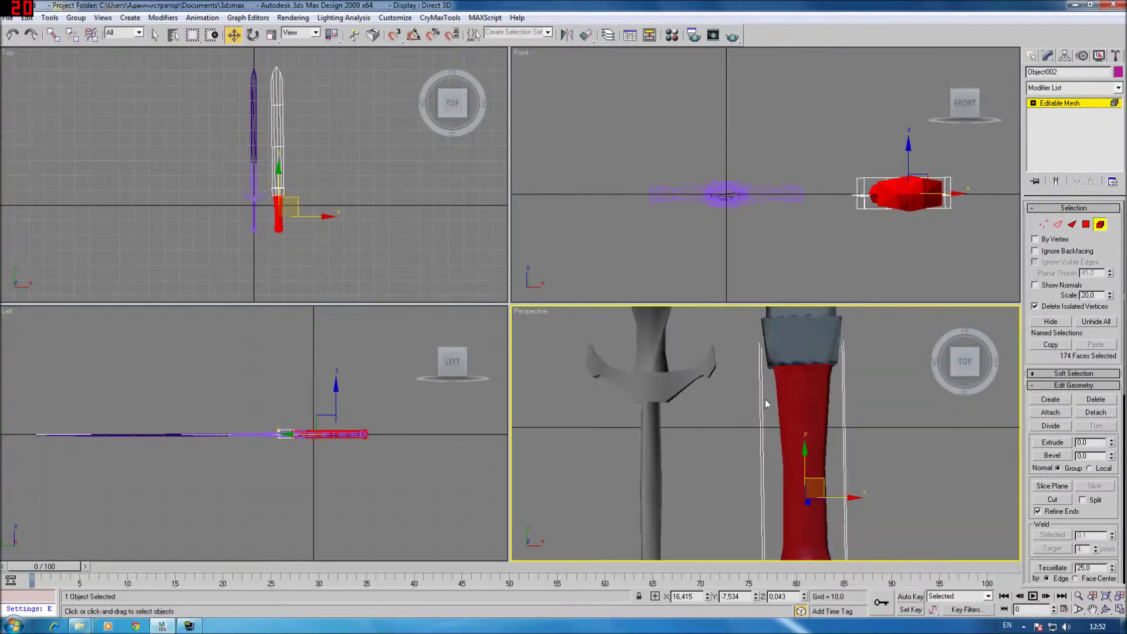
right_click(821, 445)
click(838, 466)
scroll(840, 466, down, 2)
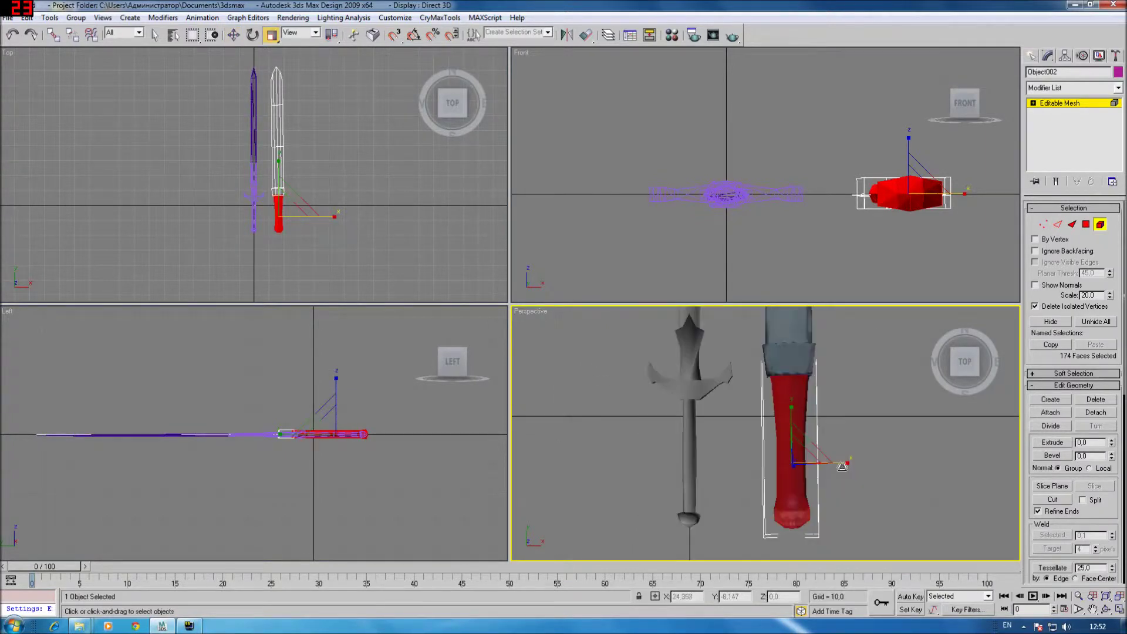
drag(844, 461, 837, 455)
Step: Undo both handle width changes and turn the perspective view to face the swords
scroll(840, 453, down, 1)
scroll(846, 451, down, 2)
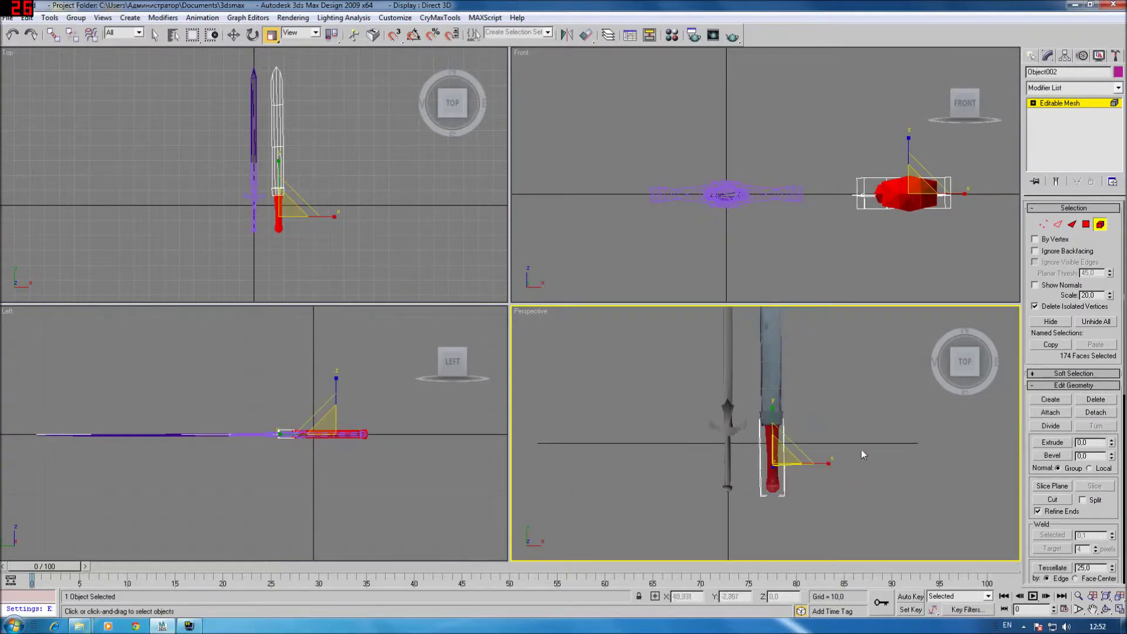
drag(968, 372, 924, 429)
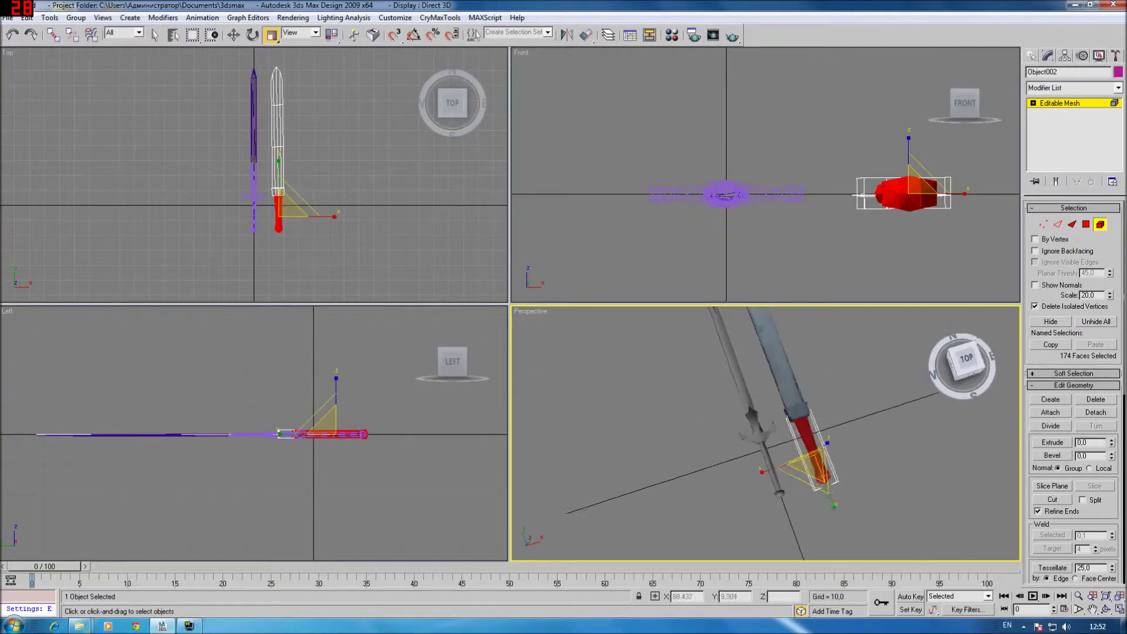
drag(882, 453, 884, 453)
click(12, 35)
click(12, 35)
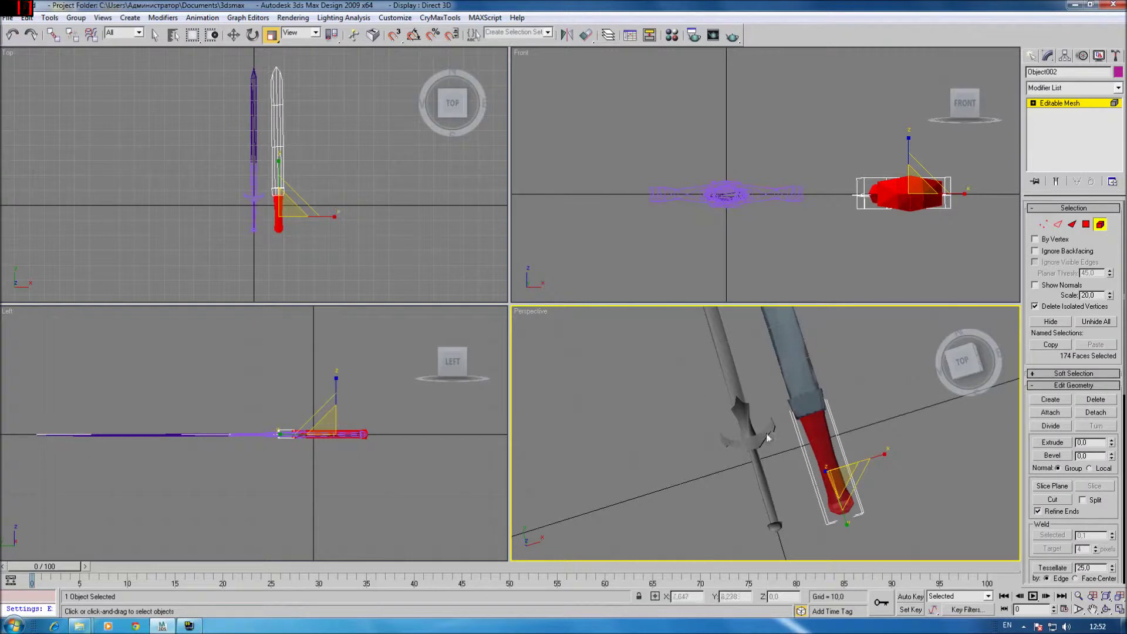
scroll(767, 438, down, 2)
scroll(767, 437, down, 3)
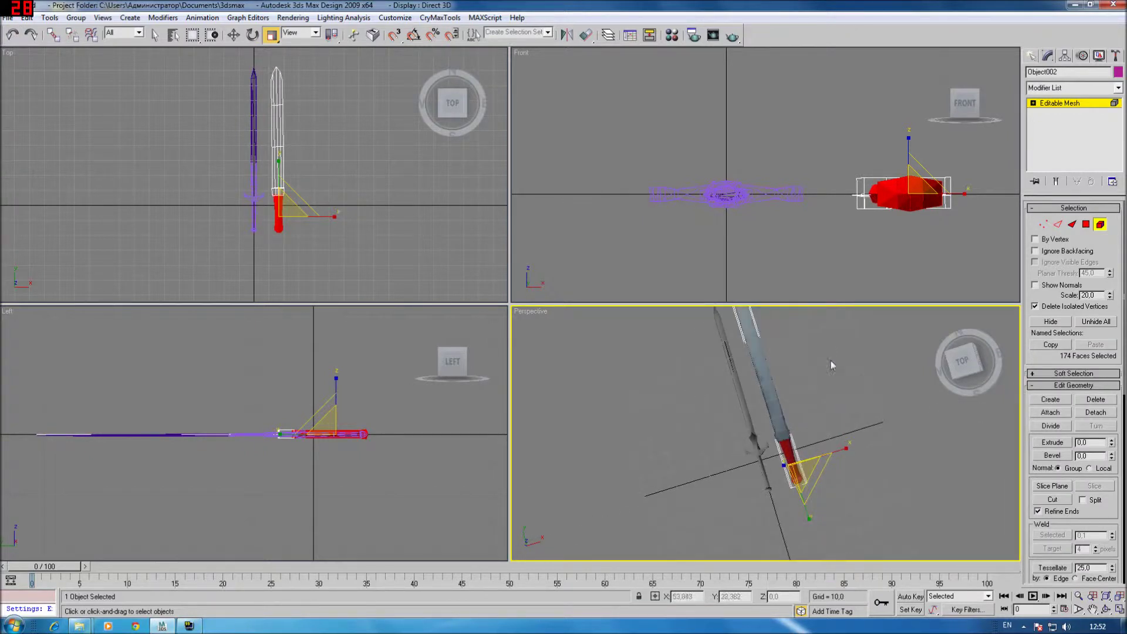
click(974, 369)
Step: Box-select all the sword's faces and squeeze its width to about 84%
drag(859, 510, 762, 306)
scroll(766, 437, up, 3)
scroll(807, 401, up, 2)
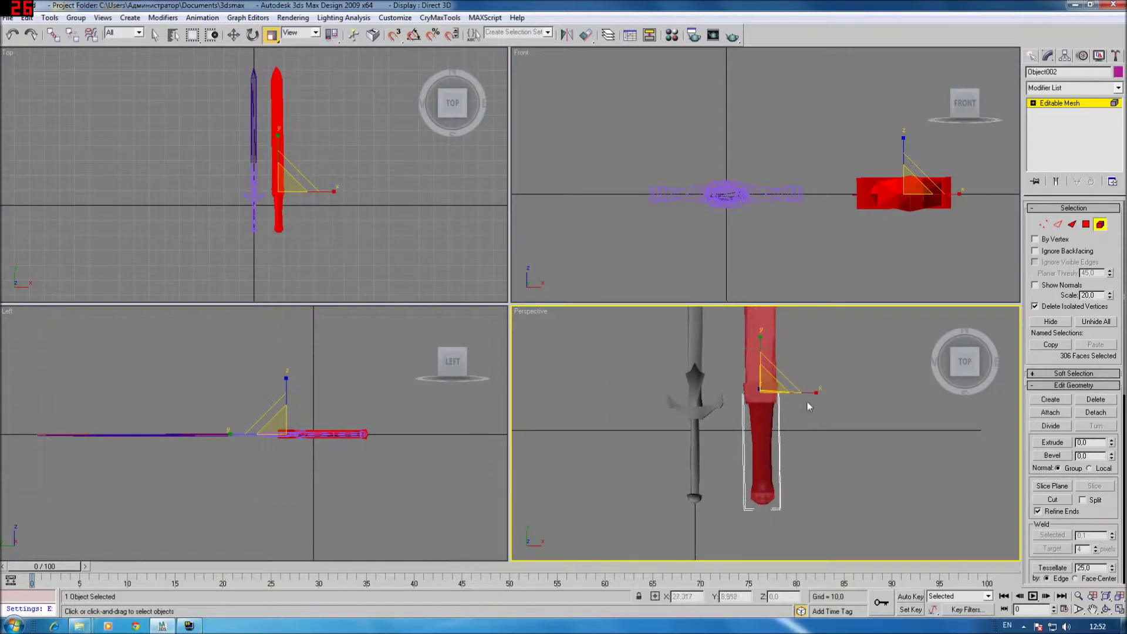
scroll(810, 381, up, 1)
drag(810, 380, 805, 372)
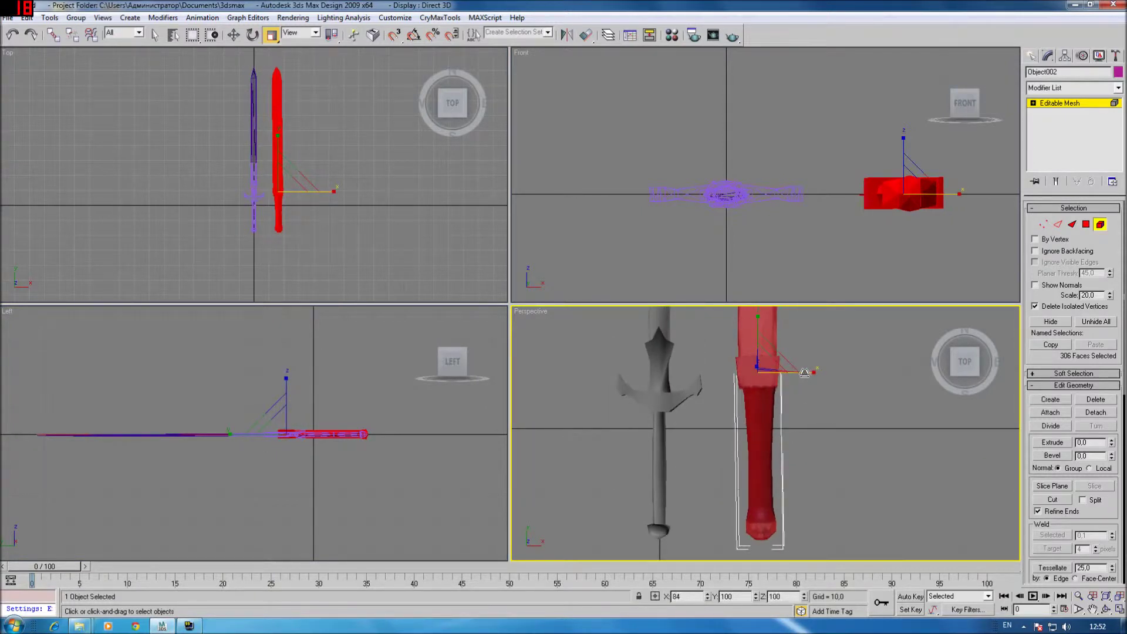
scroll(800, 421, down, 1)
scroll(797, 427, down, 2)
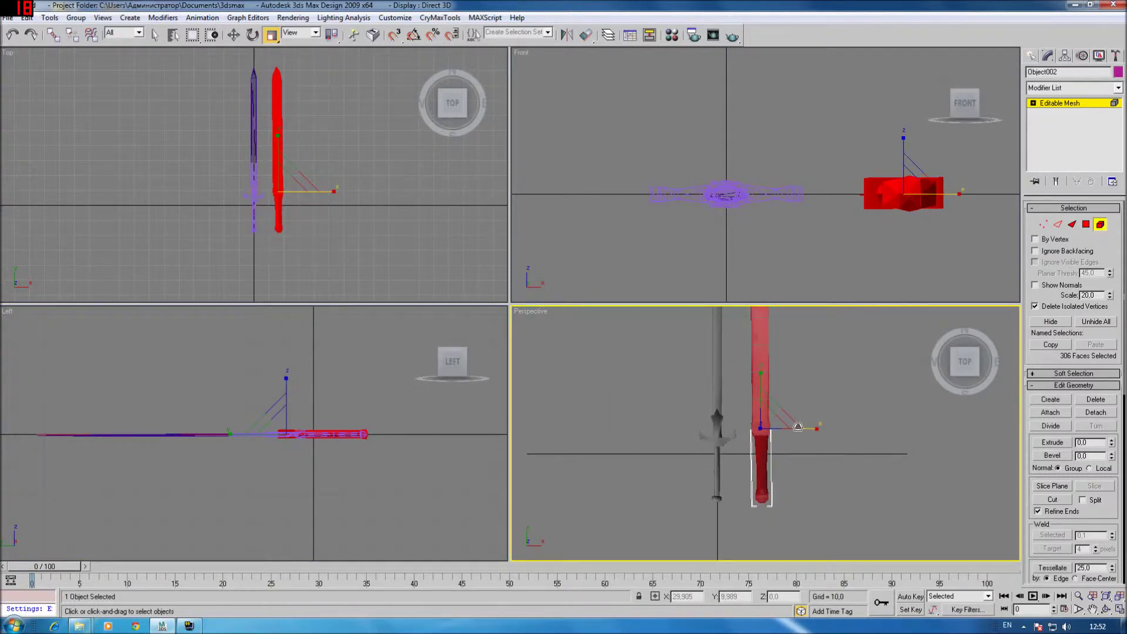
Step: Restore the face selection and exit element sub-object mode
click(781, 464)
middle_drag(734, 410, 799, 477)
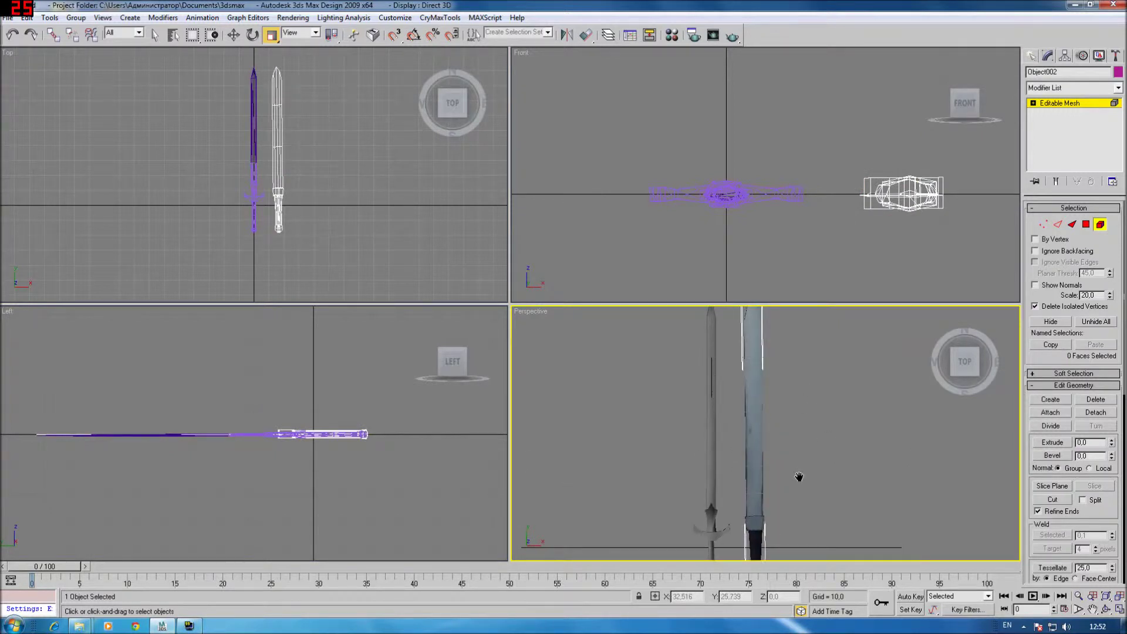
scroll(805, 437, down, 4)
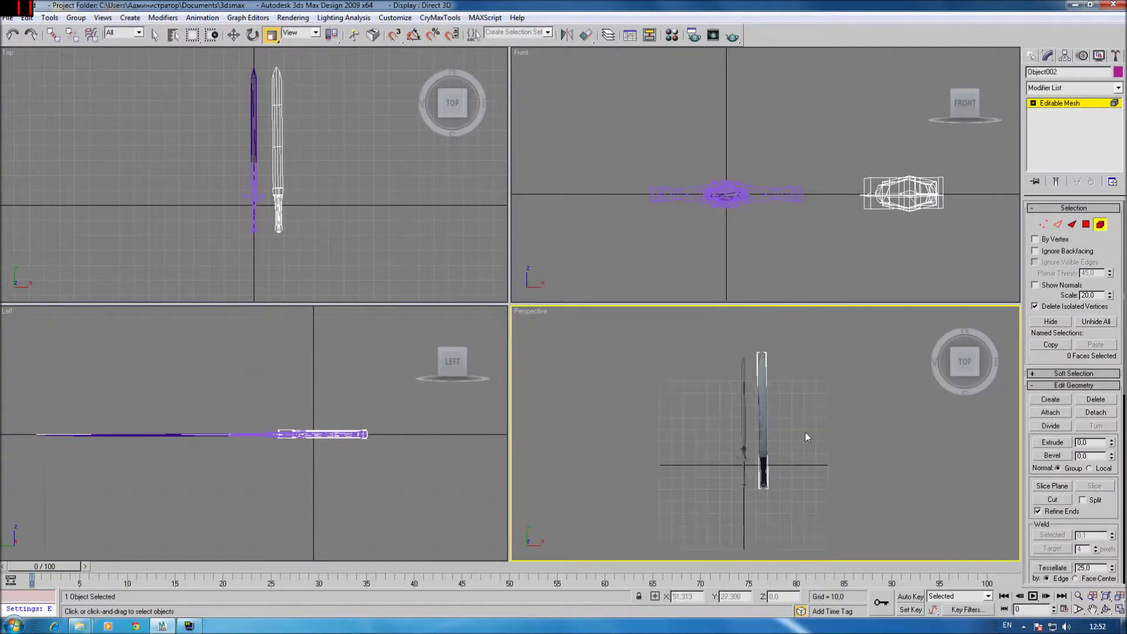
click(12, 33)
scroll(707, 418, up, 1)
scroll(707, 405, up, 4)
scroll(720, 421, up, 3)
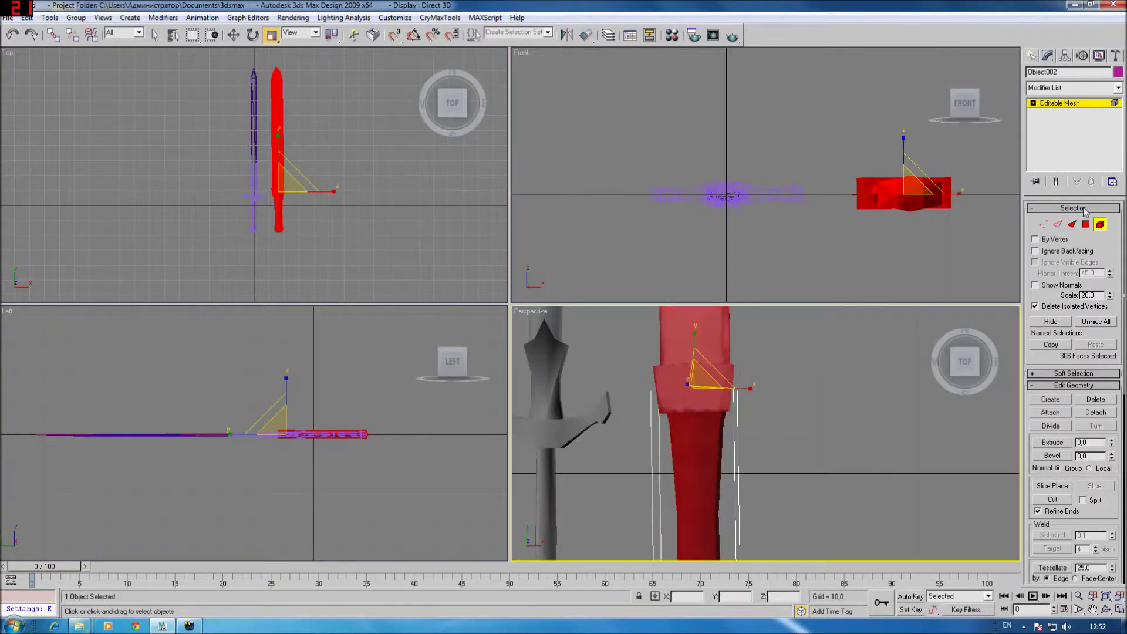
click(1101, 225)
scroll(805, 419, down, 3)
scroll(825, 460, down, 2)
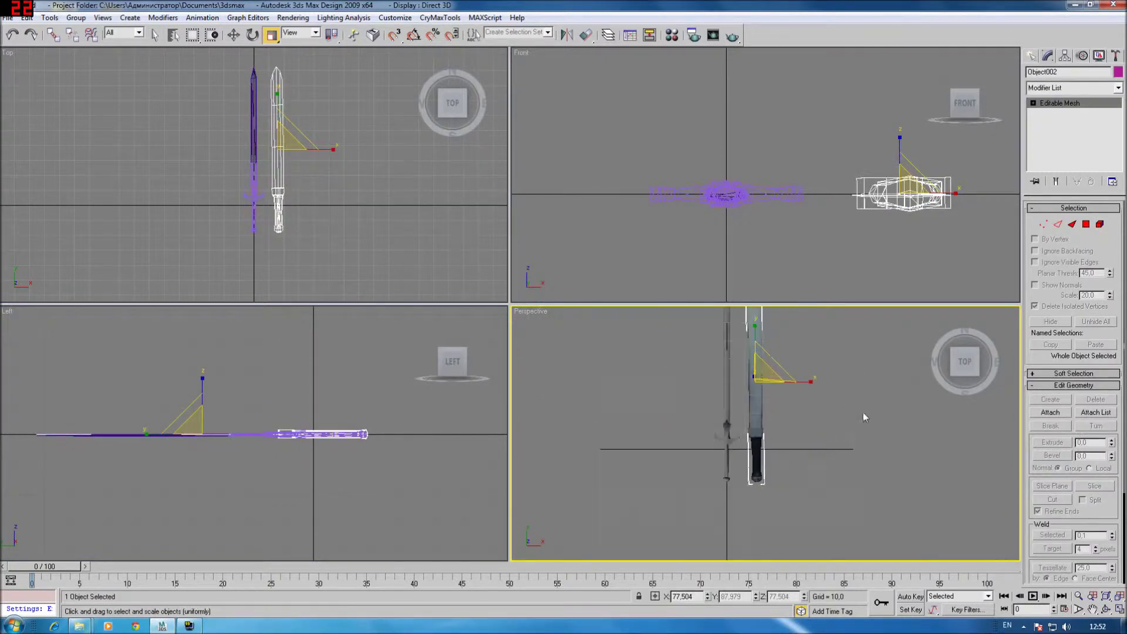
Step: Box-select the reference sword on the left and delete it
middle_drag(652, 354, 674, 405)
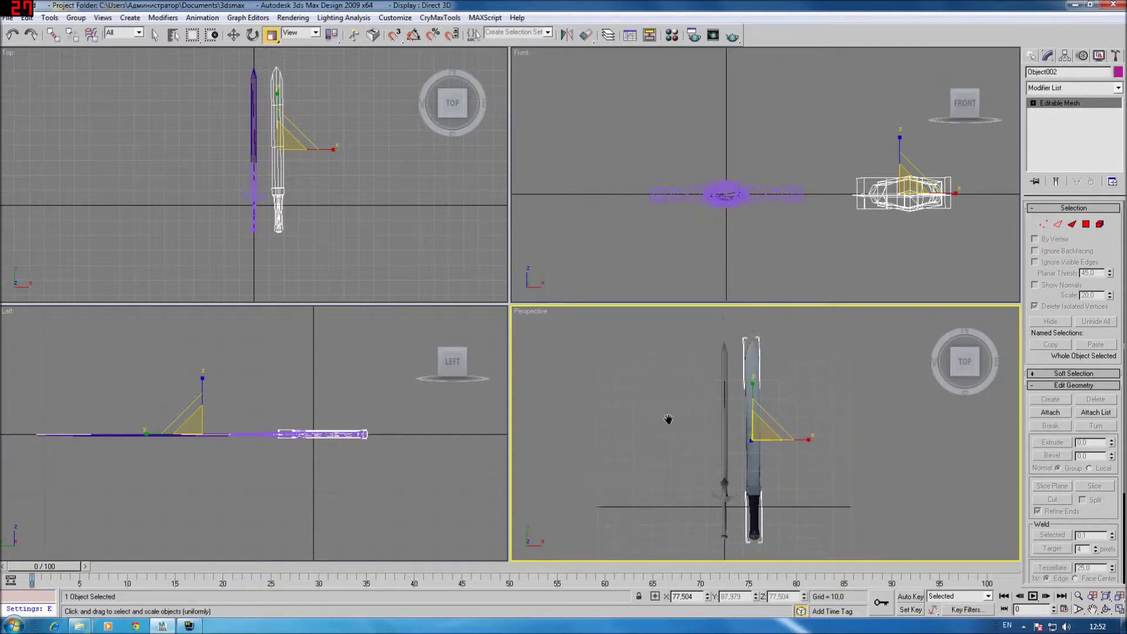
drag(682, 337, 740, 539)
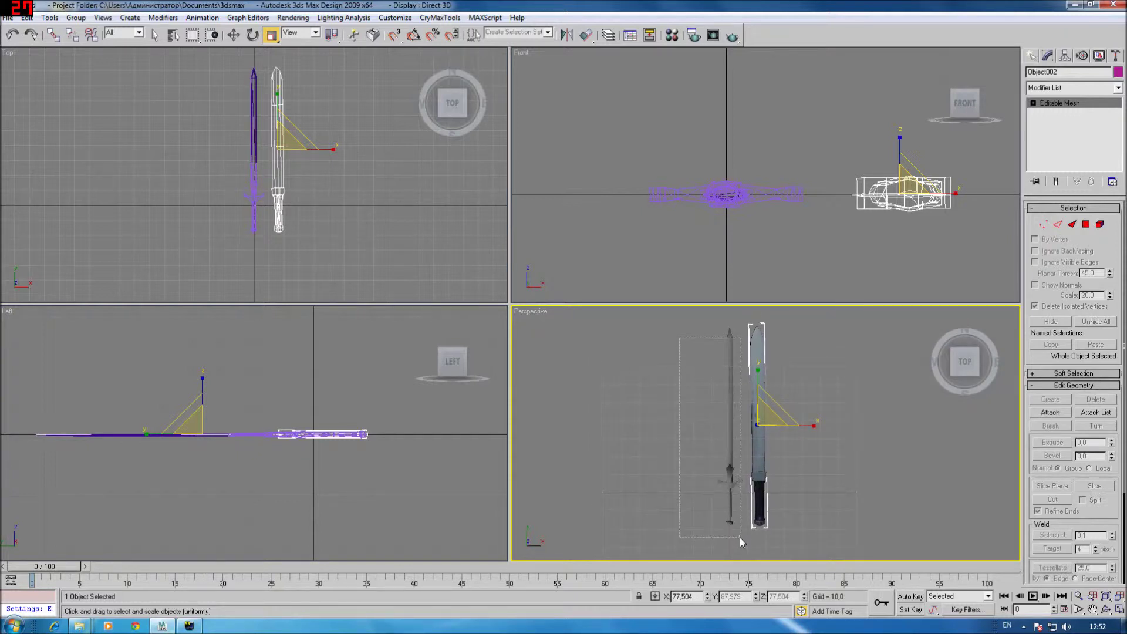
key(Delete)
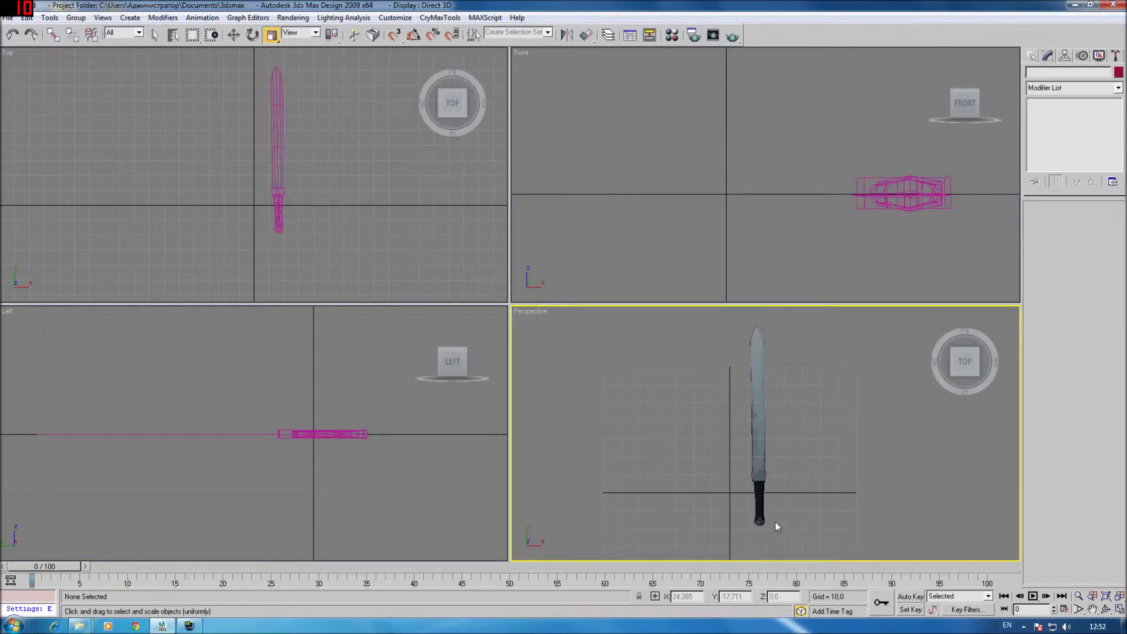
Step: Move the textured sword to the scene centre and close the render preview window
drag(809, 534, 717, 325)
right_click(763, 416)
click(793, 434)
drag(813, 425, 779, 429)
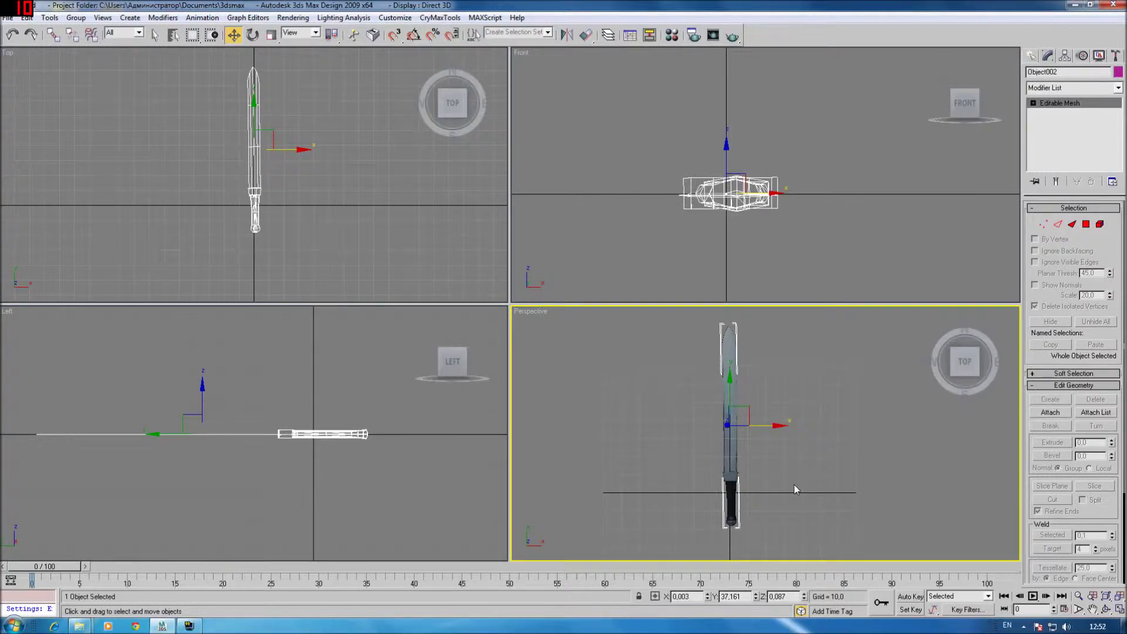
click(79, 626)
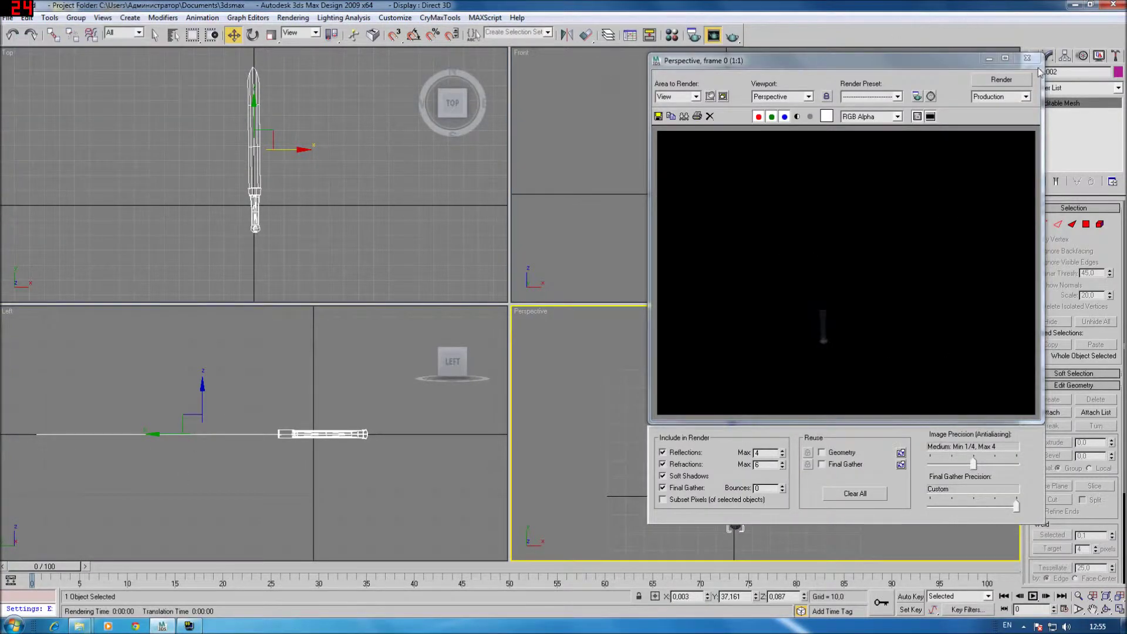
click(1028, 58)
mouse_move(79, 626)
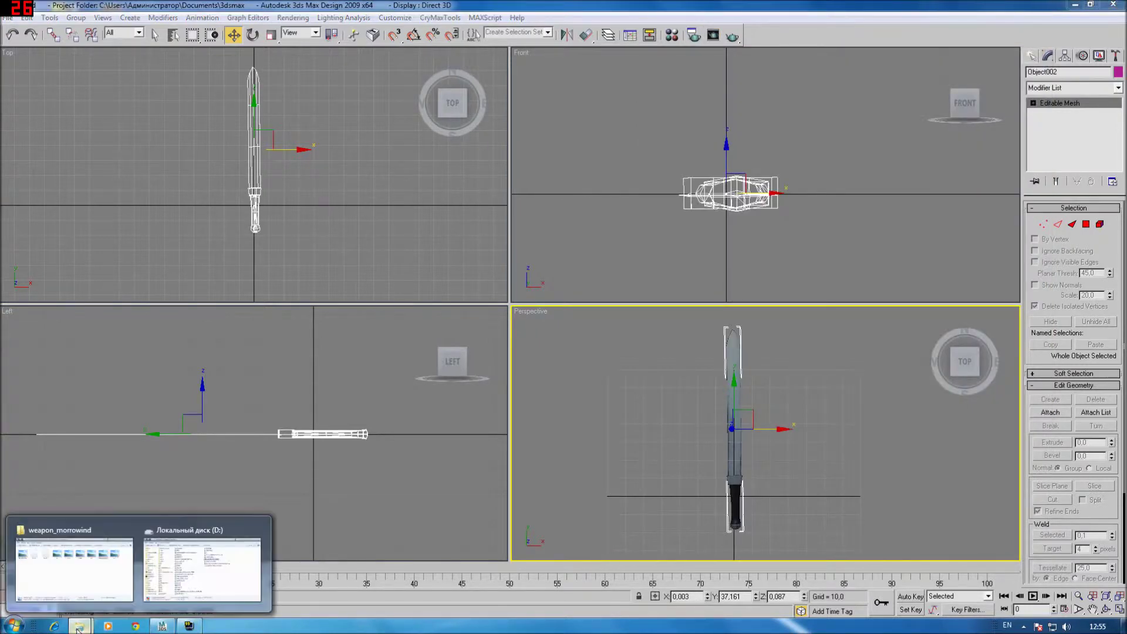
Step: Preview the sword_mor_01 texture from the weapon_morrowind folder, then close the preview
click(86, 570)
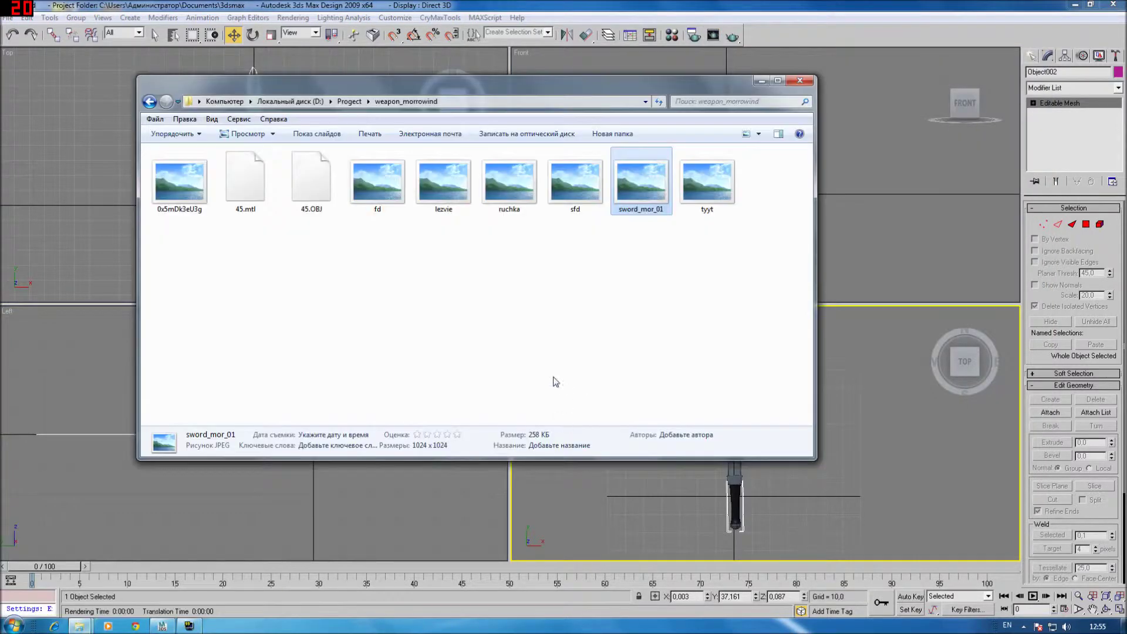
double_click(640, 185)
scroll(629, 323, up, 3)
scroll(625, 343, down, 3)
click(932, 97)
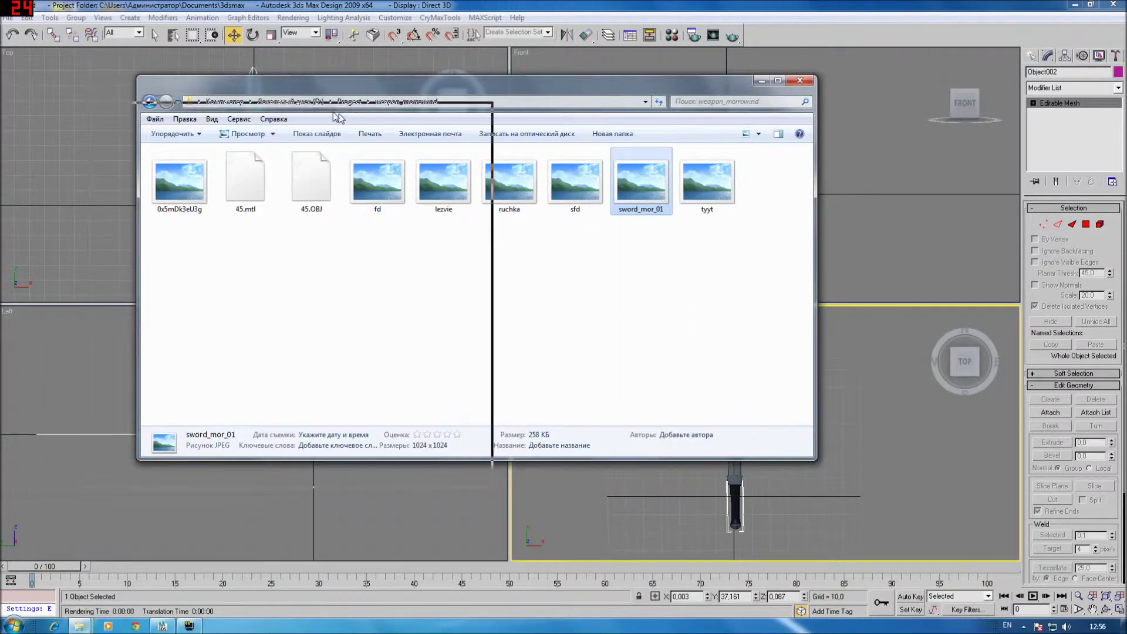
Step: Open sword_mor_01 in Paint.NET through Open with
drag(664, 91, 331, 115)
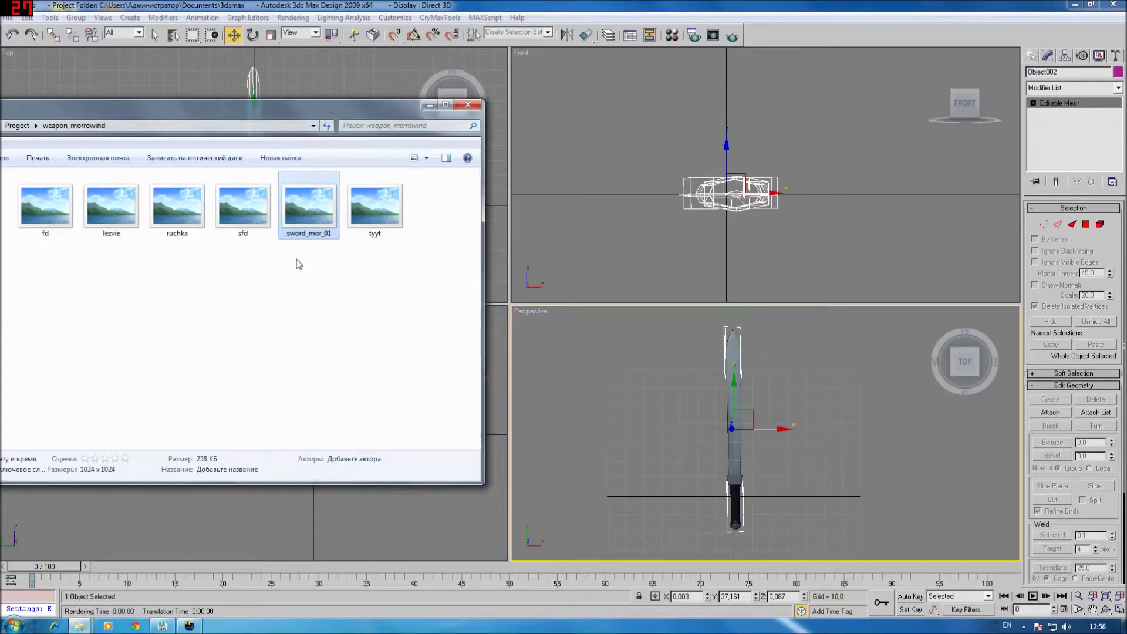
right_click(311, 214)
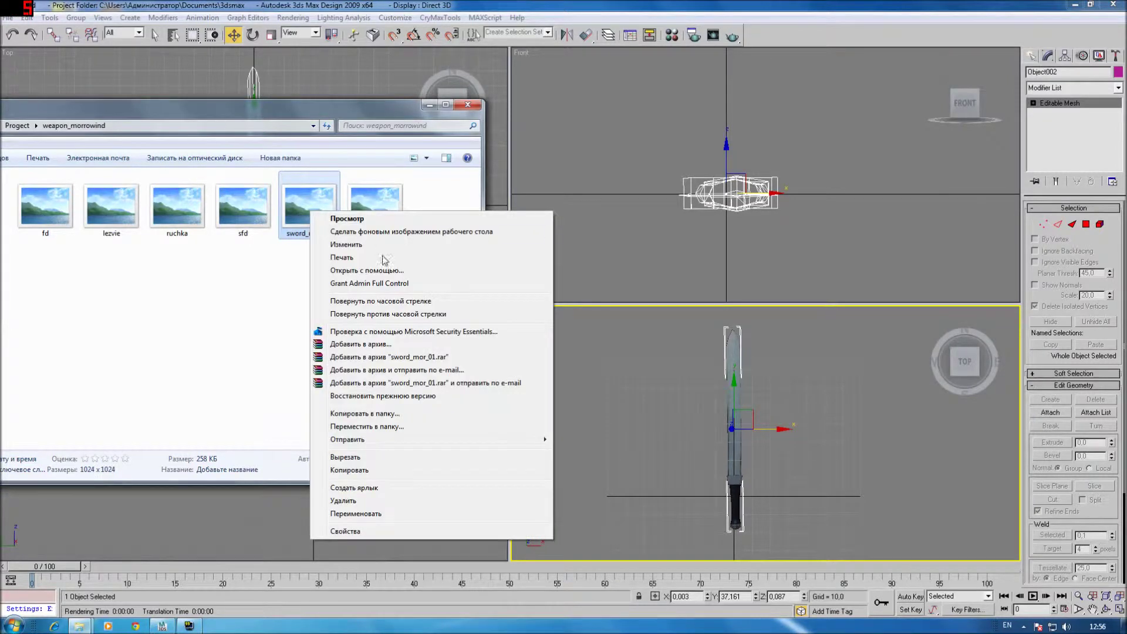
click(382, 277)
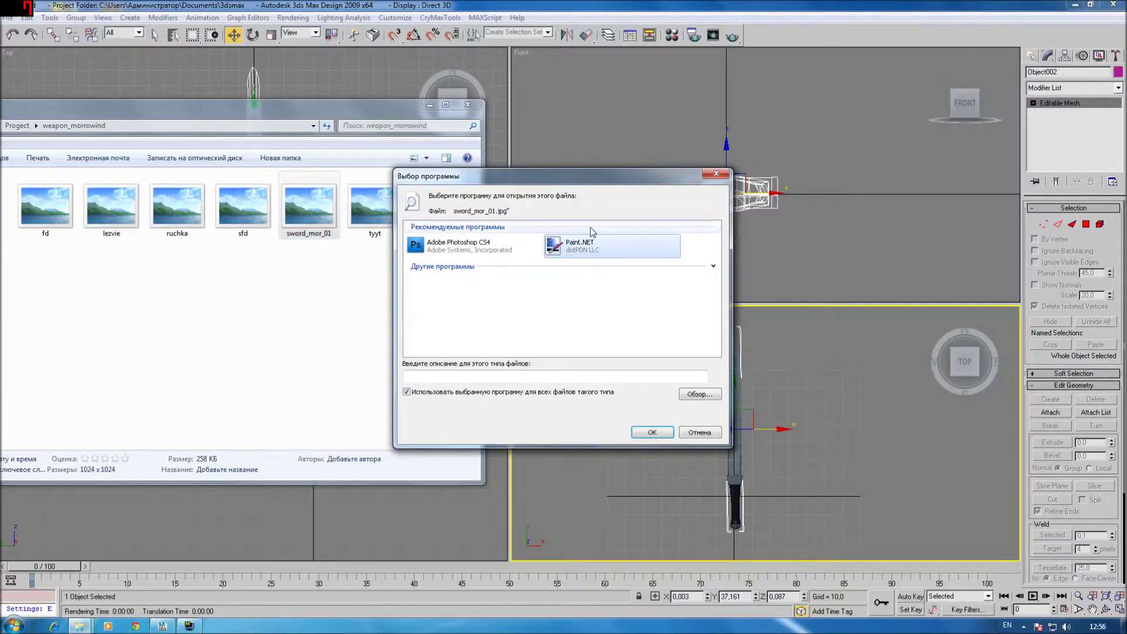
click(650, 433)
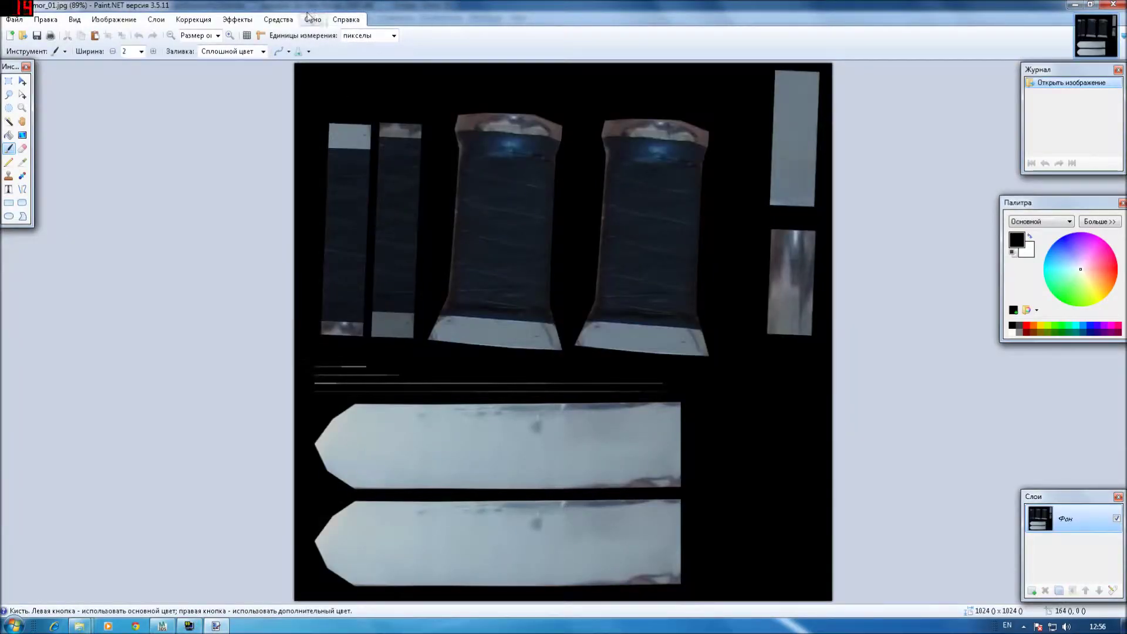
Step: Check the Resize dialog shows 1024 × 1024 with best-quality resampling, then cancel it
click(113, 21)
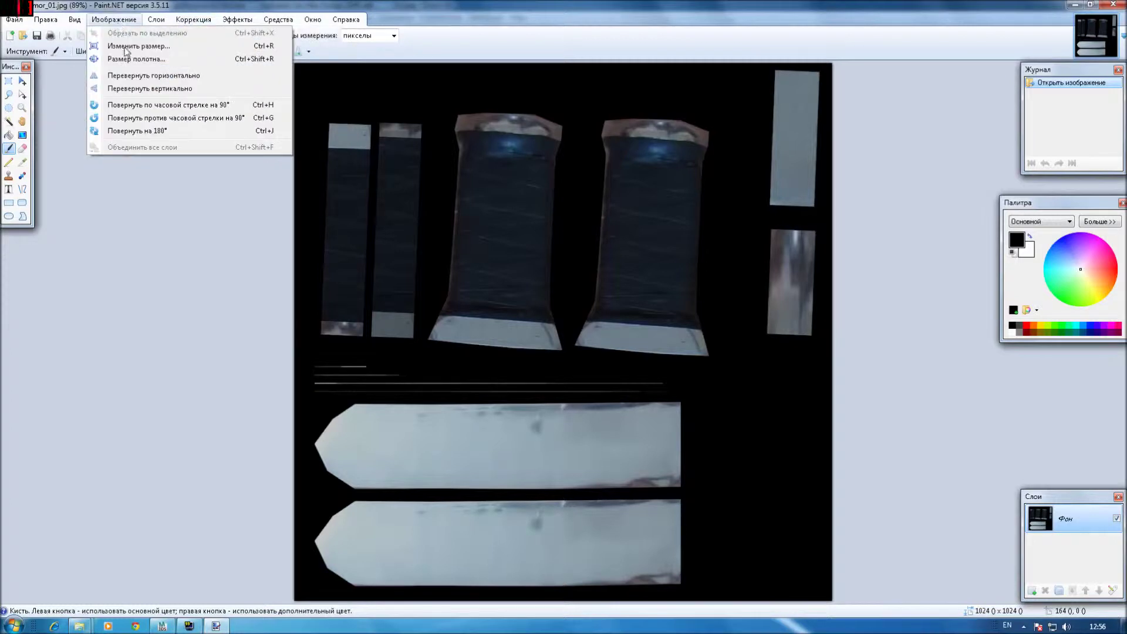
click(139, 51)
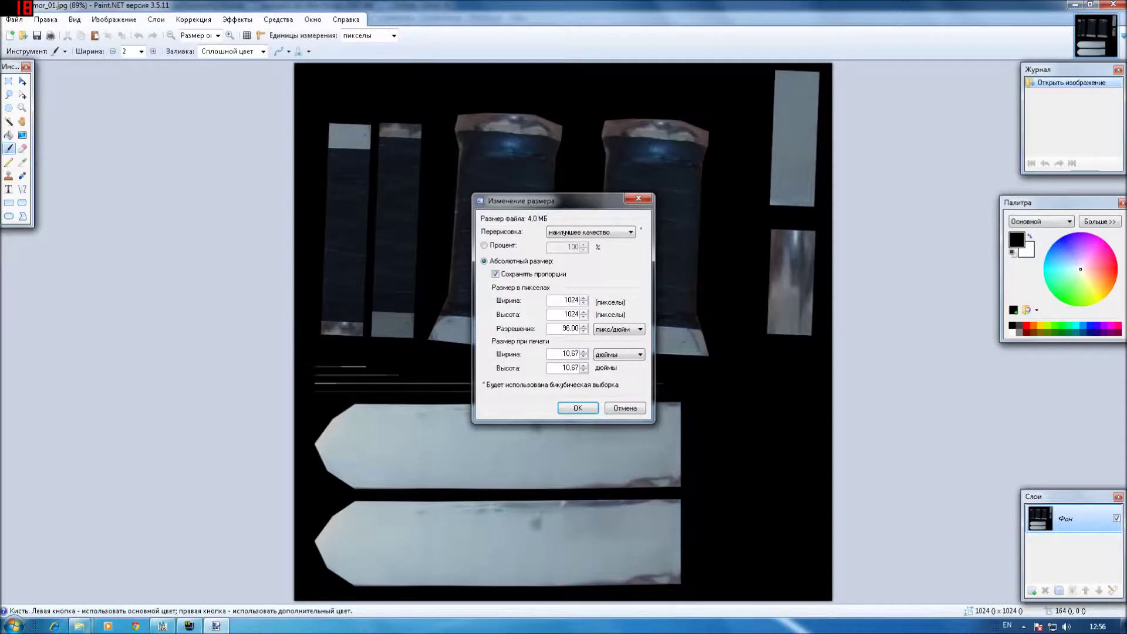
click(566, 314)
click(566, 300)
key(shift+Tab)
drag(573, 314, 565, 314)
key(shift+Tab)
click(632, 234)
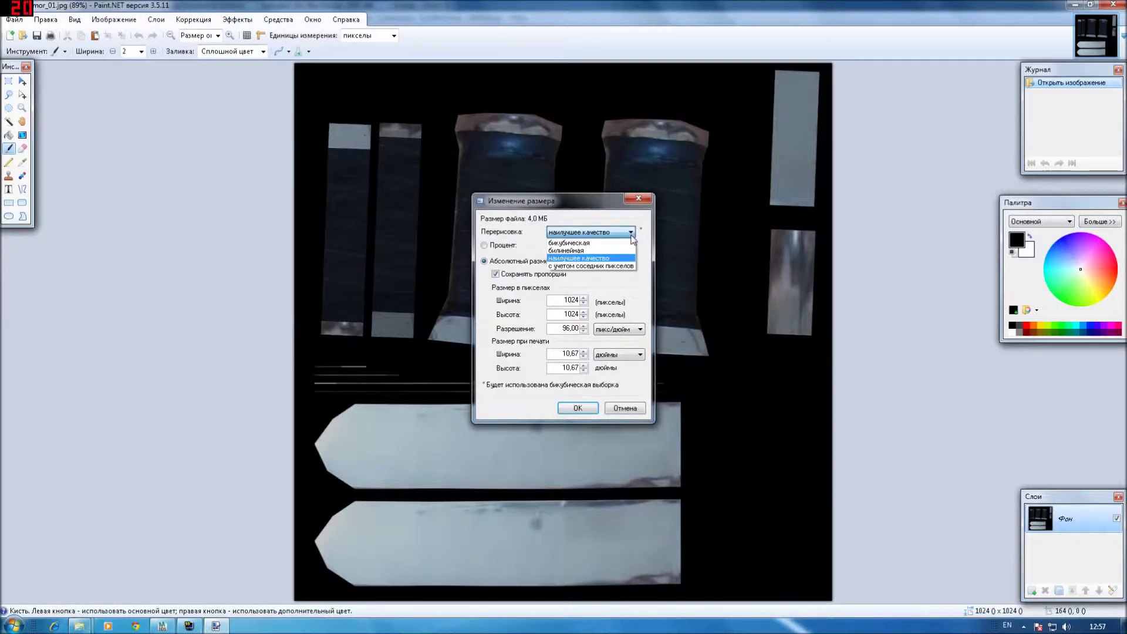
click(631, 234)
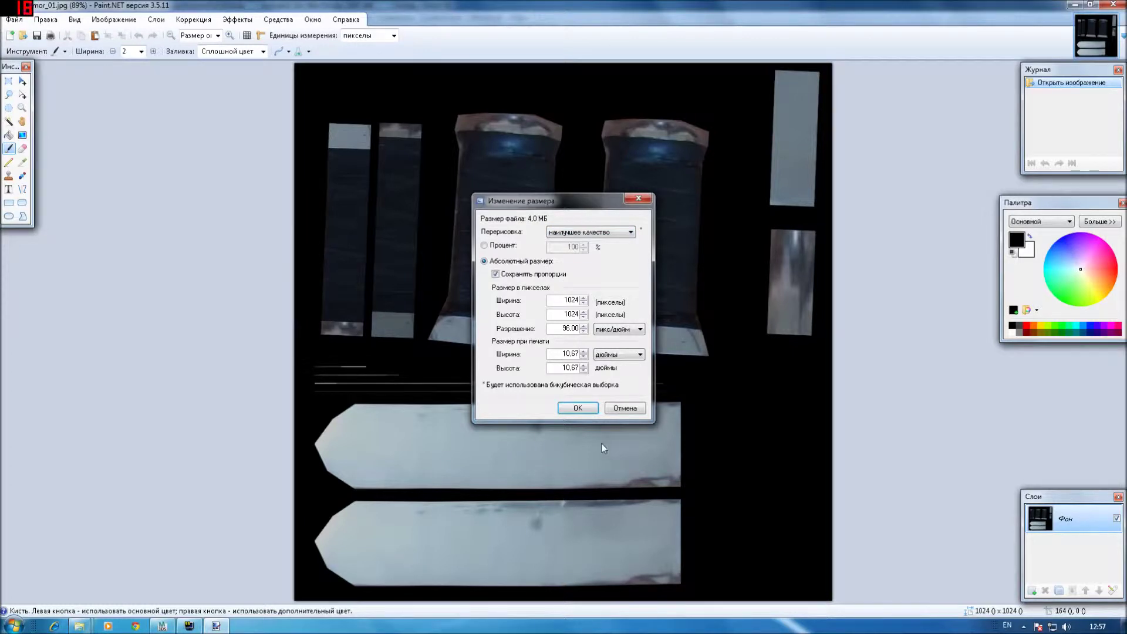
click(625, 409)
click(9, 19)
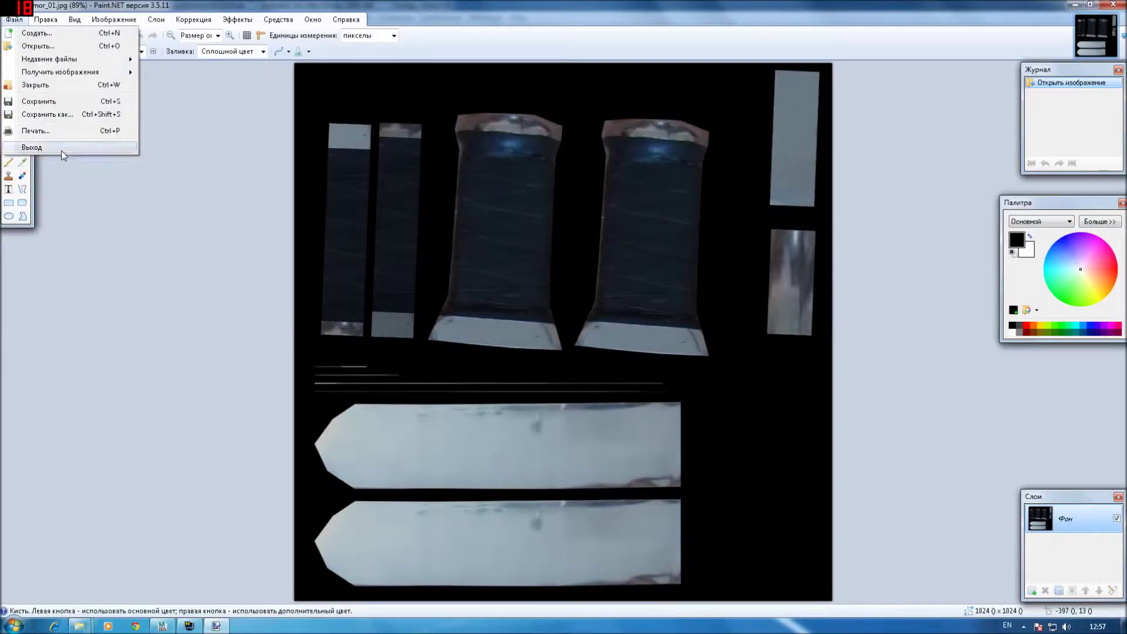
Step: Save the texture as sword_mor_01 in DDS format with DXT3 compression and exit Paint.NET
click(108, 122)
click(280, 285)
click(276, 357)
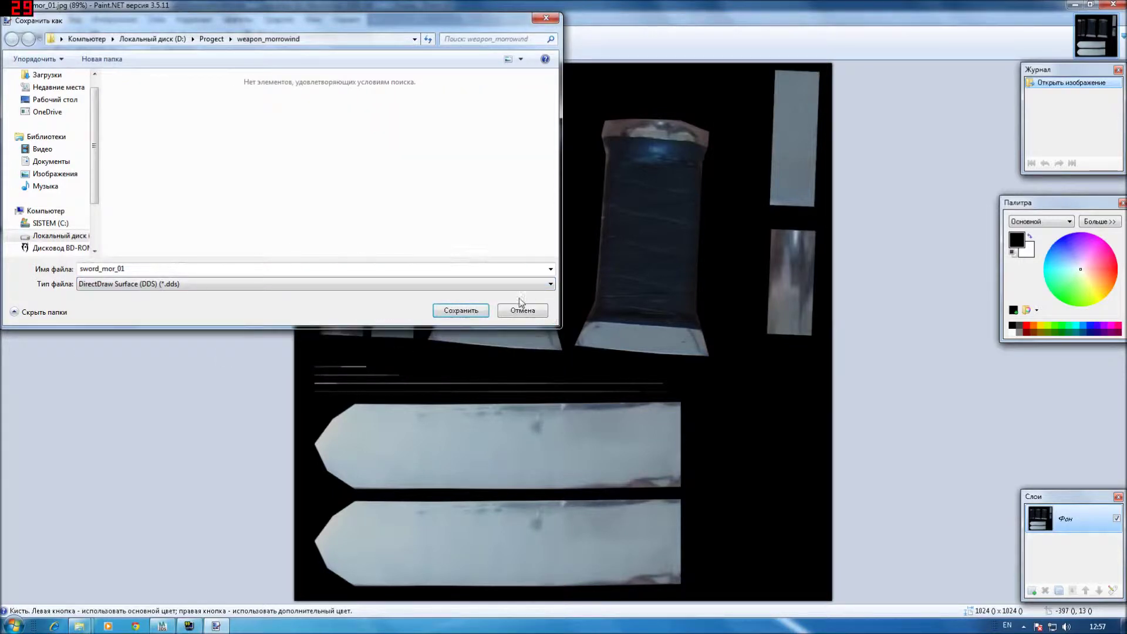
click(461, 310)
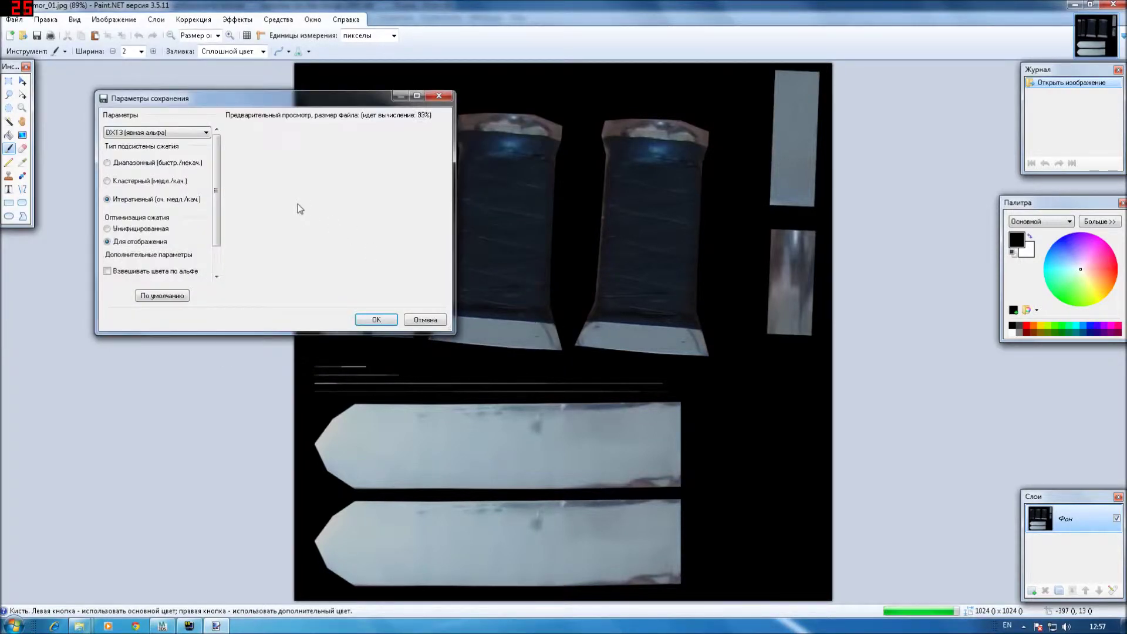
click(377, 319)
click(1114, 4)
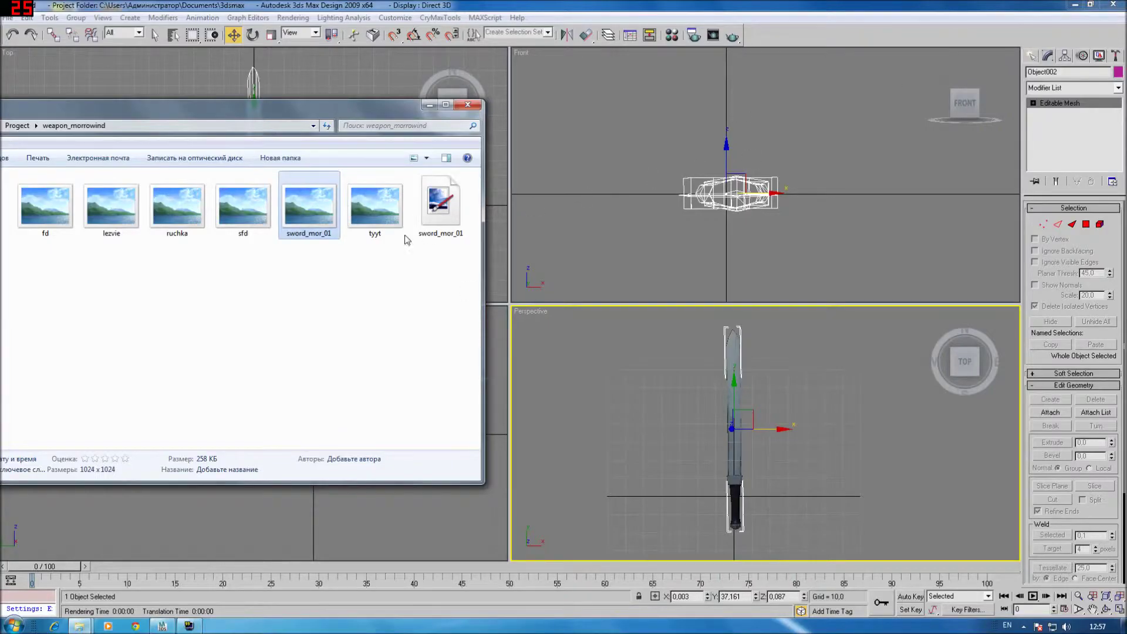
Step: Select the new sword_mor_01 DDS file, bring the folder window into view, then minimize it
mouse_move(444, 206)
mouse_down()
mouse_move(820, 519)
mouse_move(736, 452)
mouse_up()
drag(254, 113, 570, 90)
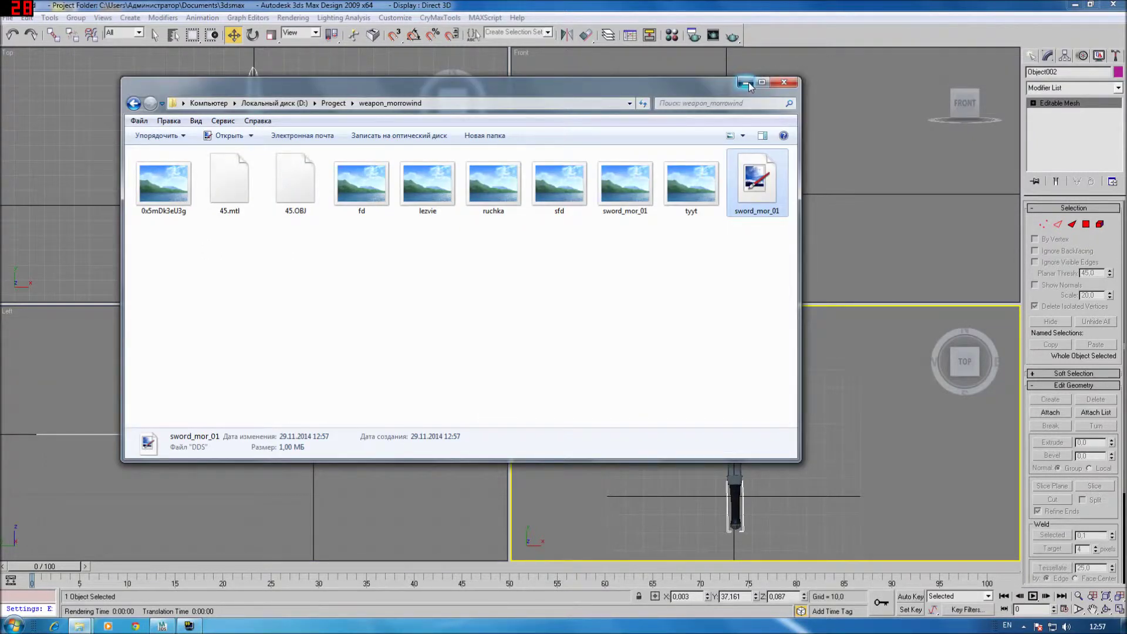
click(747, 83)
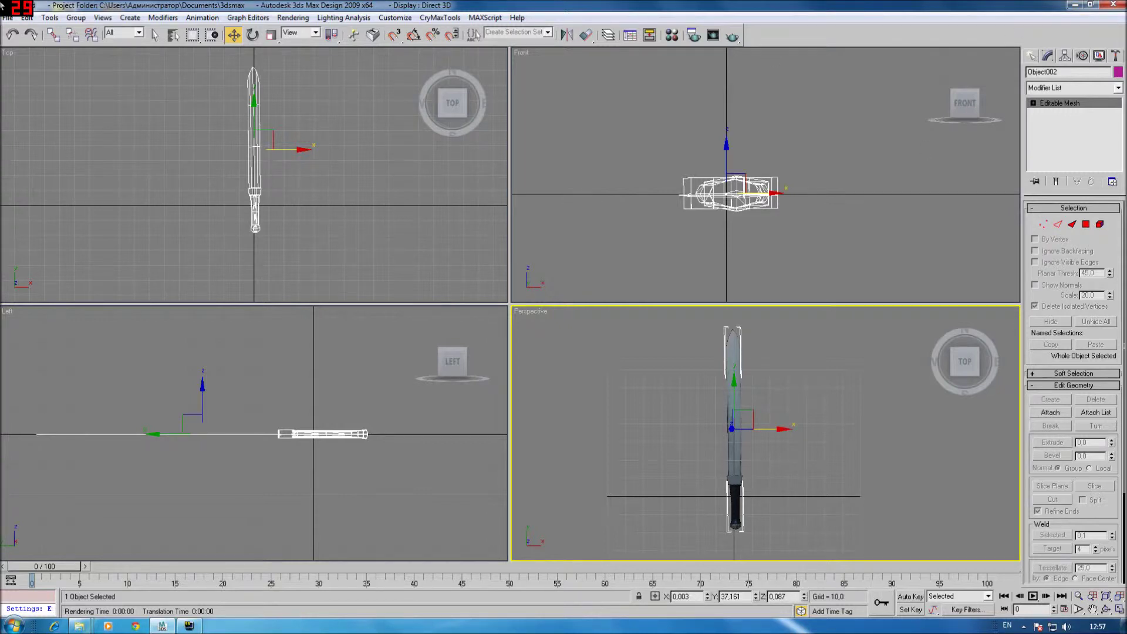
Step: Start the export (after cancelling a first attempt) and set drive D: as the destination
click(8, 18)
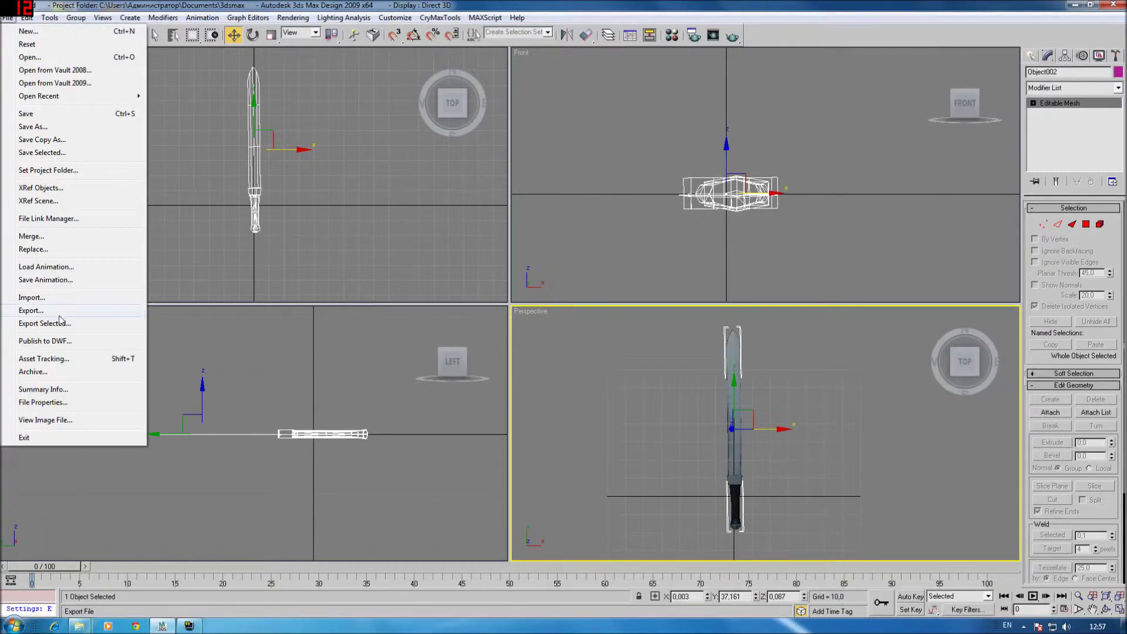
click(60, 323)
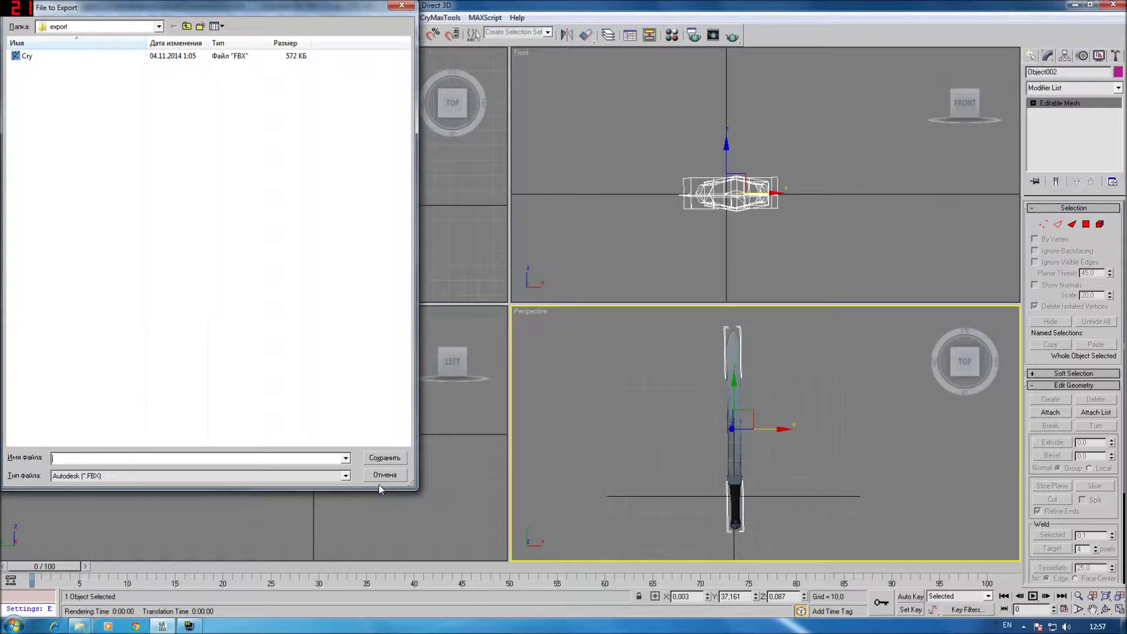
click(383, 476)
click(8, 18)
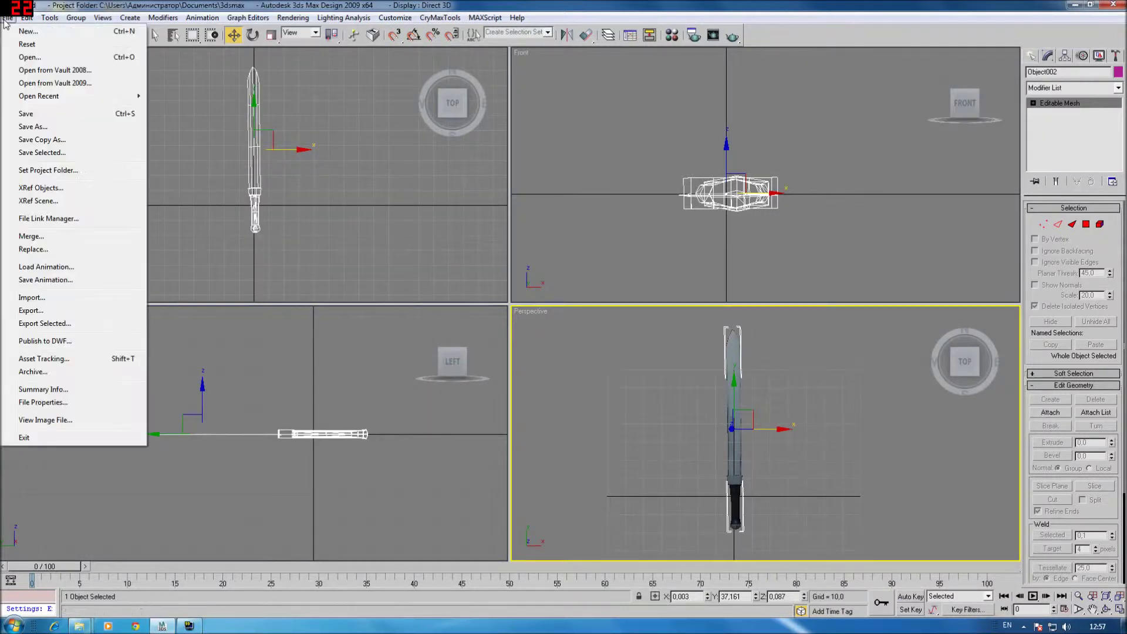
click(47, 311)
click(67, 28)
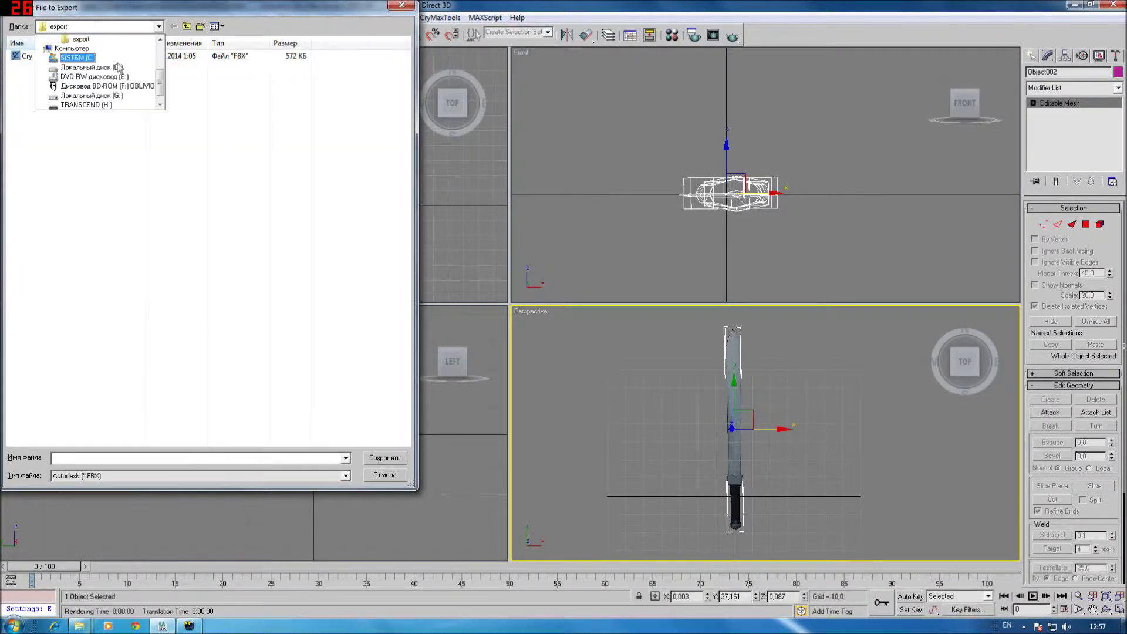
click(114, 68)
Step: Export as a NetImmerse/Gamebryo NIF file named sword_m_01
click(120, 478)
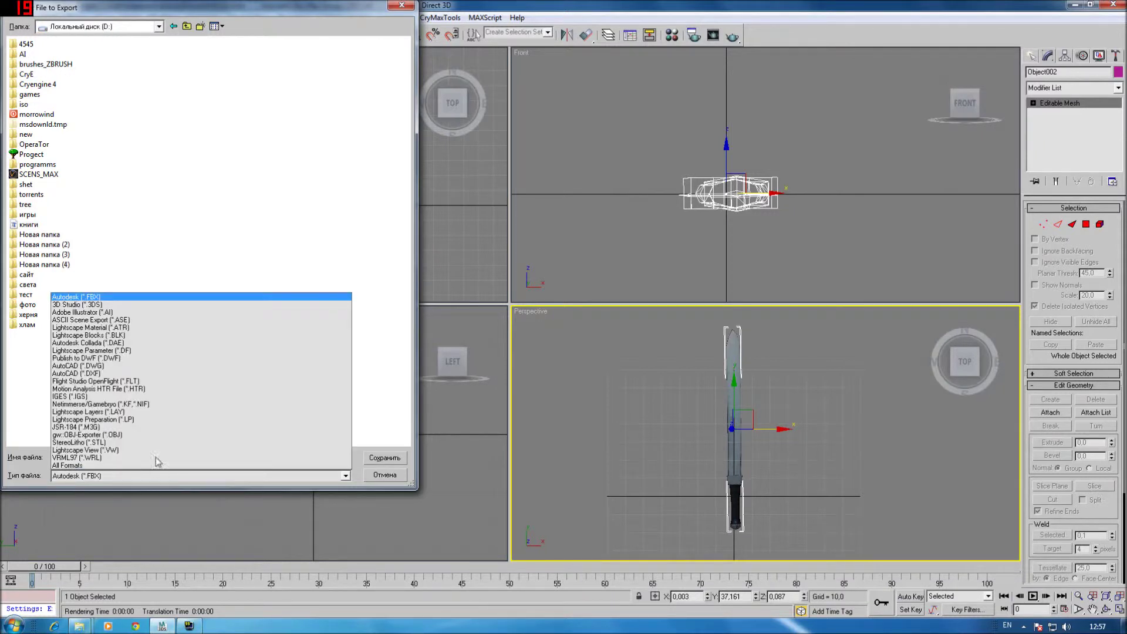
click(150, 405)
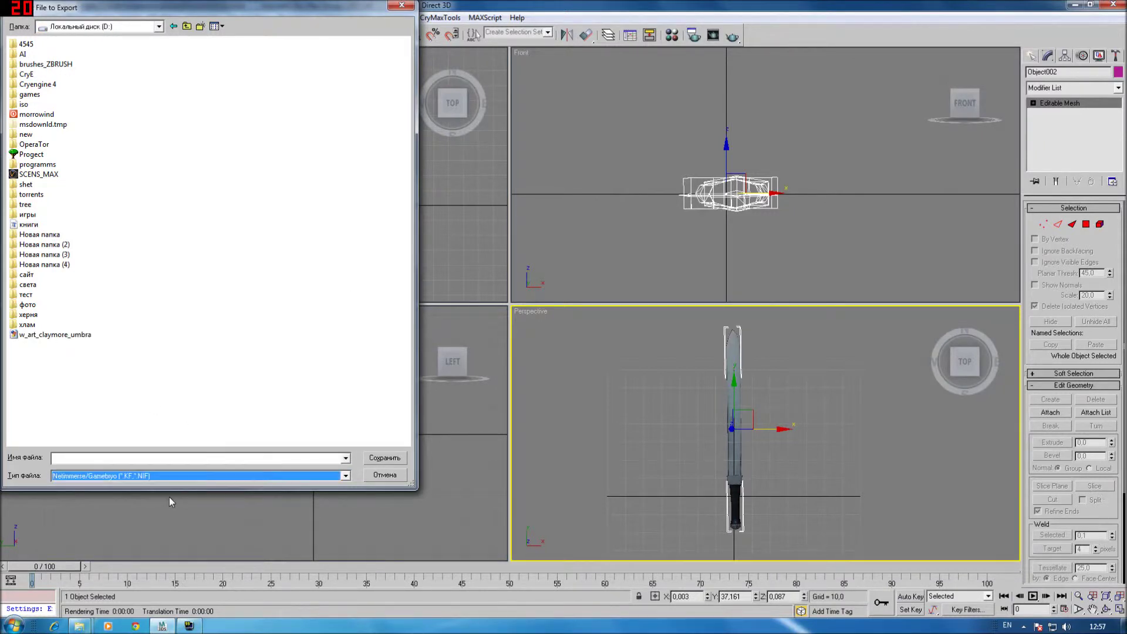
click(128, 461)
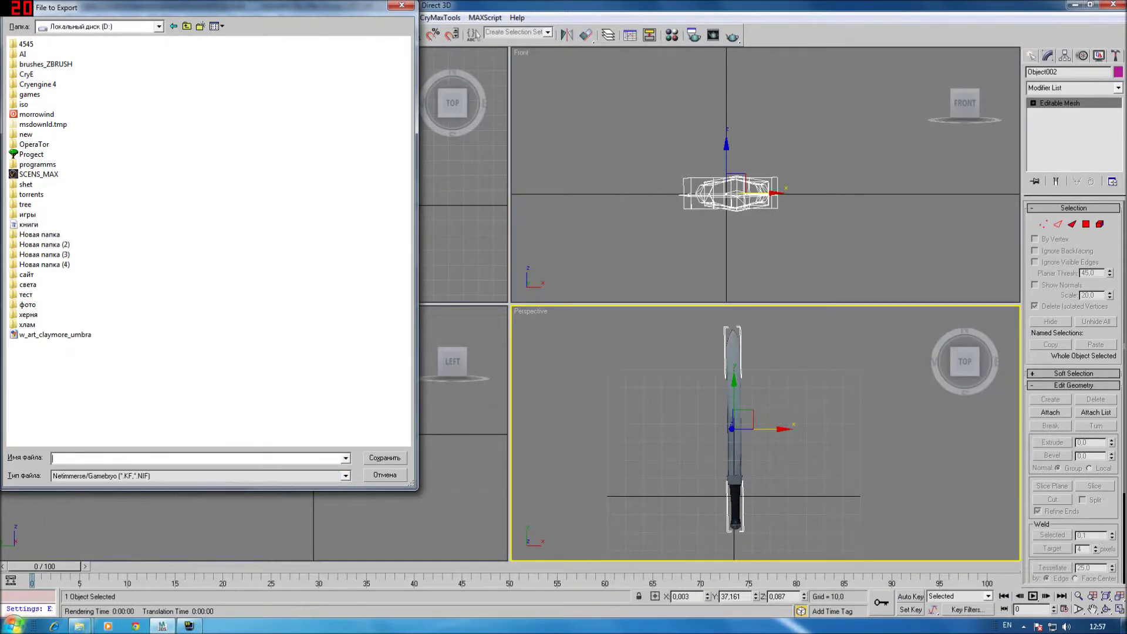
text(sword_m_01)
key(Return)
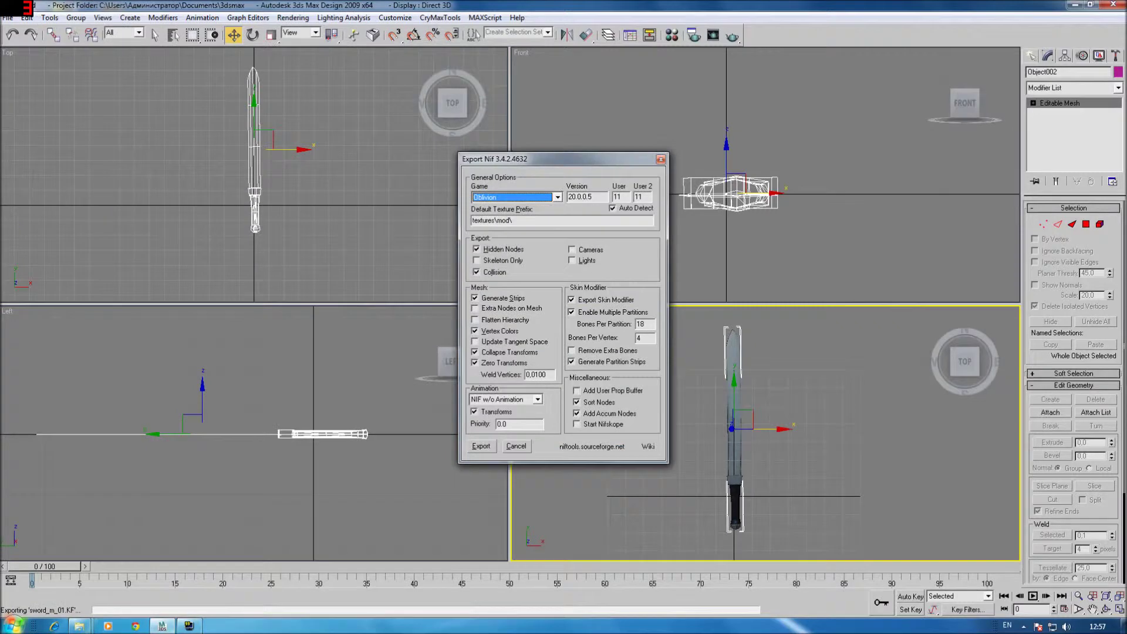
Step: Set the target game to Morrowind and review the textures\mod\ texture prefix
click(523, 202)
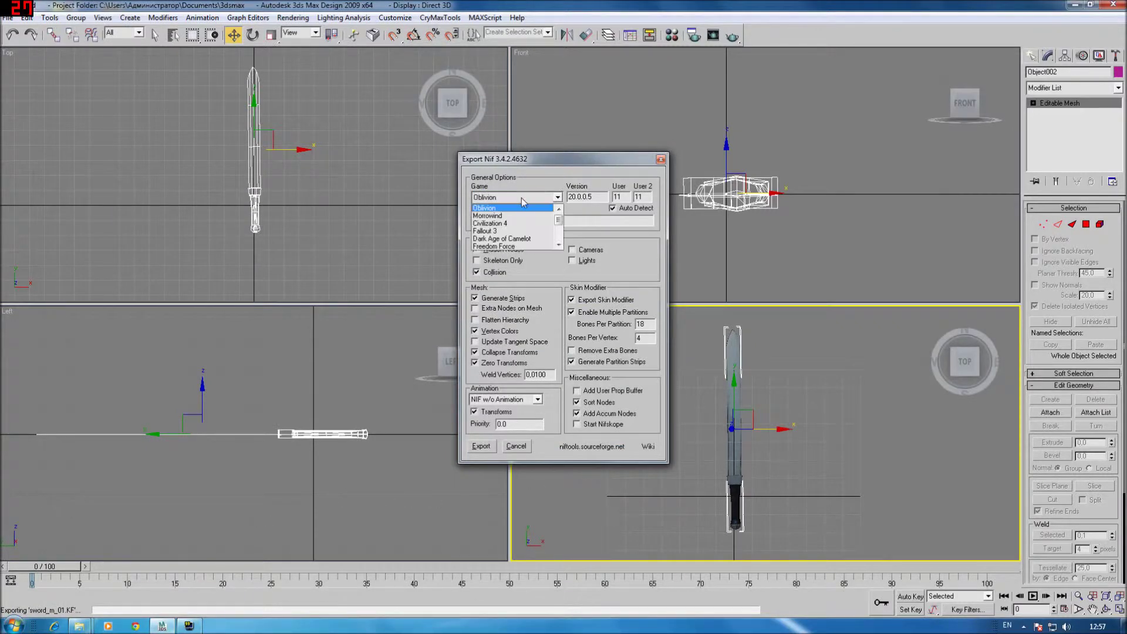
click(503, 216)
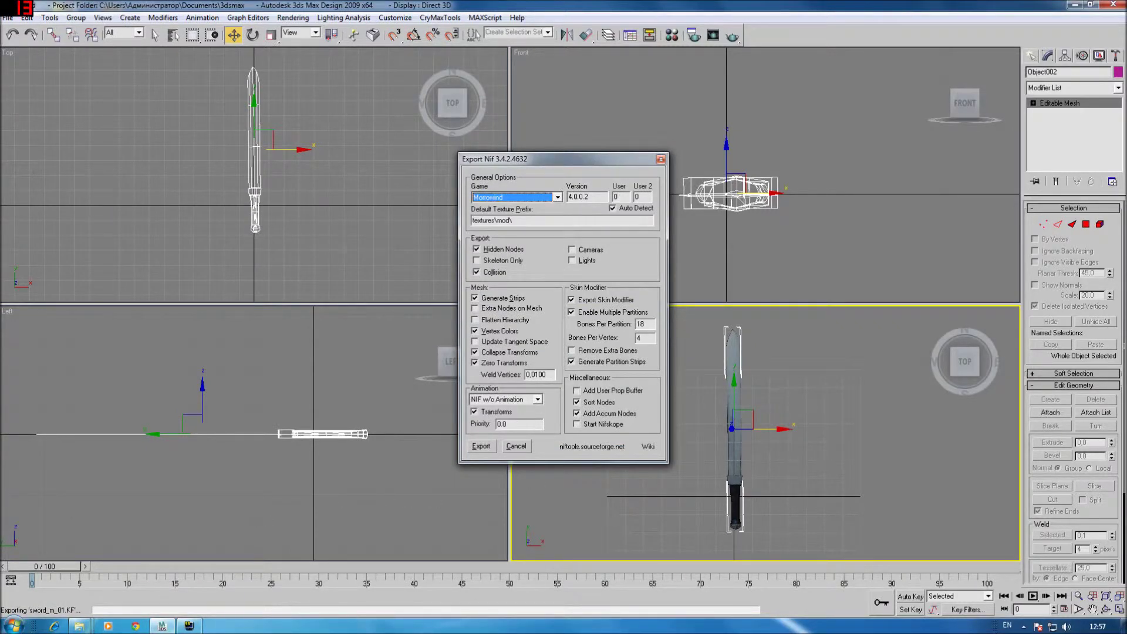
click(493, 221)
drag(513, 220, 472, 220)
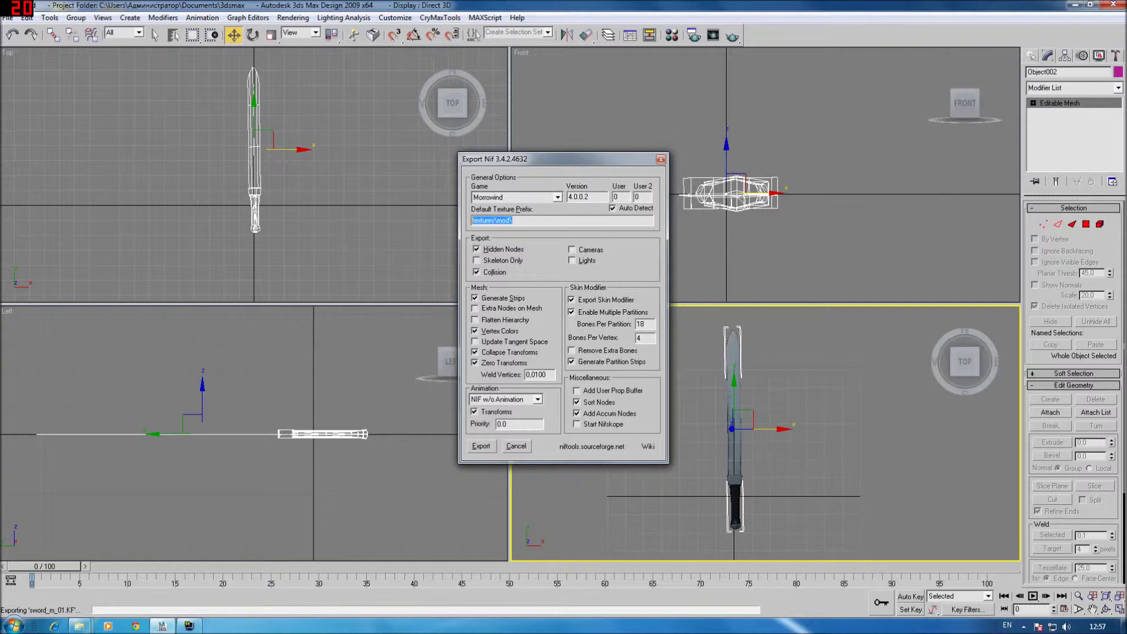
key(End)
drag(510, 220, 483, 220)
key(End)
Step: Keep 'NIF w/o Animation' and export the sword NIF
click(537, 399)
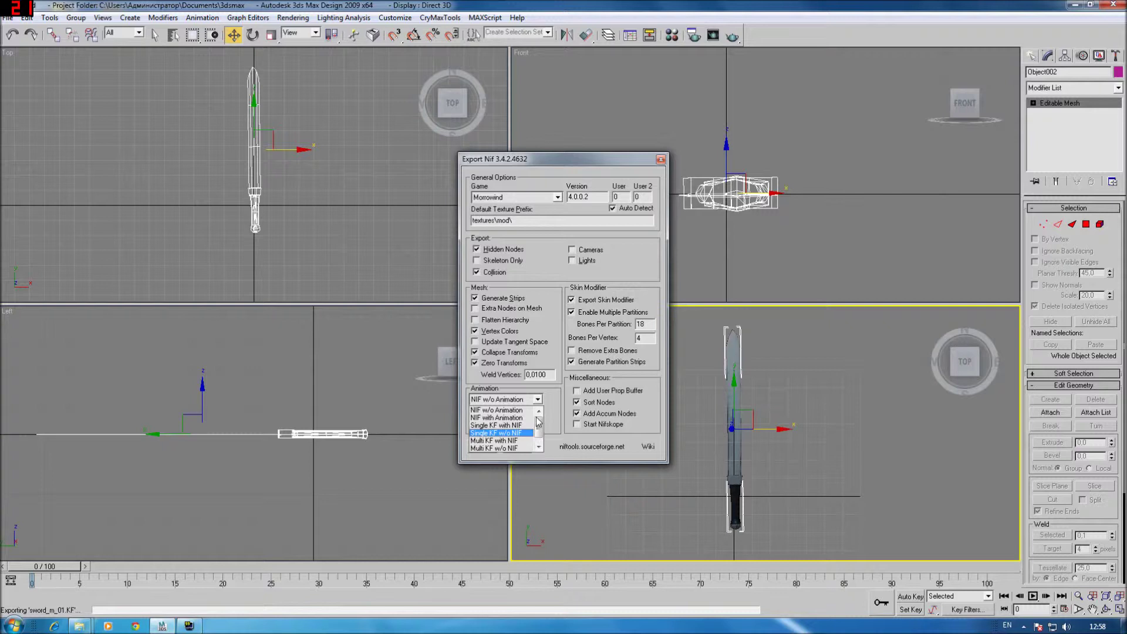
click(538, 401)
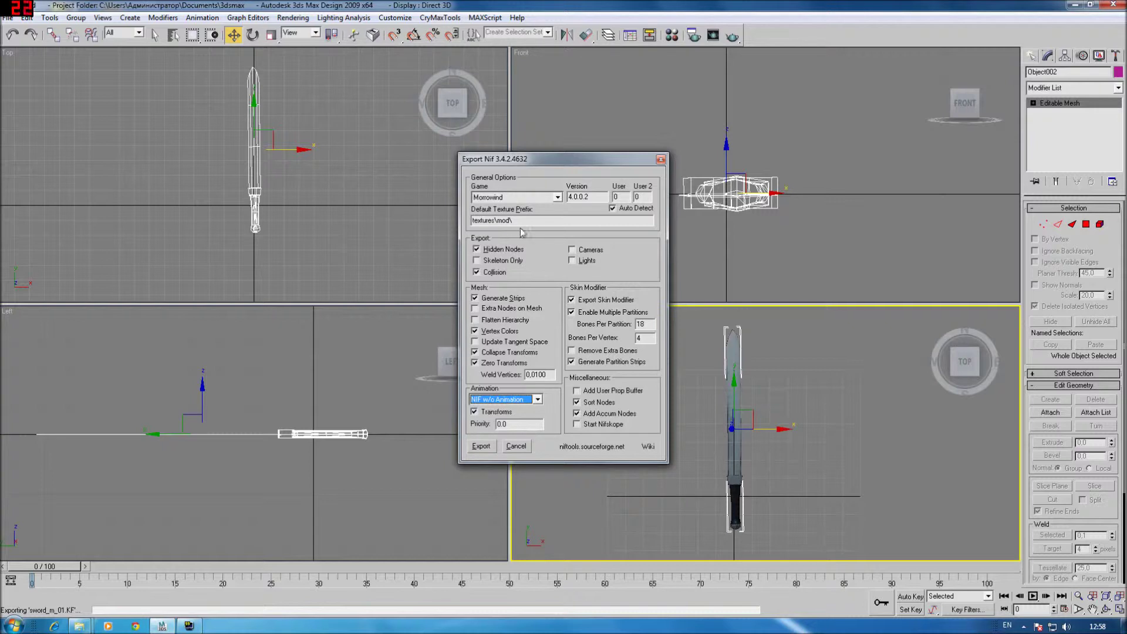
click(482, 448)
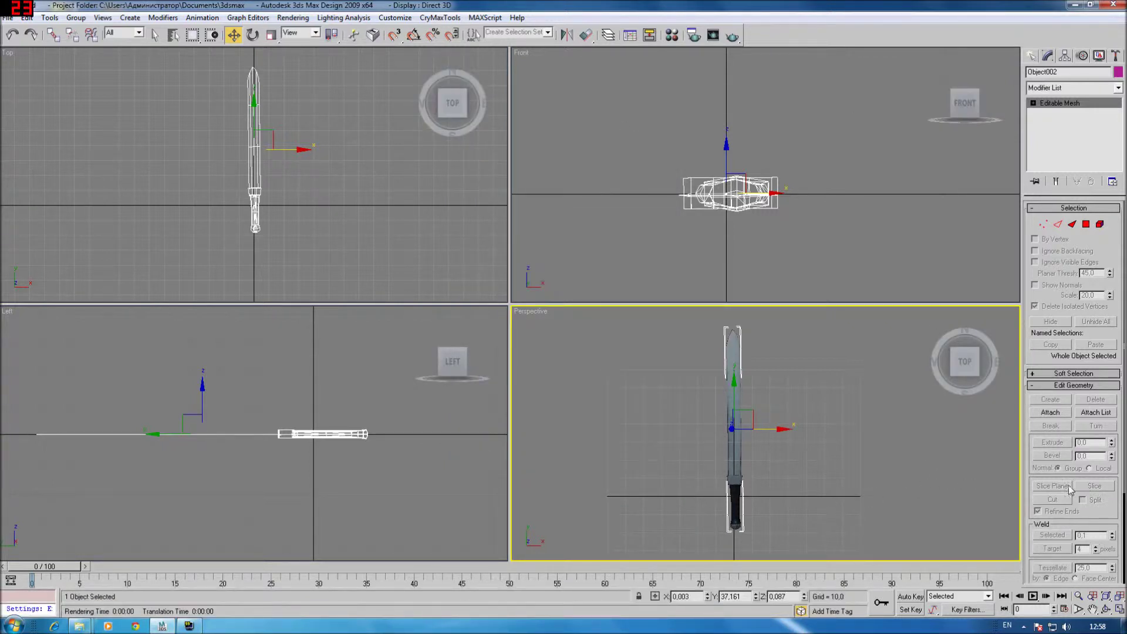
Step: Toggle face selection off, minimize 3ds Max and refresh the desktop
click(1086, 224)
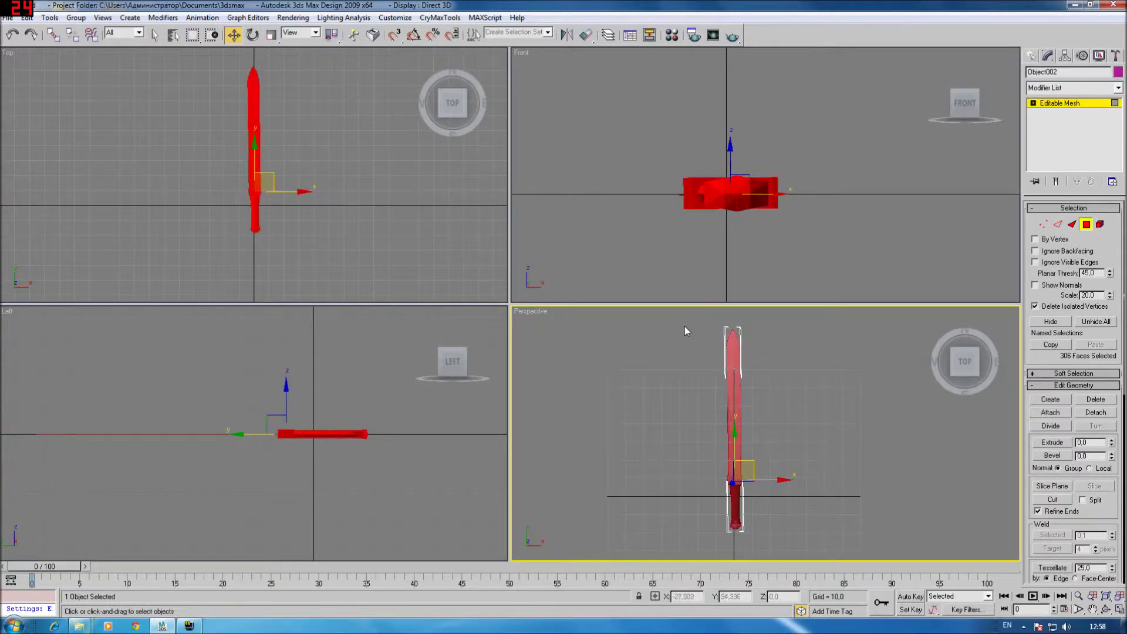
click(1087, 223)
mouse_move(964, 361)
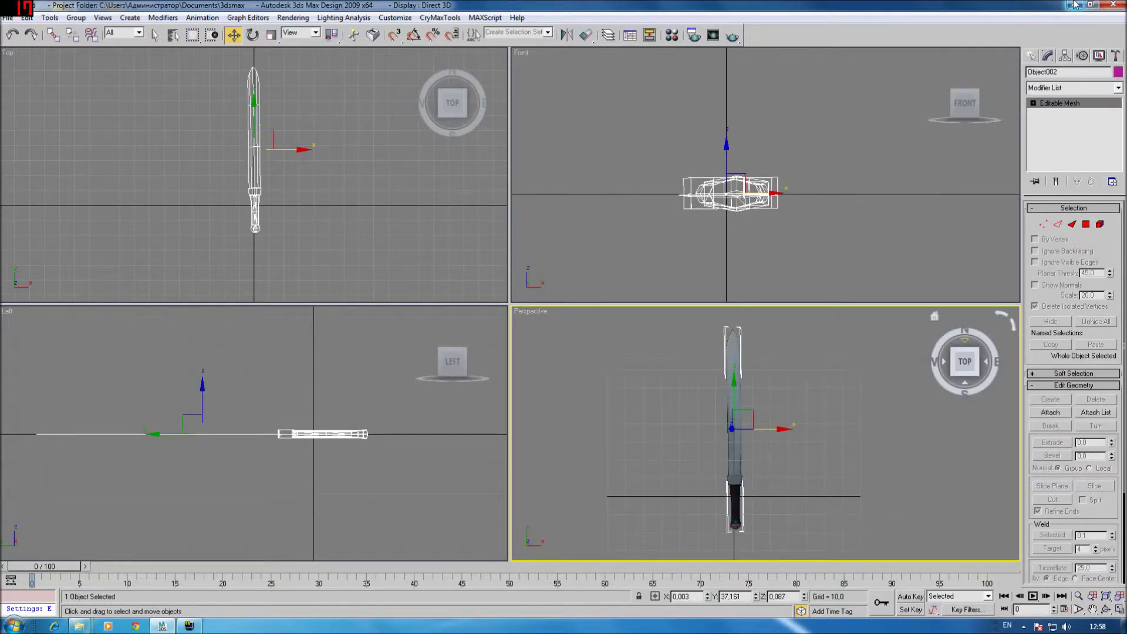
click(1074, 4)
right_click(329, 41)
click(352, 89)
Step: Go to Local Disk (D:) through Computer and select sword_m_01
double_click(27, 32)
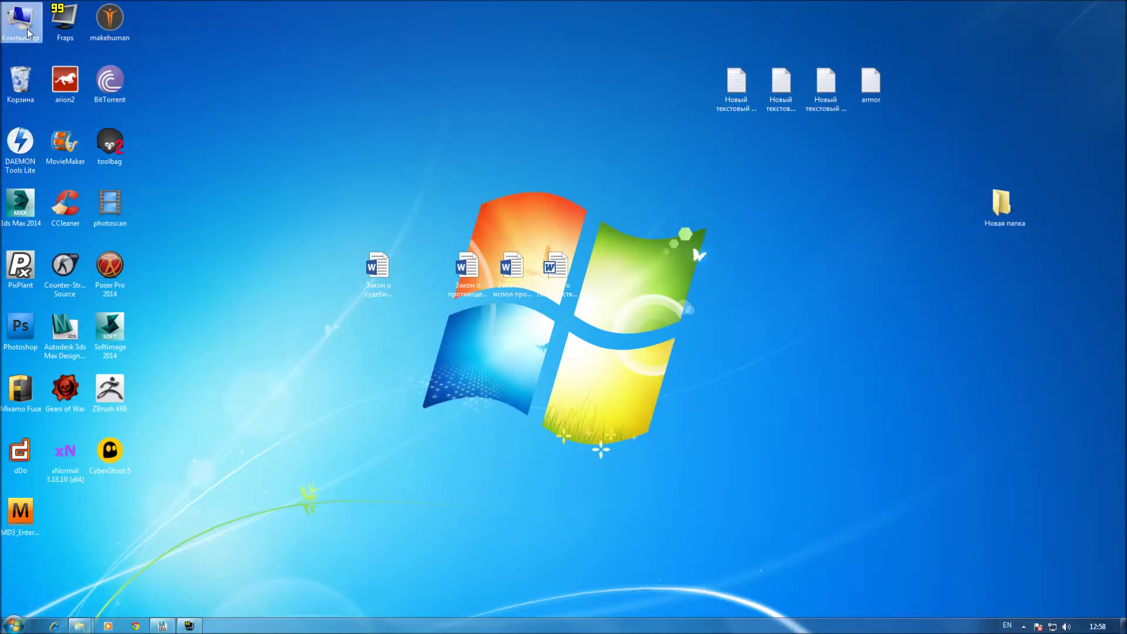
double_click(376, 215)
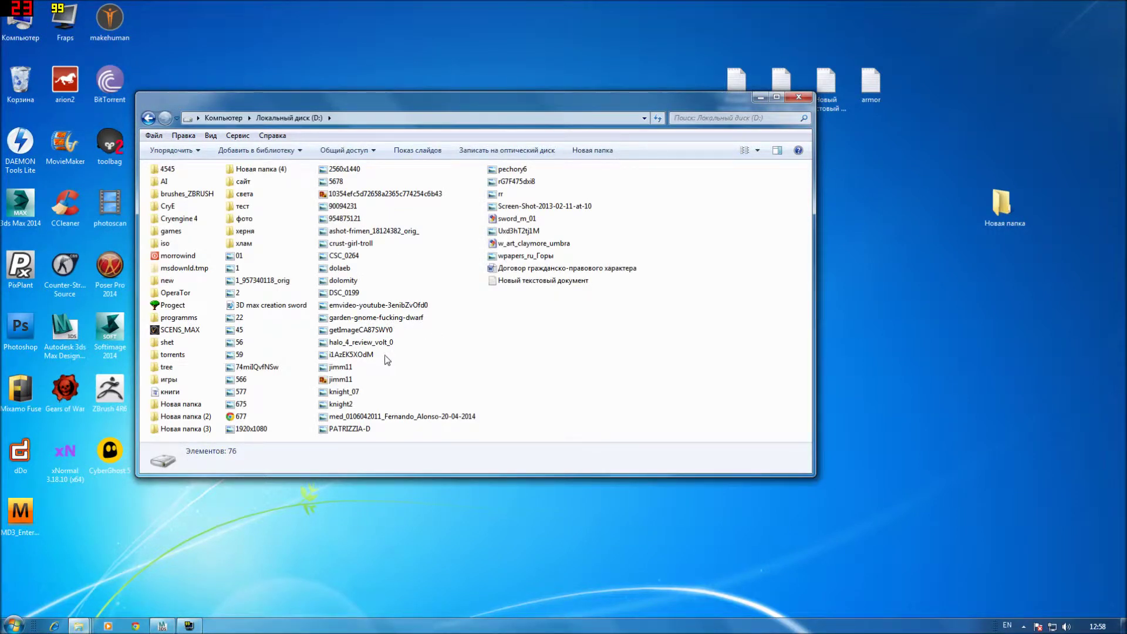
click(527, 221)
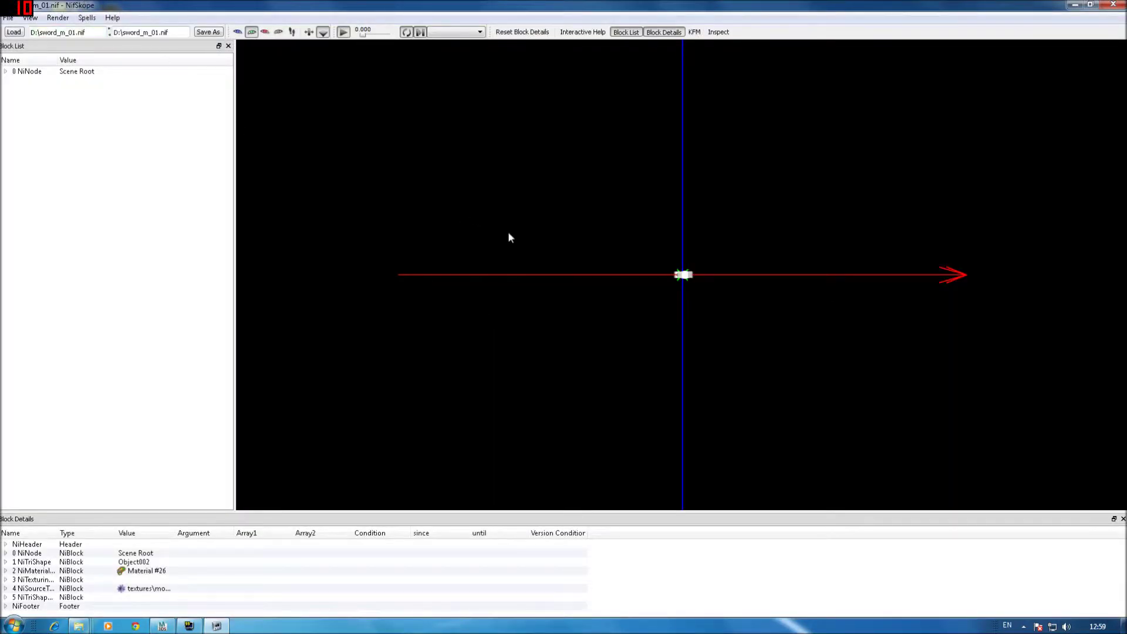
Step: Rotate and zoom around the sword and its hilt in NifSkope, then close it
drag(508, 237, 533, 336)
mouse_move(665, 319)
mouse_down()
mouse_move(747, 151)
mouse_move(760, 86)
mouse_move(757, 182)
mouse_move(692, 466)
mouse_up()
scroll(687, 352, up, 3)
mouse_move(684, 344)
mouse_down()
mouse_move(798, 319)
mouse_move(798, 181)
mouse_move(795, 201)
mouse_move(569, 207)
mouse_up()
mouse_move(682, 169)
mouse_down()
mouse_move(800, 32)
mouse_move(815, 278)
mouse_up()
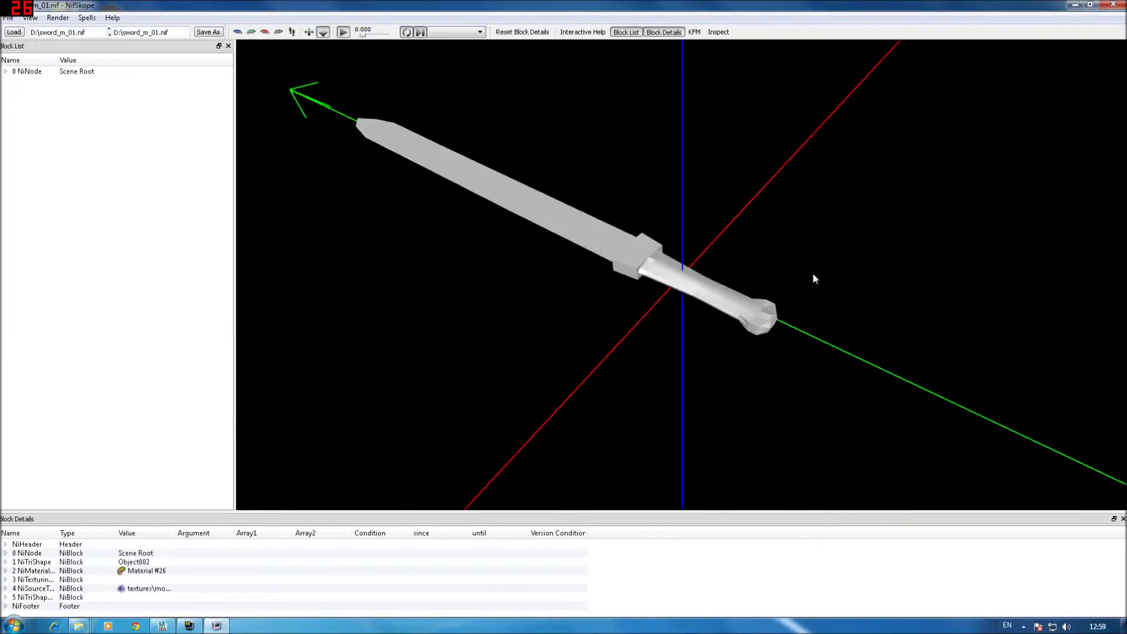
click(1122, 9)
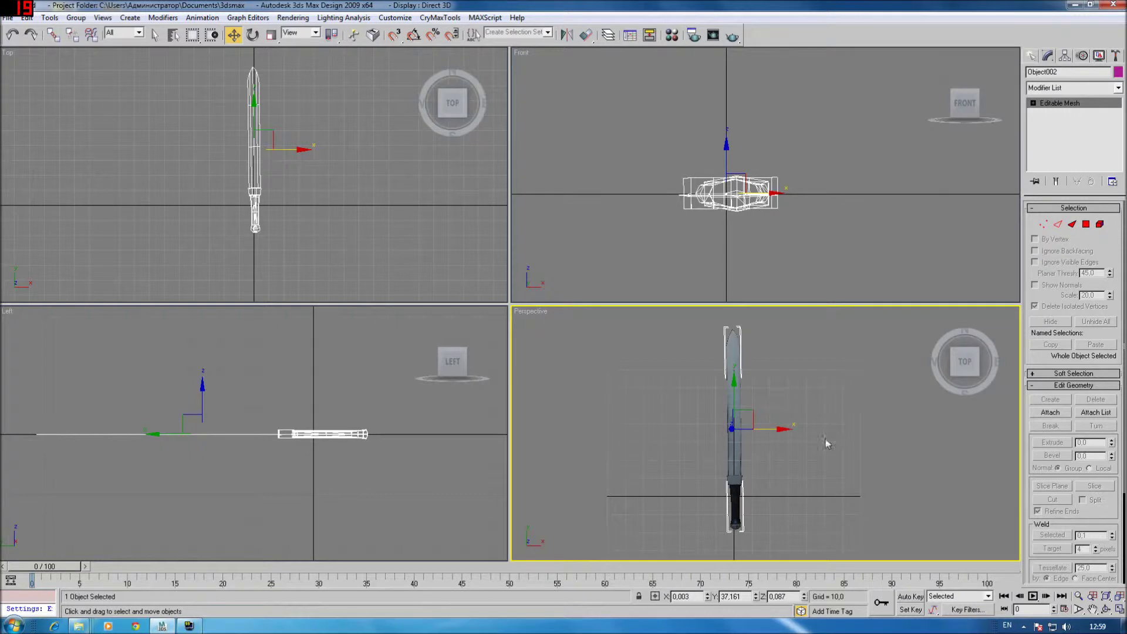
scroll(826, 443, up, 3)
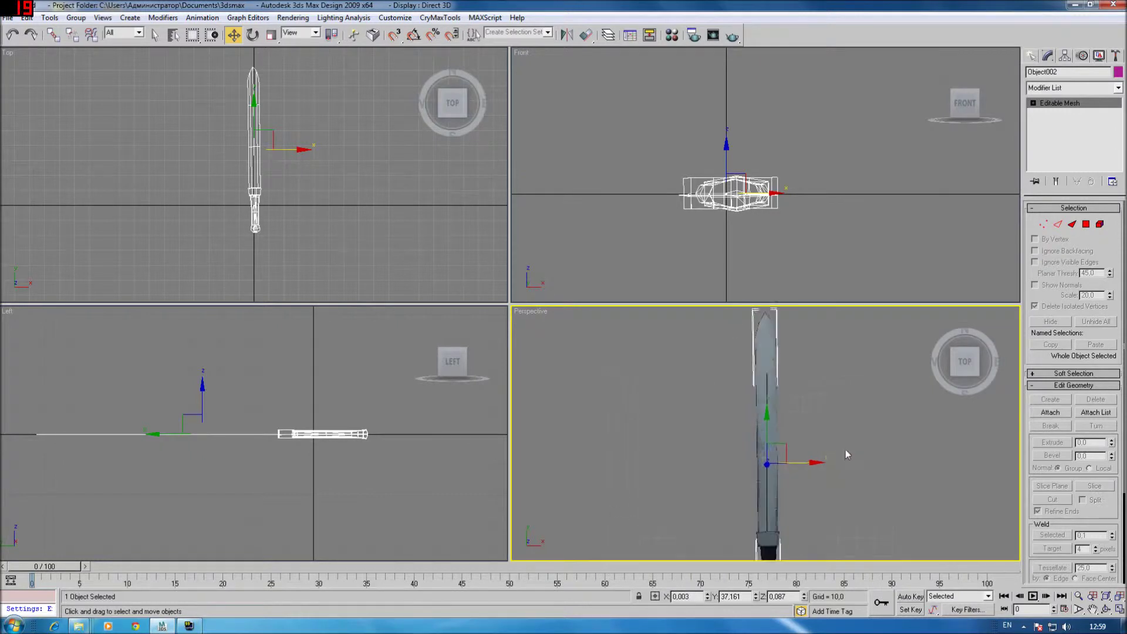
scroll(845, 450, up, 2)
drag(965, 361, 940, 317)
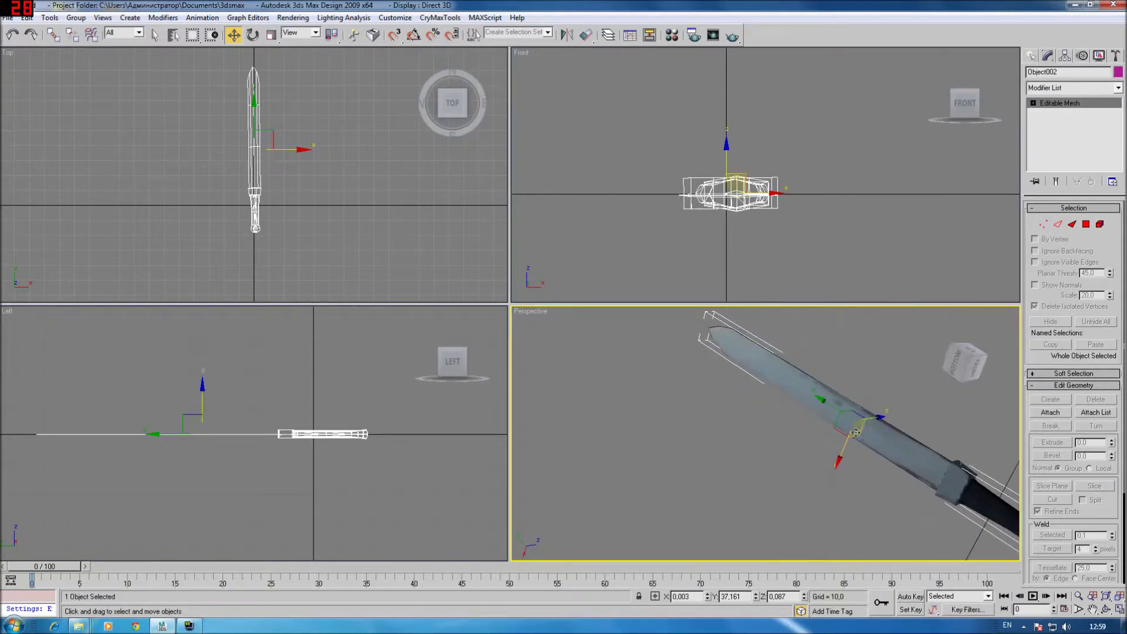
scroll(854, 434, down, 2)
scroll(867, 381, down, 3)
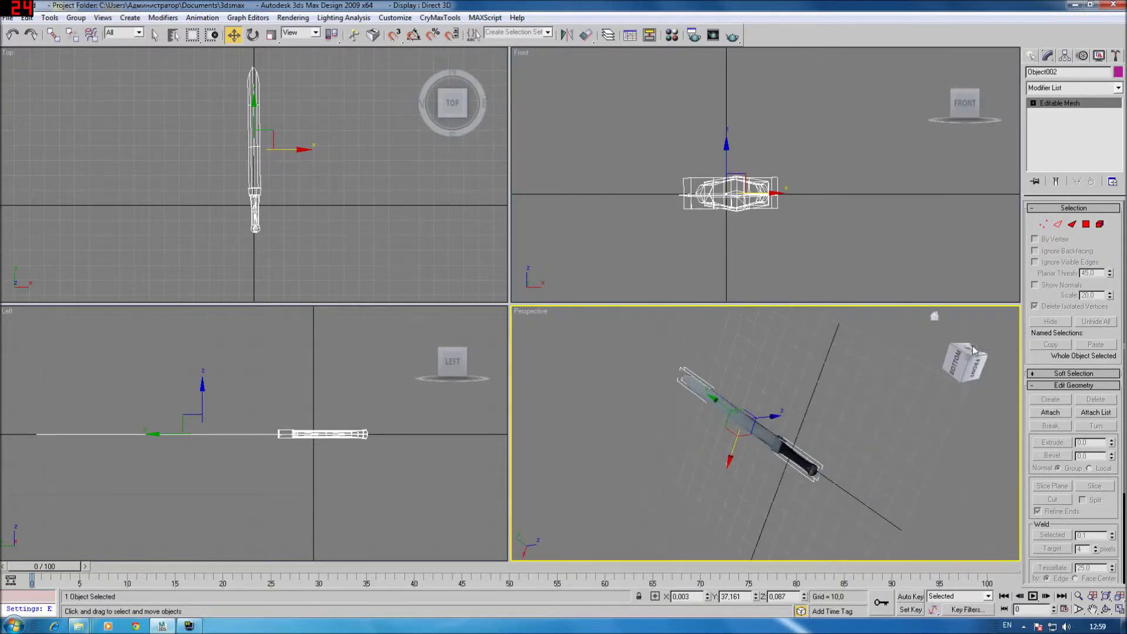
drag(966, 361, 963, 399)
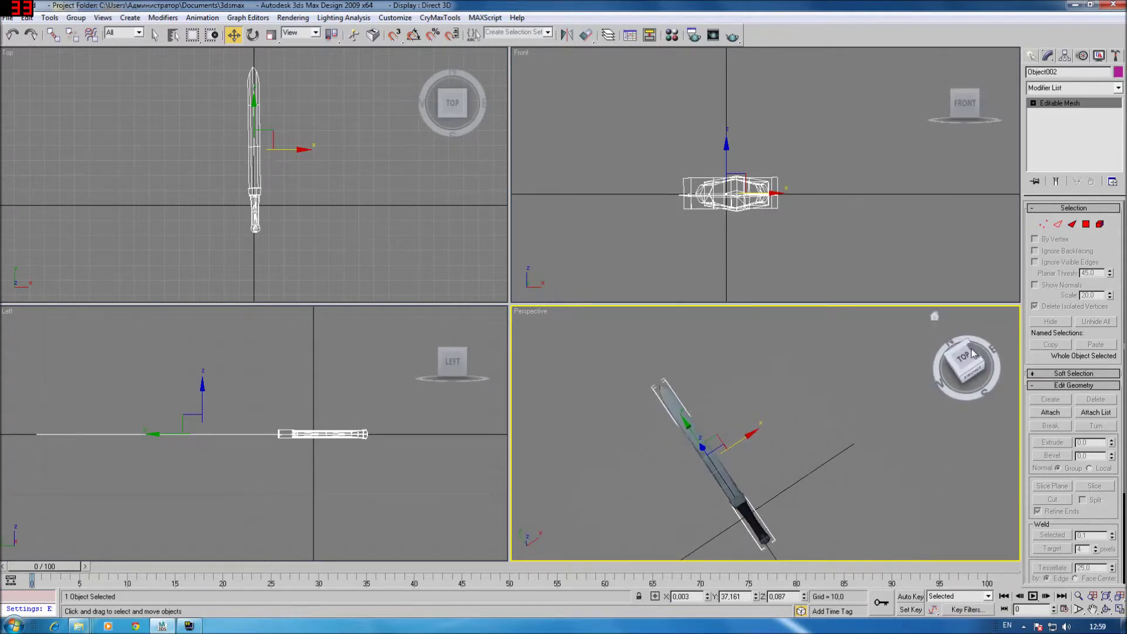
scroll(788, 452, up, 2)
scroll(845, 423, up, 3)
mouse_move(966, 364)
mouse_down()
mouse_move(951, 370)
mouse_move(966, 370)
mouse_up()
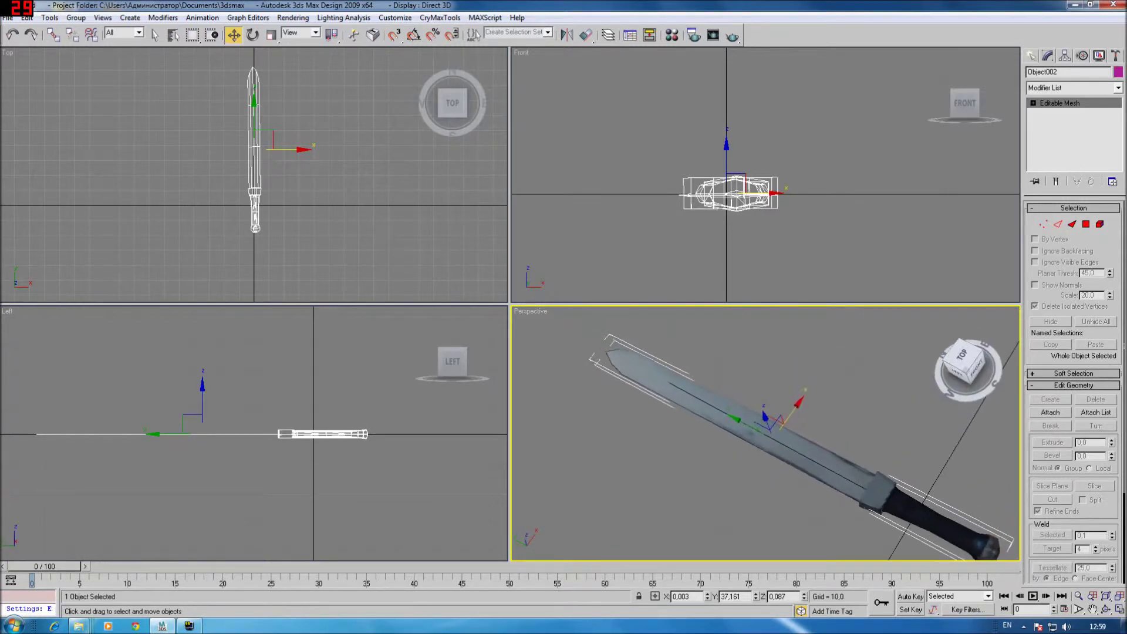
click(672, 36)
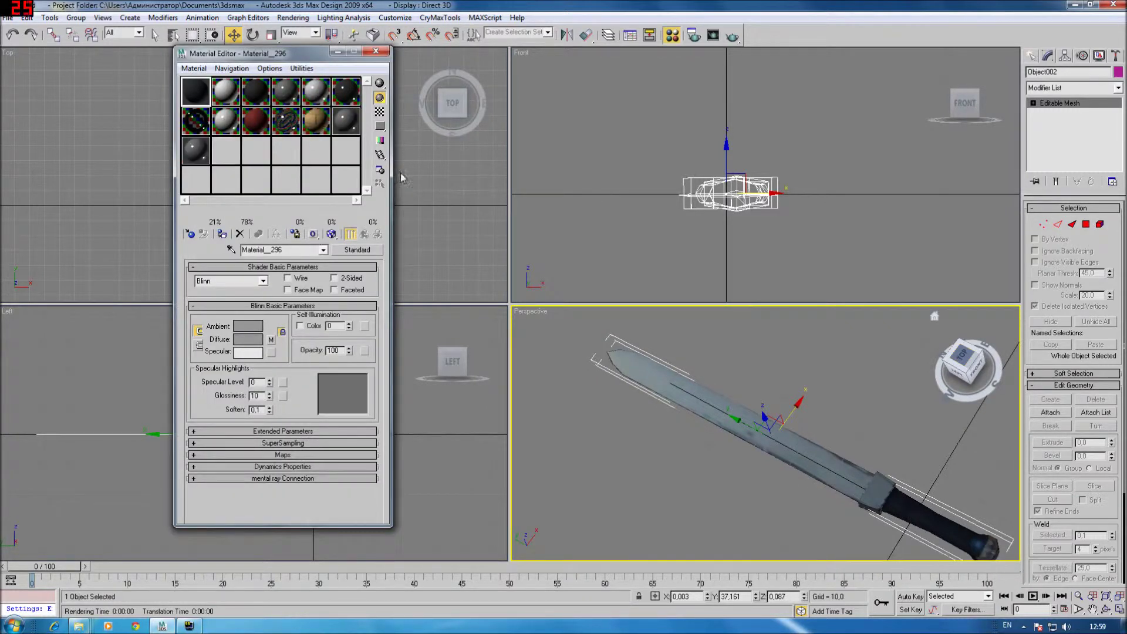
Step: Reset the material slot and change the material type to Standard
click(302, 68)
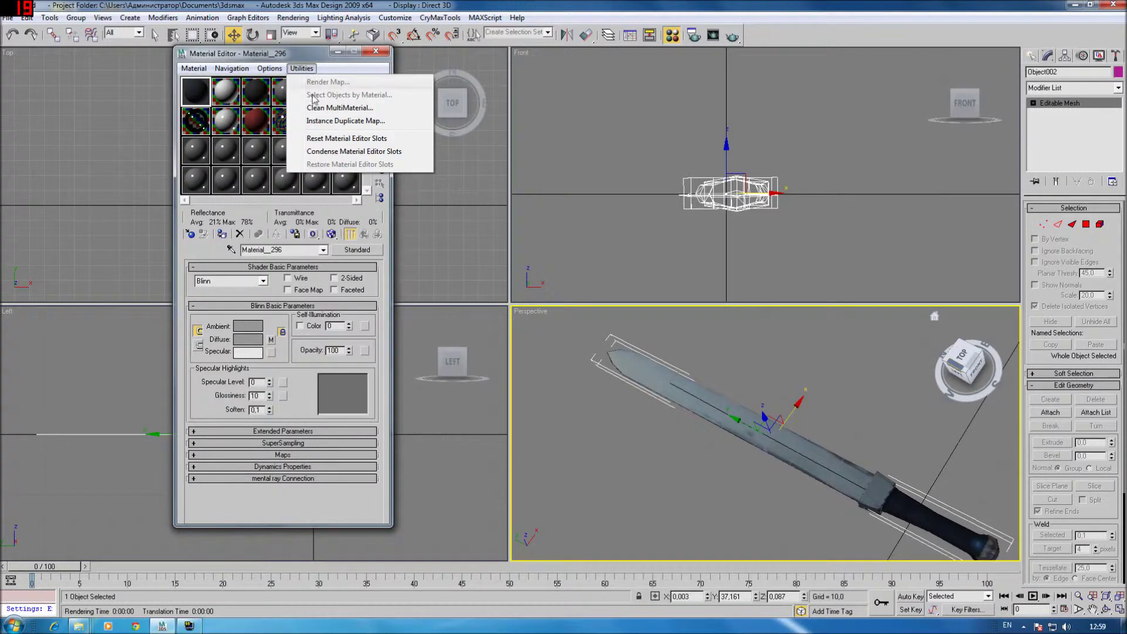
click(323, 139)
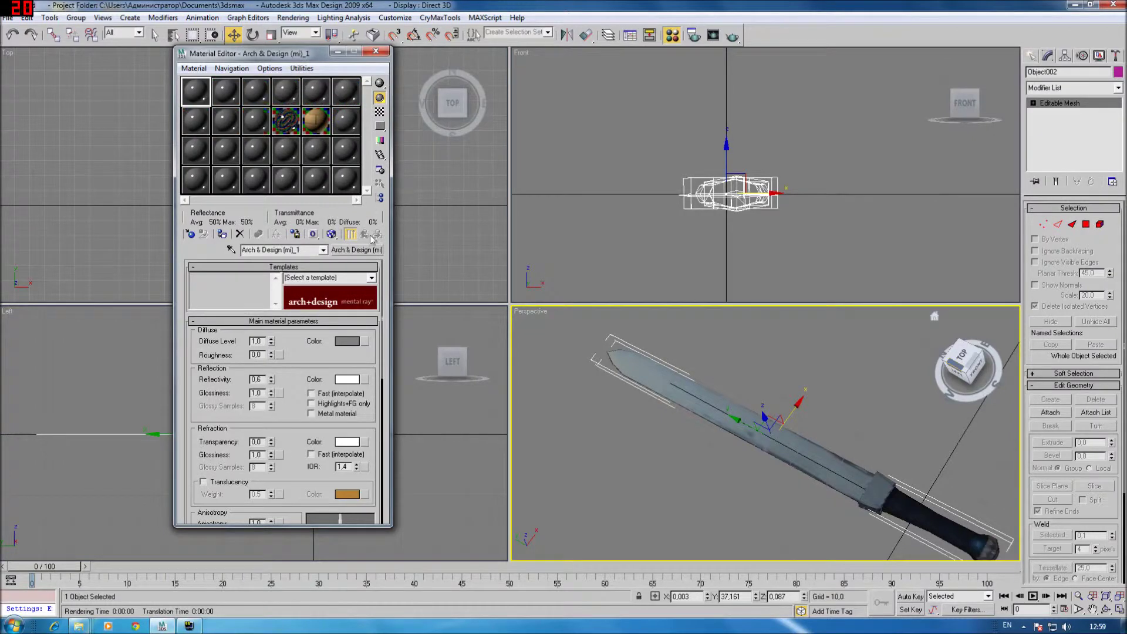
click(359, 250)
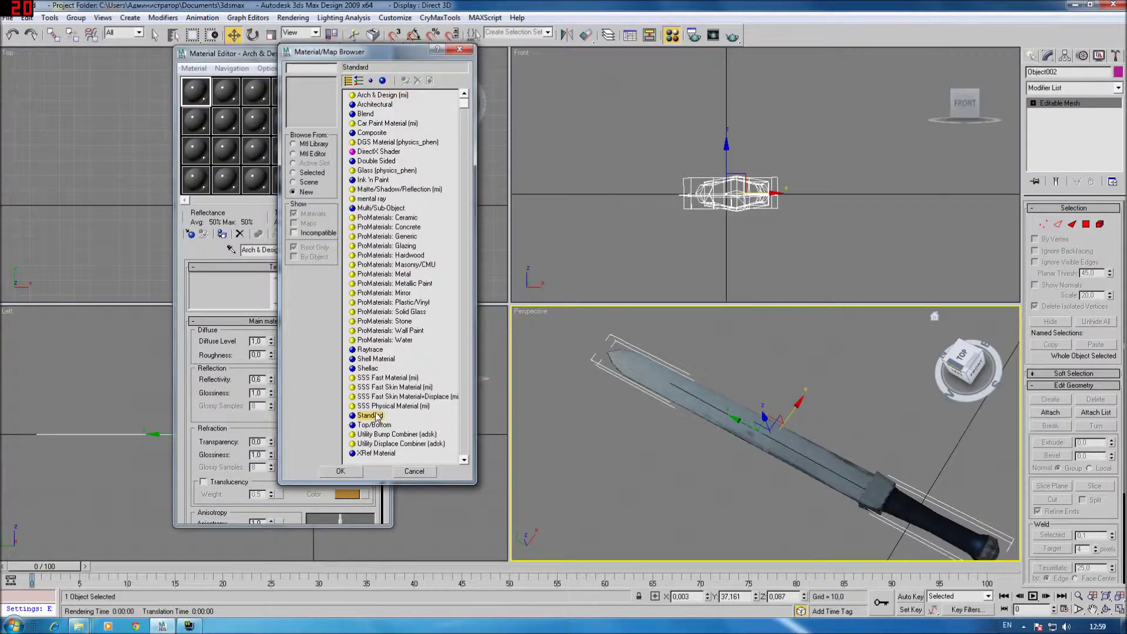
double_click(376, 416)
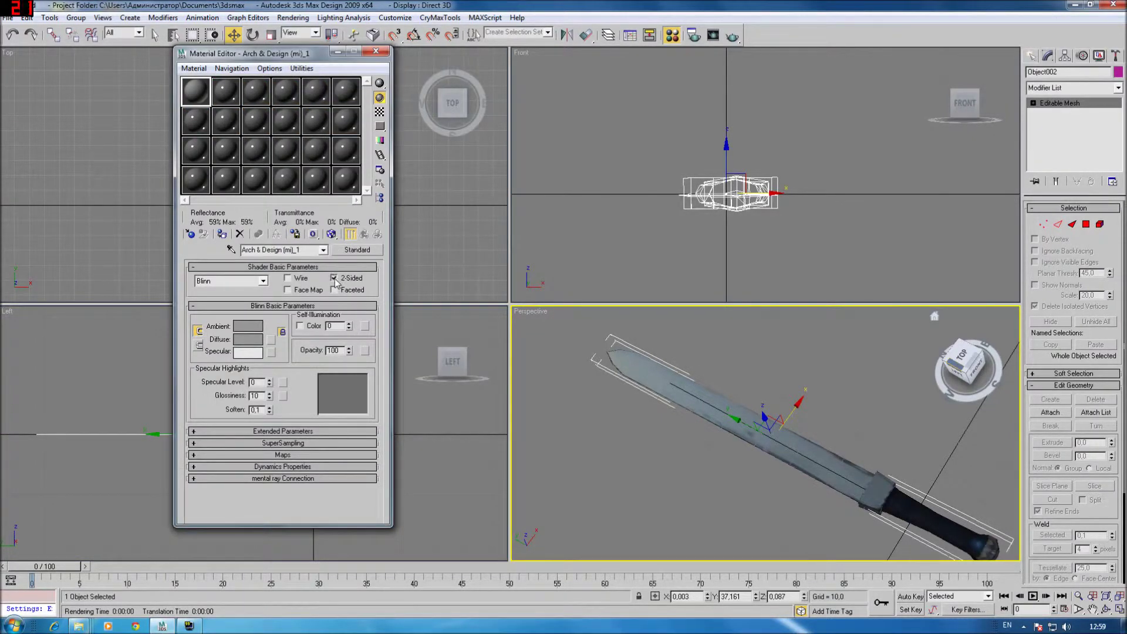
Step: Assign the scene map sword_mor_01.dds as an instance to Diffuse Color, then return to the parent material
click(301, 456)
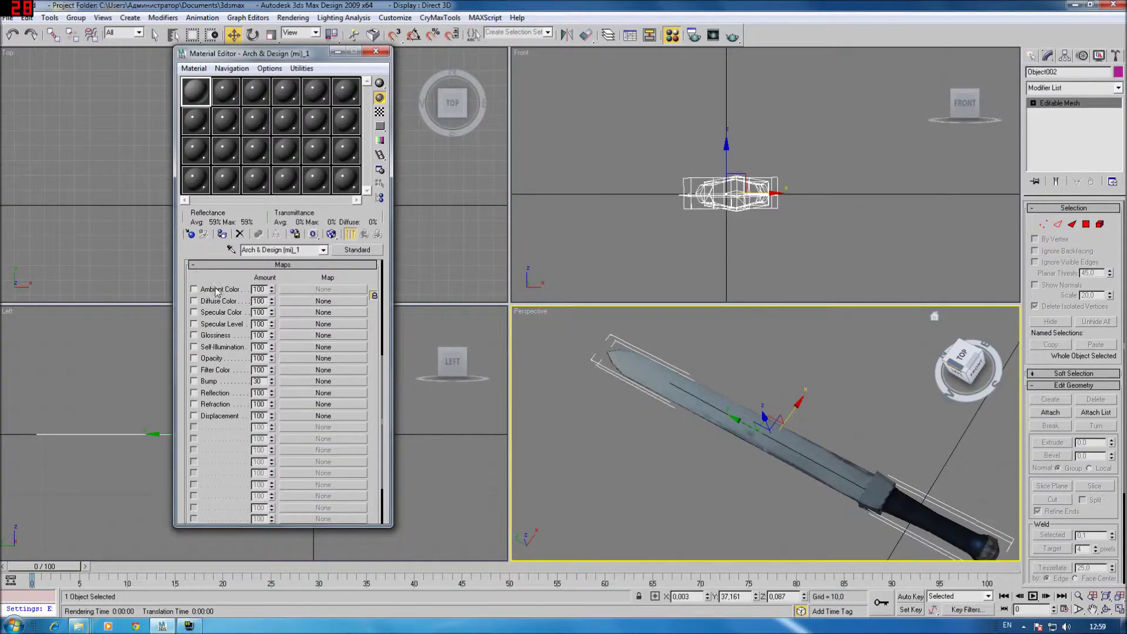
click(210, 302)
click(295, 301)
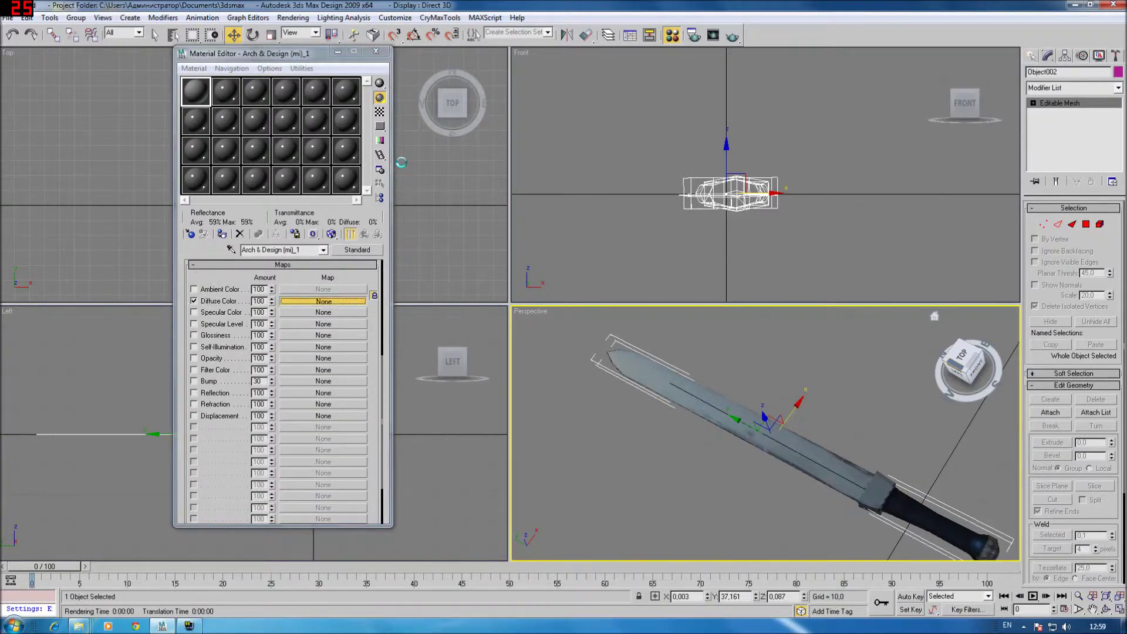
click(309, 183)
click(422, 95)
click(356, 474)
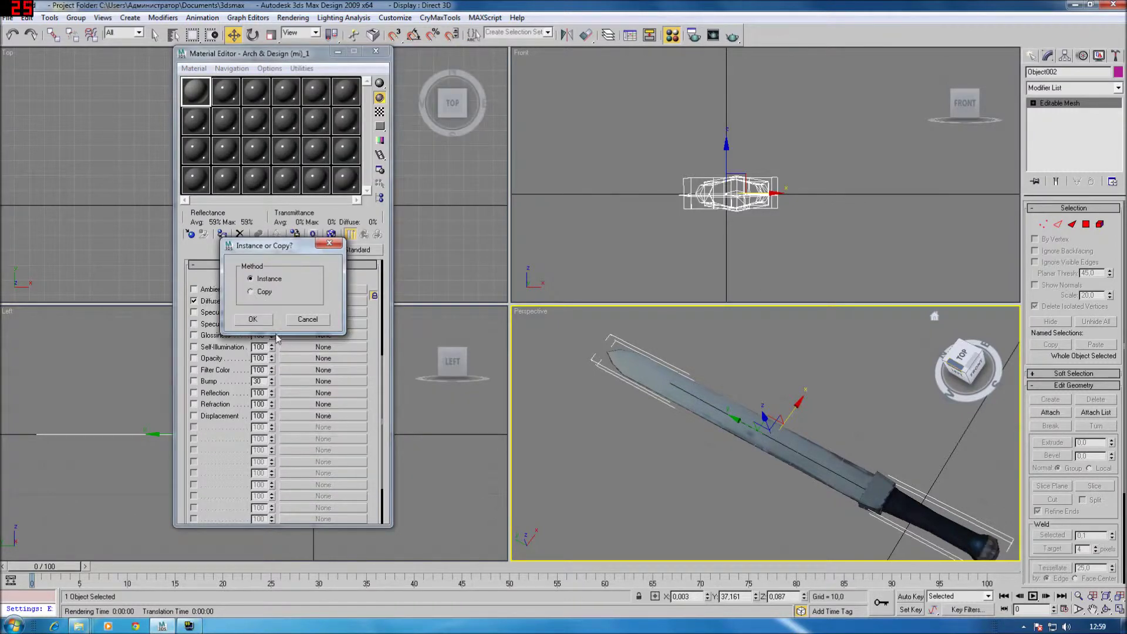
click(259, 320)
click(323, 249)
click(282, 259)
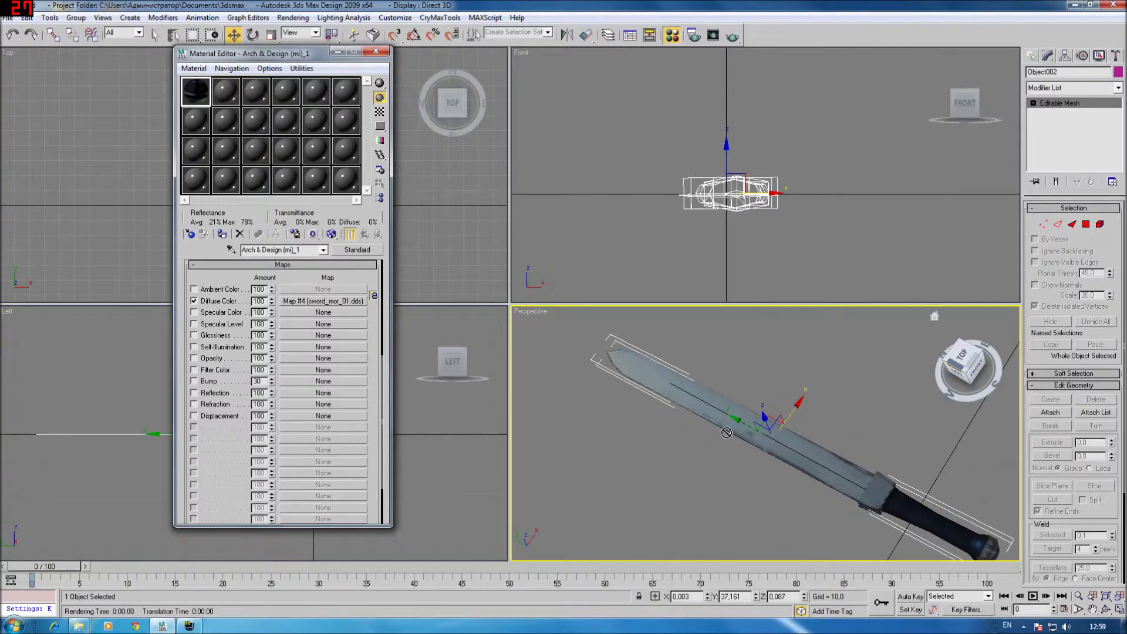
click(5, 19)
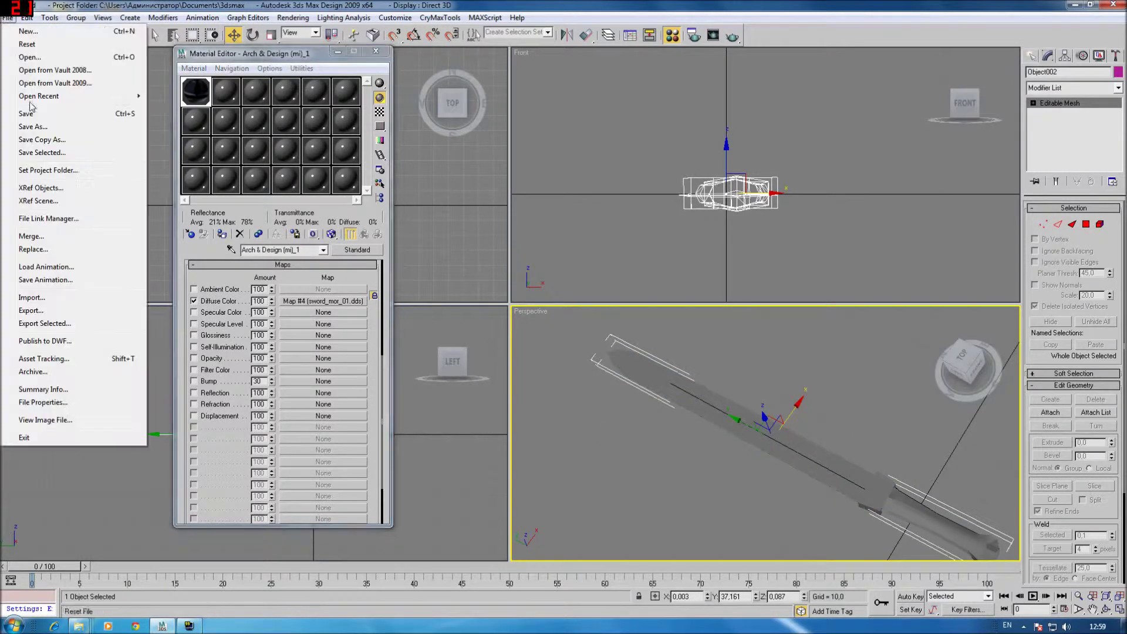
Step: Export the selection as Netimmerse/Gamebryo NIF, overwriting the existing sword_m_01
click(58, 325)
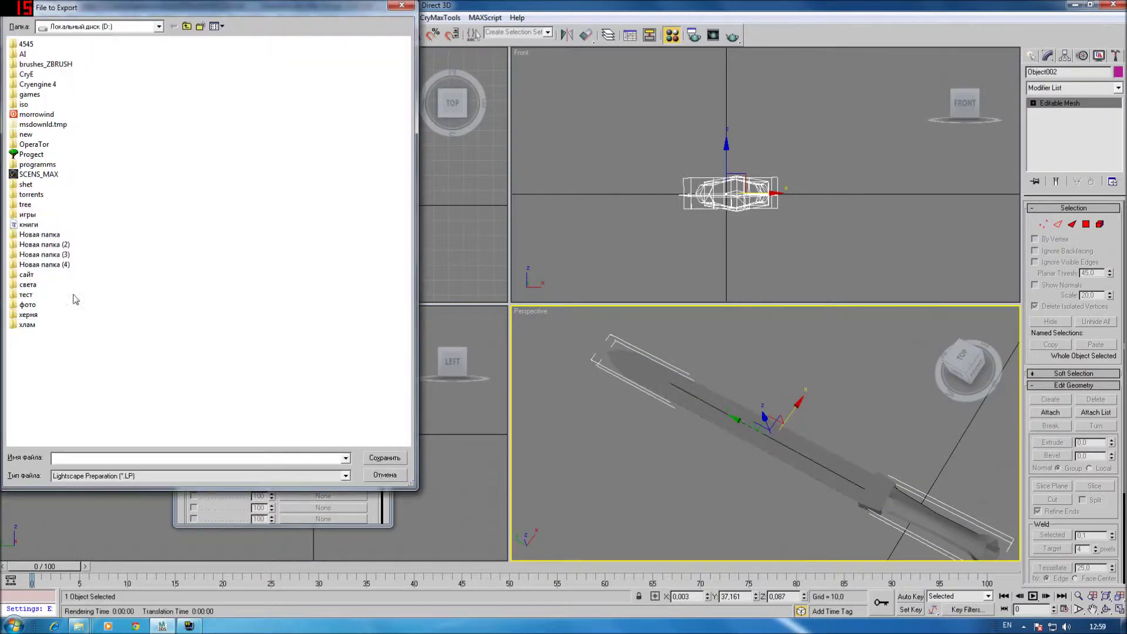
click(114, 475)
click(94, 571)
click(132, 475)
click(100, 579)
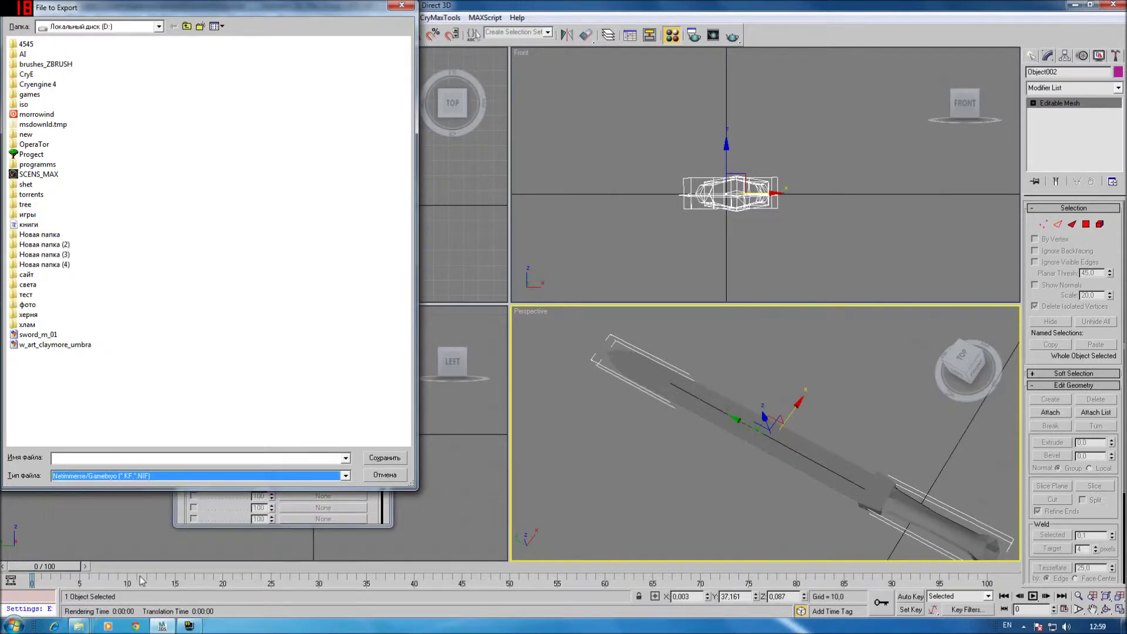
click(57, 336)
double_click(57, 335)
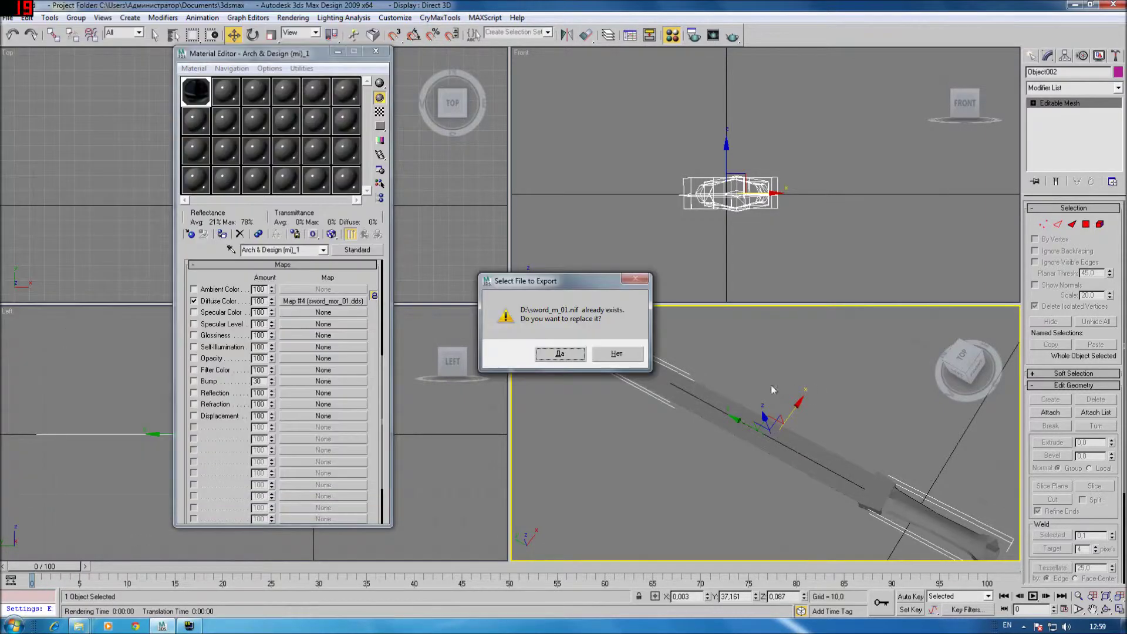
key(Return)
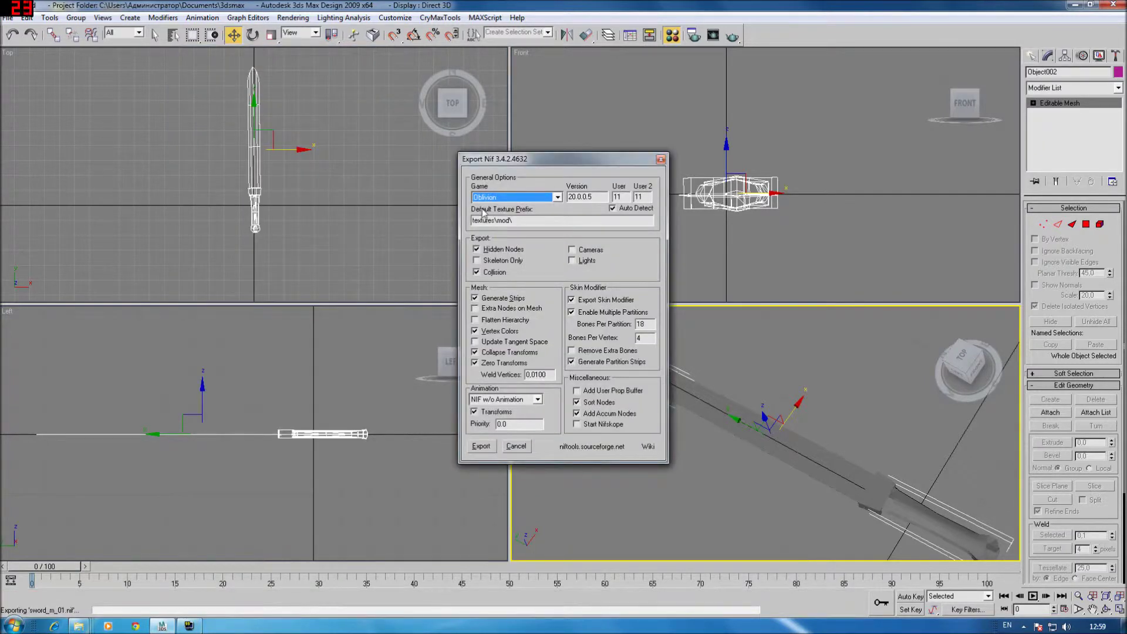
Step: Set the target game to Morrowind and run the NIF export
click(487, 198)
click(497, 221)
click(481, 447)
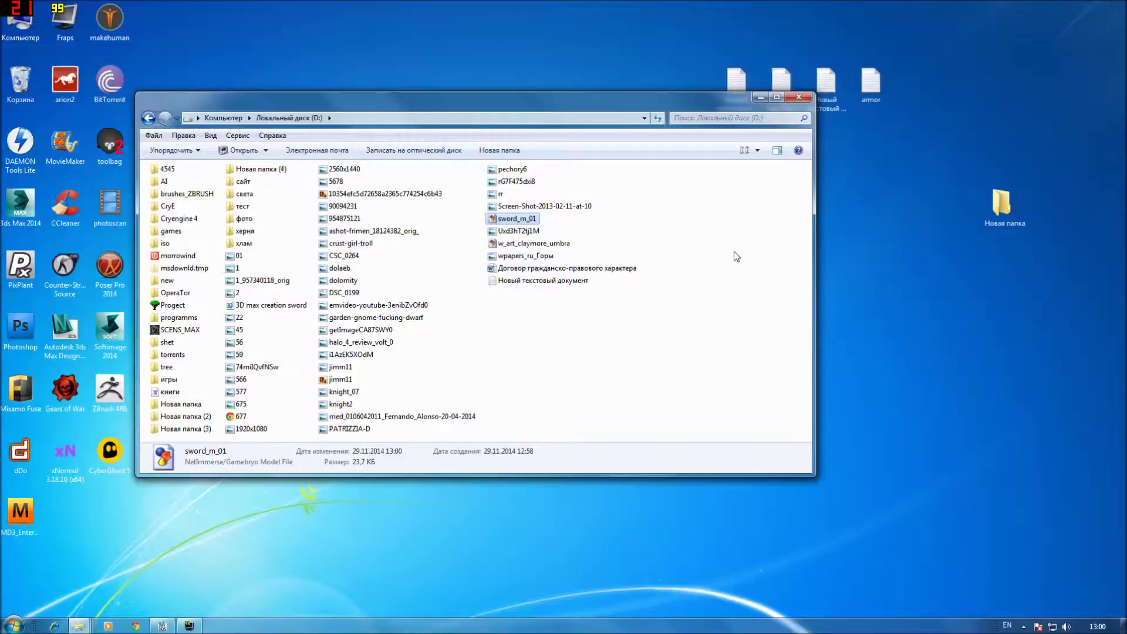
Step: Minimize 3ds Max and check sword_m_01.nif in NifSkope from a few angles
click(1076, 4)
double_click(516, 218)
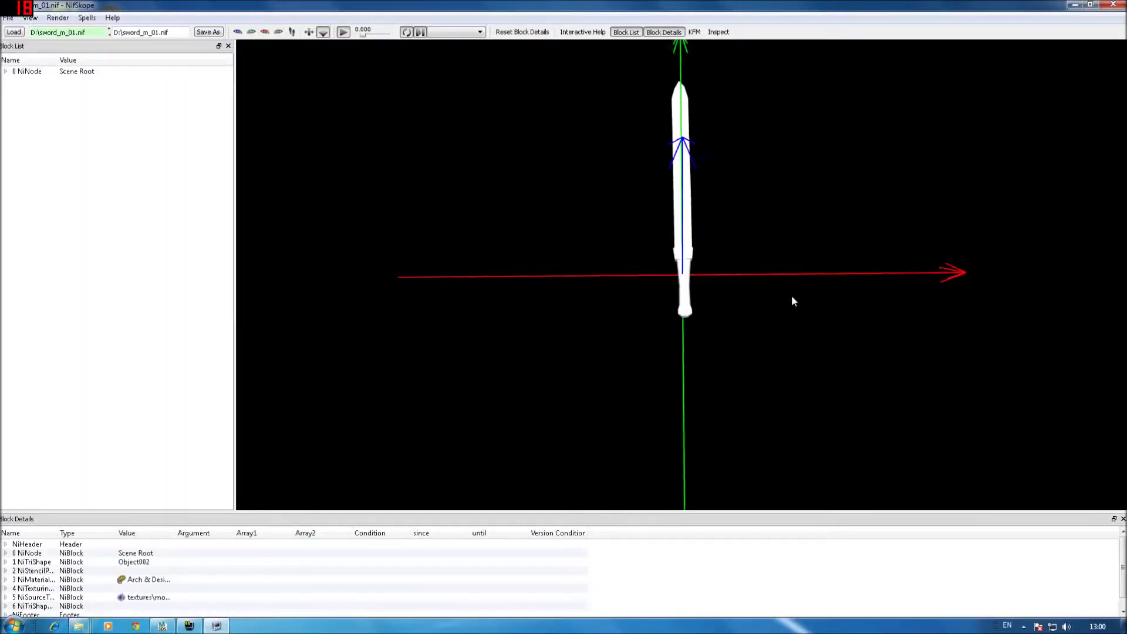
mouse_move(792, 301)
mouse_down()
mouse_move(758, 188)
mouse_move(783, 73)
mouse_up()
scroll(763, 325, up, 5)
mouse_move(763, 325)
mouse_down()
mouse_move(860, 221)
mouse_move(883, 295)
mouse_move(831, 300)
mouse_move(789, 321)
mouse_up()
click(1114, 4)
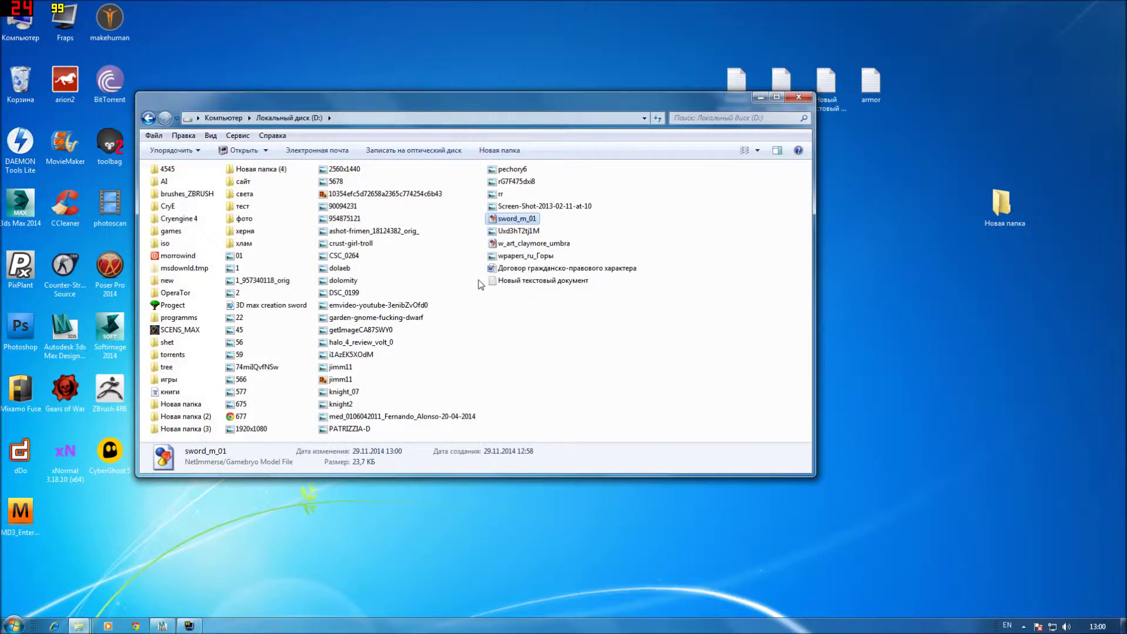
Step: Cut sword_m_01 and browse to игры\Morrowind\Data Files\Meshes
right_click(526, 224)
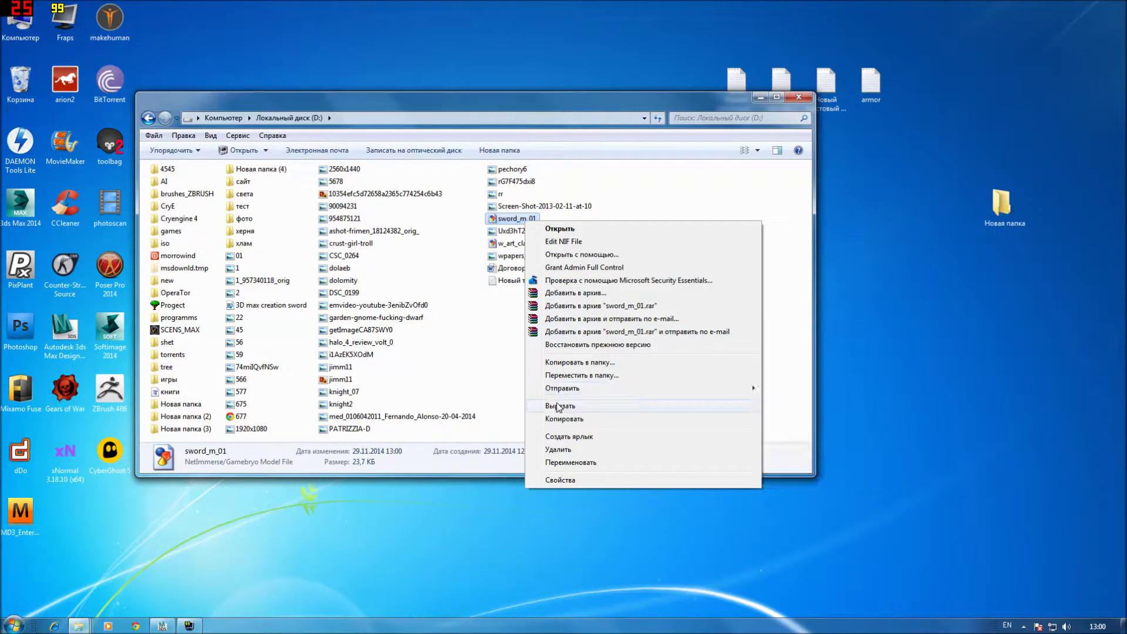
click(559, 404)
double_click(168, 379)
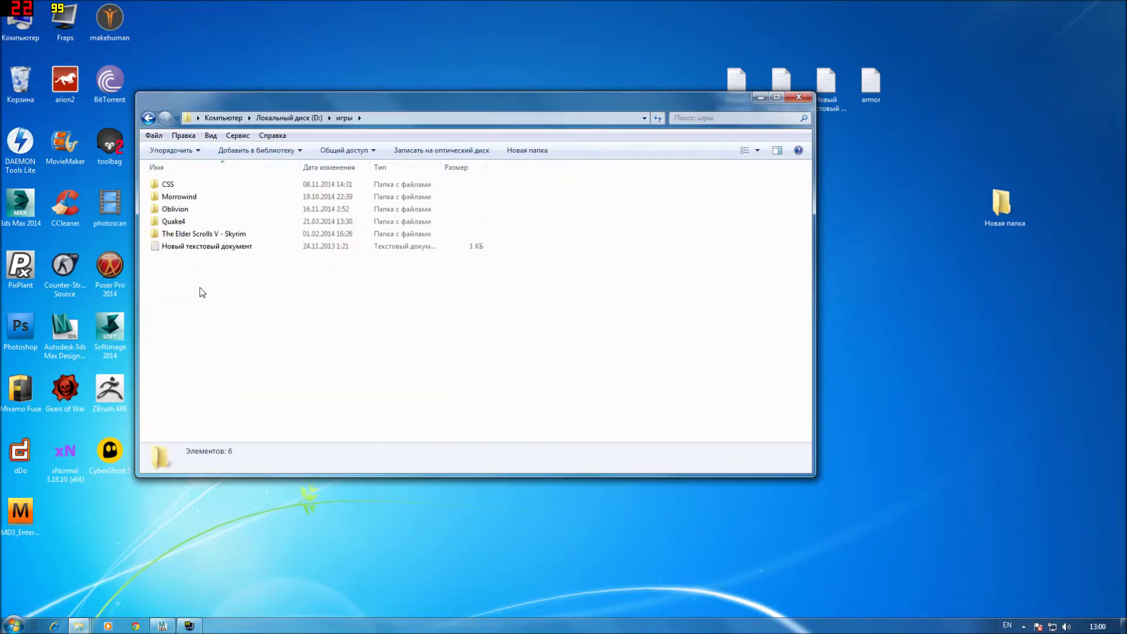
double_click(179, 198)
double_click(189, 187)
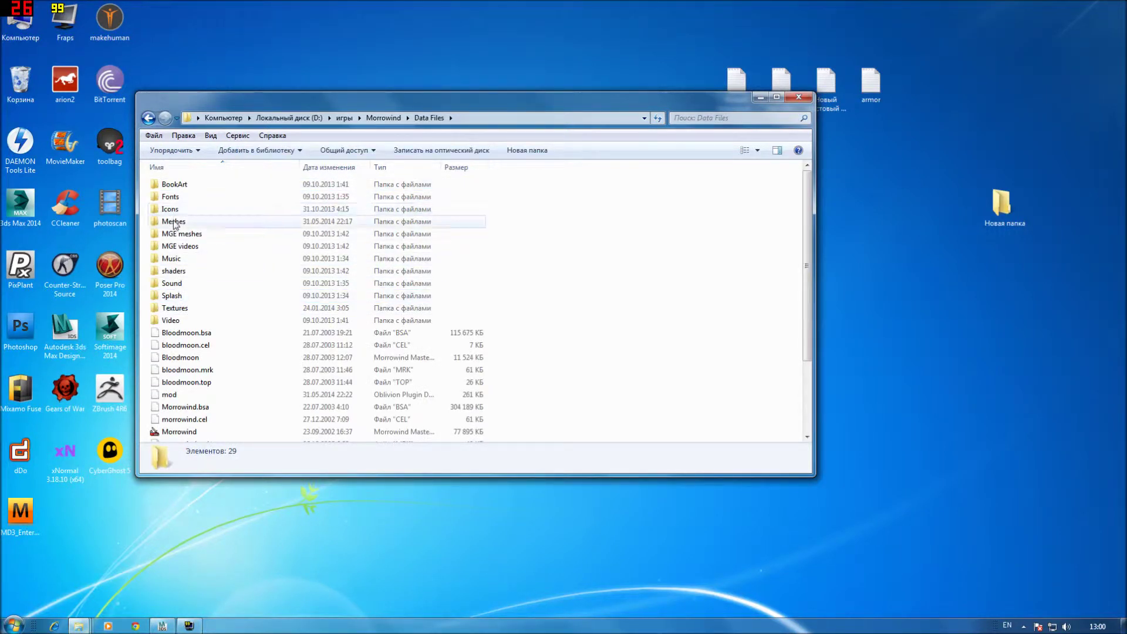
double_click(174, 222)
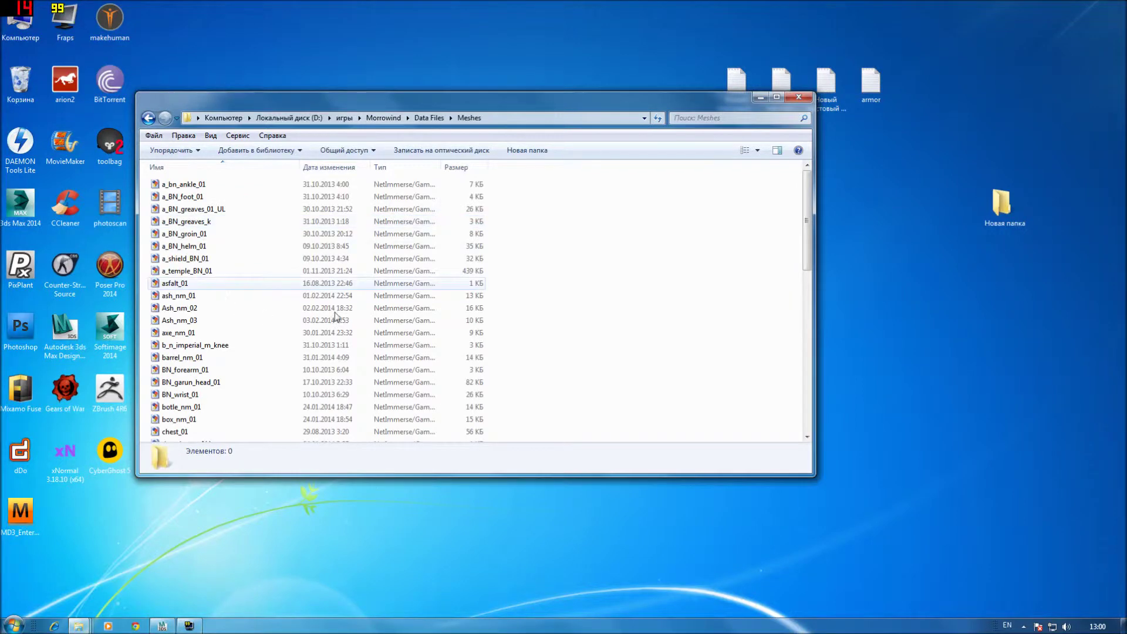
Step: Paste sword_m_01 into the Meshes folder
right_click(580, 220)
click(564, 192)
scroll(452, 253, down, 5)
scroll(446, 246, down, 5)
scroll(443, 244, up, 5)
scroll(457, 257, up, 10)
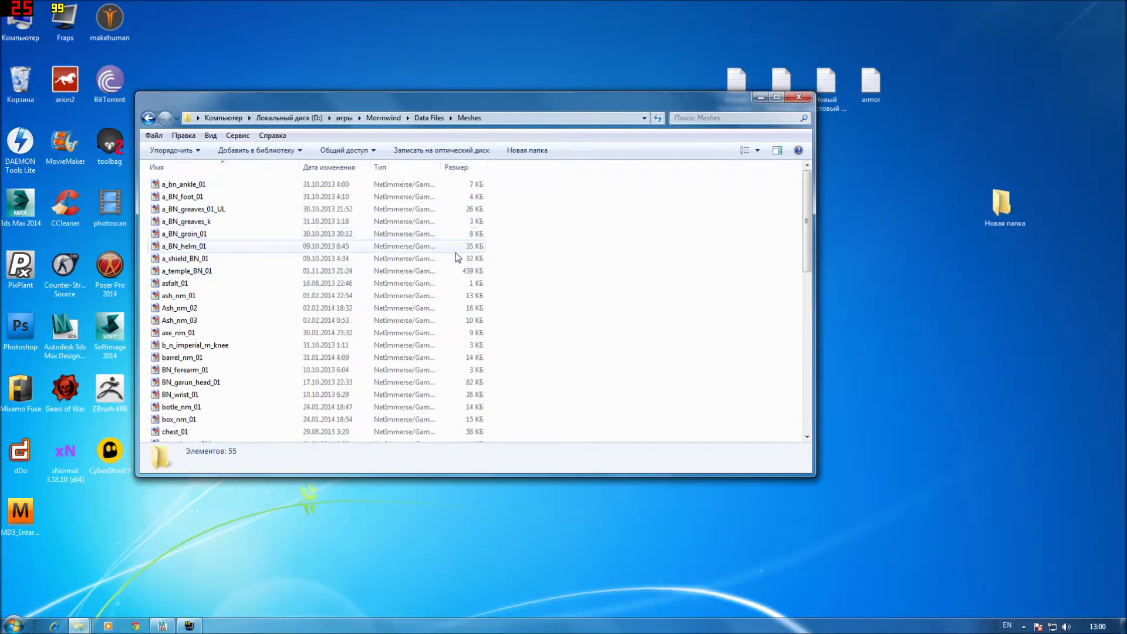
right_click(597, 245)
click(652, 343)
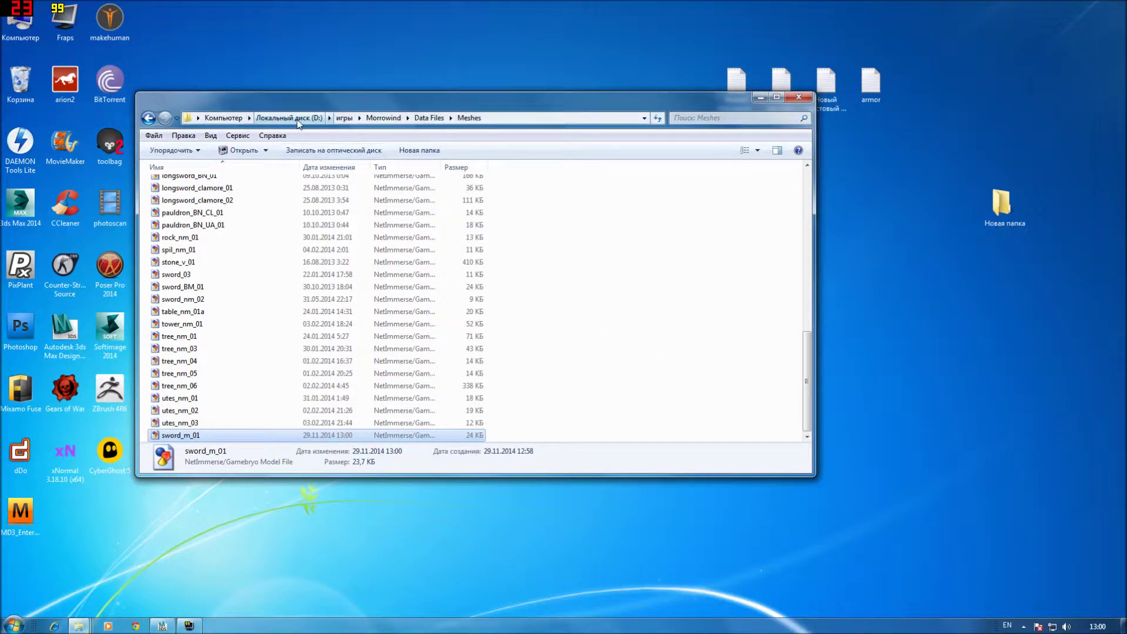
click(77, 626)
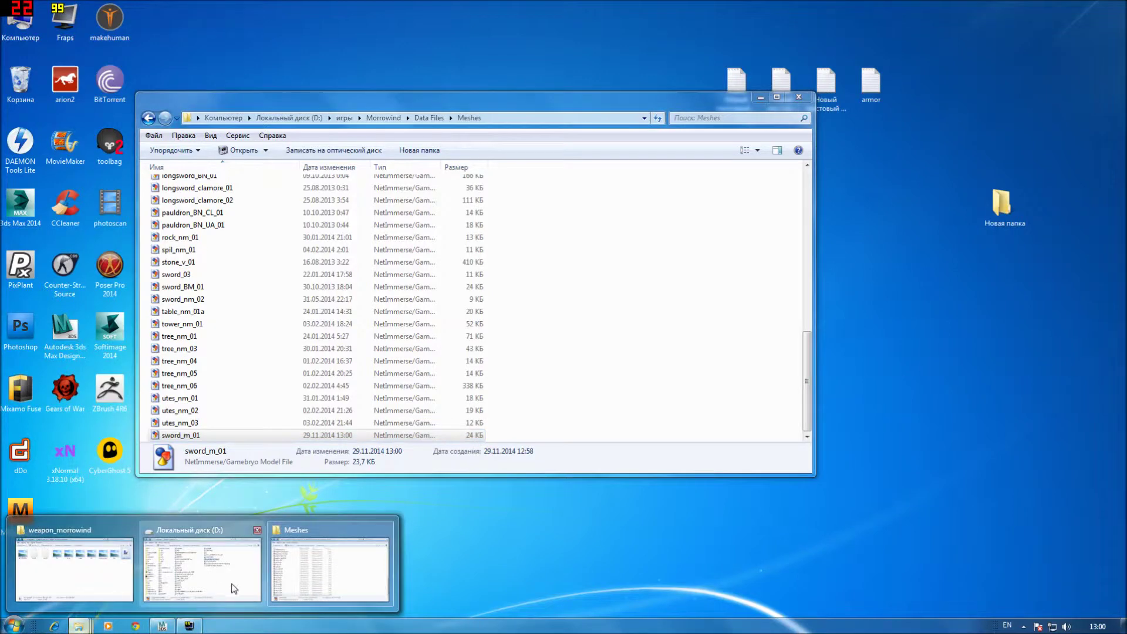
Step: Cut the sword_mor_01 texture from the weapon_morrowind folder and close that window
click(97, 575)
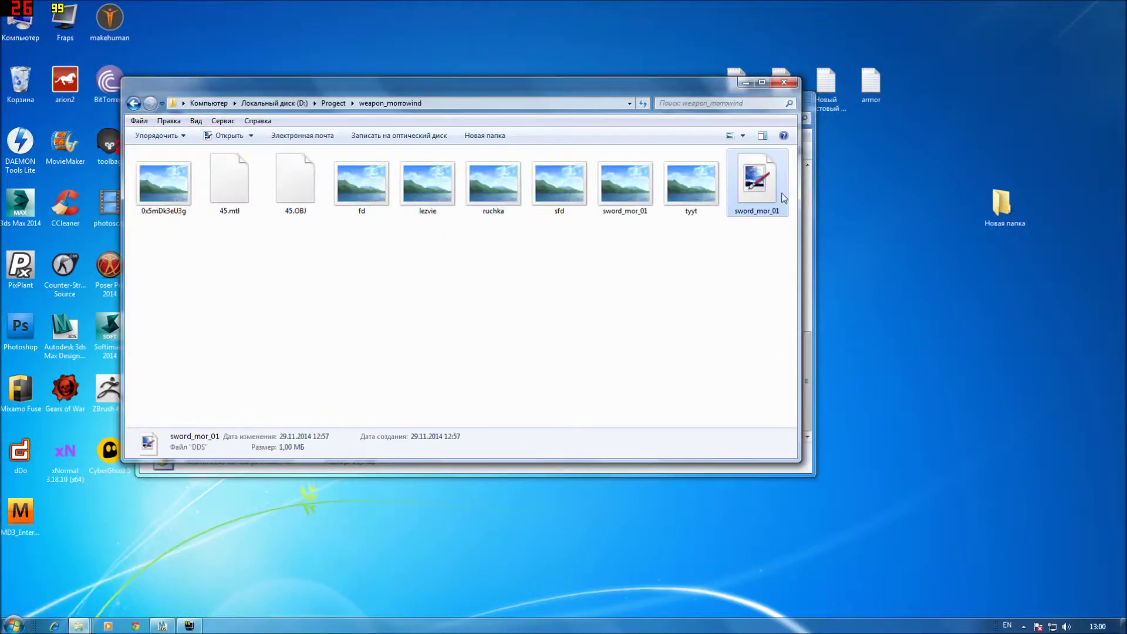
right_click(789, 202)
click(828, 362)
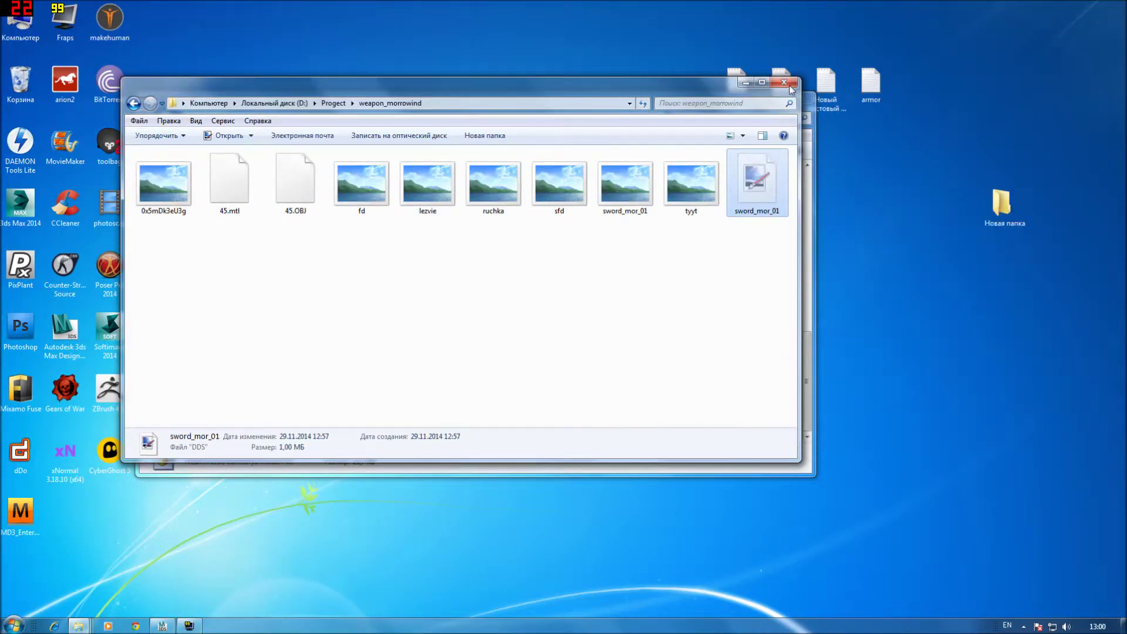
click(786, 85)
Step: Paste sword_mor_01 into Data Files\Textures\mod
click(431, 118)
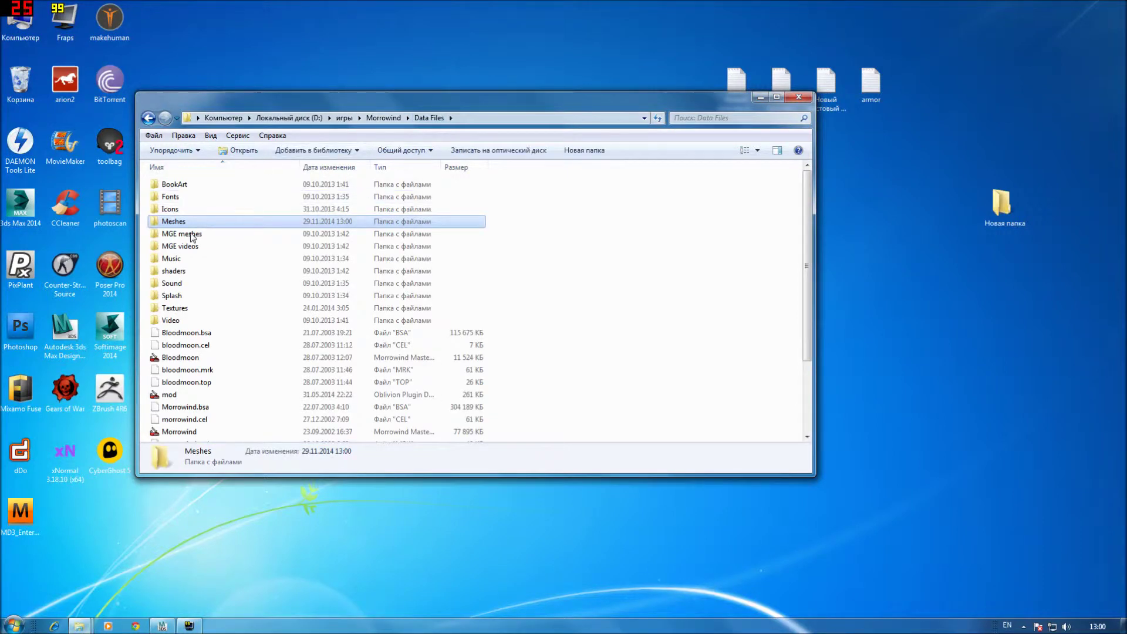
double_click(175, 309)
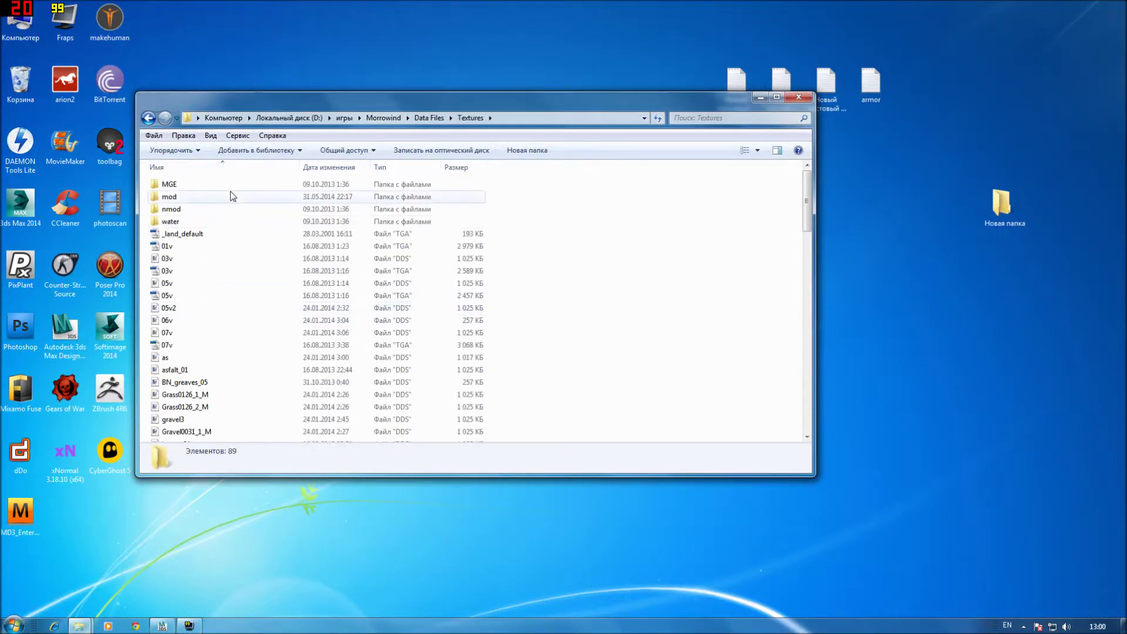
double_click(181, 199)
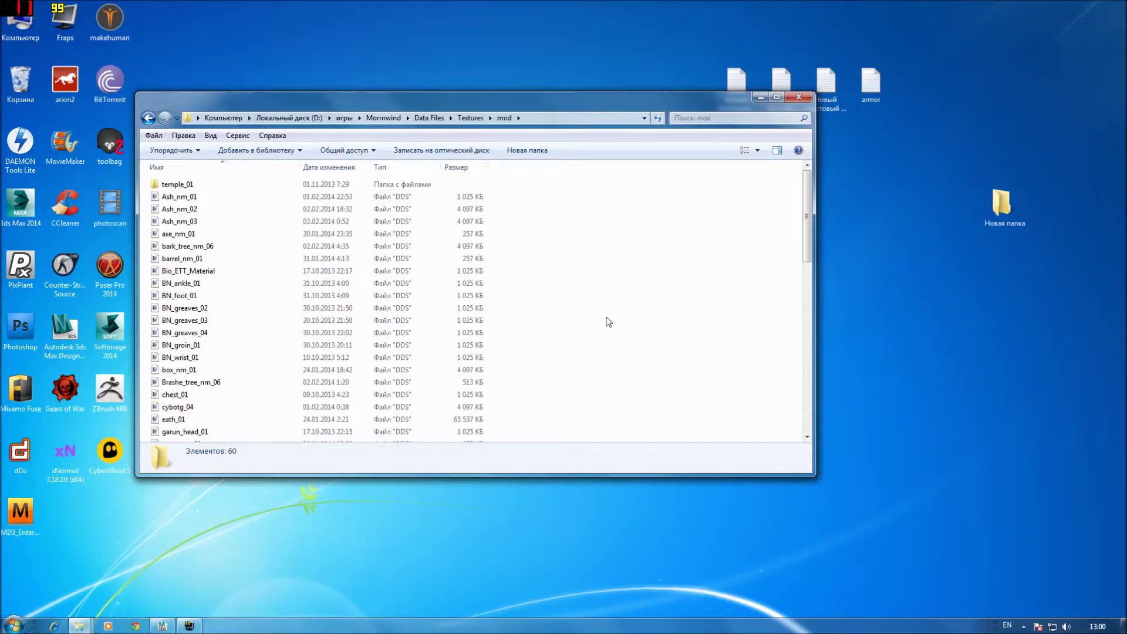
mouse_move(809, 230)
mouse_down()
mouse_move(839, 380)
mouse_move(836, 443)
mouse_move(839, 218)
mouse_up()
right_click(665, 263)
click(705, 360)
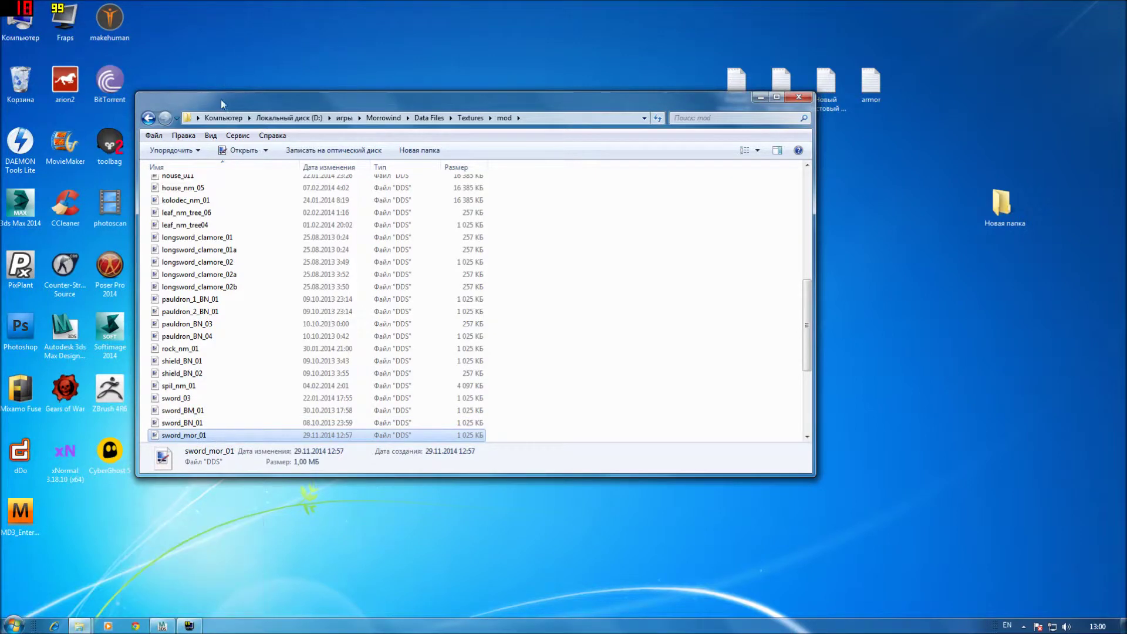
Step: Launch TES Construction Set from the Morrowind folder
drag(229, 105, 268, 86)
click(422, 99)
scroll(288, 322, down, 2)
double_click(252, 368)
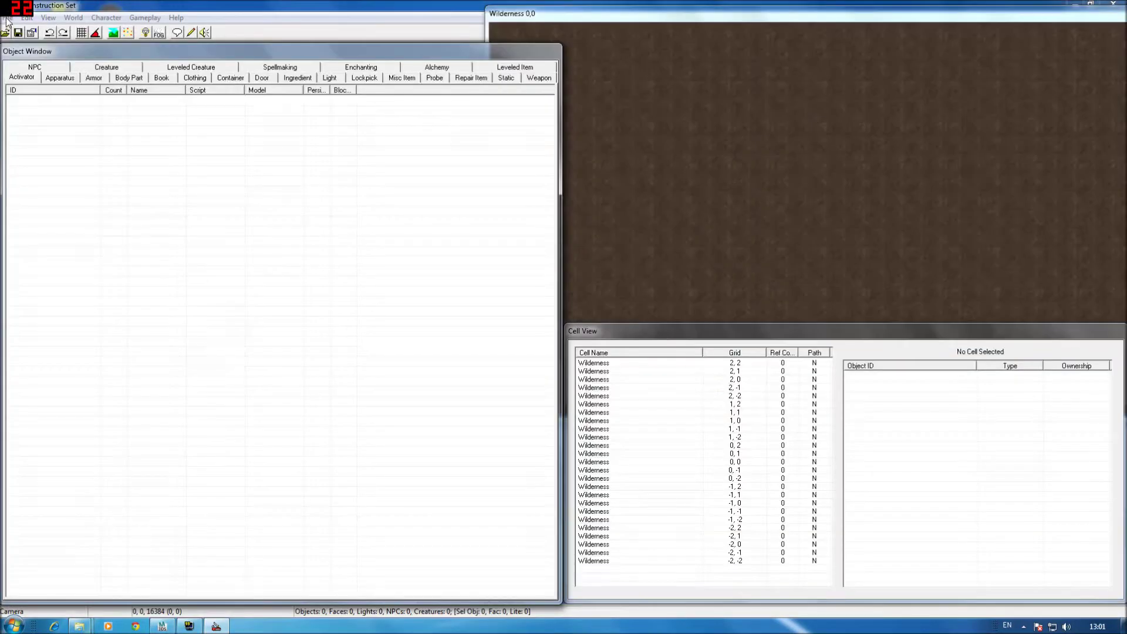
Step: Load Bloodmoon.esm, Tribunal.esm and mod.ESP as the active file, dismissing the loading warnings
click(7, 18)
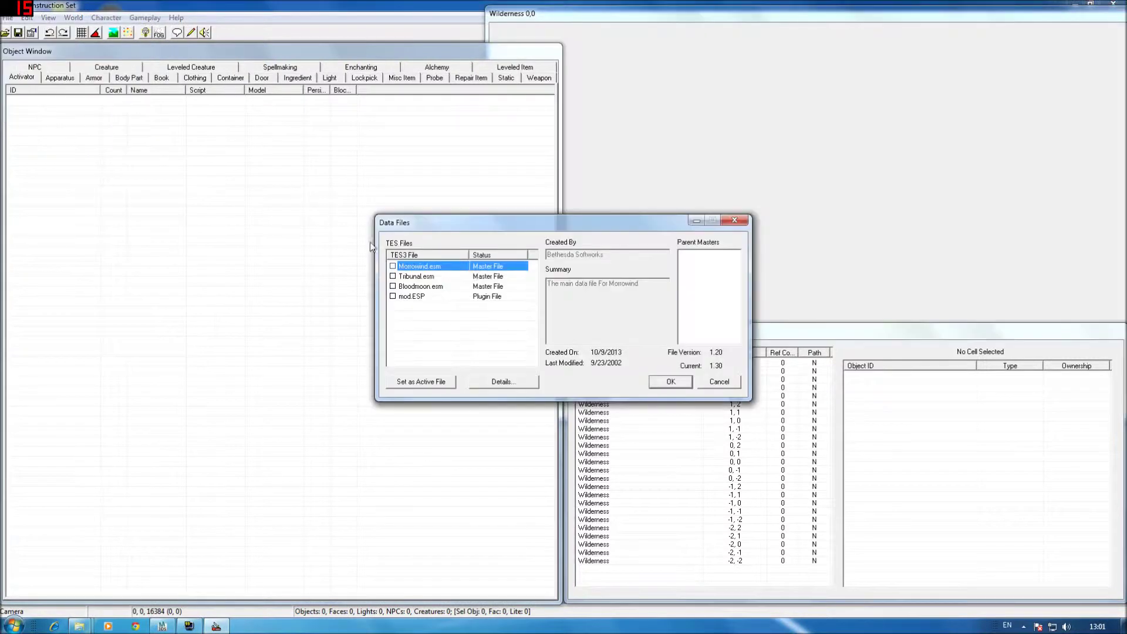
double_click(411, 286)
double_click(402, 277)
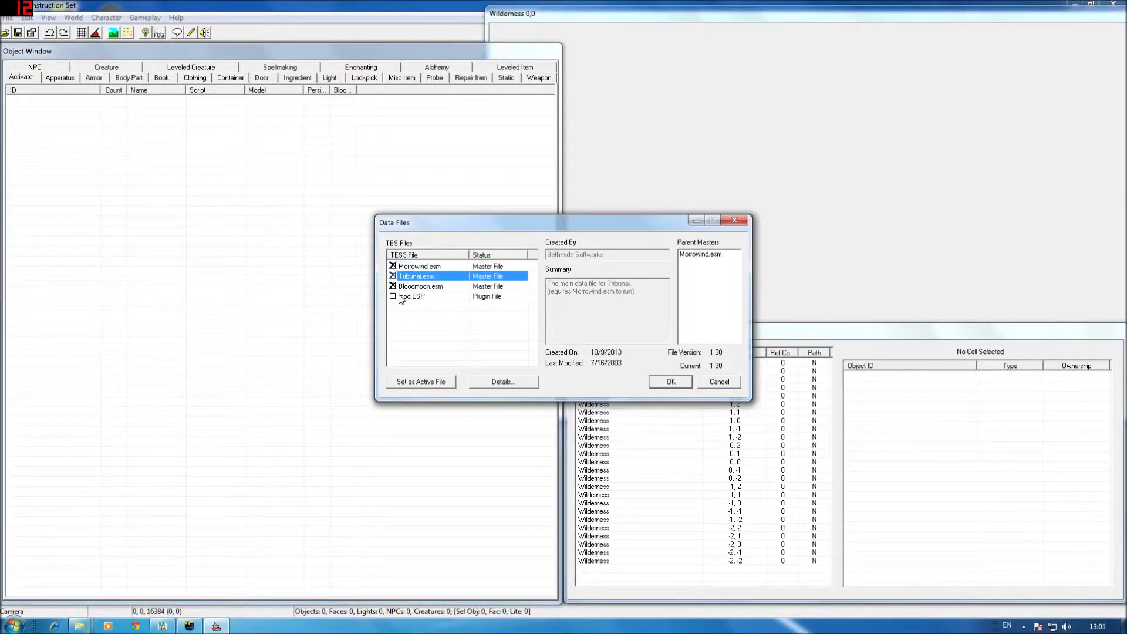
double_click(403, 297)
click(424, 382)
click(675, 384)
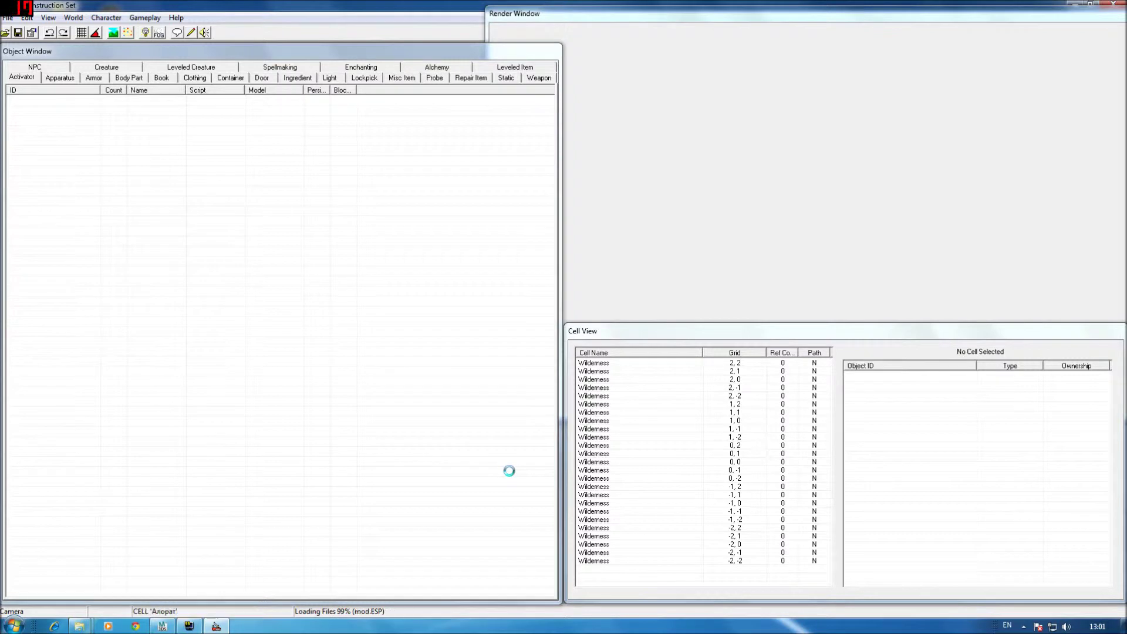
key(Return)
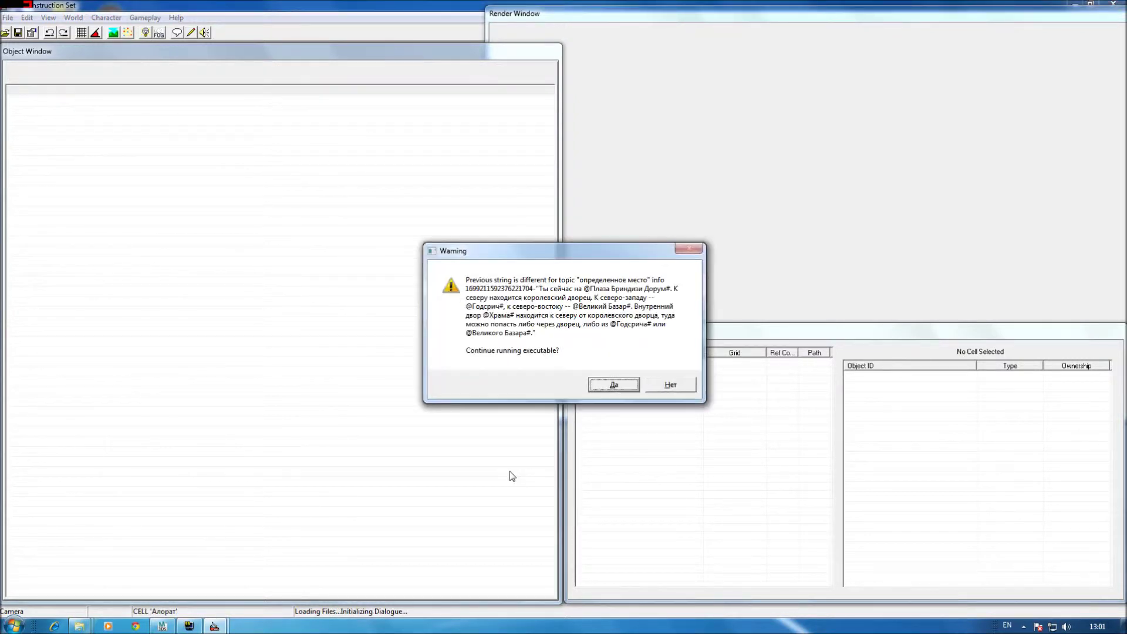
key(Return)
key(Return)
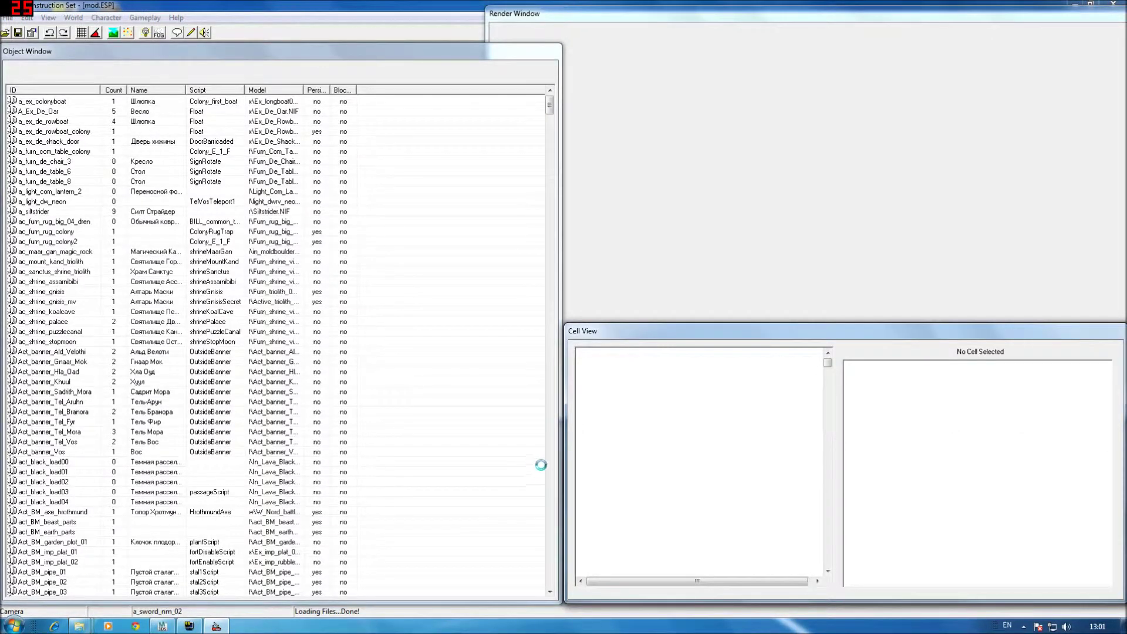
Step: Load Ashlands cell 0,7, look around the lit rope bridge, and show the Weapon list
click(611, 421)
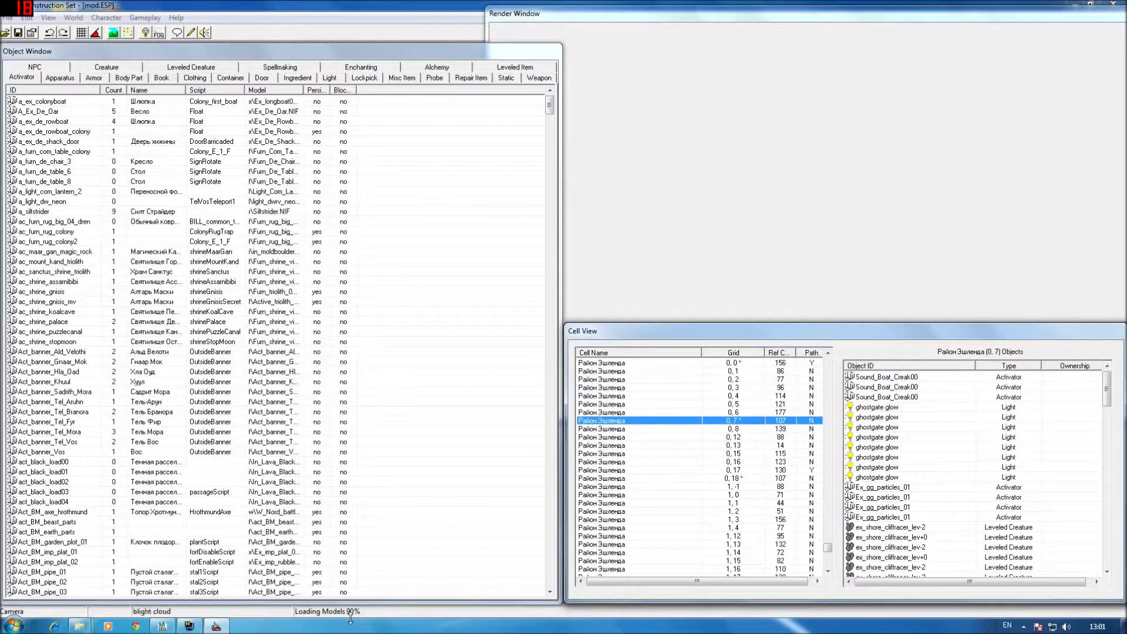
double_click(875, 388)
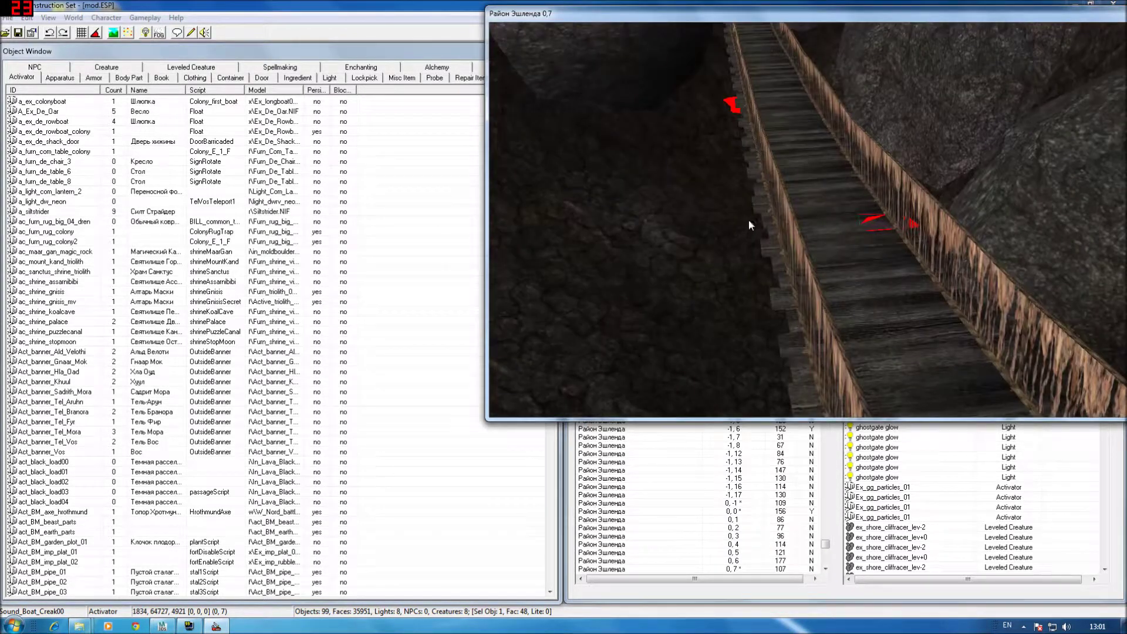
middle_drag(749, 225, 790, 269)
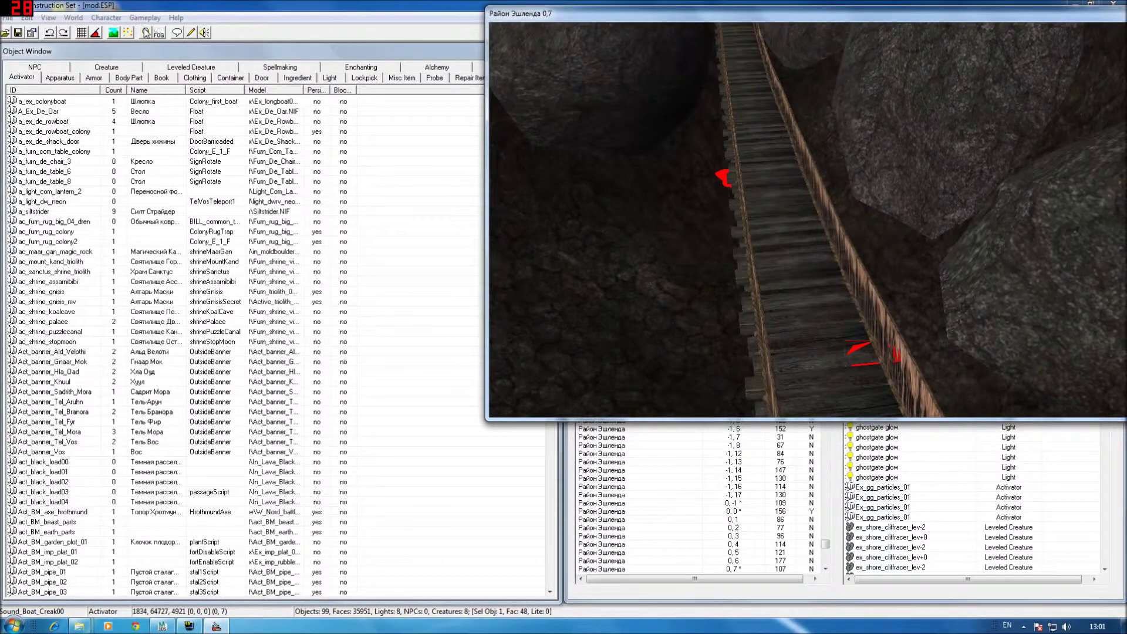
click(147, 33)
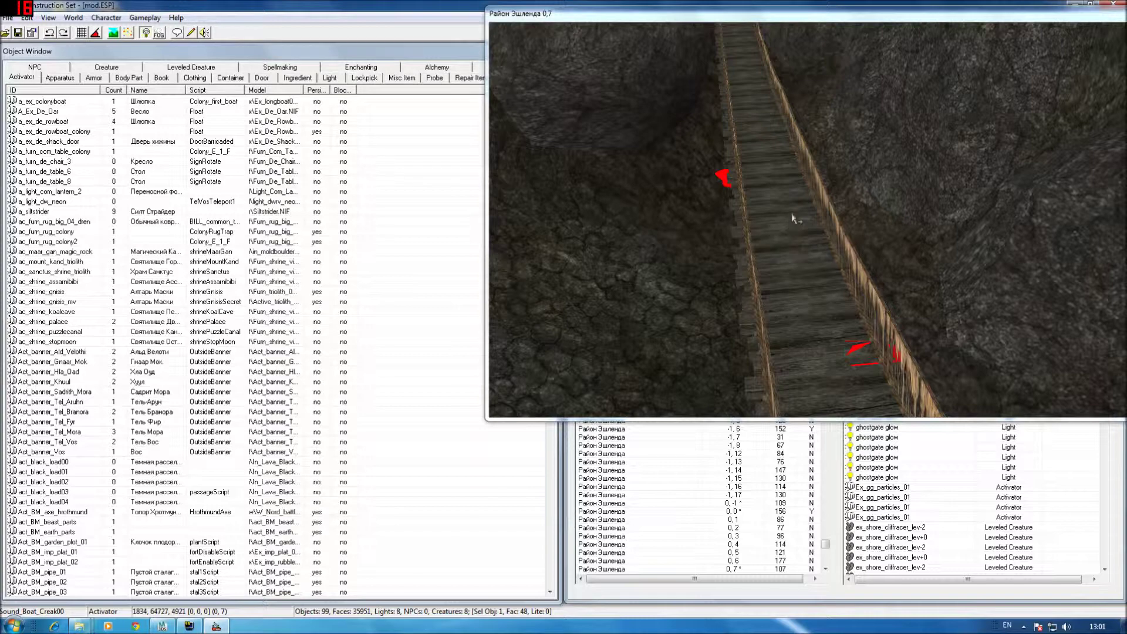
mouse_move(792, 212)
middle_down()
mouse_move(803, 199)
mouse_move(549, 159)
mouse_move(898, 181)
mouse_move(1057, 75)
mouse_move(1002, 143)
mouse_move(939, 178)
middle_up()
click(334, 125)
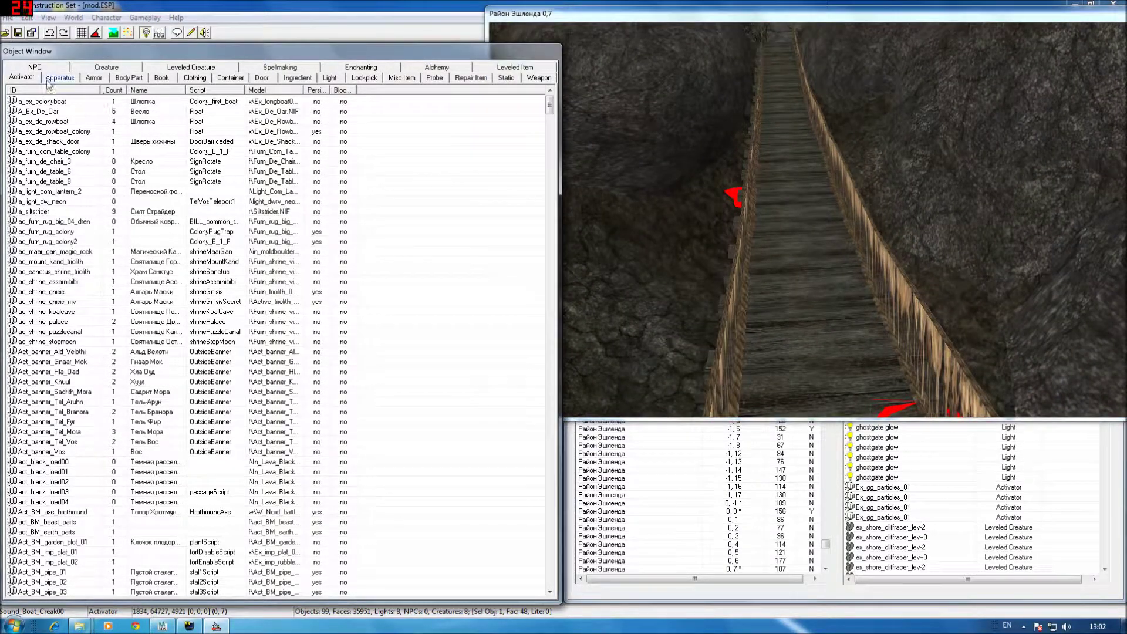
click(539, 77)
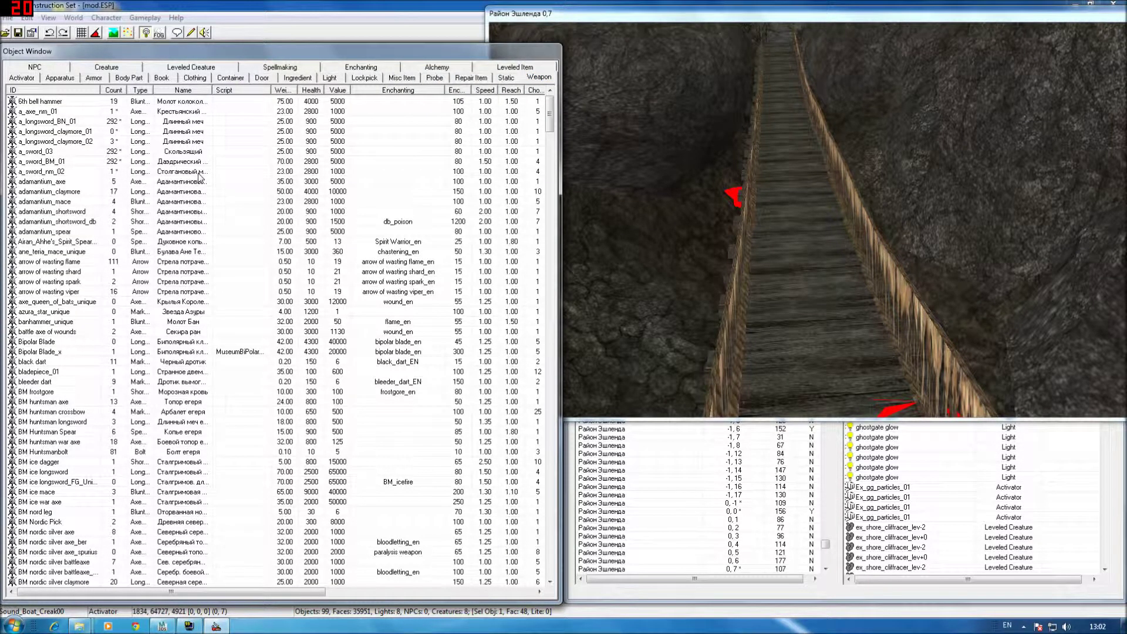
Step: Open 'arrow of wasting spark', make it LongBladeOneHand, and retype its ID as a_sword_m_01
double_click(189, 282)
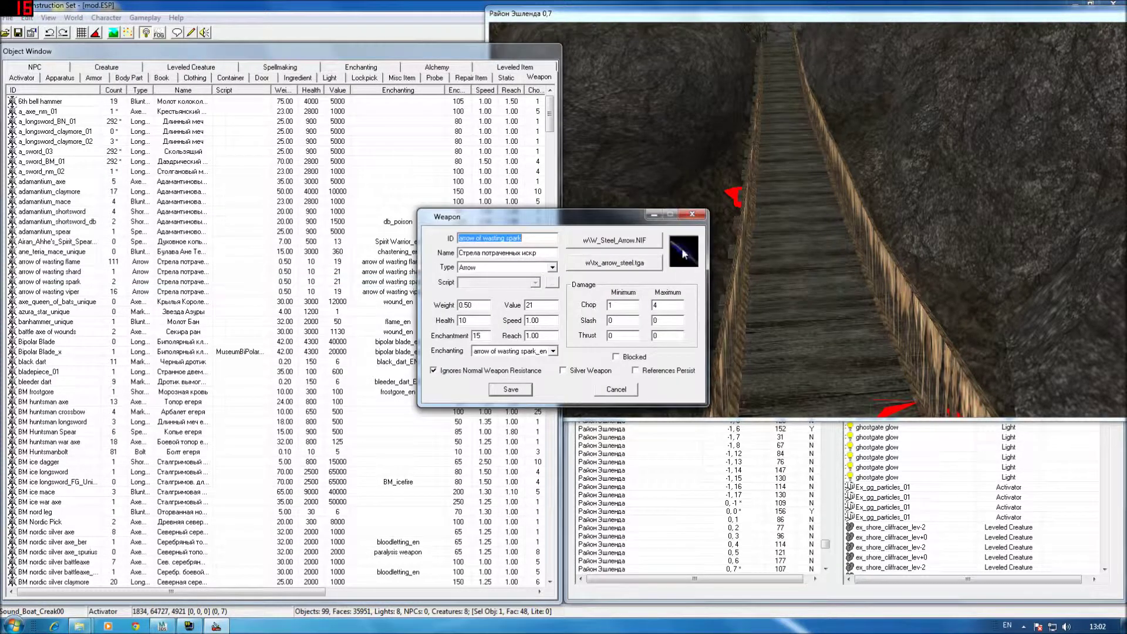
click(496, 268)
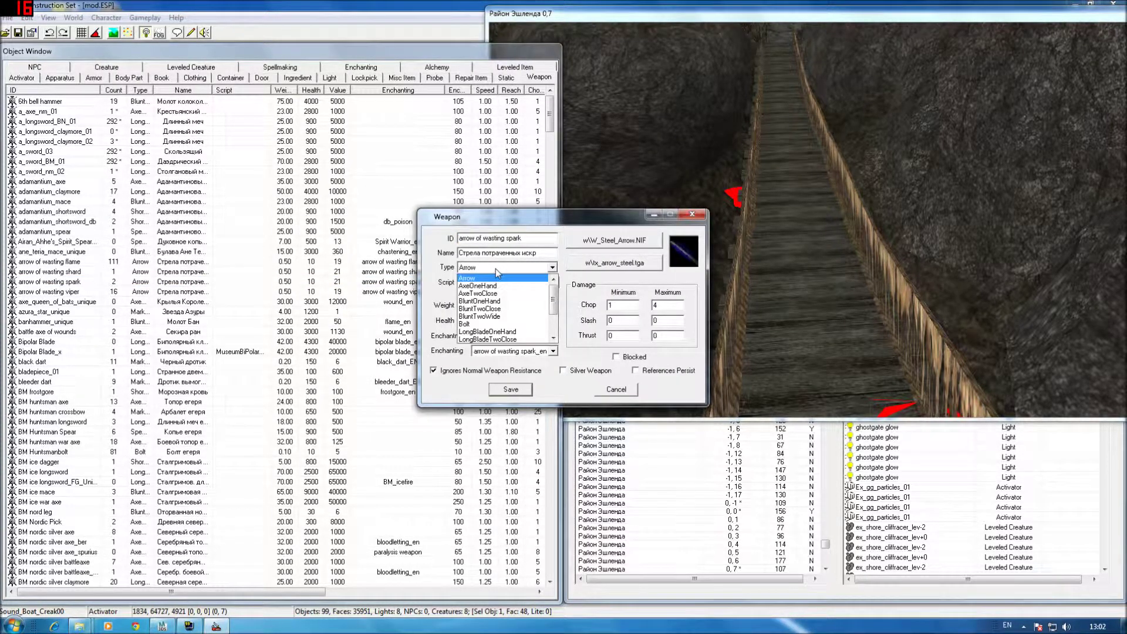
click(494, 332)
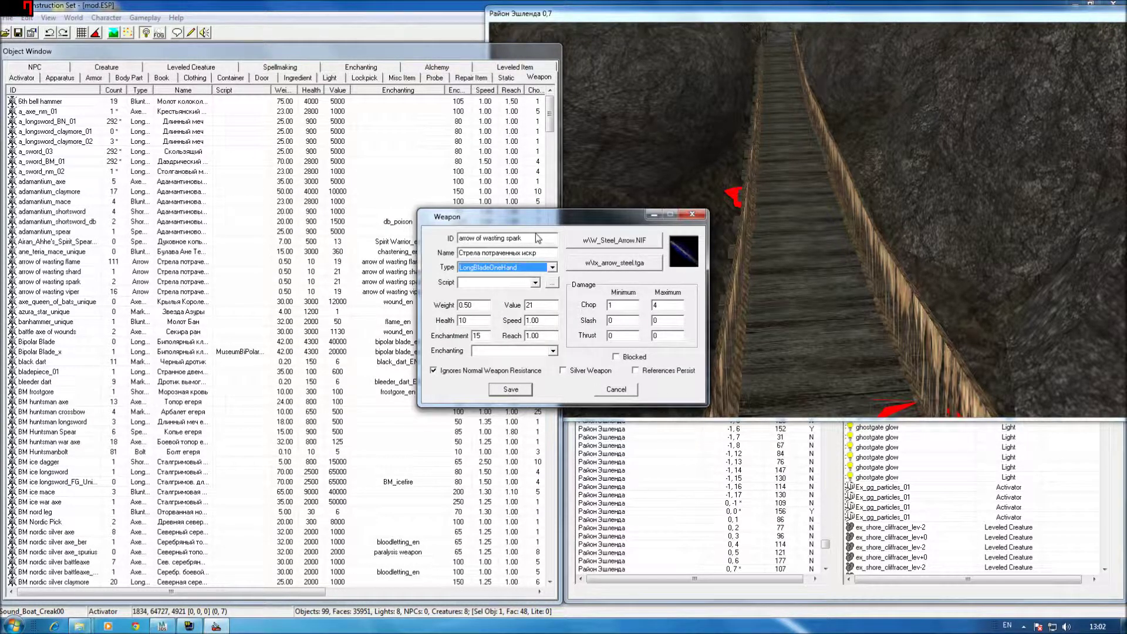
drag(536, 238, 459, 238)
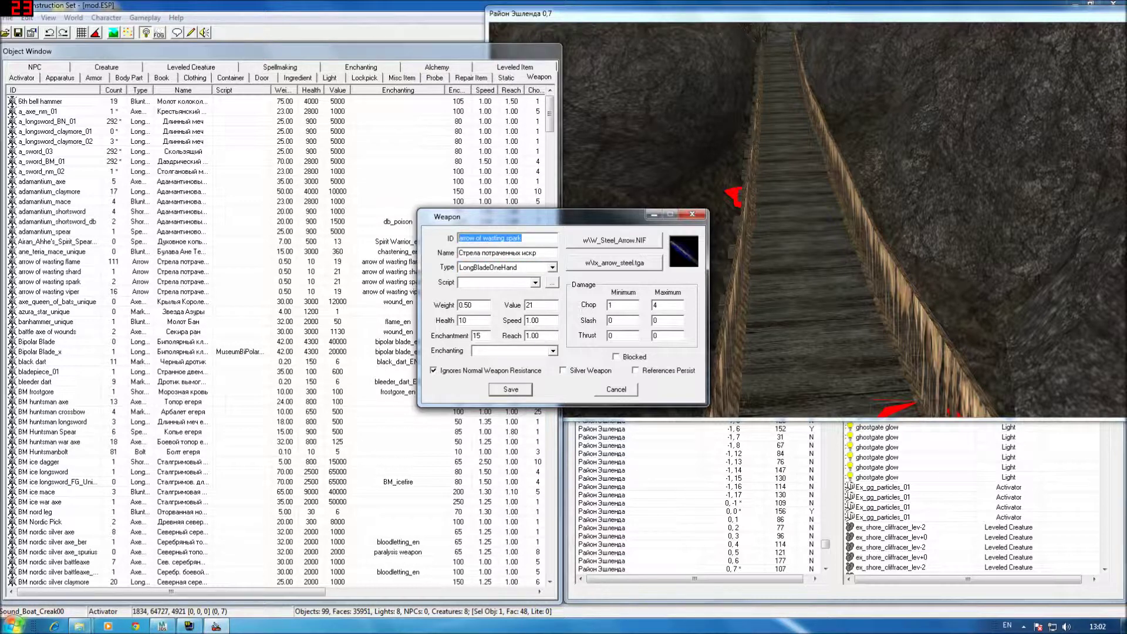
text(a_sword_m_01)
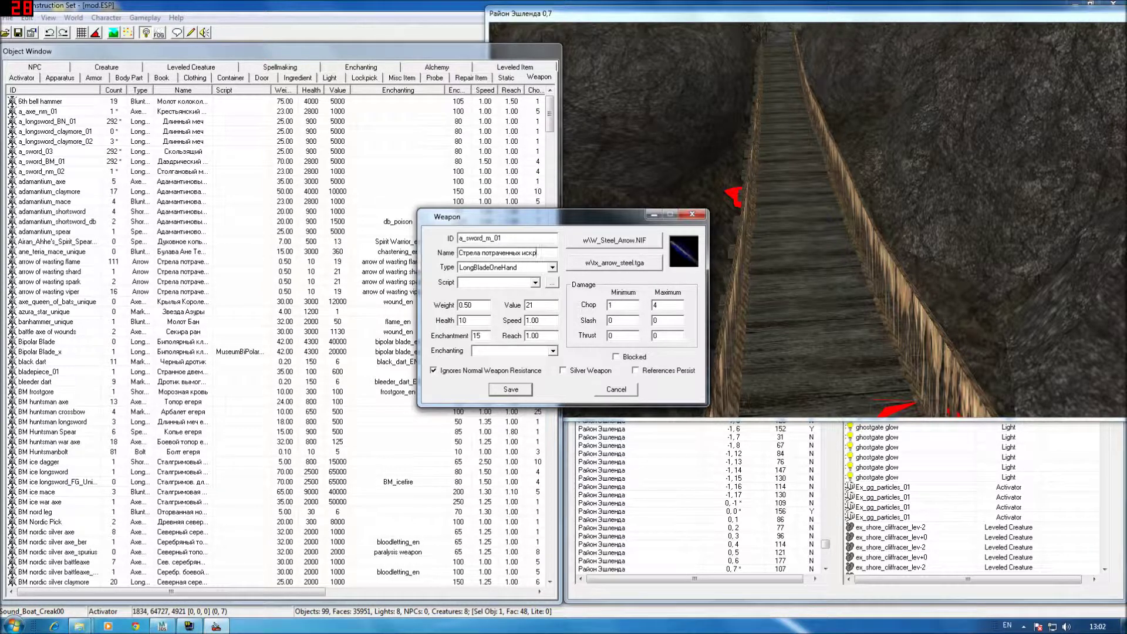
Step: Rename the weapon to 'Римский палаш' using Russian keyboard input
key(Tab)
key(alt+shift)
text(Рж)
key(Tab)
Step: Set Value 800, Health 600 and the damage values, and clear Ignores Normal Weapon Resistance
text(5)
text(5)
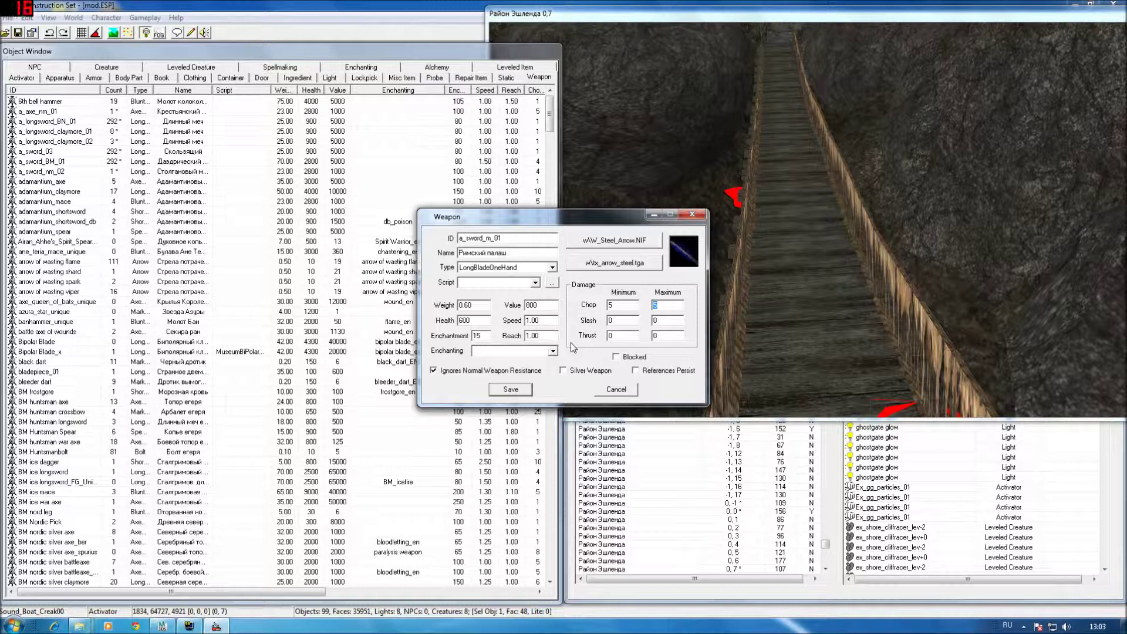
text(25)
key(shift+Home)
key(shift+End)
click(483, 372)
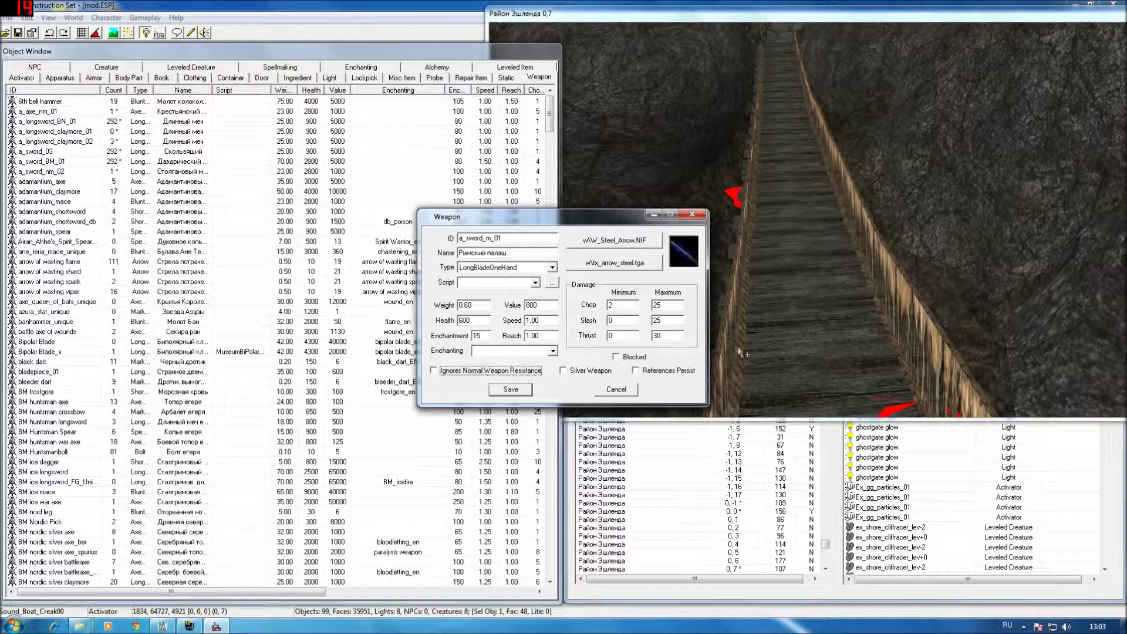
click(625, 243)
click(608, 247)
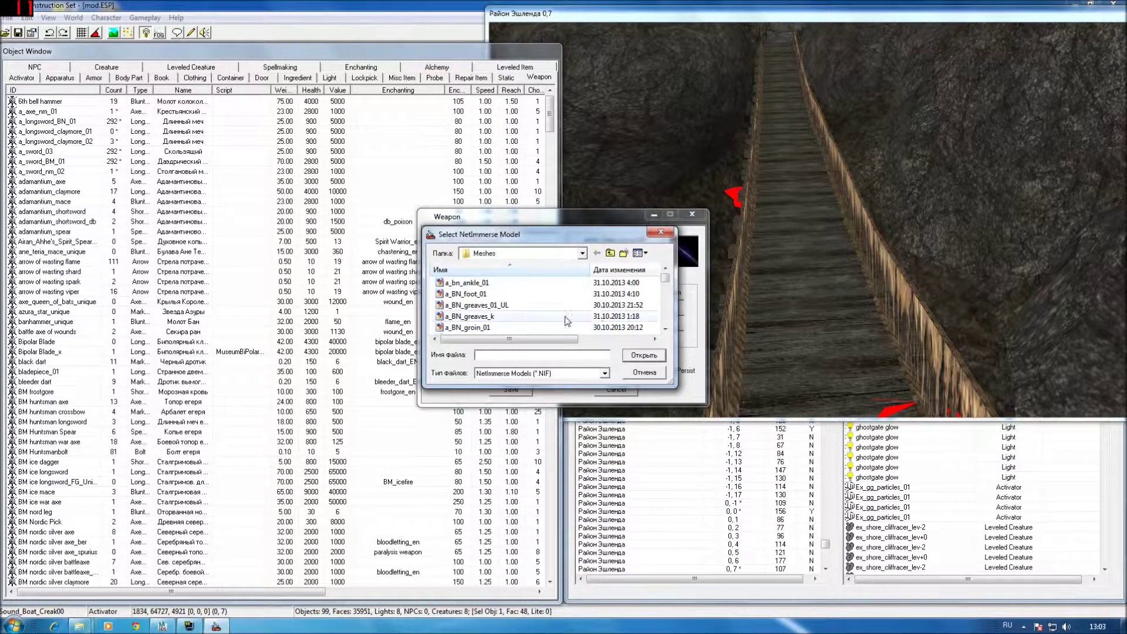
Step: Assign the sword_m_01.nif model and save it as the new weapon record a_sword_m_01
drag(669, 280, 673, 315)
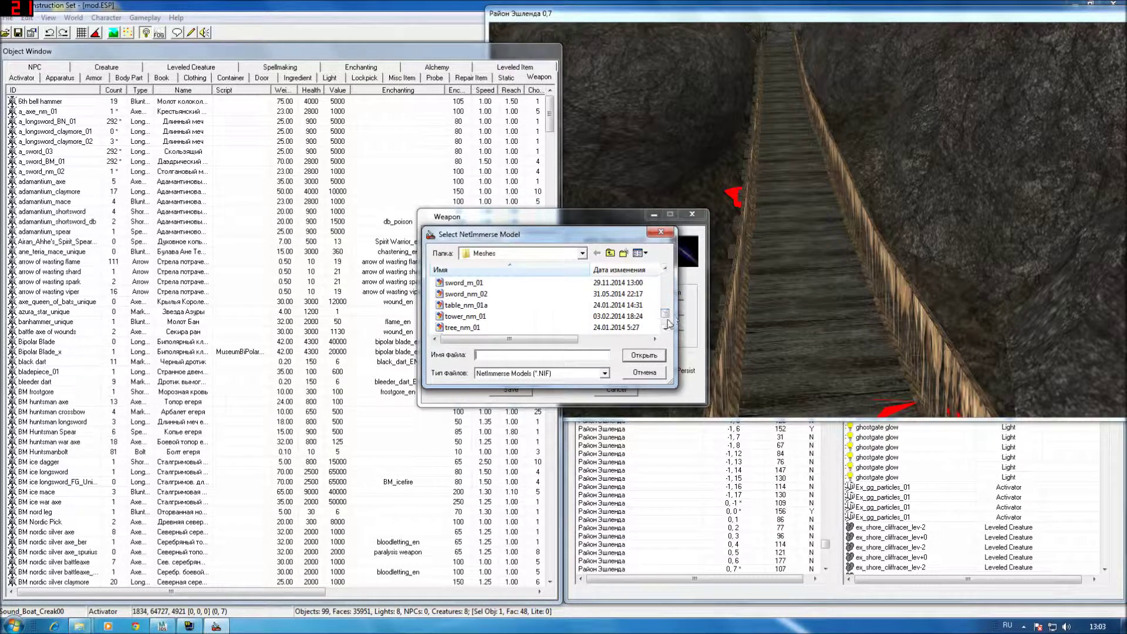
click(483, 283)
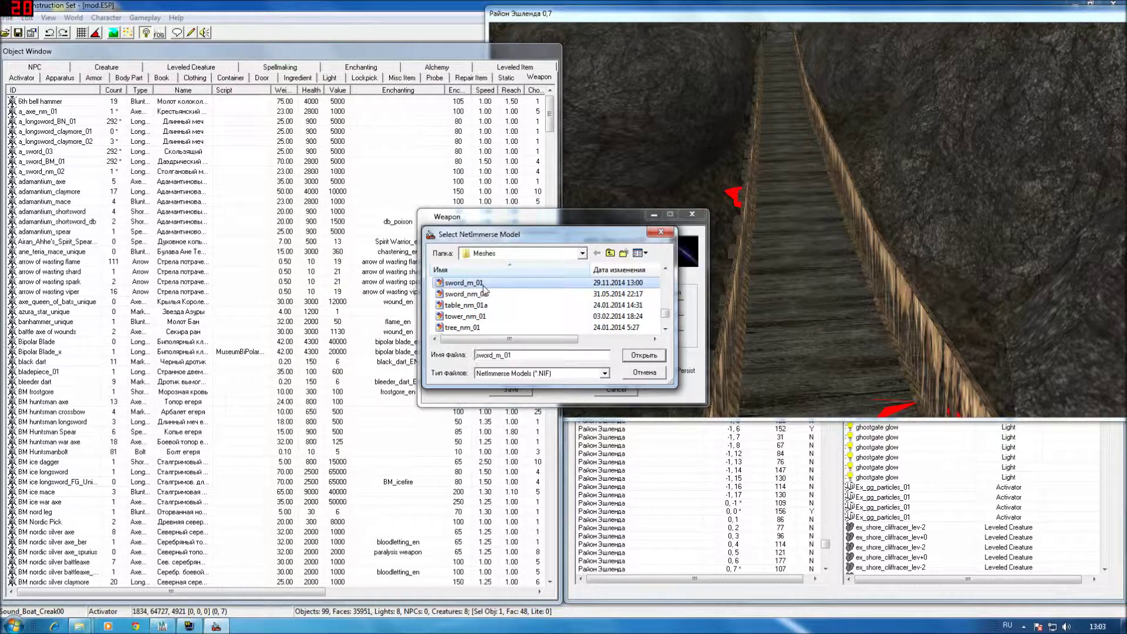
click(644, 356)
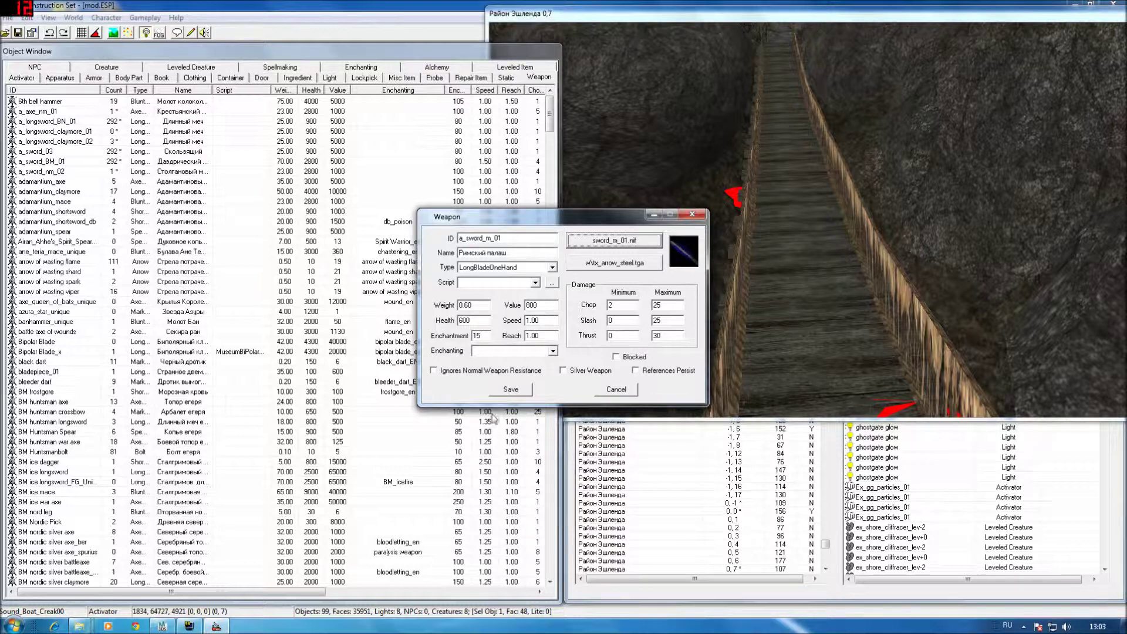
click(511, 390)
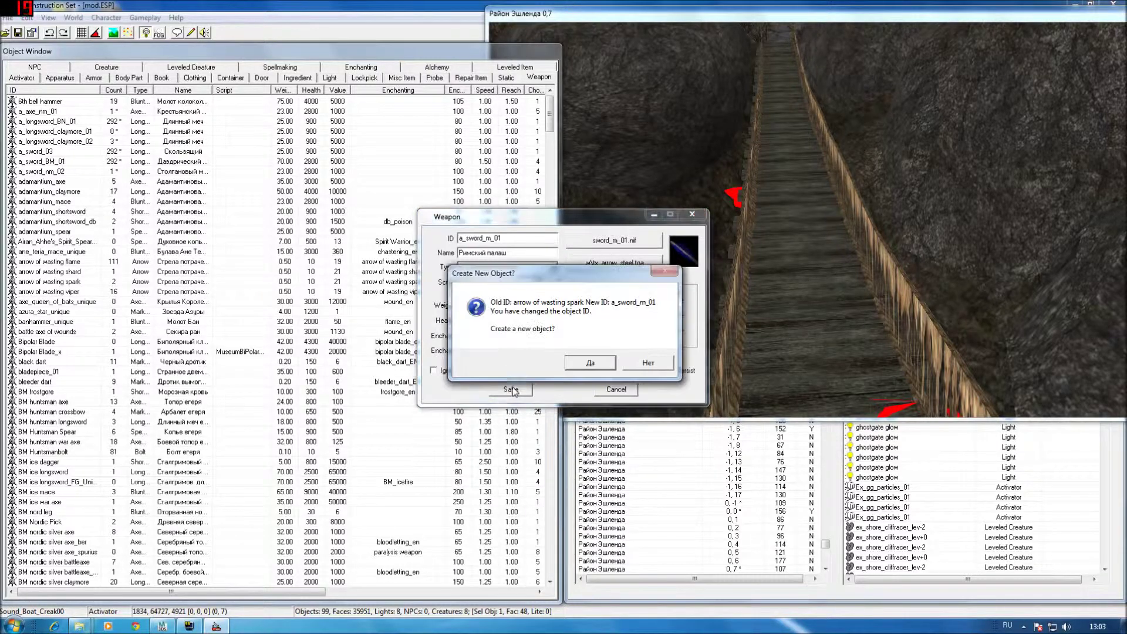
click(587, 364)
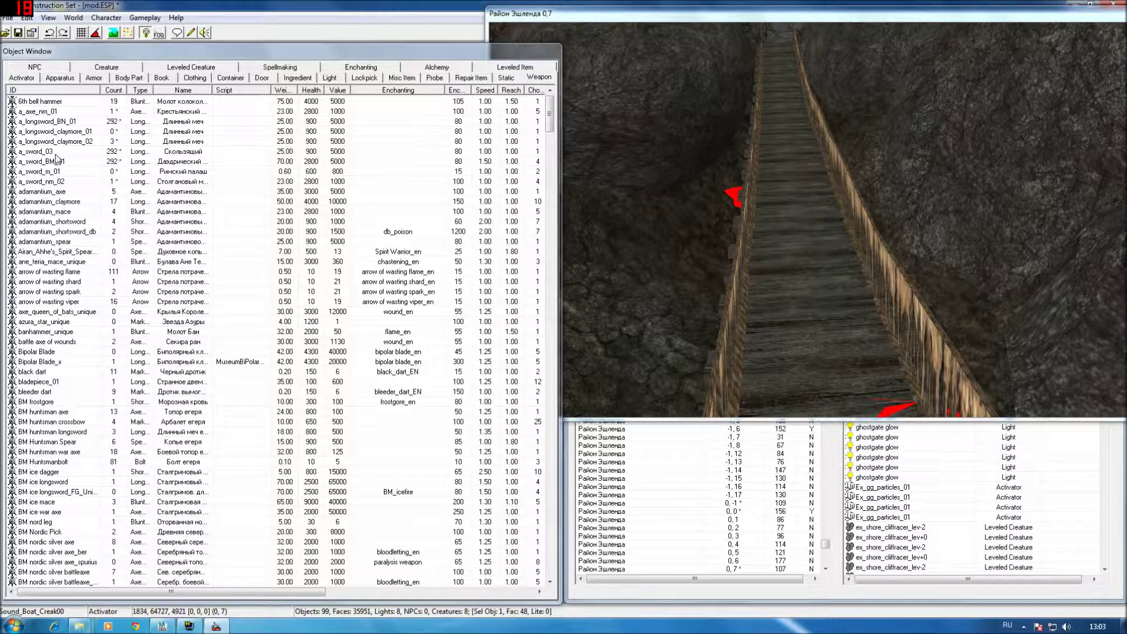
Step: Test-place the sword on the rope bridge, rotate it, then delete the placed copy
drag(182, 181, 819, 304)
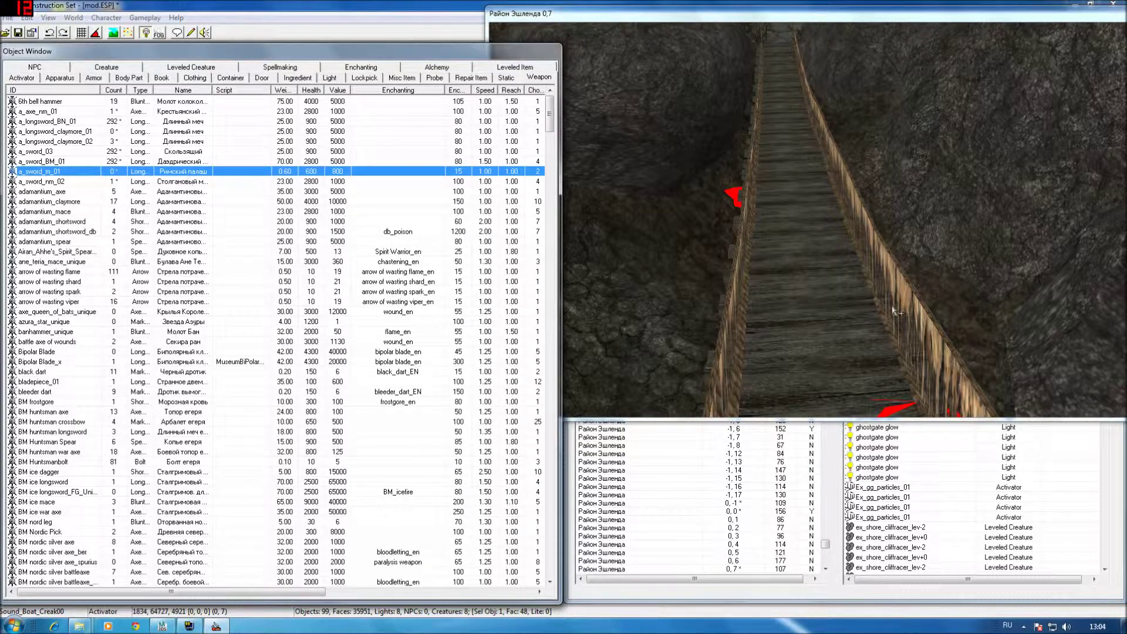
scroll(819, 304, up, 3)
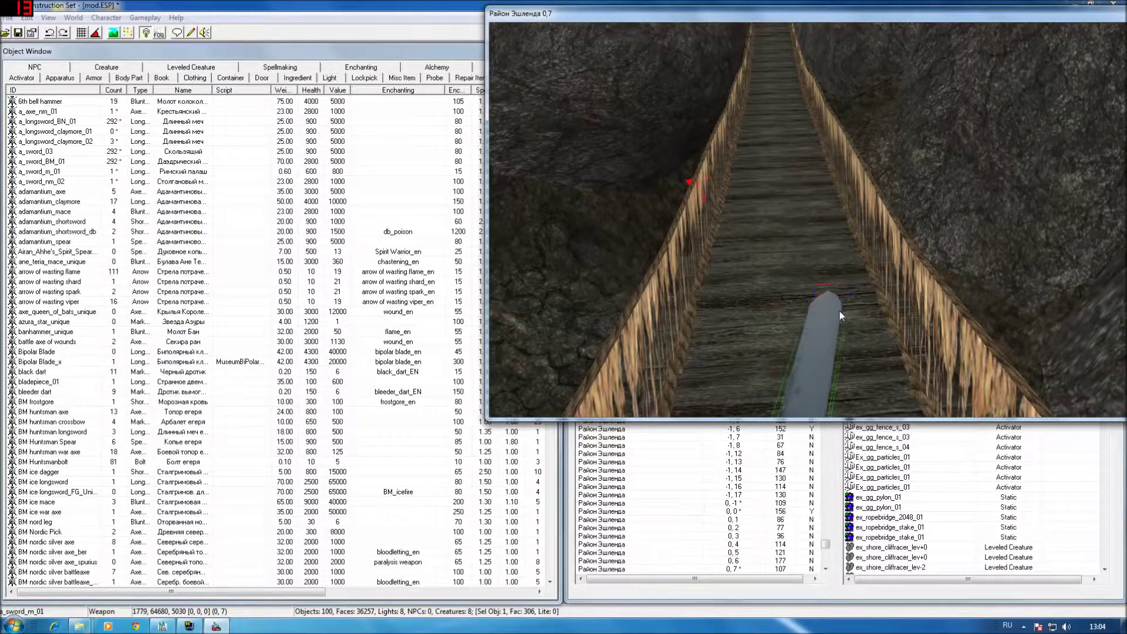
scroll(840, 311, up, 3)
scroll(834, 290, up, 3)
scroll(837, 290, down, 3)
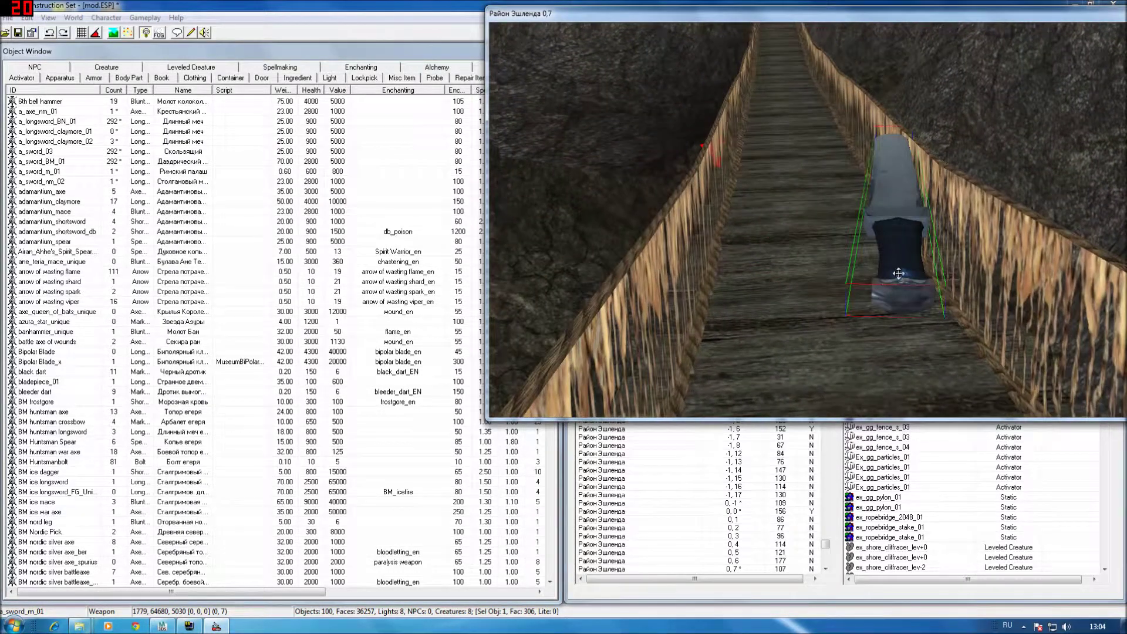
middle_drag(899, 307, 1075, 392)
right_drag(932, 274, 964, 300)
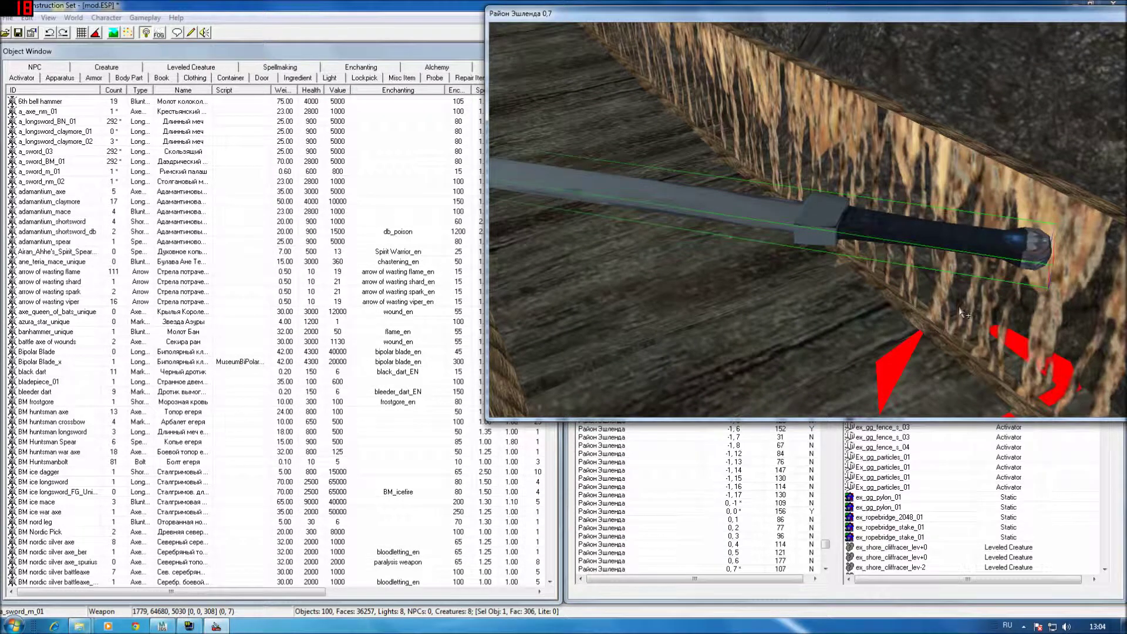
key(Delete)
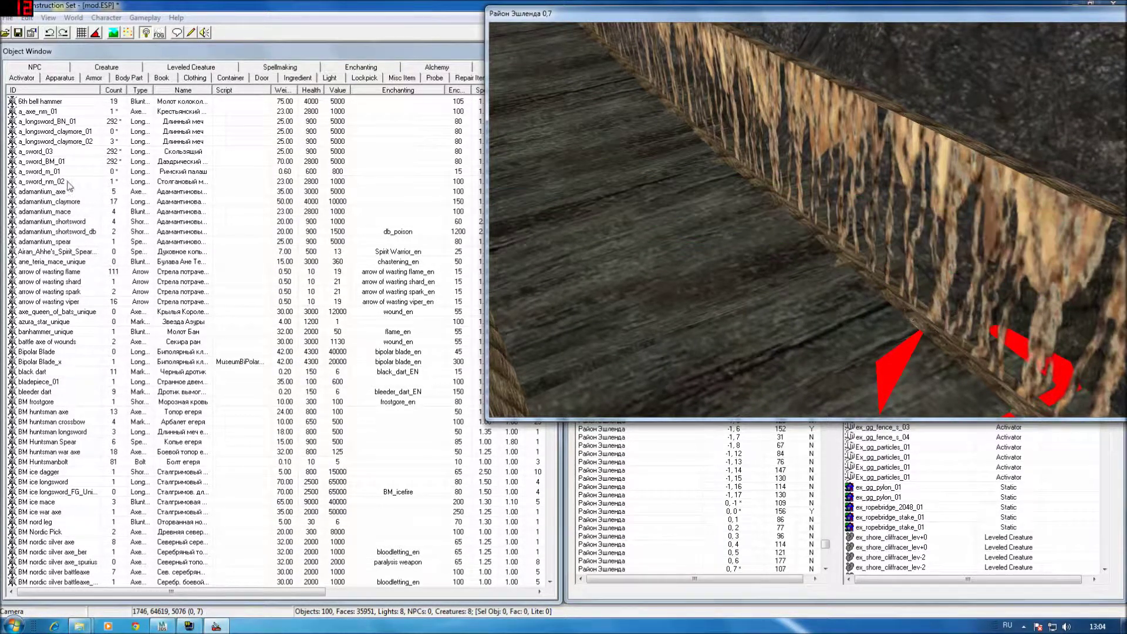
click(115, 89)
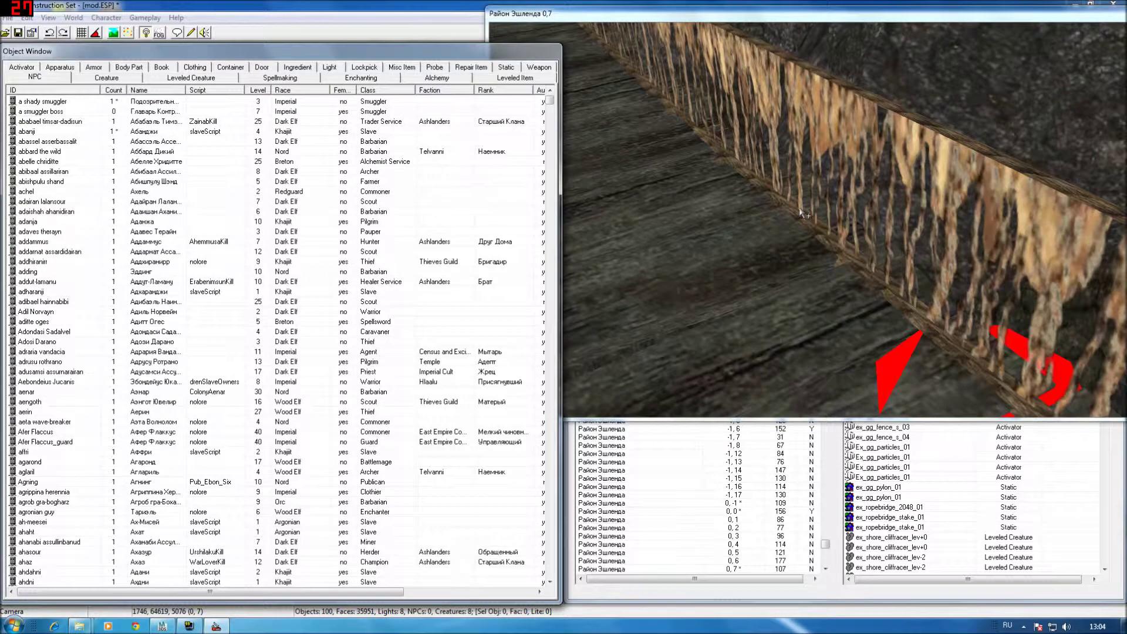
Step: Place 'a shady smuggler' on the rope bridge in Район Эшленда 0,7, turn it, and open its NPC record
scroll(774, 244, down, 5)
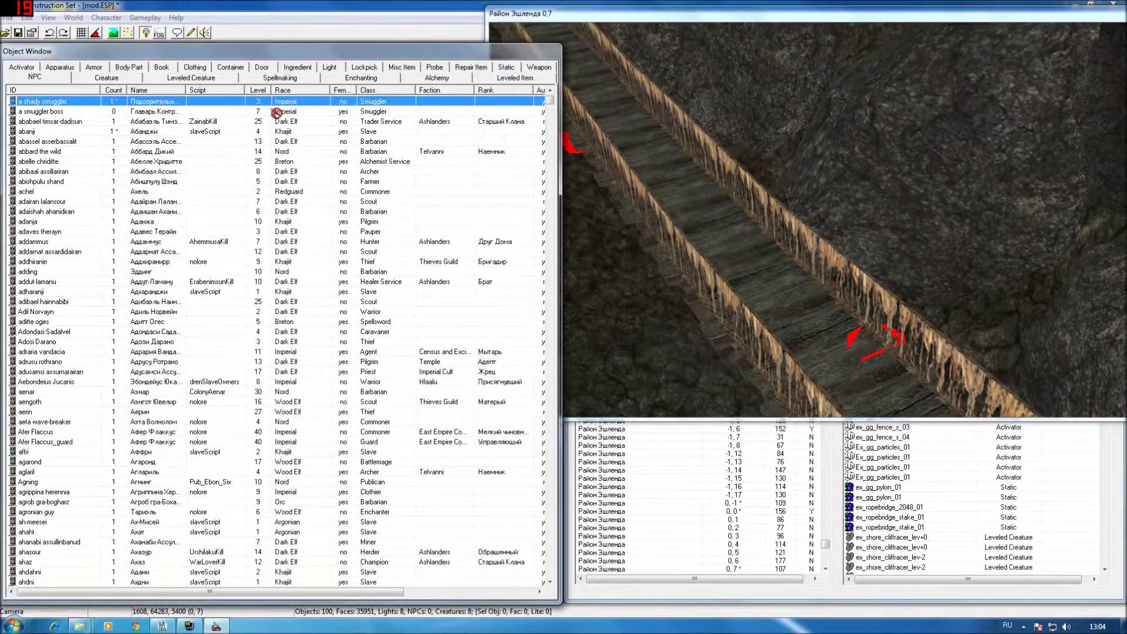
drag(153, 104, 814, 136)
scroll(814, 137, up, 5)
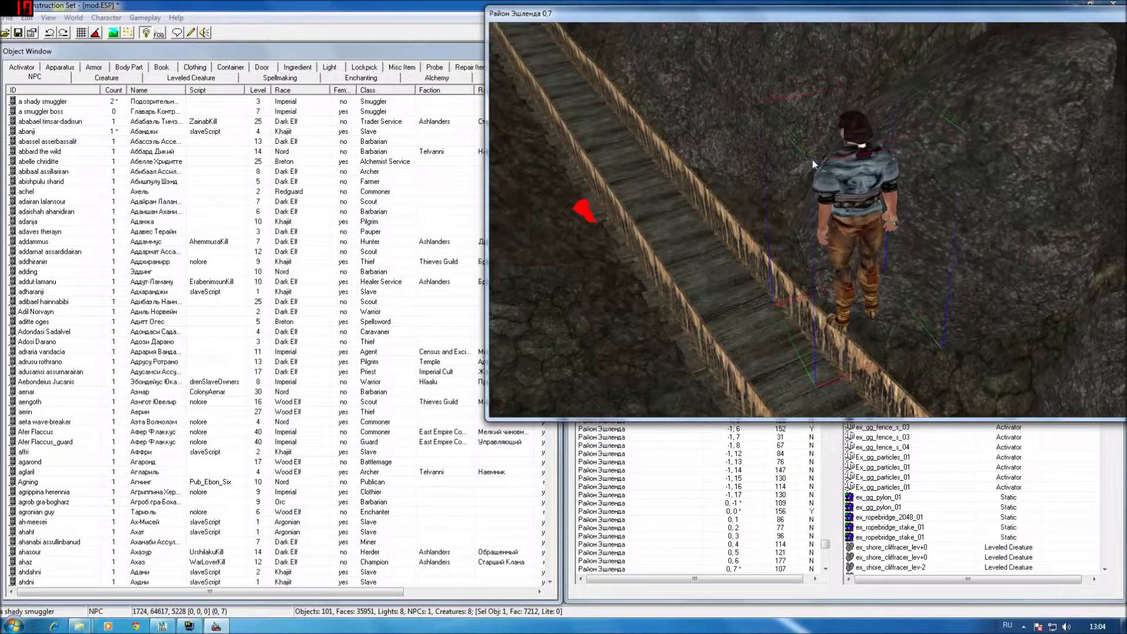
mouse_move(869, 164)
right_down()
mouse_move(921, 166)
mouse_move(881, 146)
right_up()
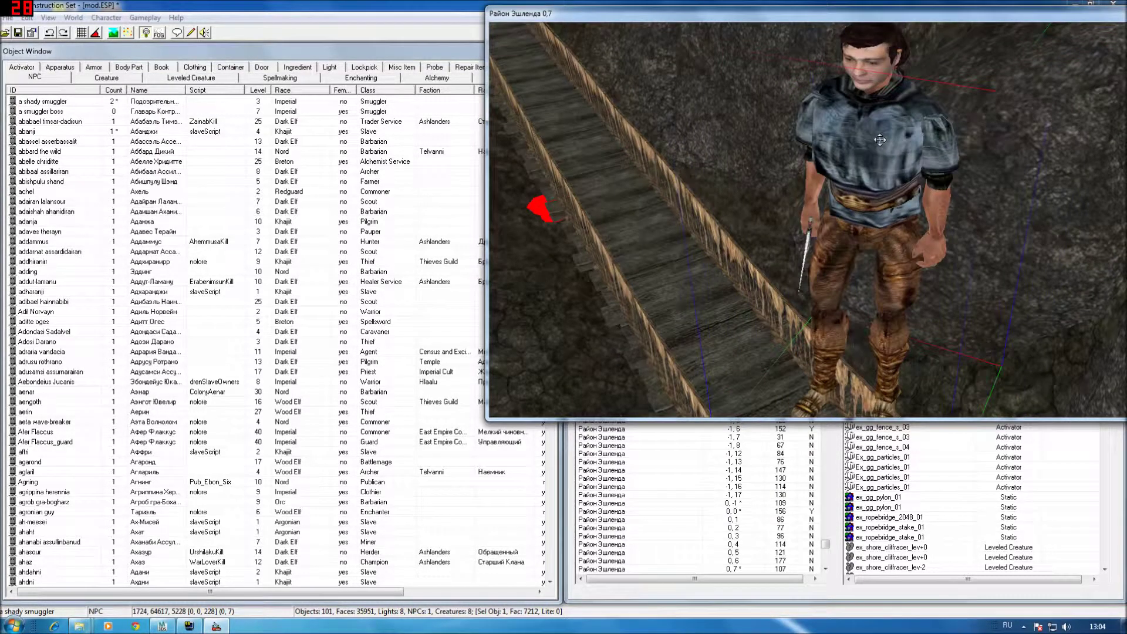
scroll(888, 111, up, 5)
scroll(878, 133, down, 5)
scroll(899, 115, up, 3)
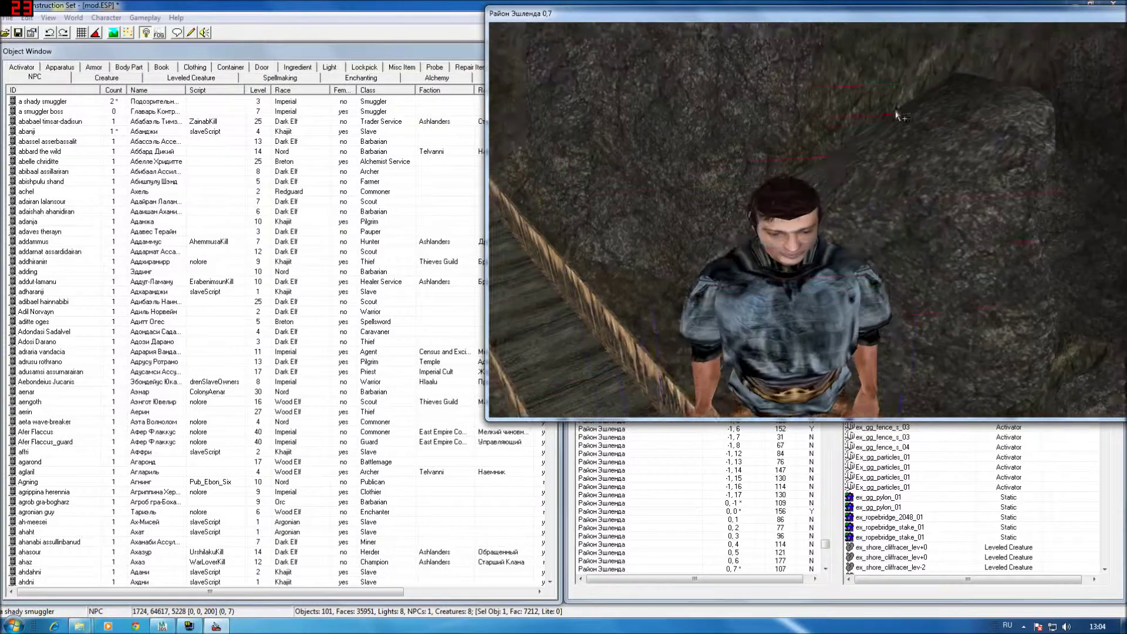
mouse_move(897, 115)
shift+middle_down()
mouse_move(943, 98)
mouse_move(801, 289)
shift+middle_up()
double_click(816, 252)
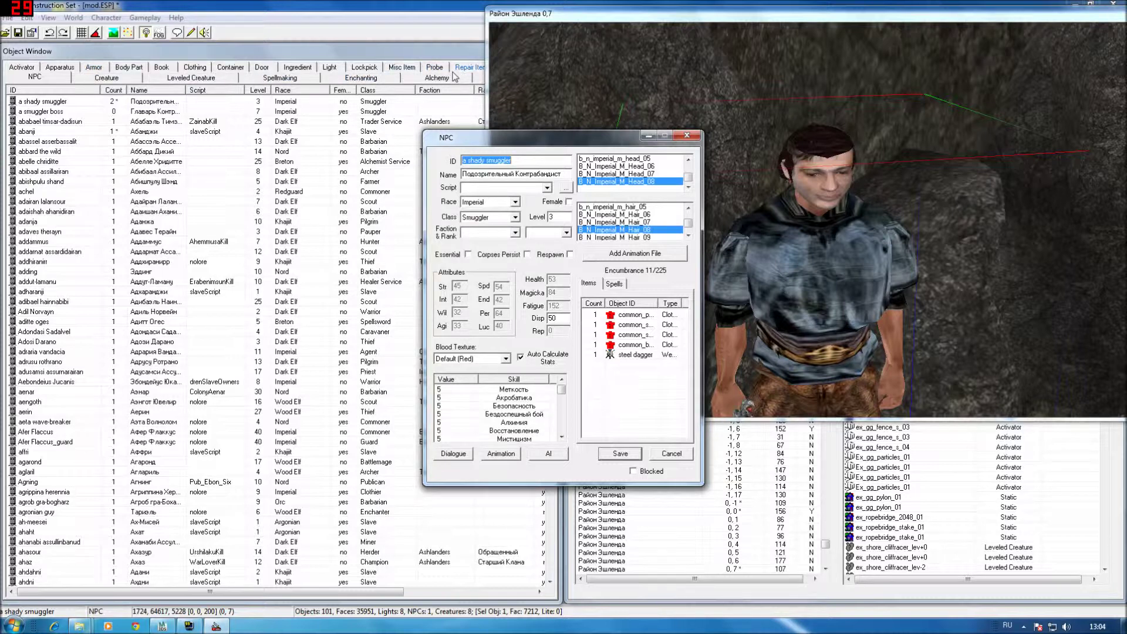
Step: Drag a_sword_m_01 from the Weapon list into the shady smuggler's inventory and save him
click(332, 50)
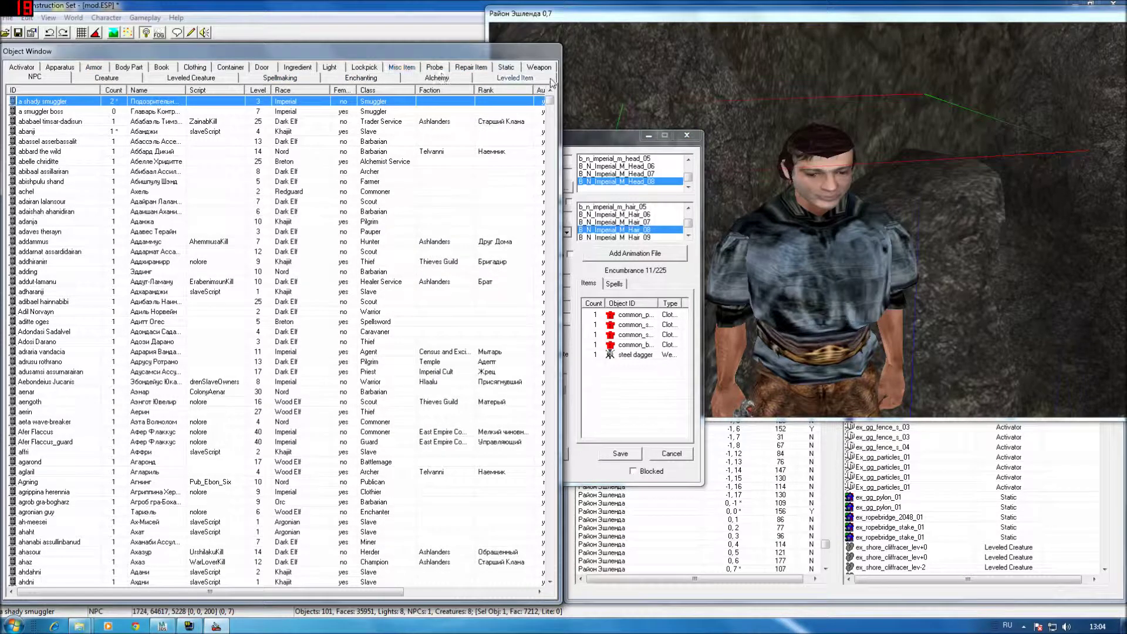
click(544, 77)
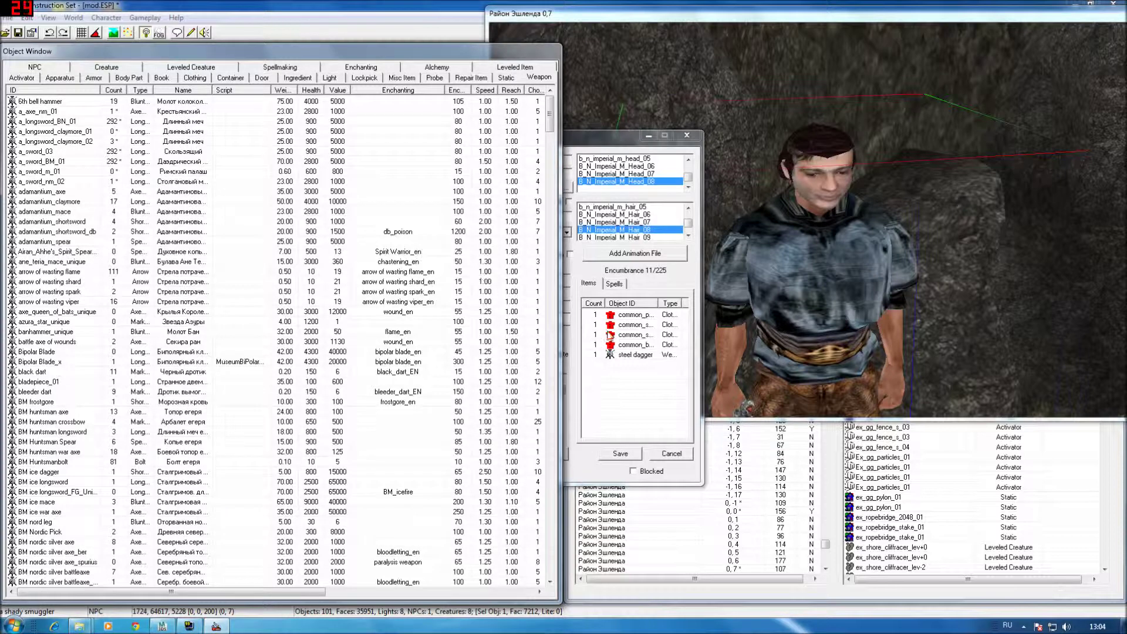
click(624, 355)
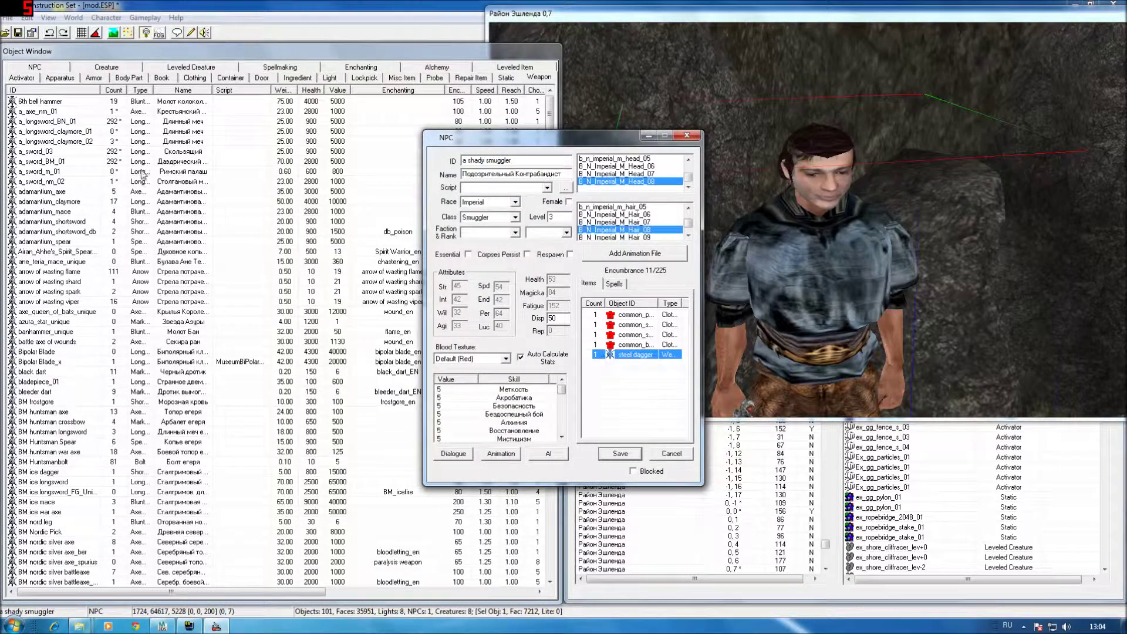
click(210, 135)
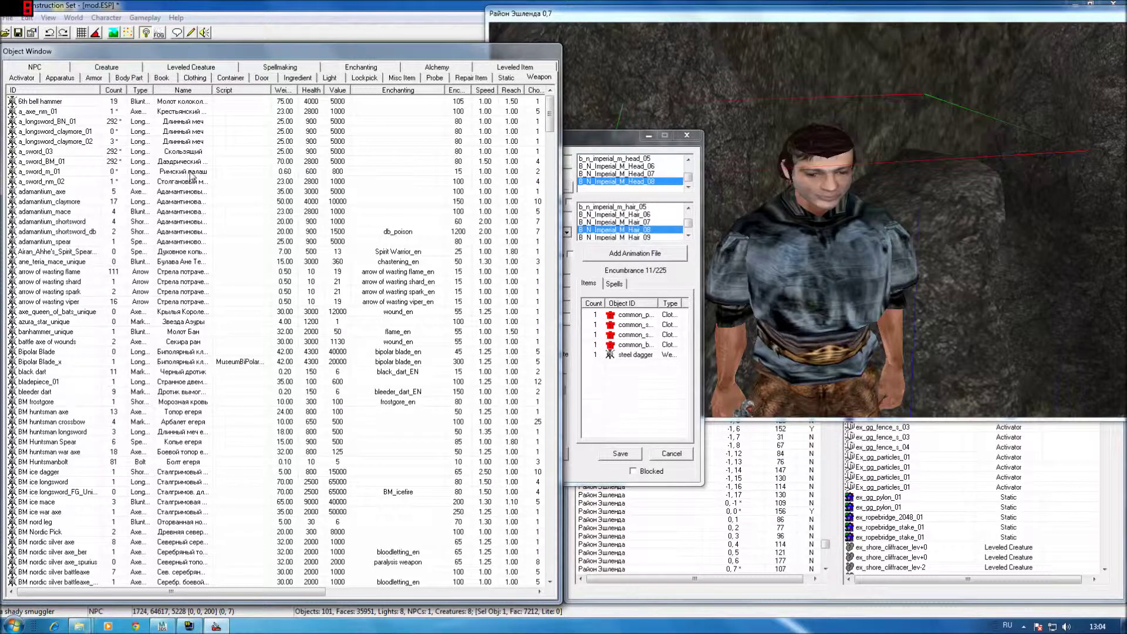
drag(190, 173, 642, 394)
click(621, 454)
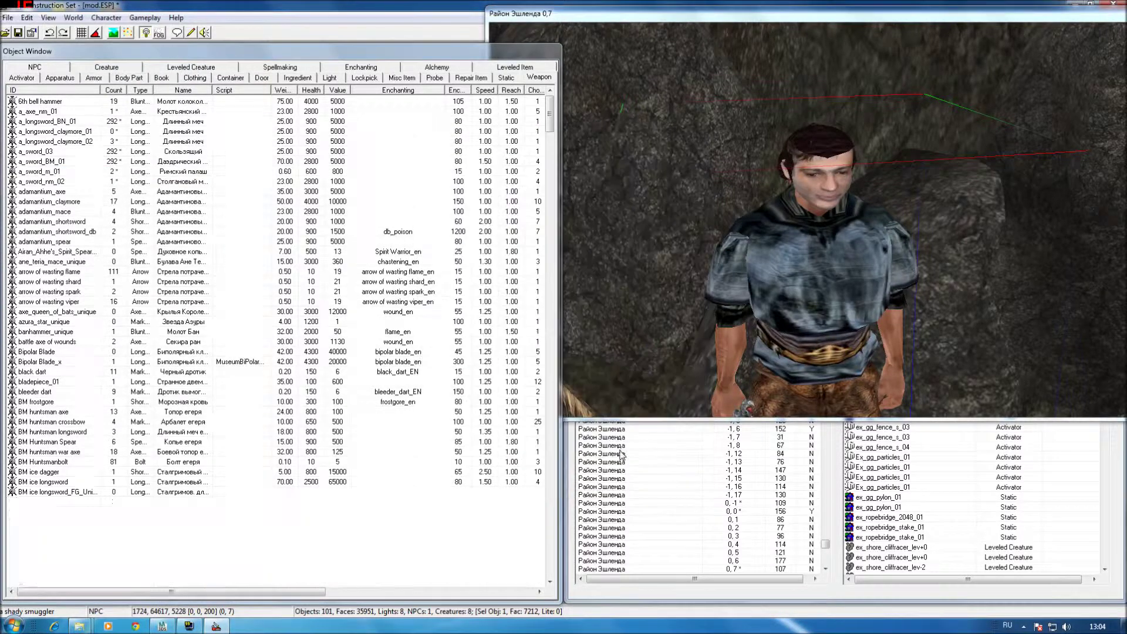
Step: Rotate and zoom the cell preview to inspect the smuggler's sword side-on
click(748, 343)
scroll(749, 344, up, 5)
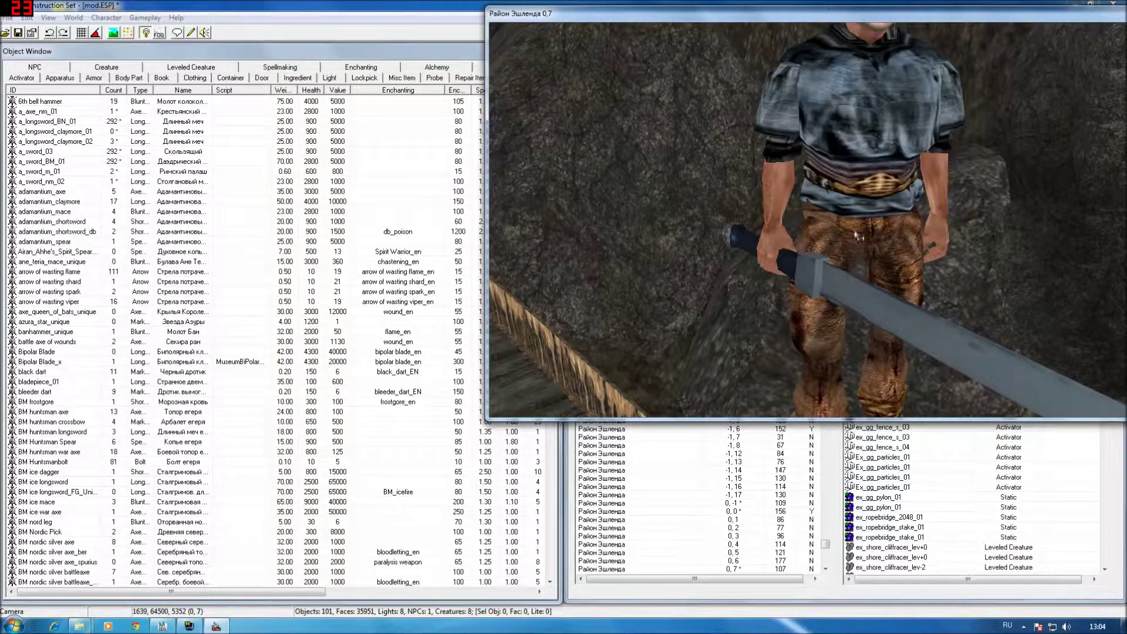
scroll(863, 209, down, 3)
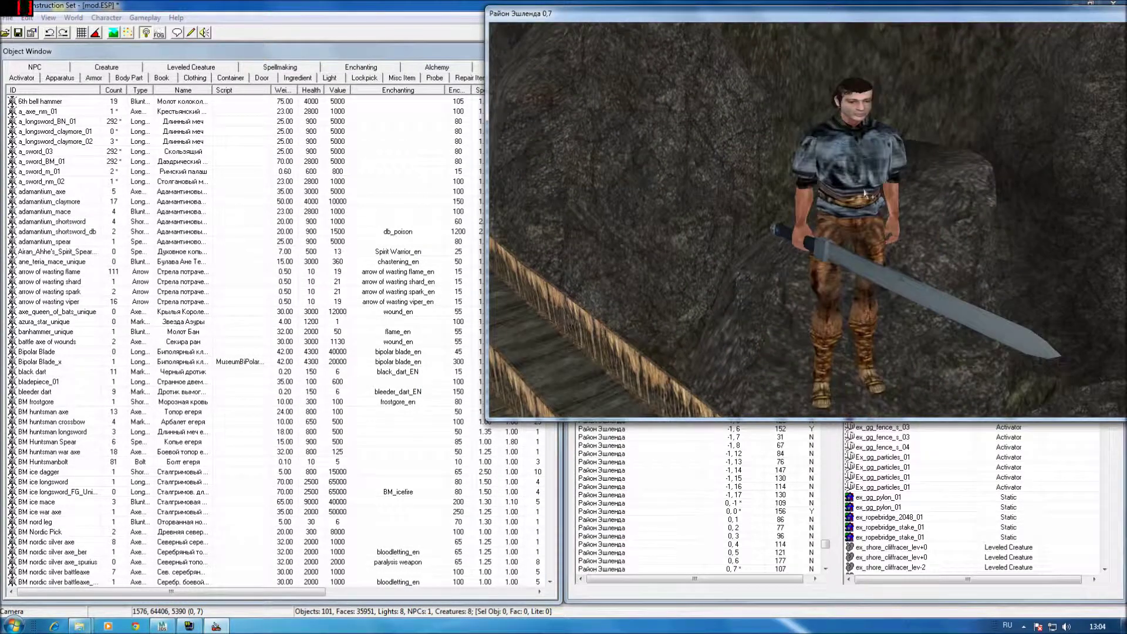
click(865, 194)
right_drag(865, 194, 873, 208)
scroll(873, 207, up, 2)
scroll(944, 194, up, 2)
scroll(944, 194, up, 1)
mouse_move(943, 194)
right_down()
mouse_move(935, 209)
mouse_move(1039, 191)
mouse_move(836, 221)
right_up()
scroll(836, 221, down, 3)
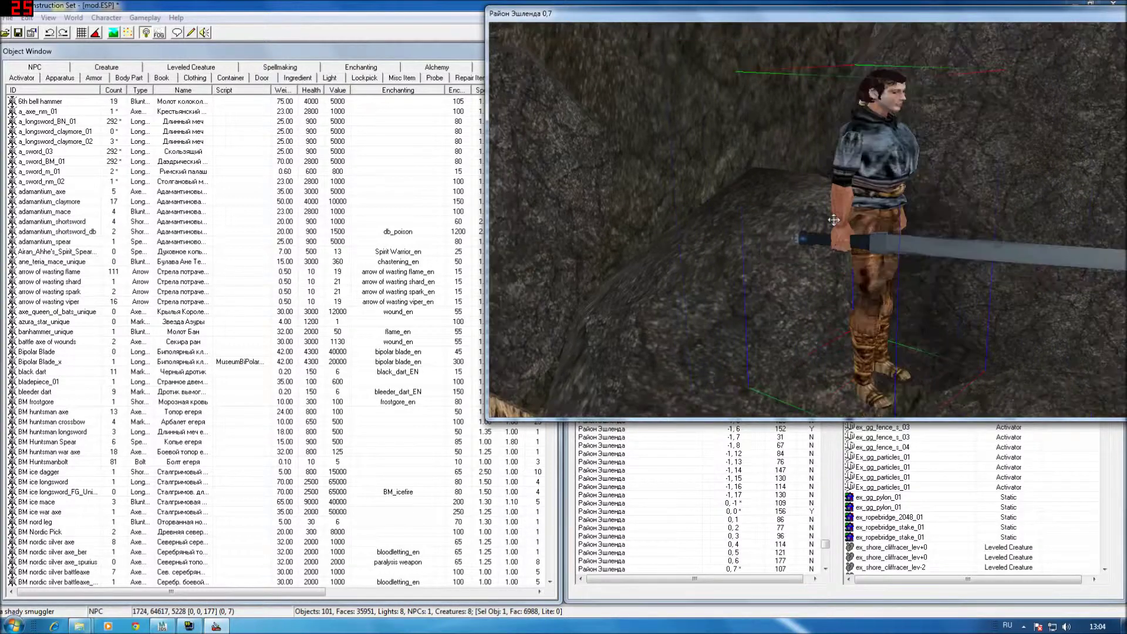
scroll(811, 231, down, 1)
scroll(809, 222, up, 2)
scroll(809, 220, down, 2)
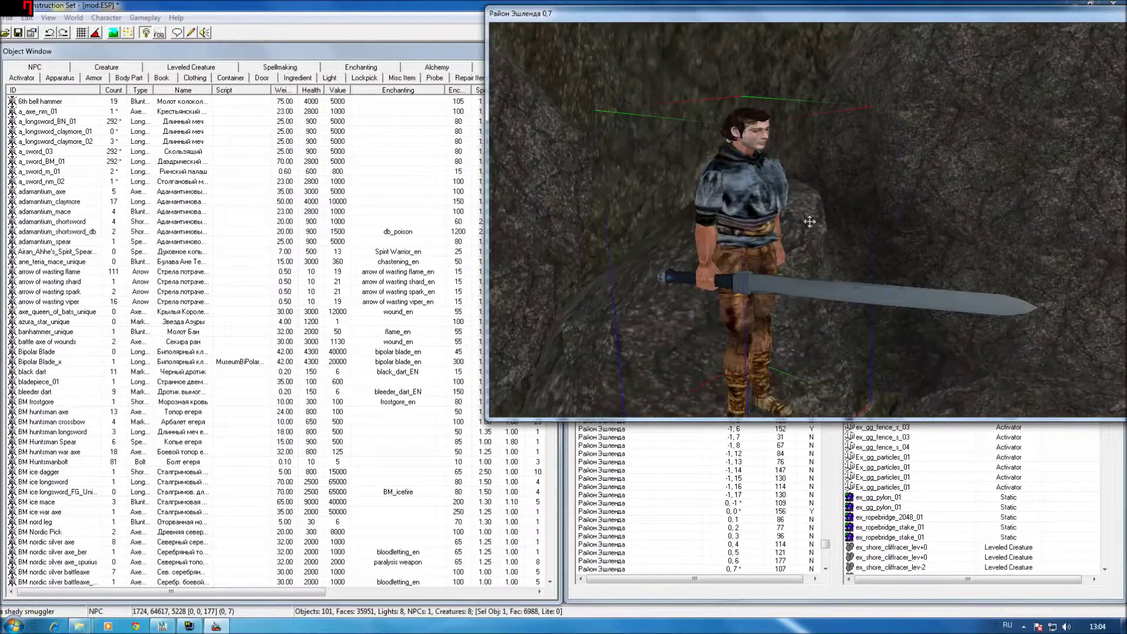
middle_drag(809, 220, 892, 193)
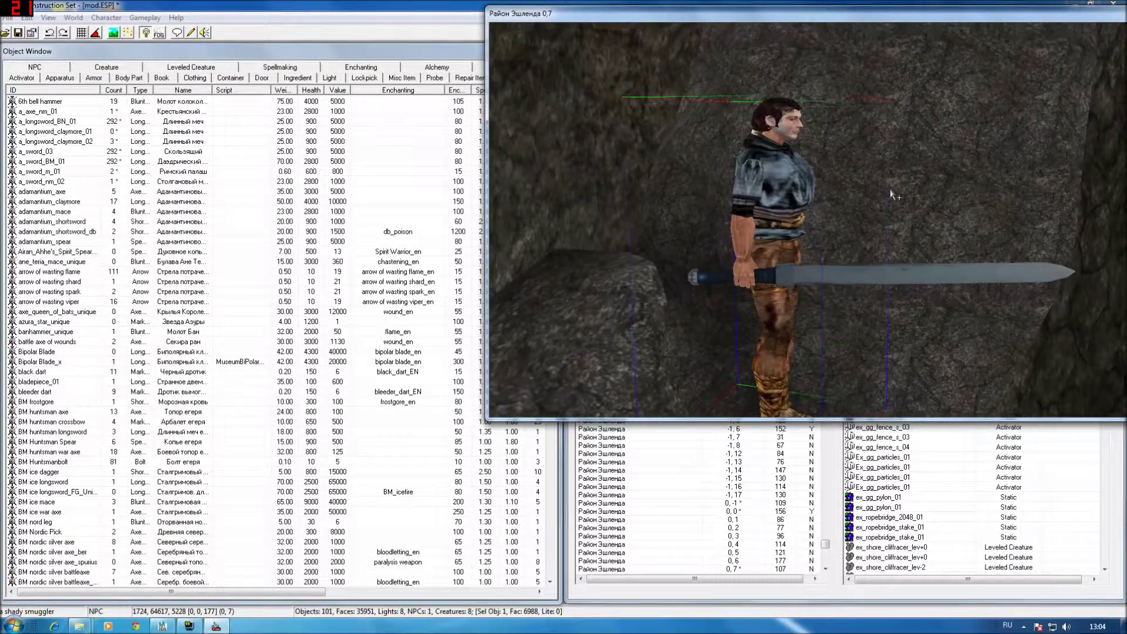
Step: Delete the sword from the smuggler's inventory, save him, and minimise the editor
double_click(783, 202)
click(640, 365)
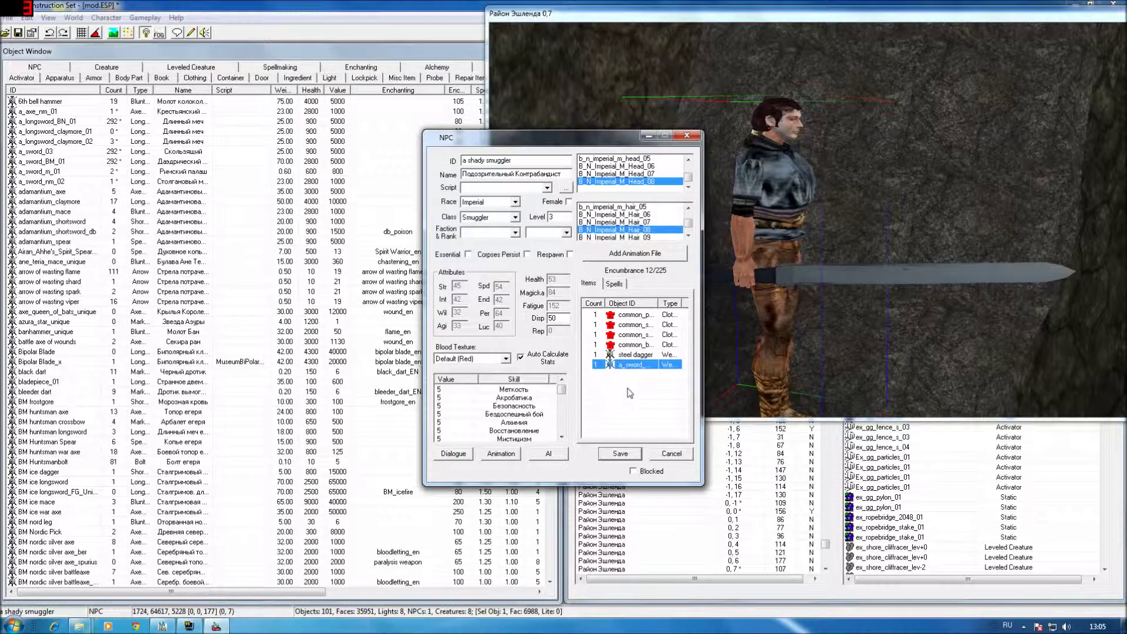
key(Delete)
click(633, 453)
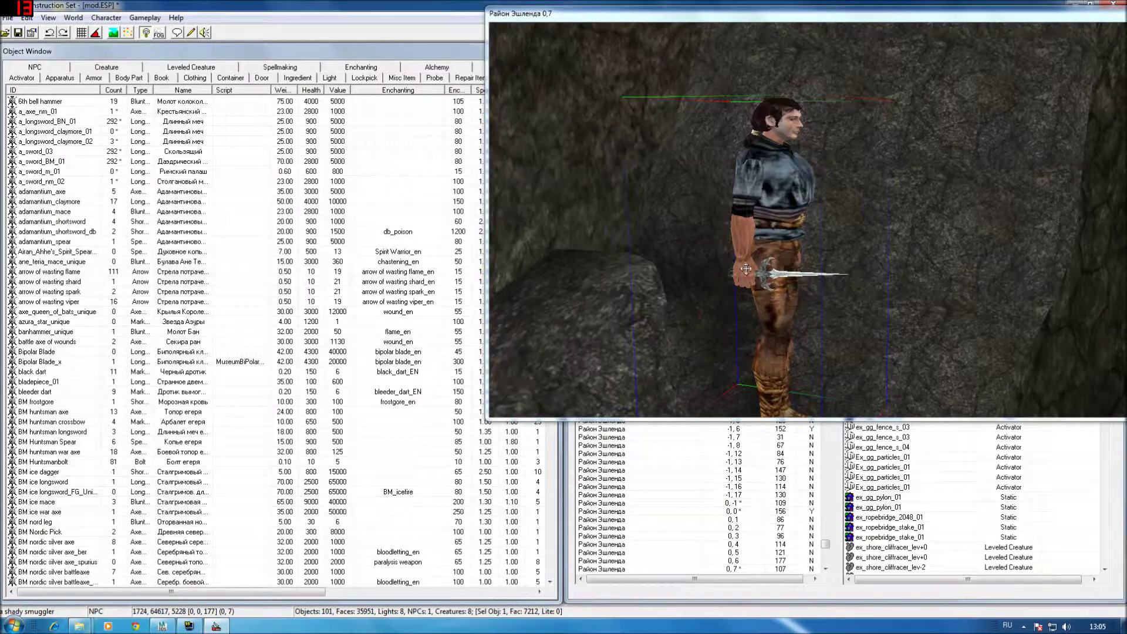
click(1071, 3)
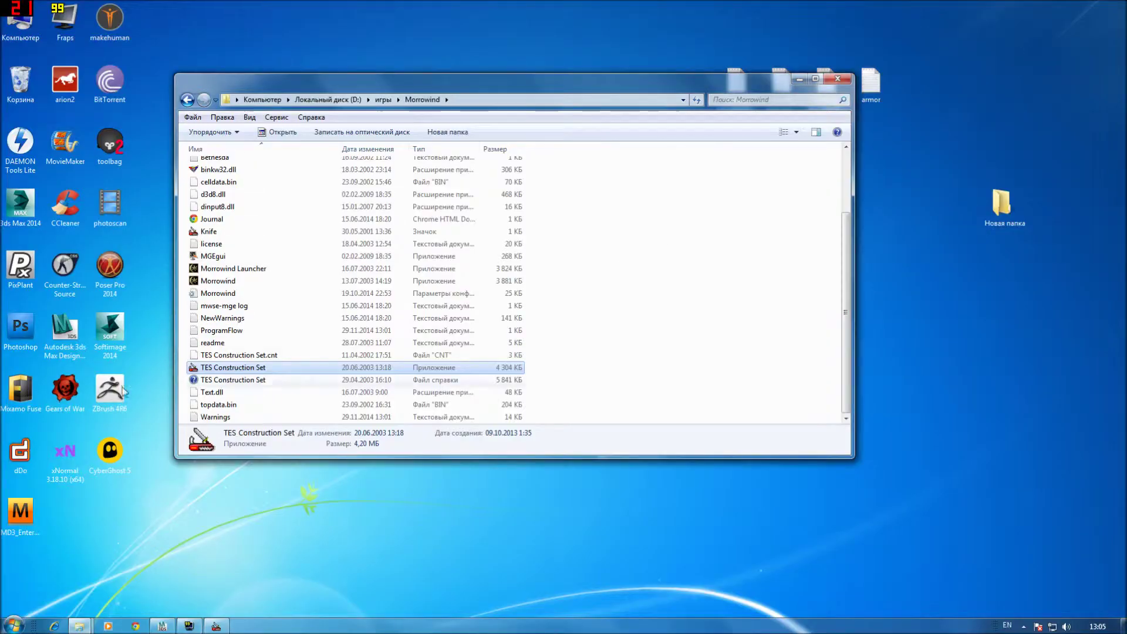
Step: Browse to Data Files\Meshes and locate the sword_m_01 model
scroll(307, 216, up, 5)
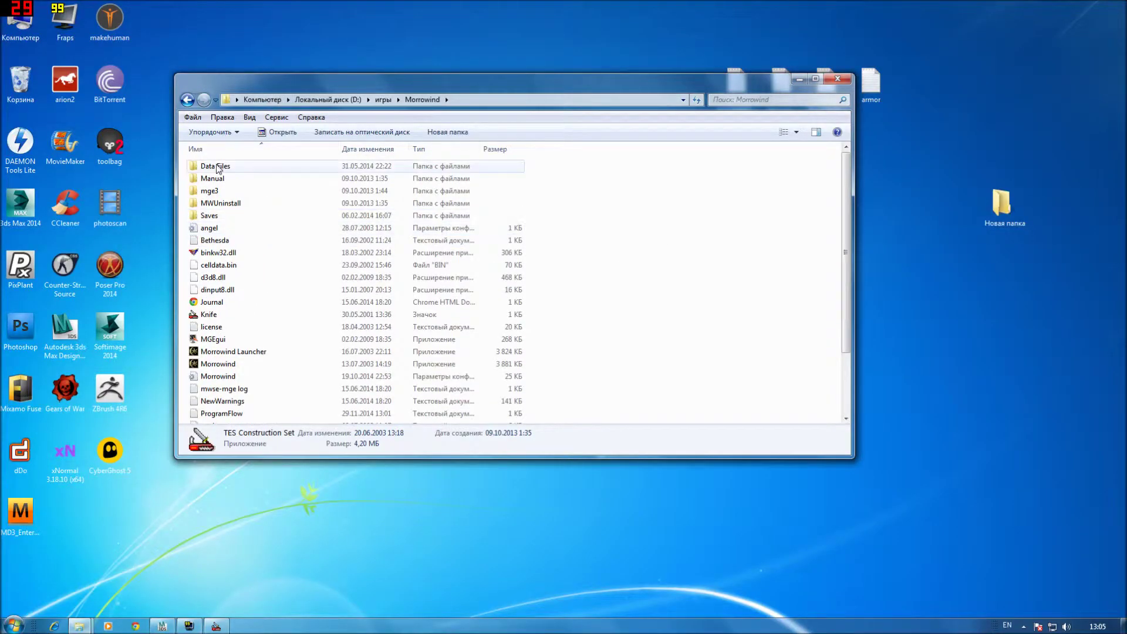
double_click(220, 166)
double_click(219, 203)
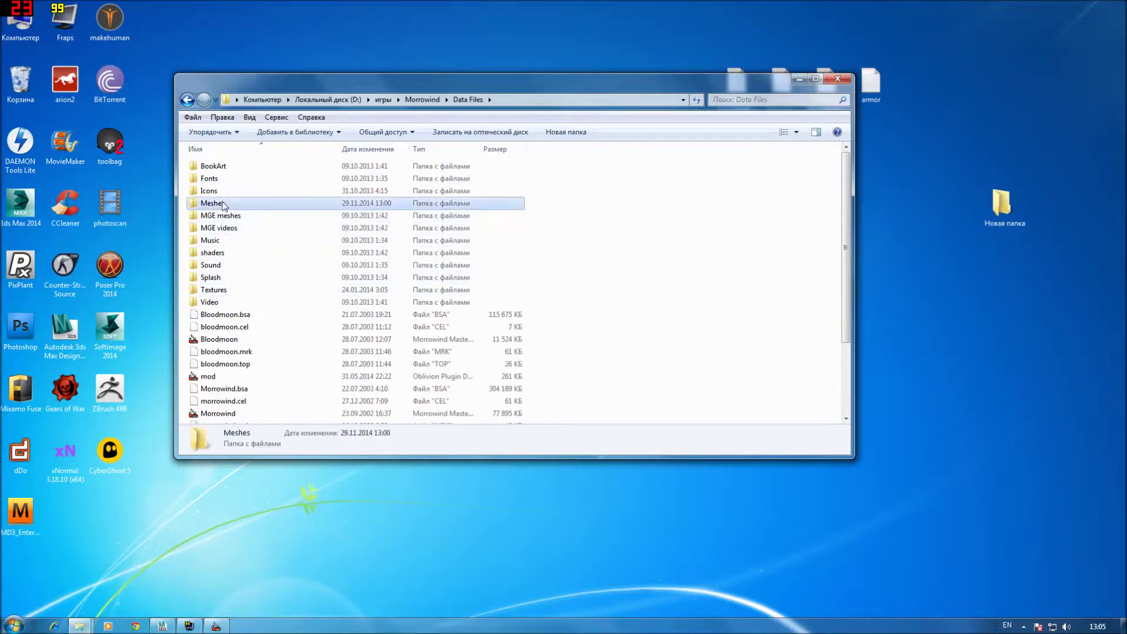
scroll(344, 246, down, 3)
scroll(339, 255, up, 2)
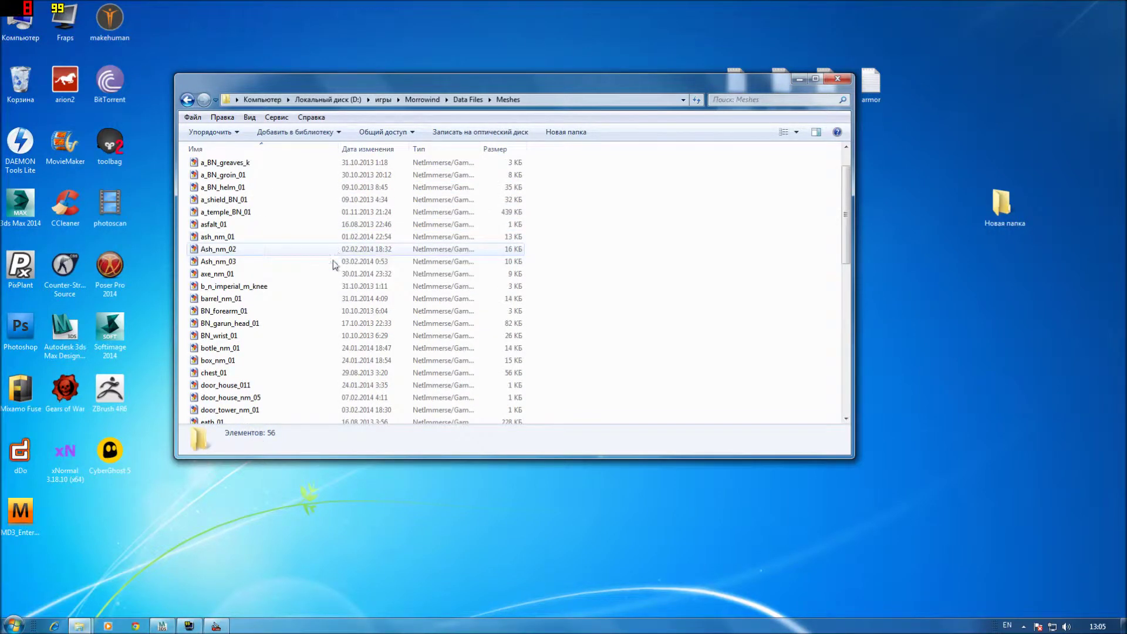
scroll(332, 268, down, 5)
scroll(330, 268, down, 5)
Step: Cut sword_m_01 from Meshes and paste it into the root of drive D:
right_click(241, 280)
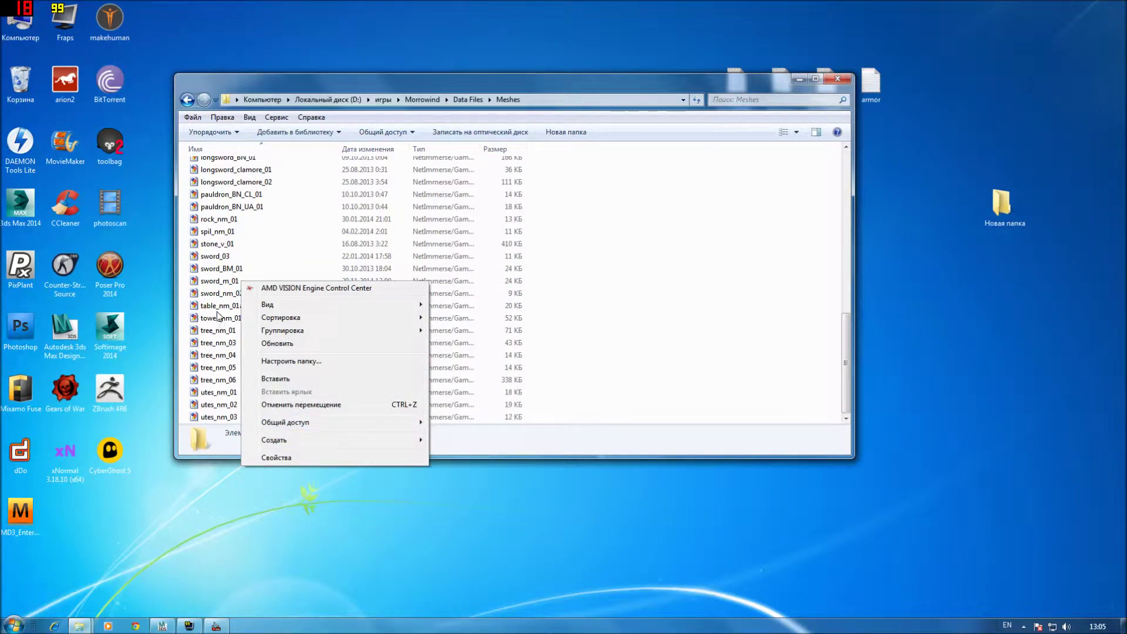
click(218, 306)
right_click(225, 281)
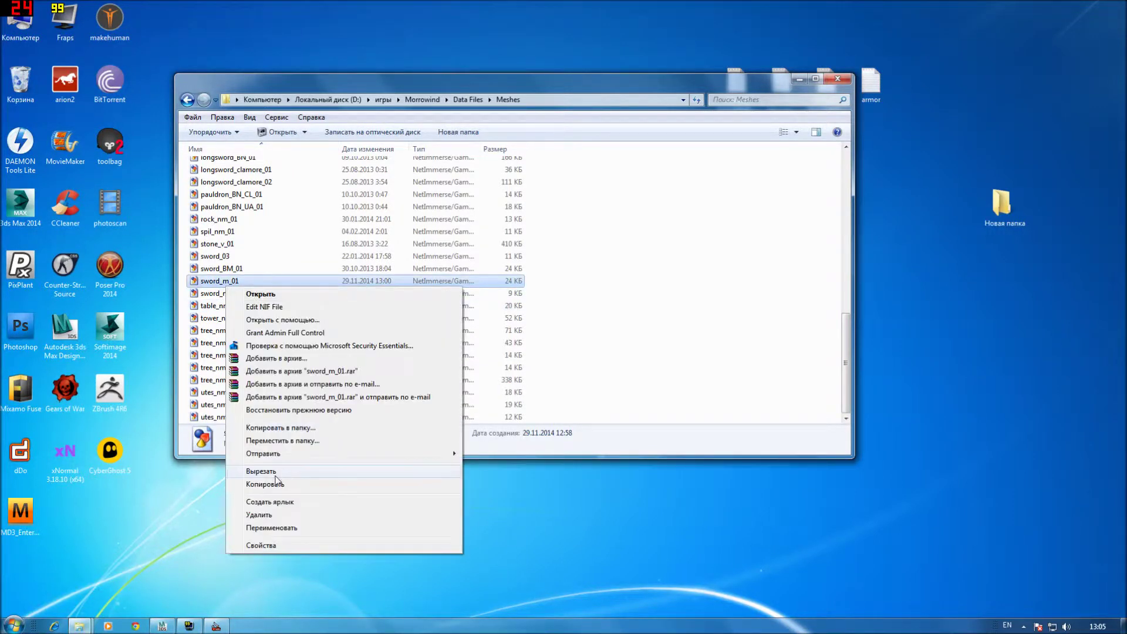
click(260, 471)
click(328, 99)
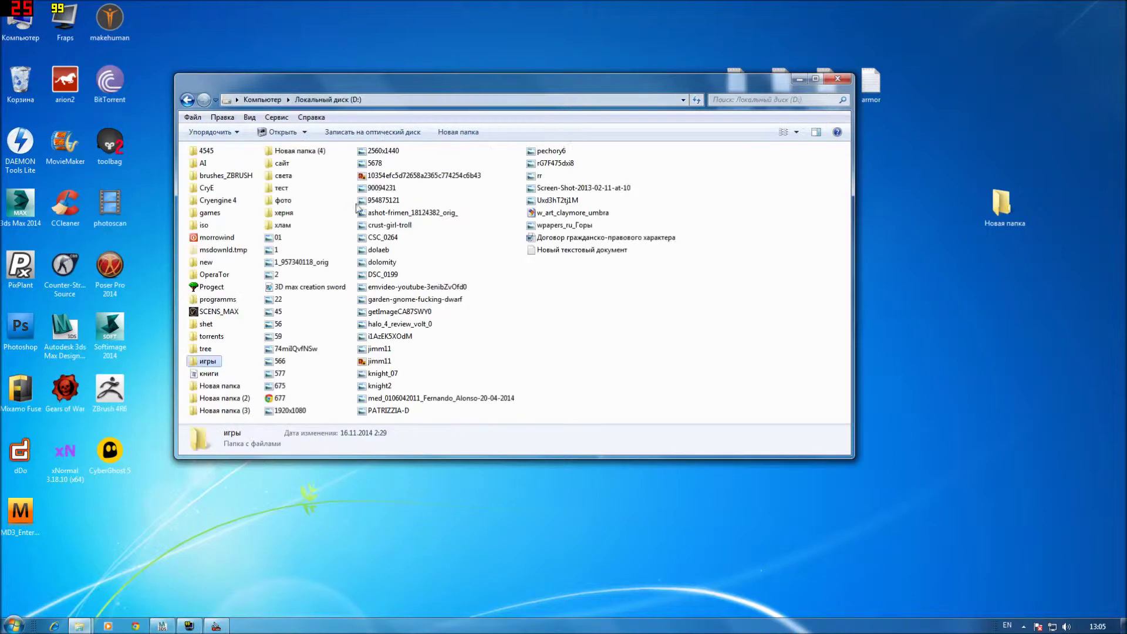
right_click(674, 282)
click(712, 383)
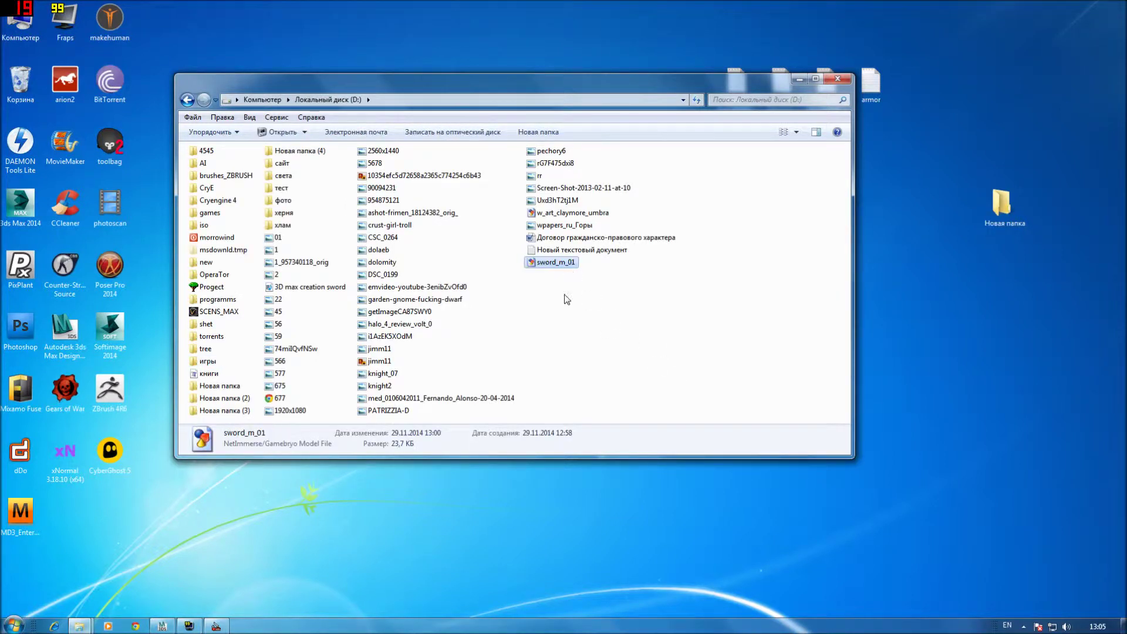
mouse_move(162, 626)
click(164, 627)
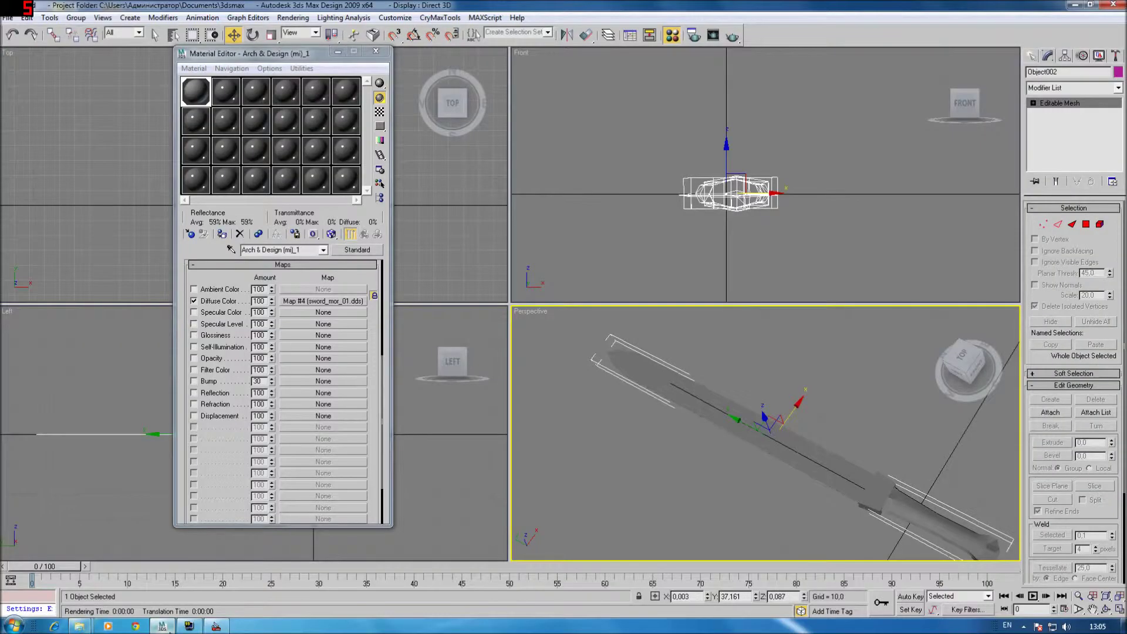
Step: Orbit to a top view and shrink the sword to about 84 percent
mouse_move(787, 495)
alt+middle_down()
mouse_move(734, 448)
mouse_move(961, 360)
alt+middle_up()
click(961, 360)
scroll(851, 464, up, 3)
scroll(720, 455, down, 2)
key(e)
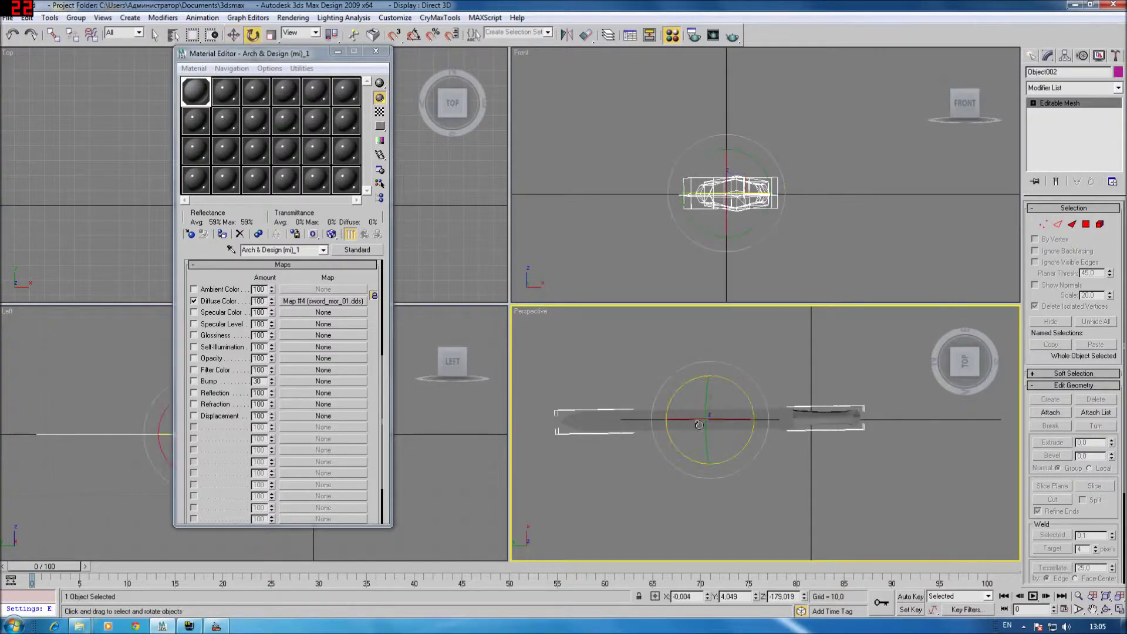
right_click(748, 444)
click(763, 461)
drag(702, 413, 696, 421)
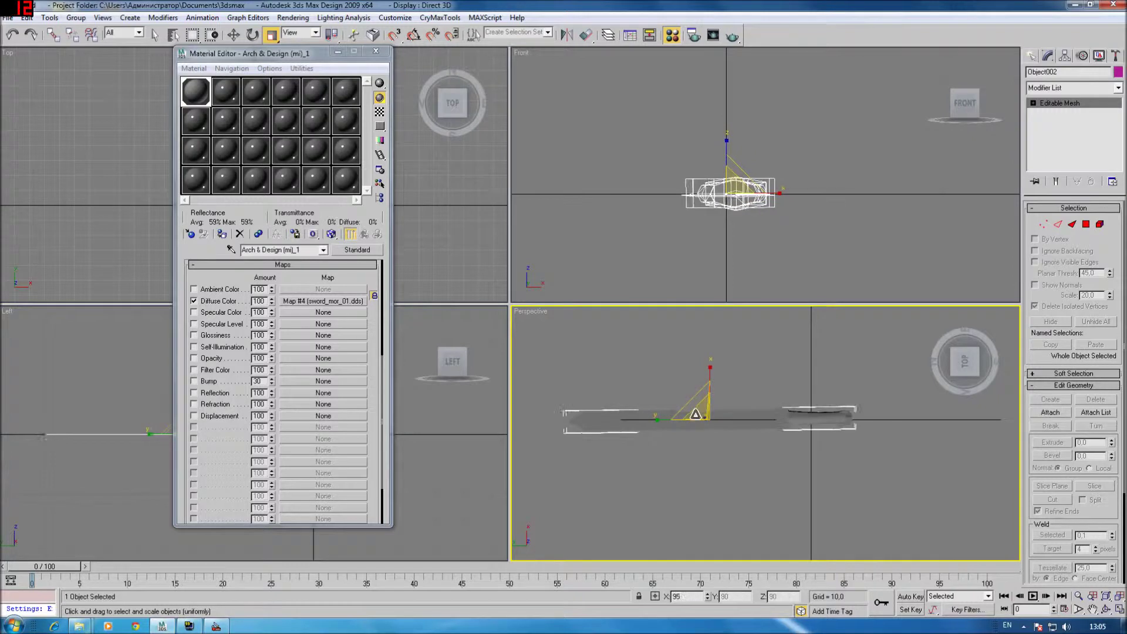
drag(695, 422, 695, 424)
Step: Slide the sword along its length and fine-tune its overall size
key(w)
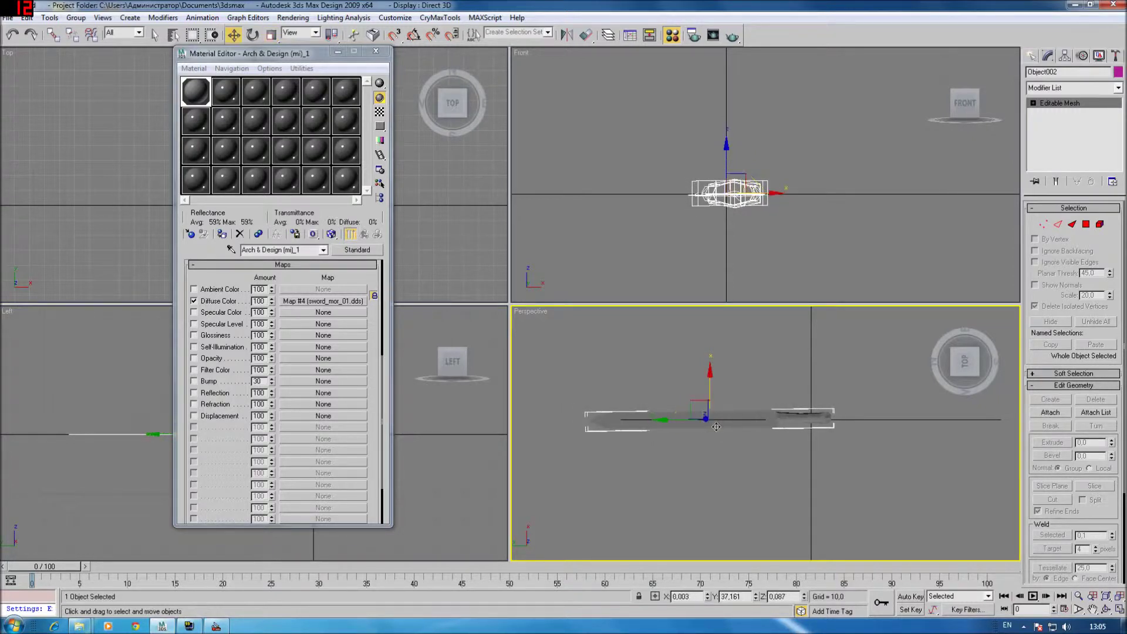
right_click(731, 435)
key(Escape)
drag(667, 418, 683, 420)
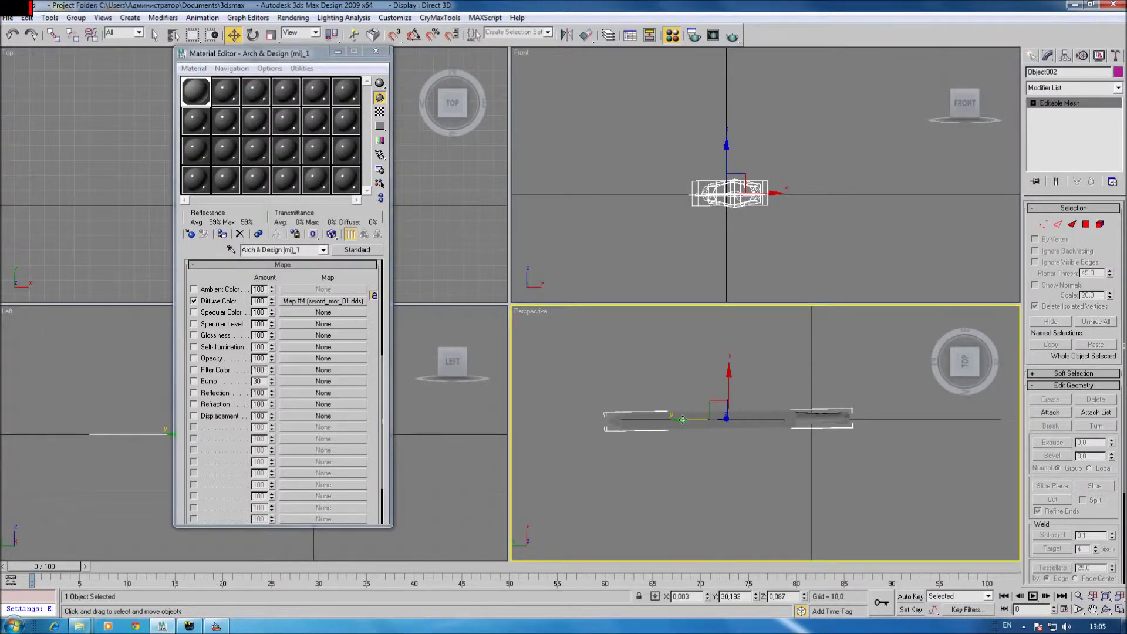
right_click(685, 424)
click(708, 452)
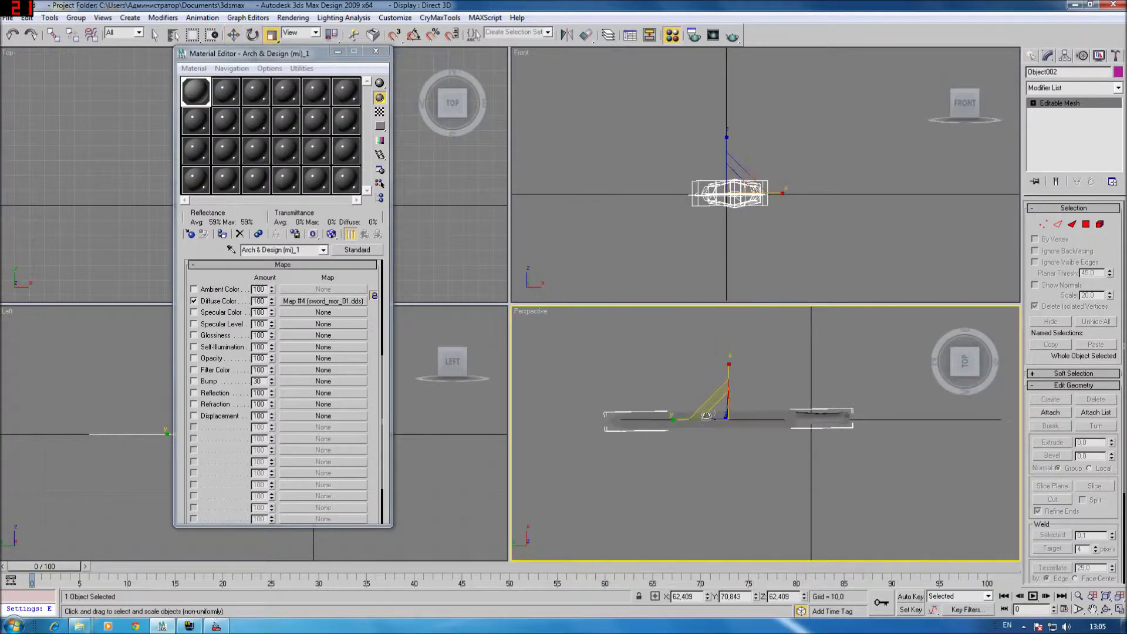
drag(717, 411, 718, 411)
right_click(744, 411)
click(757, 424)
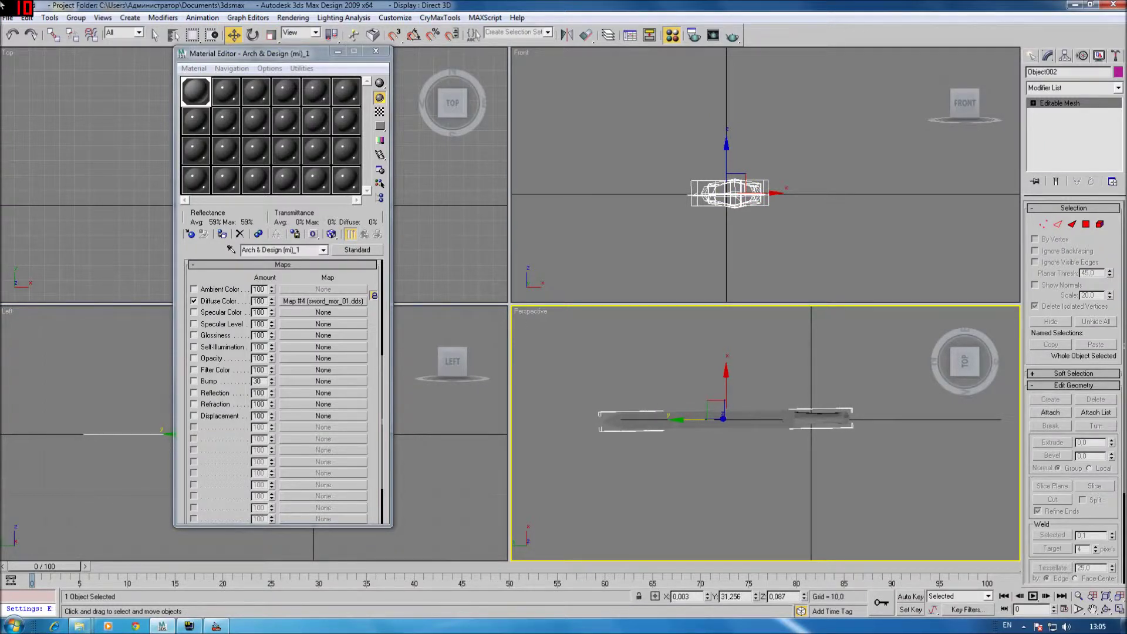
click(8, 22)
Step: Export the selected sword over D:\sword_m_01.nif with Game set to Morrowind
click(59, 320)
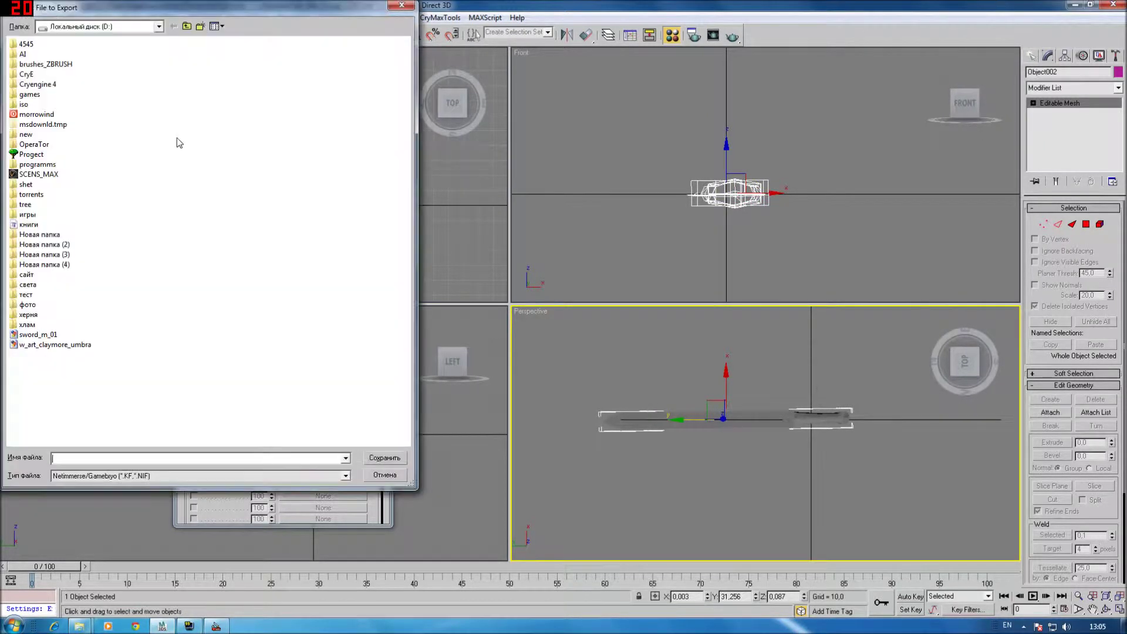
double_click(38, 335)
click(564, 352)
click(513, 198)
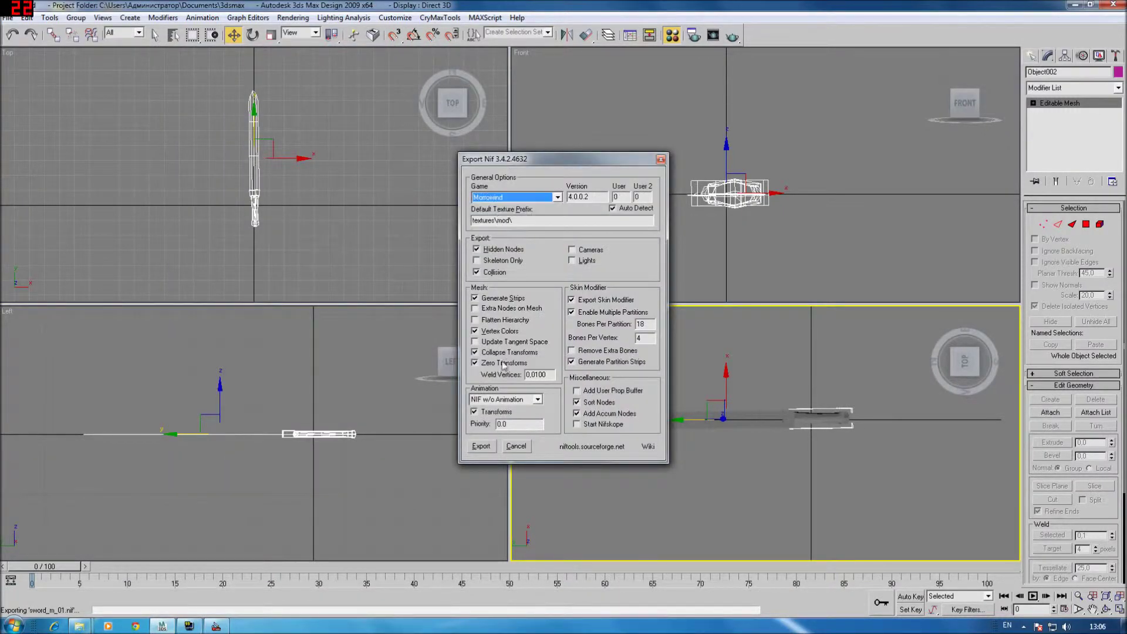
click(482, 446)
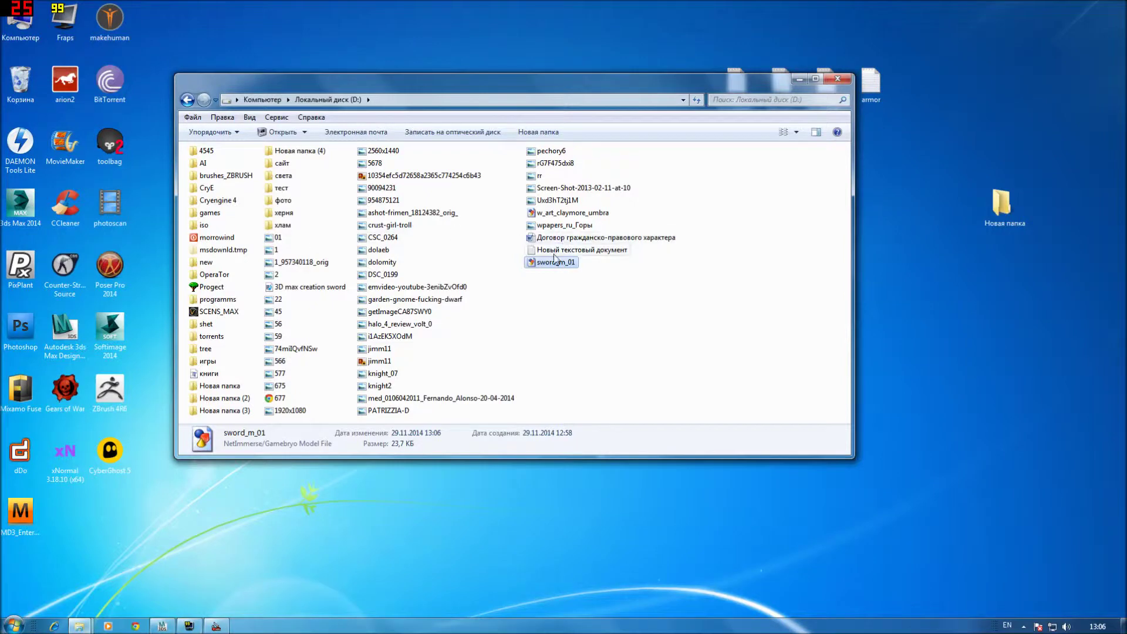
Step: Cut the new sword_m_01 from drive D and paste it into Data Files\Meshes
right_click(549, 271)
click(547, 266)
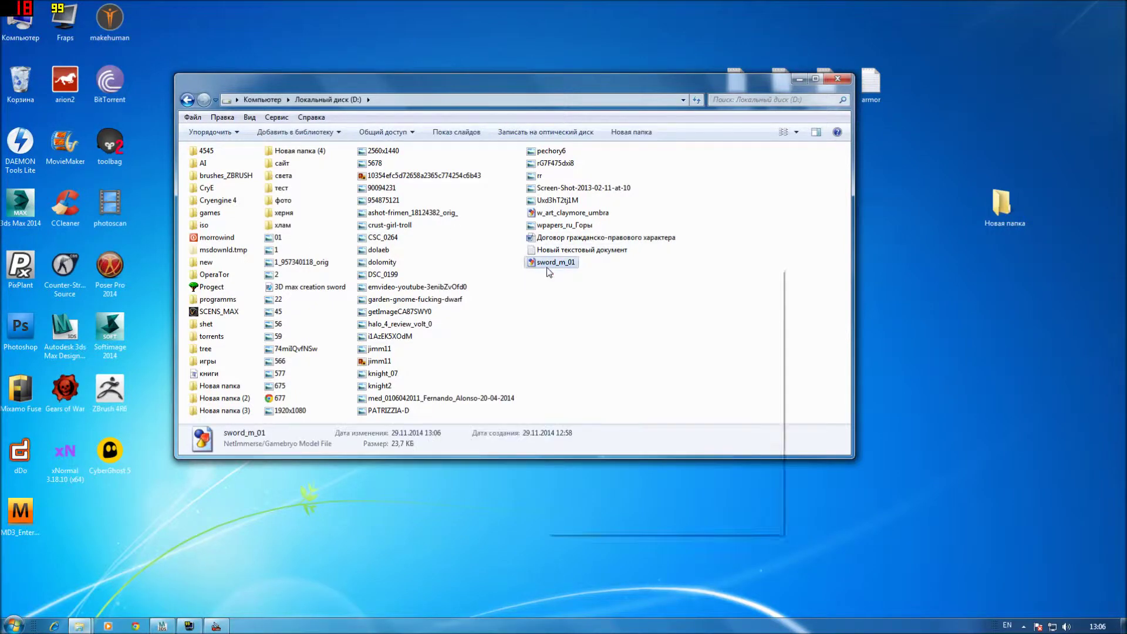
right_click(547, 267)
click(578, 452)
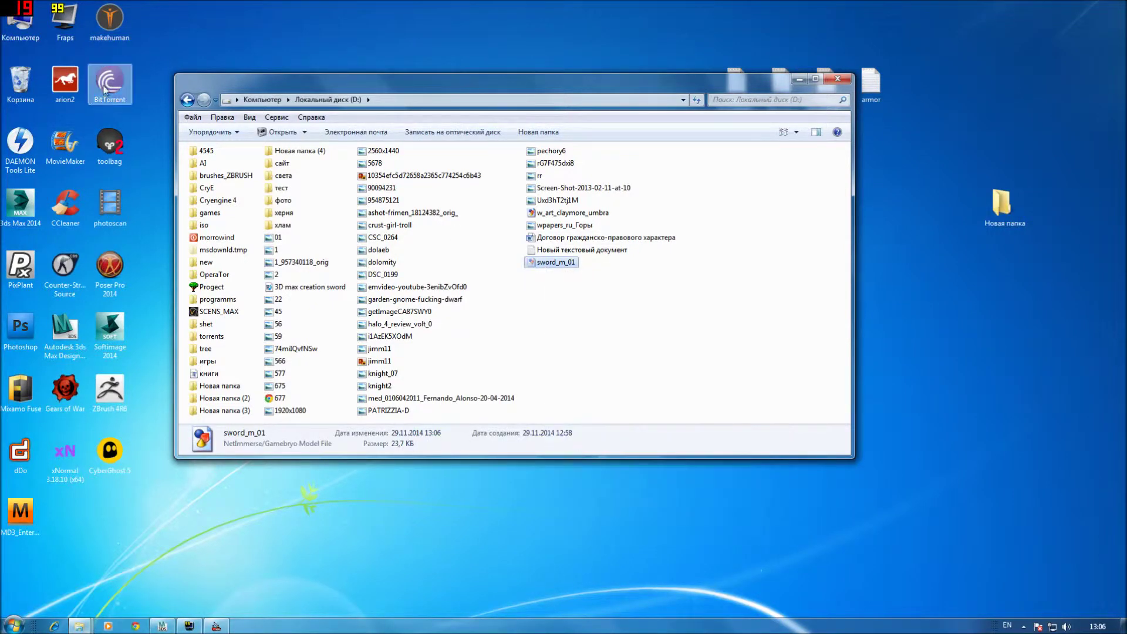
click(187, 99)
click(204, 100)
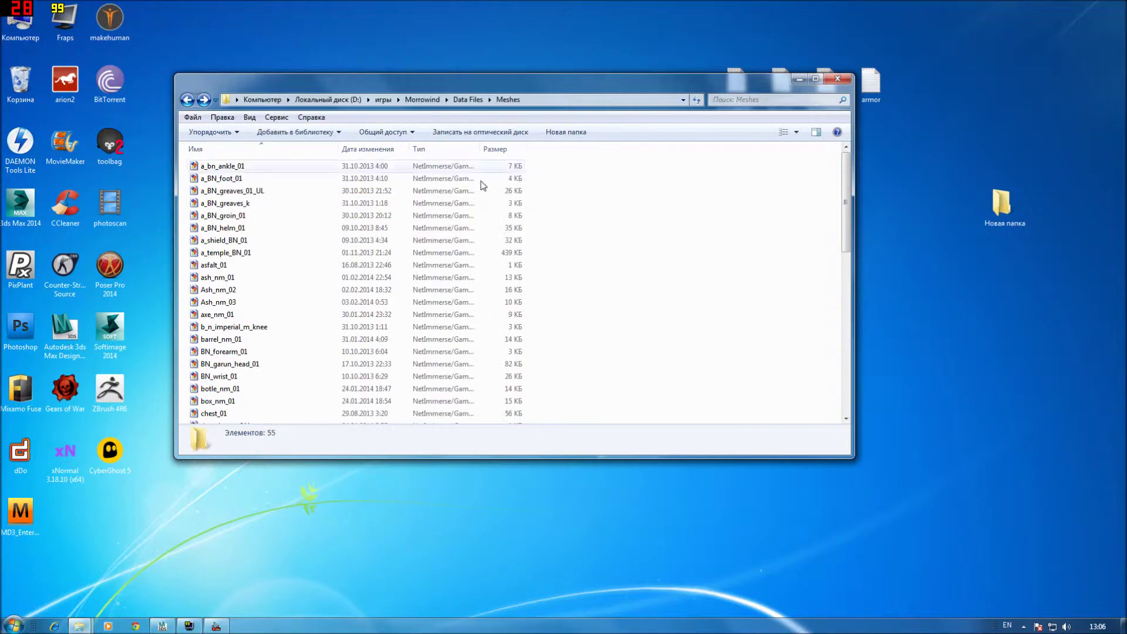
right_click(654, 203)
click(704, 300)
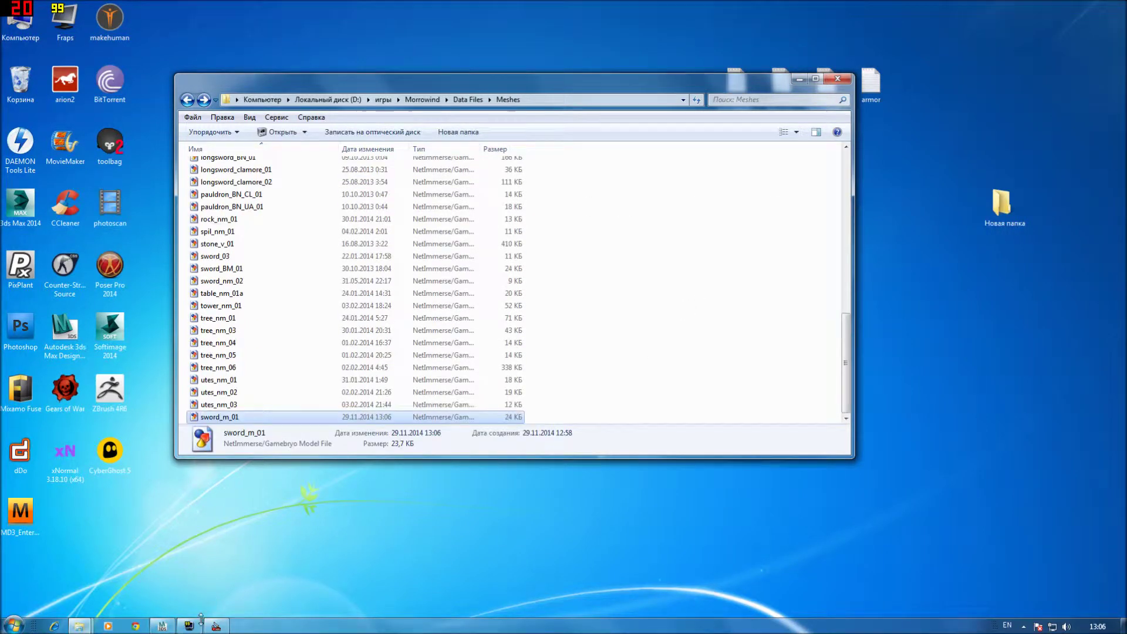
click(216, 626)
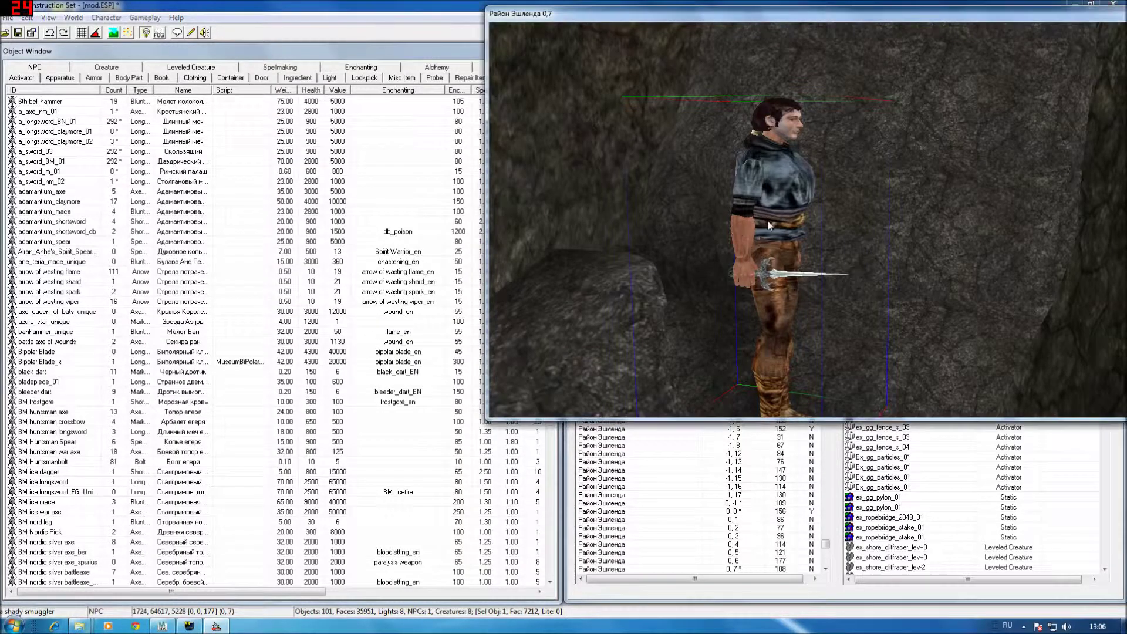
Step: Drag a_sword_m_01 into the smuggler's Items list and save him
double_click(767, 222)
click(183, 172)
drag(198, 172, 613, 387)
click(620, 453)
Step: Turn the preview to check the rescaled sword from behind and in left profile
click(772, 266)
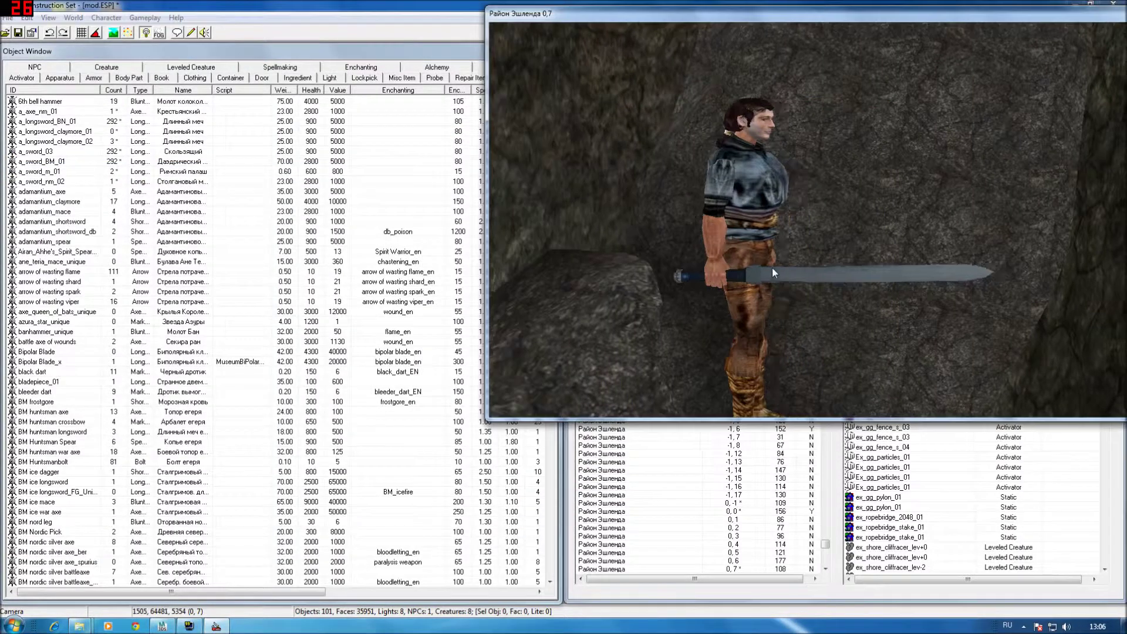
right_drag(745, 235, 787, 257)
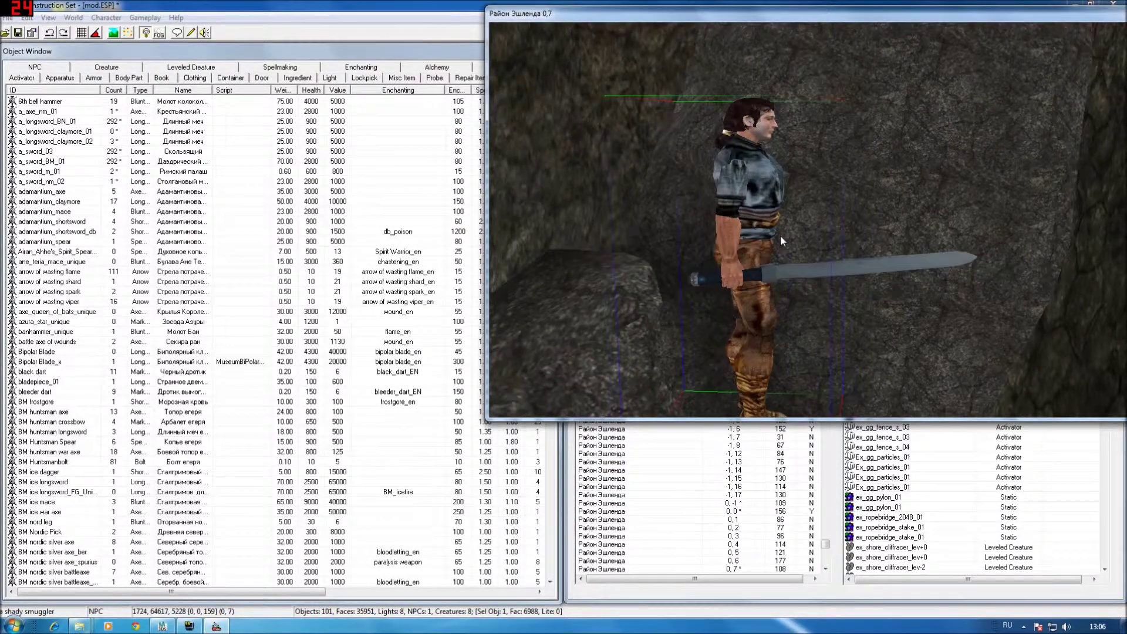
scroll(787, 257, up, 5)
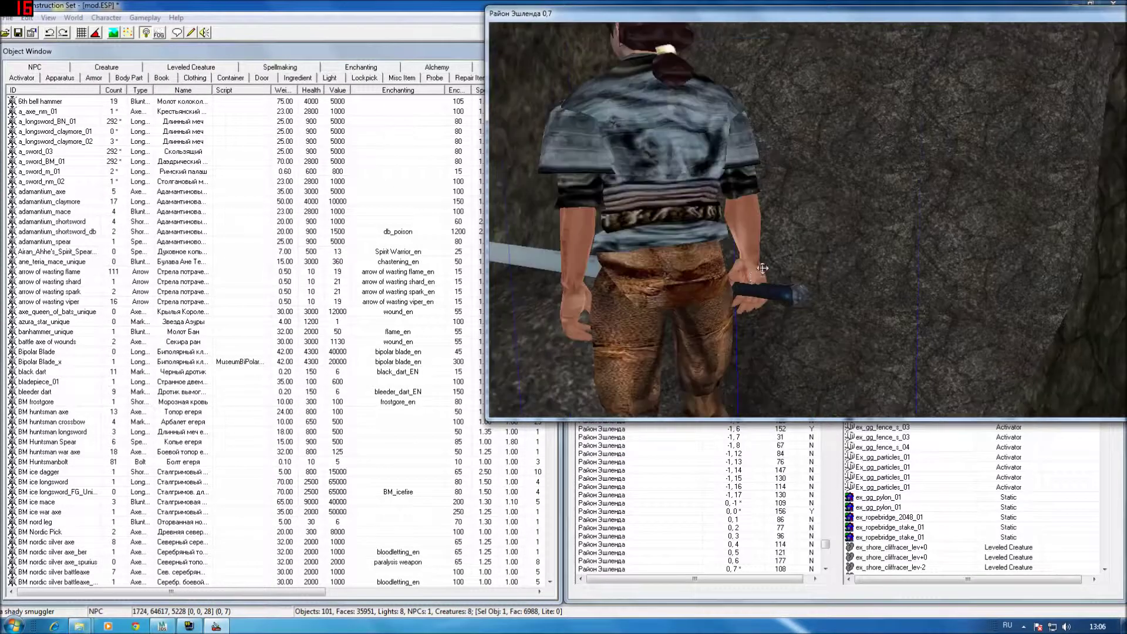
right_drag(699, 275, 800, 262)
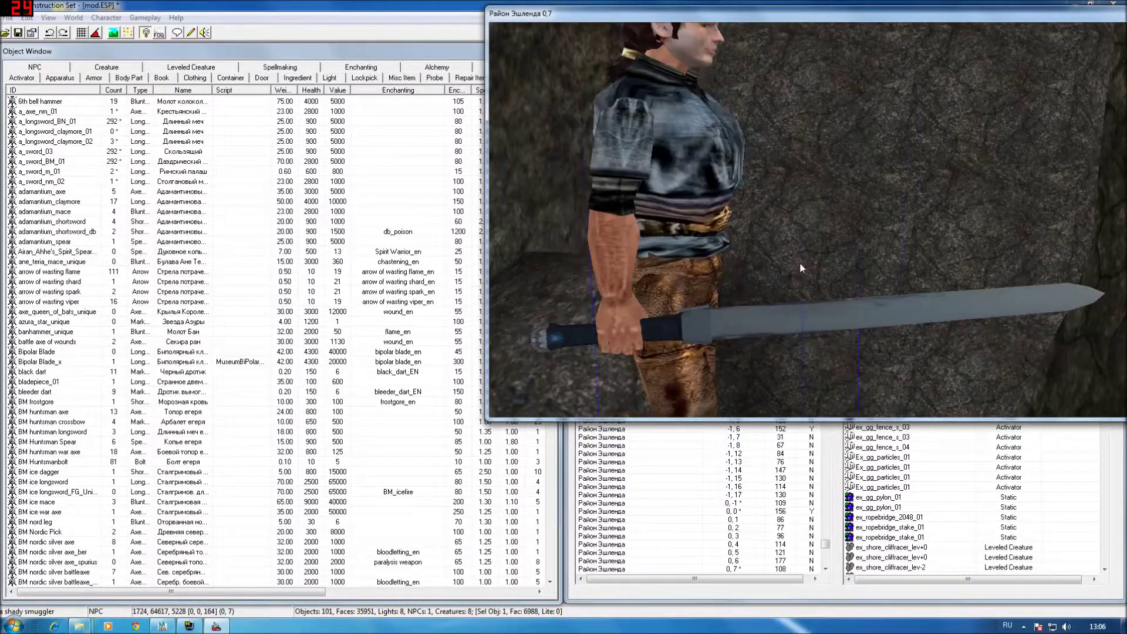
scroll(799, 263, down, 5)
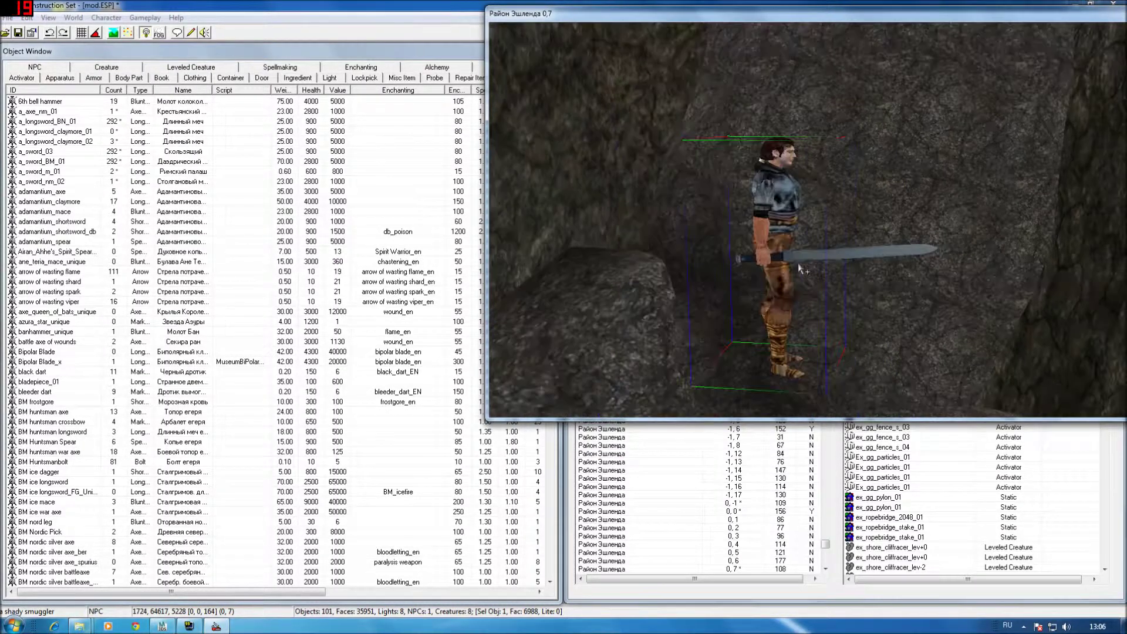
Step: Remove the a_sword item from the smuggler, delete the test NPC, and minimise the editor
scroll(798, 263, up, 3)
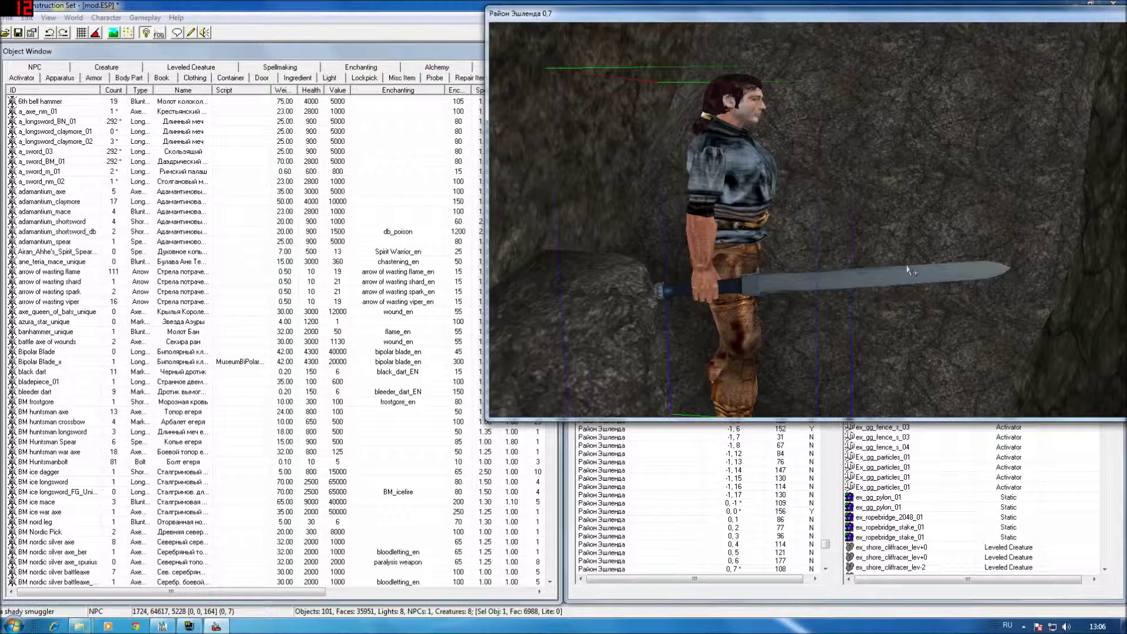
double_click(740, 237)
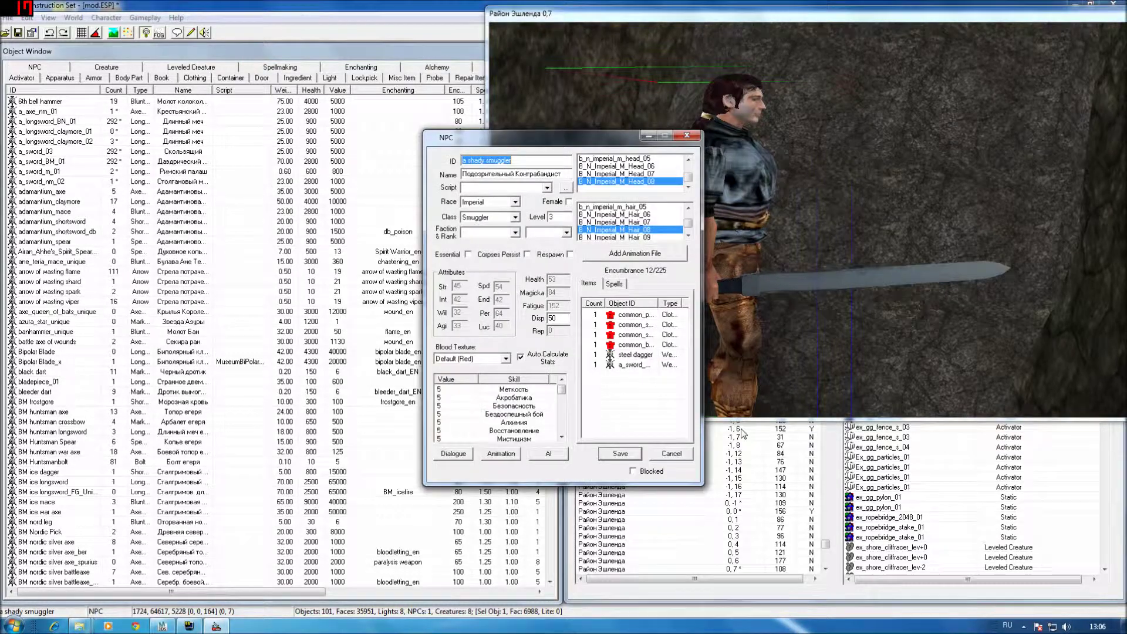
click(633, 367)
key(Delete)
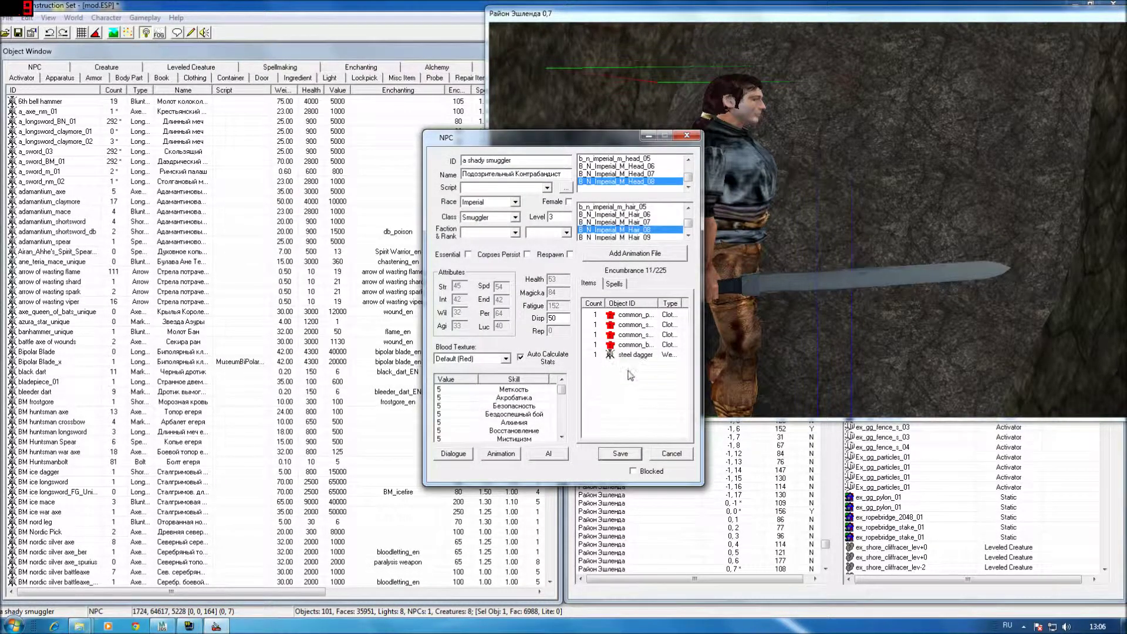
click(610, 454)
key(Delete)
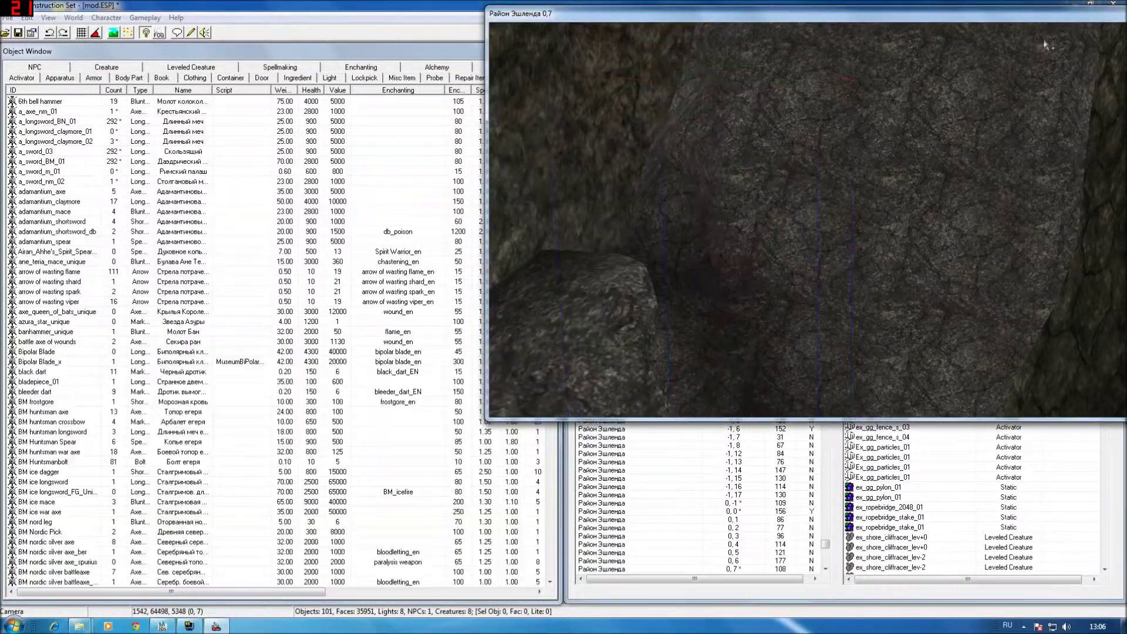
click(1085, 6)
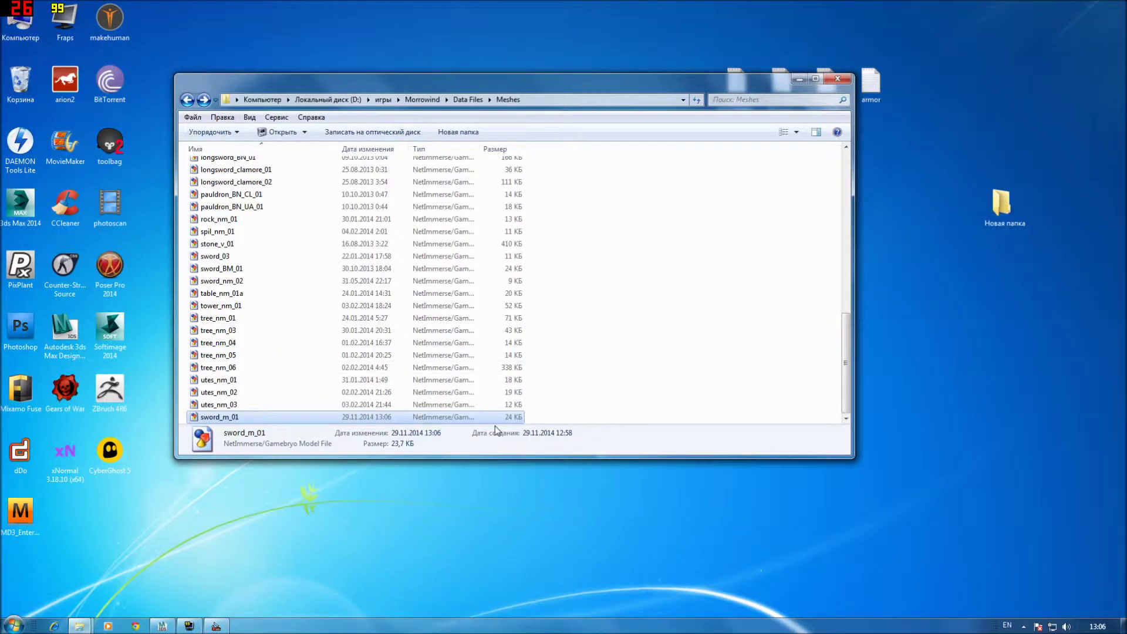
Step: Cut sword_m_01 from Meshes and paste it back into the root of drive D
click(170, 627)
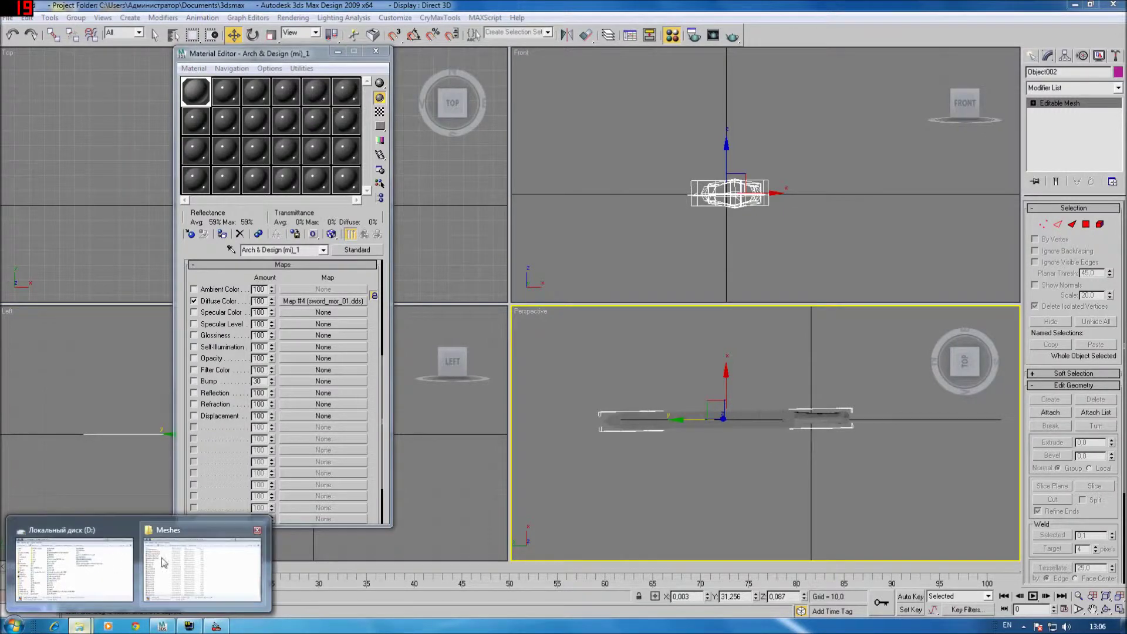
click(76, 563)
right_click(315, 418)
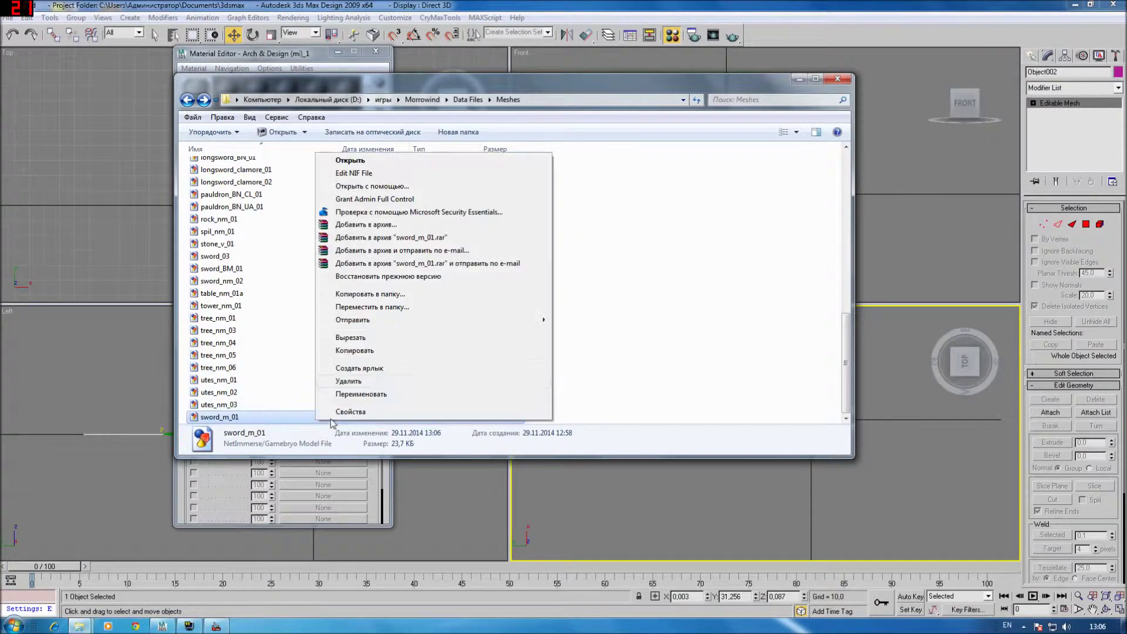
click(383, 343)
click(328, 99)
right_click(727, 324)
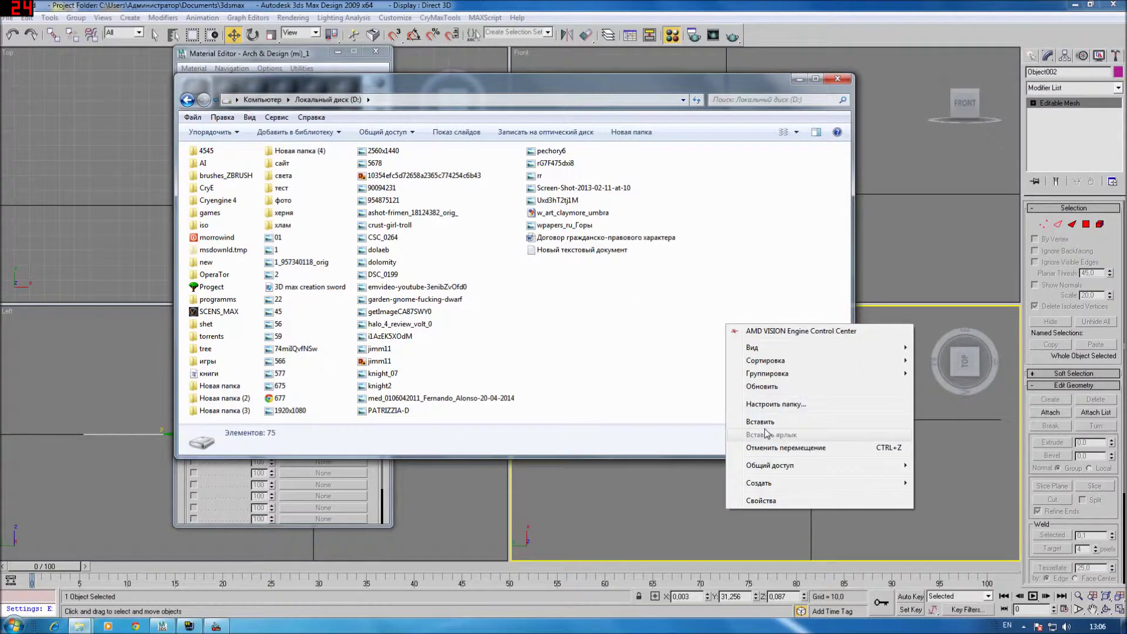
click(761, 422)
Step: Shrink the sword slightly in 3ds Max and shift it along its Y axis
click(652, 5)
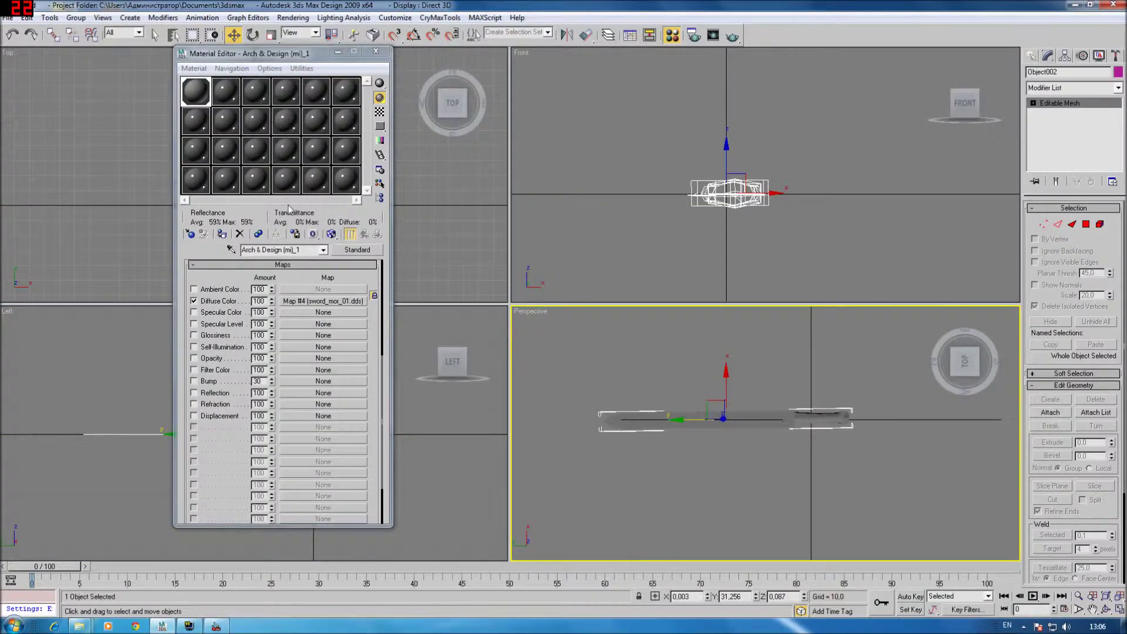
right_click(812, 438)
click(816, 450)
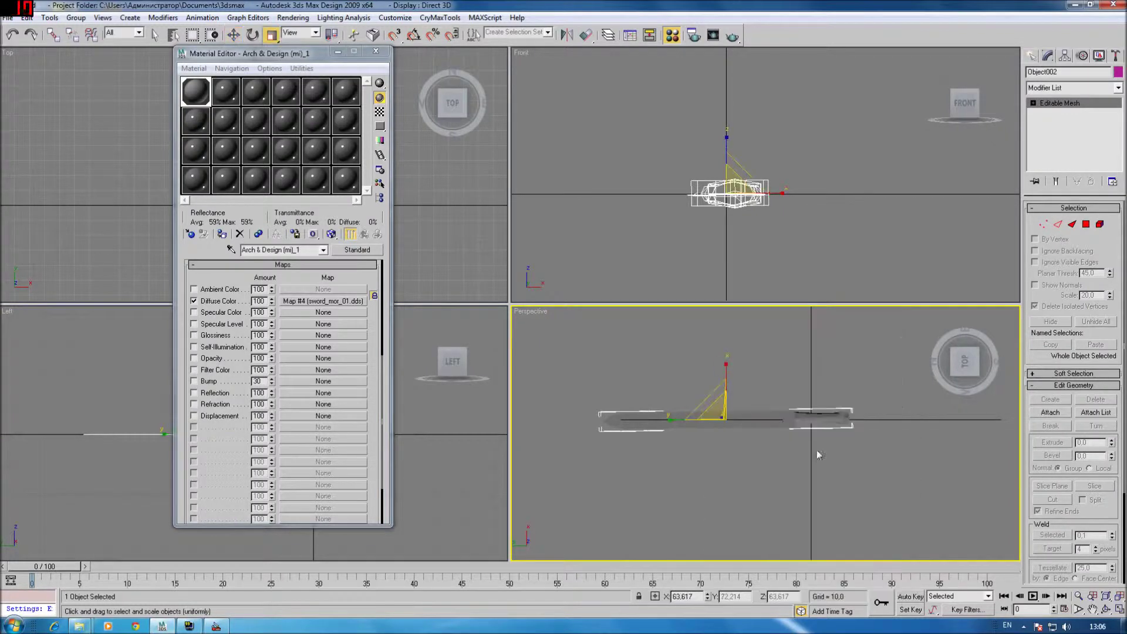
drag(719, 409, 713, 411)
right_click(713, 411)
click(724, 422)
drag(686, 421, 697, 424)
click(8, 18)
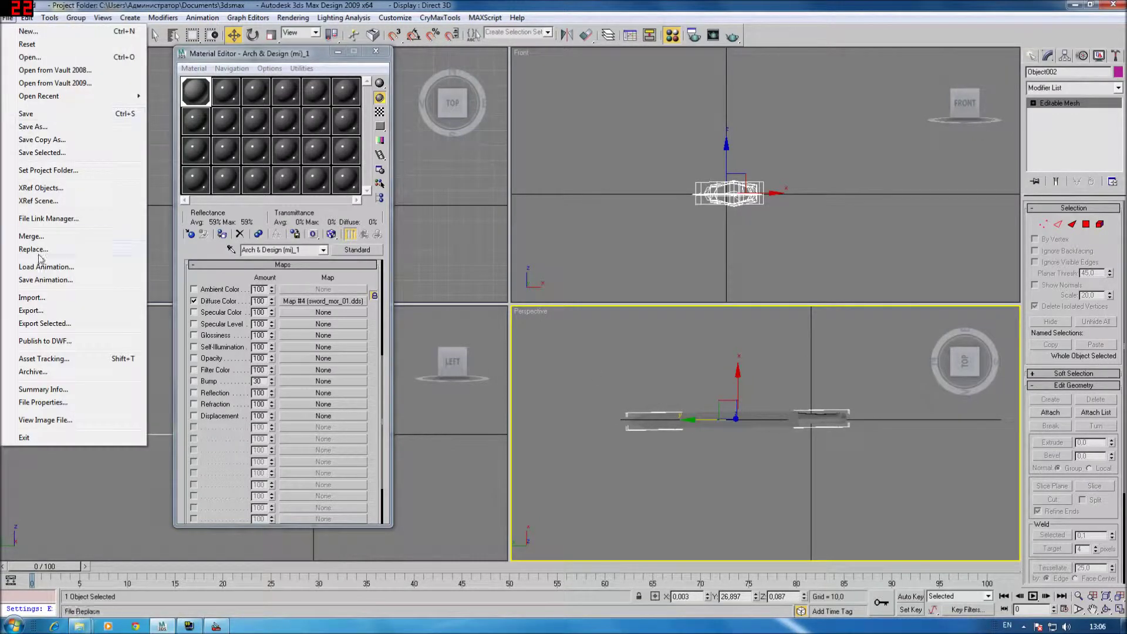
Step: Re-export the rescaled sword over D:\sword_m_01.nif, choosing Morrowind as the target game
click(24, 309)
double_click(35, 338)
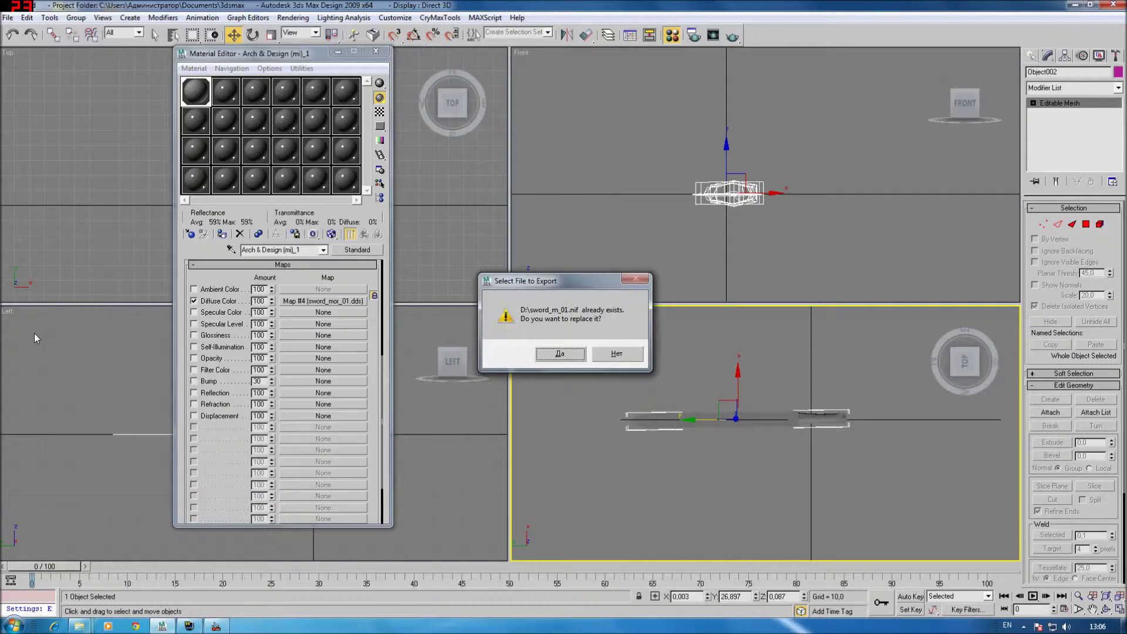
click(546, 355)
click(528, 206)
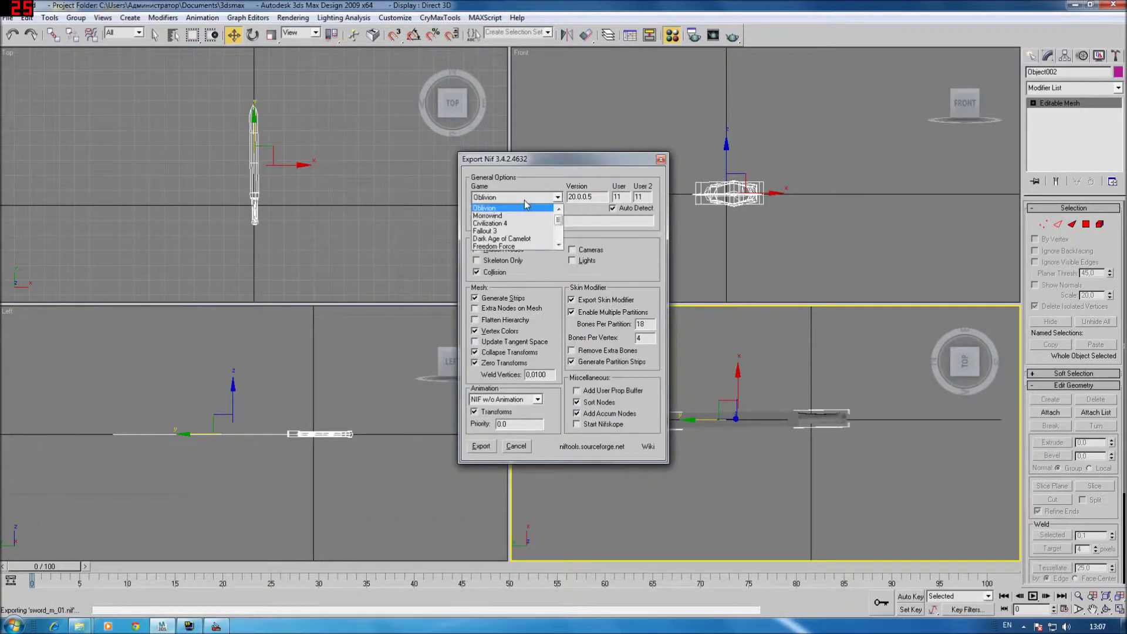
click(499, 222)
click(480, 447)
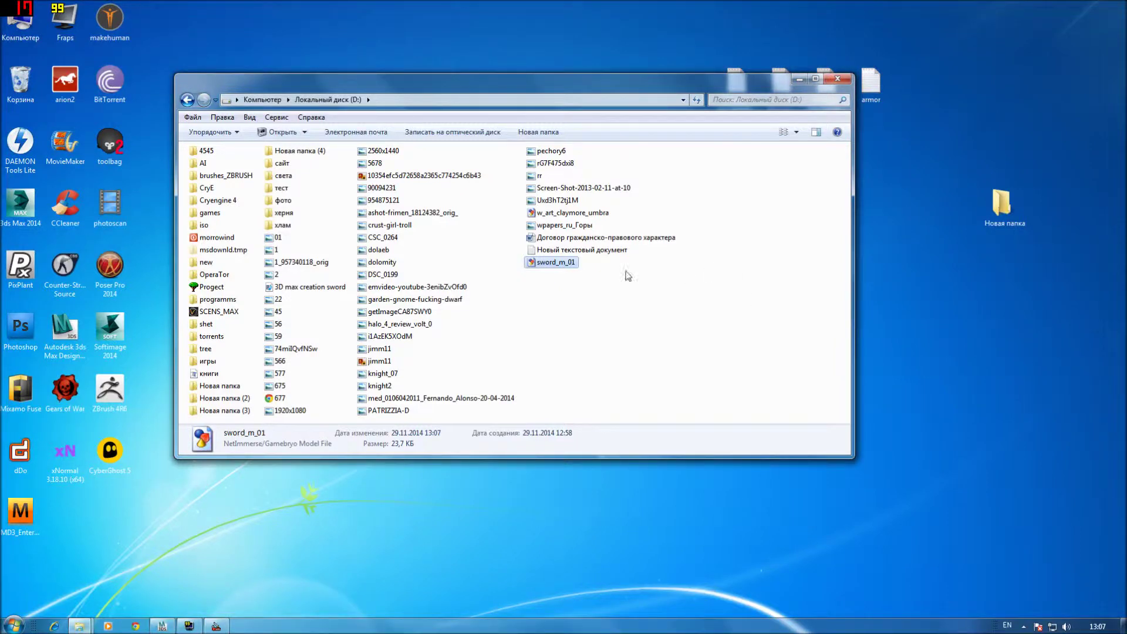
Step: Copy the exported sword_m_01 from drive D into Morrowind's Meshes folder
right_click(541, 266)
click(561, 464)
click(188, 100)
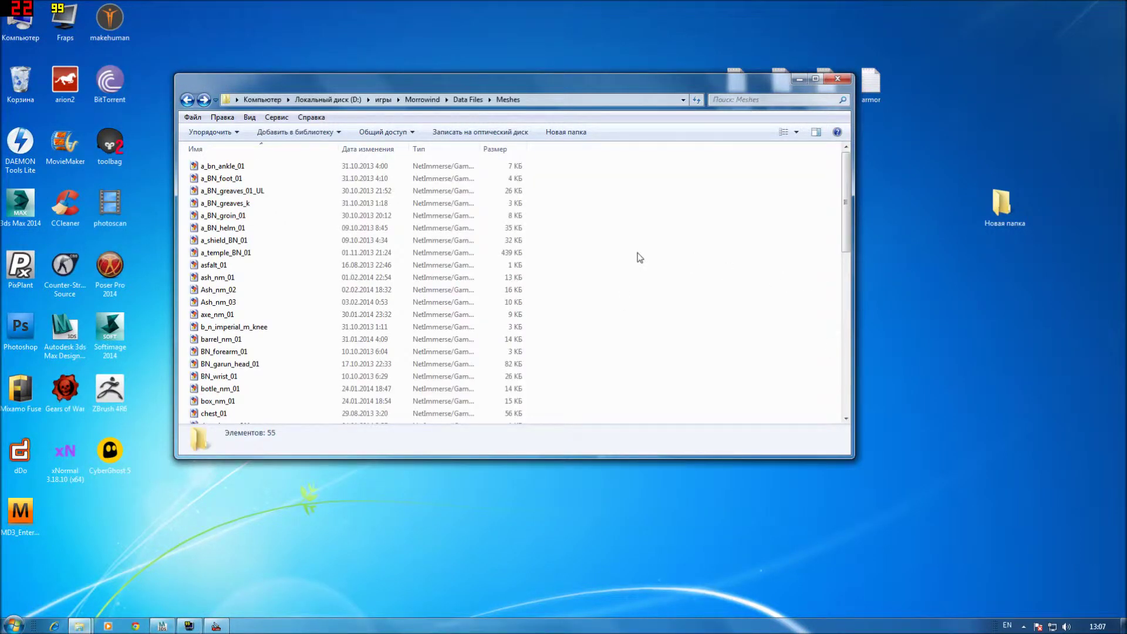
right_click(720, 322)
click(734, 345)
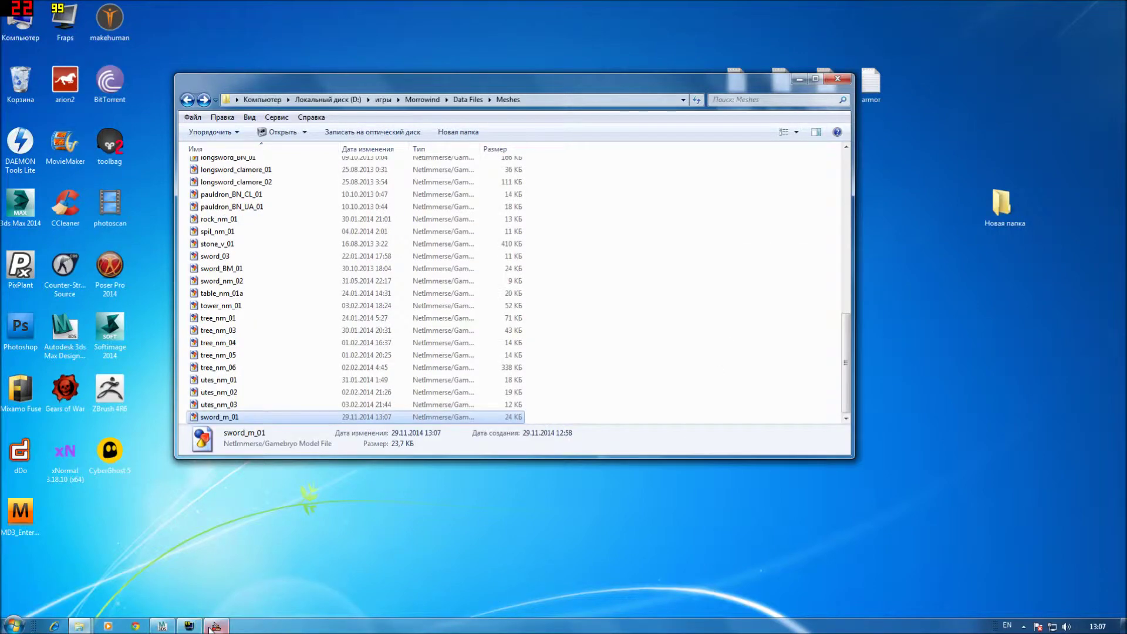
click(216, 626)
middle_drag(631, 416, 771, 306)
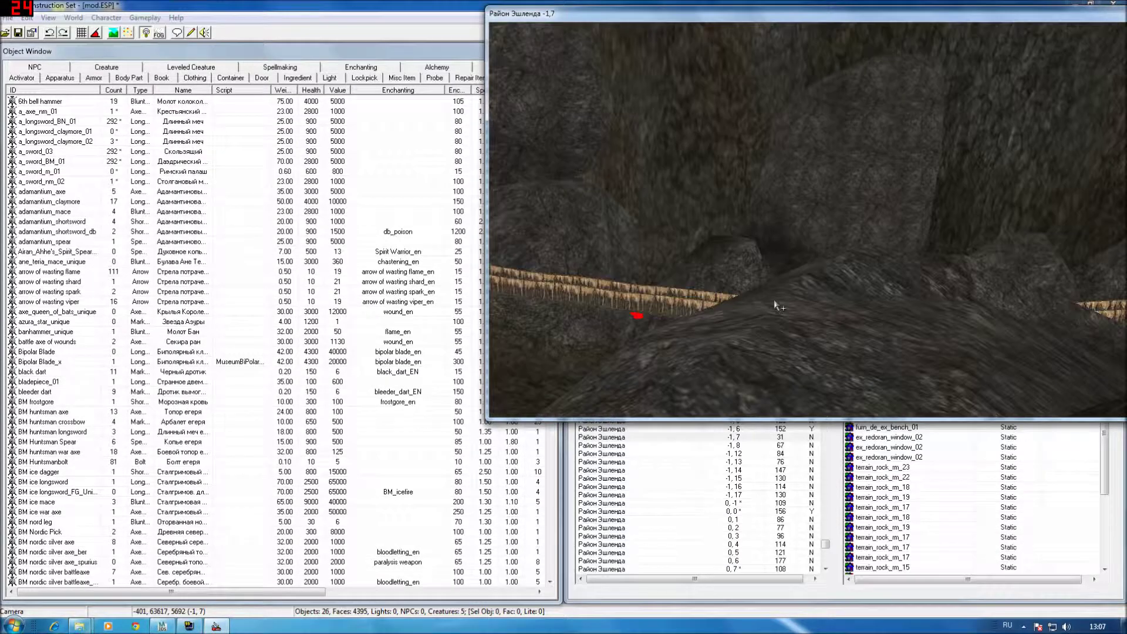
Step: Place a shady smuggler NPC by the rope bridge, turned to face the camera
middle_drag(576, 198, 635, 248)
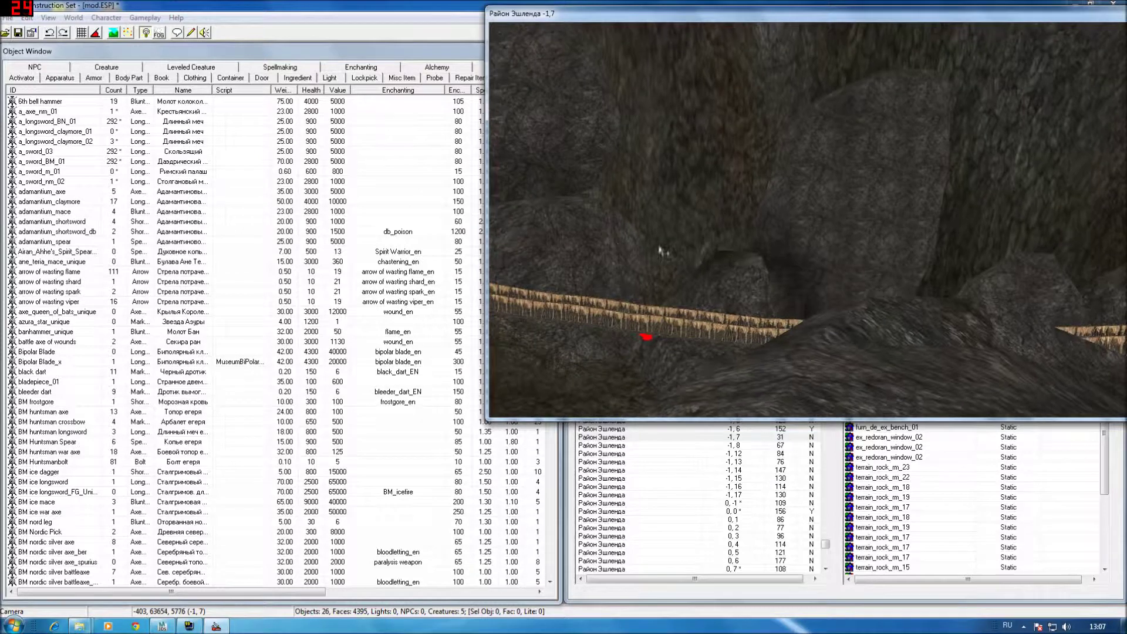
shift+drag(700, 338, 452, 359)
scroll(528, 249, up, 3)
scroll(529, 250, up, 3)
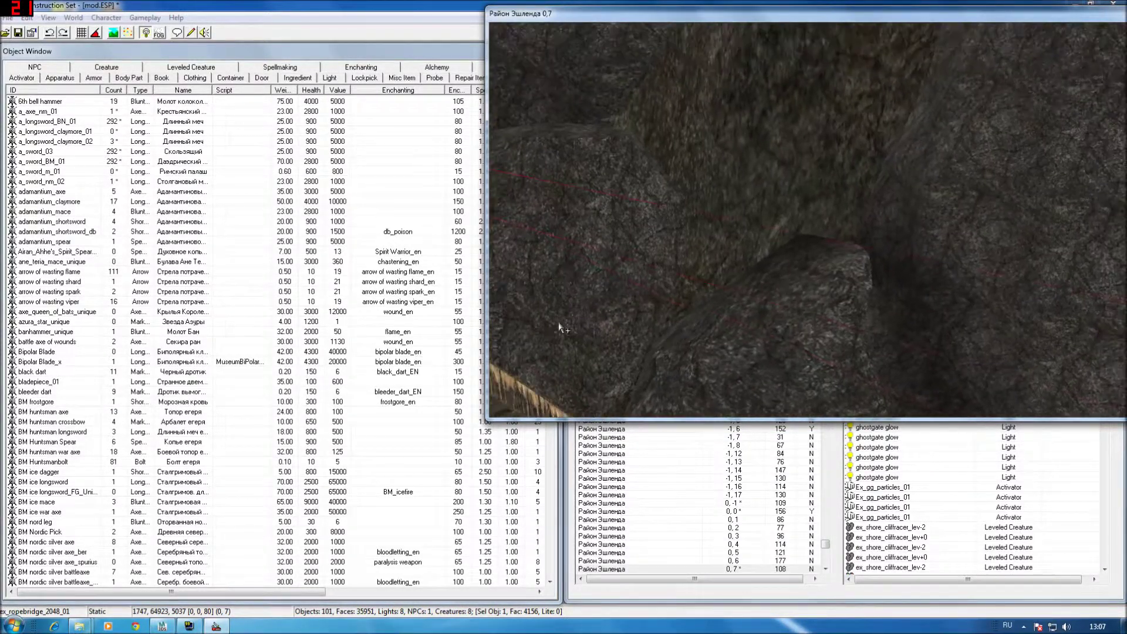
scroll(528, 250, up, 3)
click(59, 68)
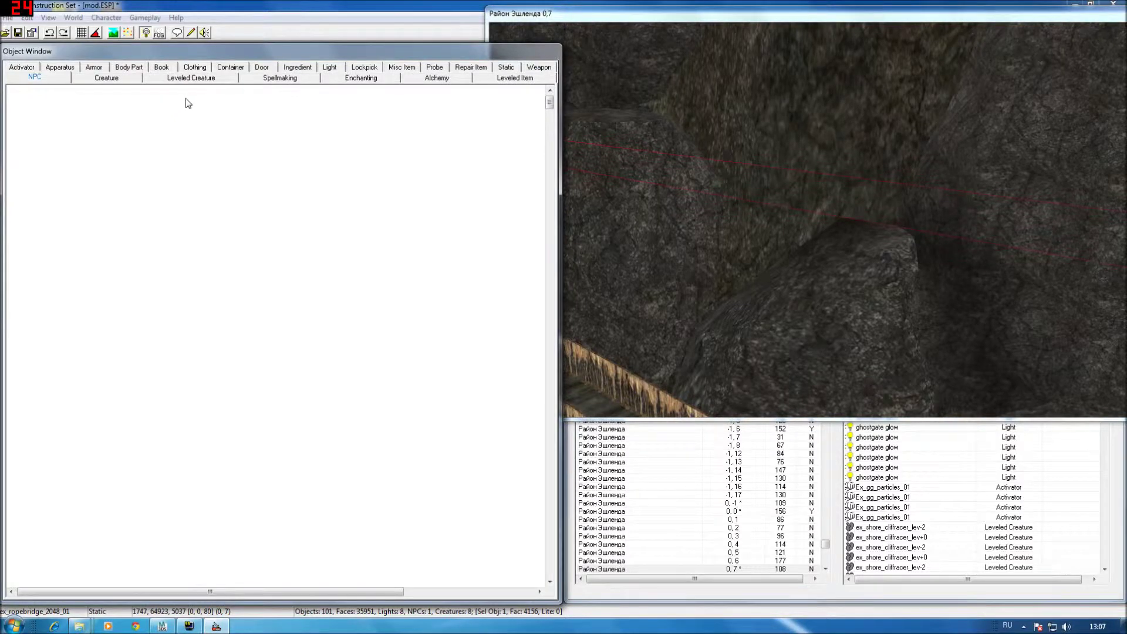
drag(188, 101, 194, 112)
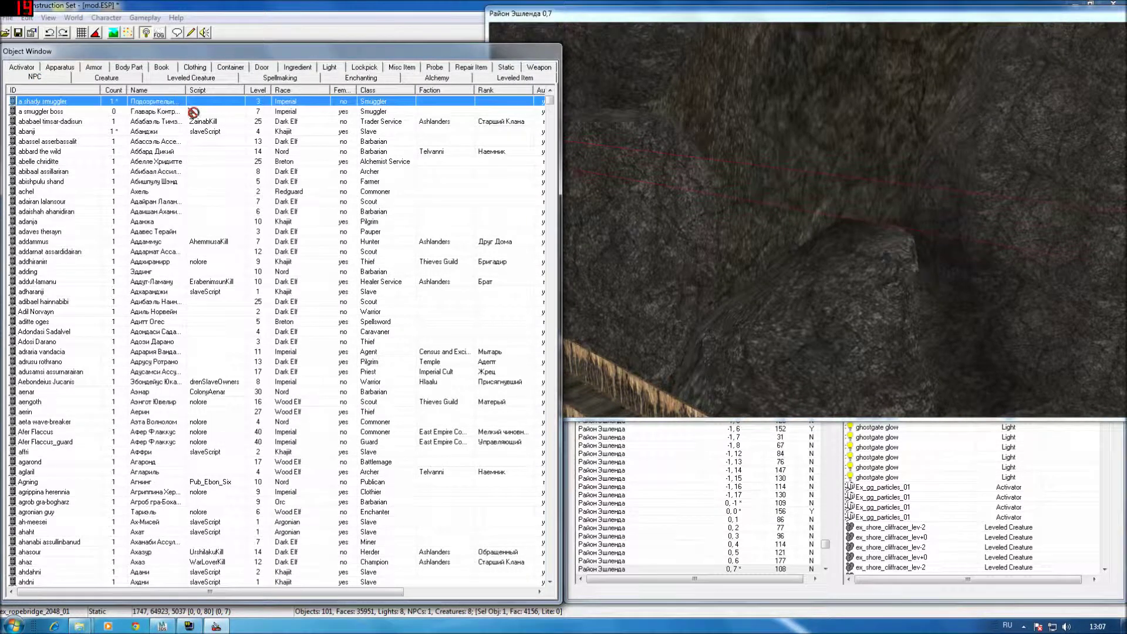
drag(766, 254, 744, 264)
right_drag(748, 172, 777, 151)
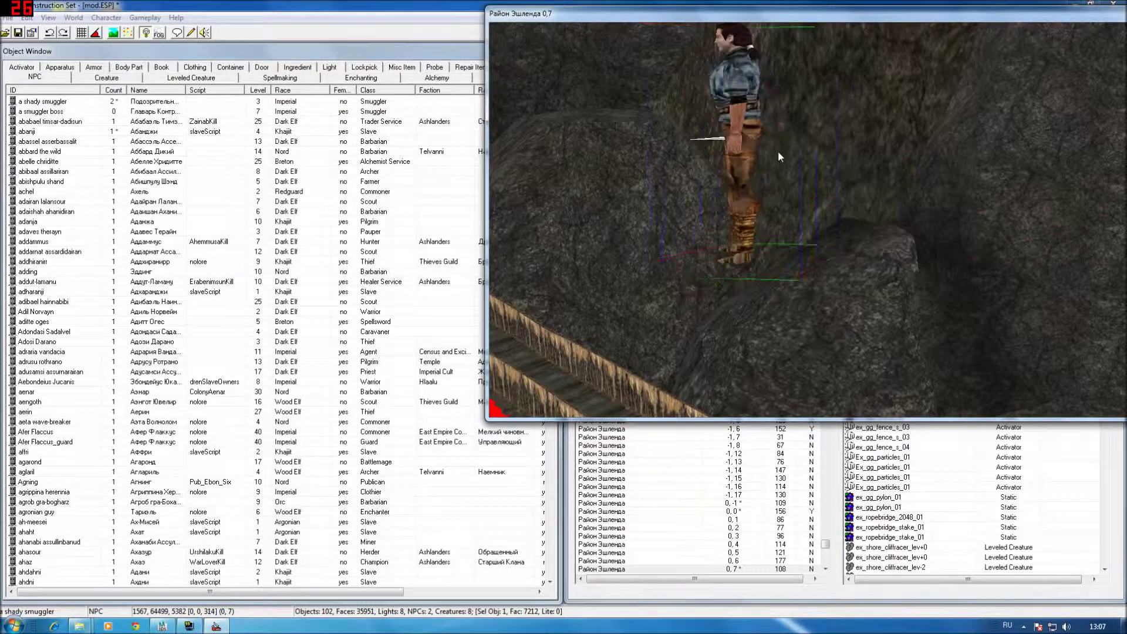
scroll(748, 164, up, 3)
scroll(686, 202, up, 3)
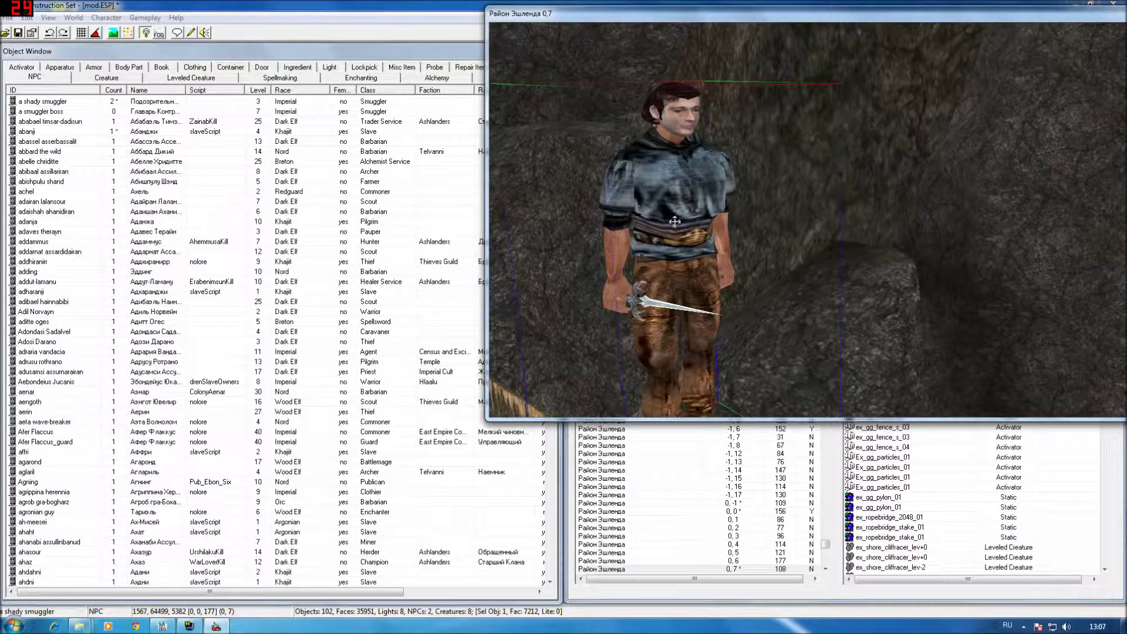
Step: Add the a_sword_m_01 weapon to the smuggler's inventory and save the NPC
double_click(675, 221)
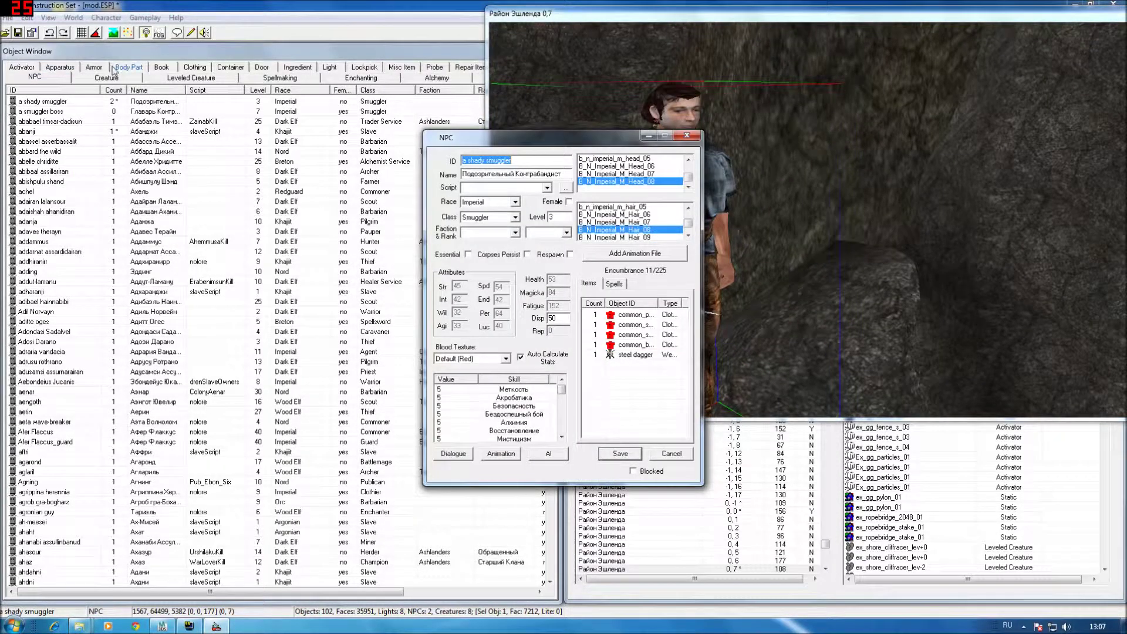
click(442, 57)
click(540, 77)
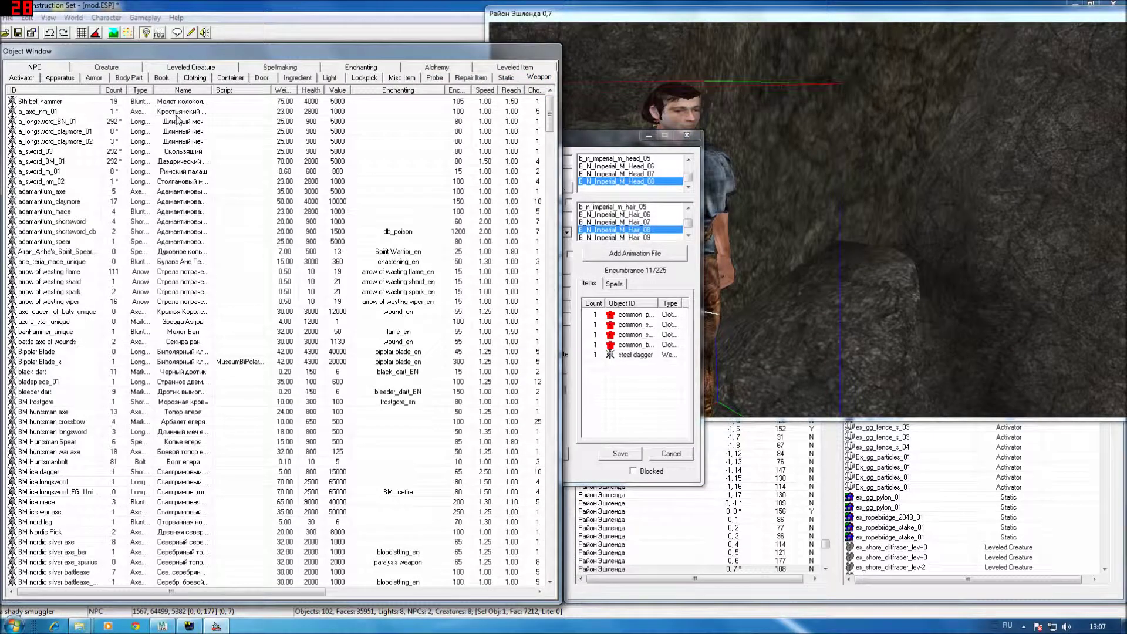
drag(166, 175, 630, 404)
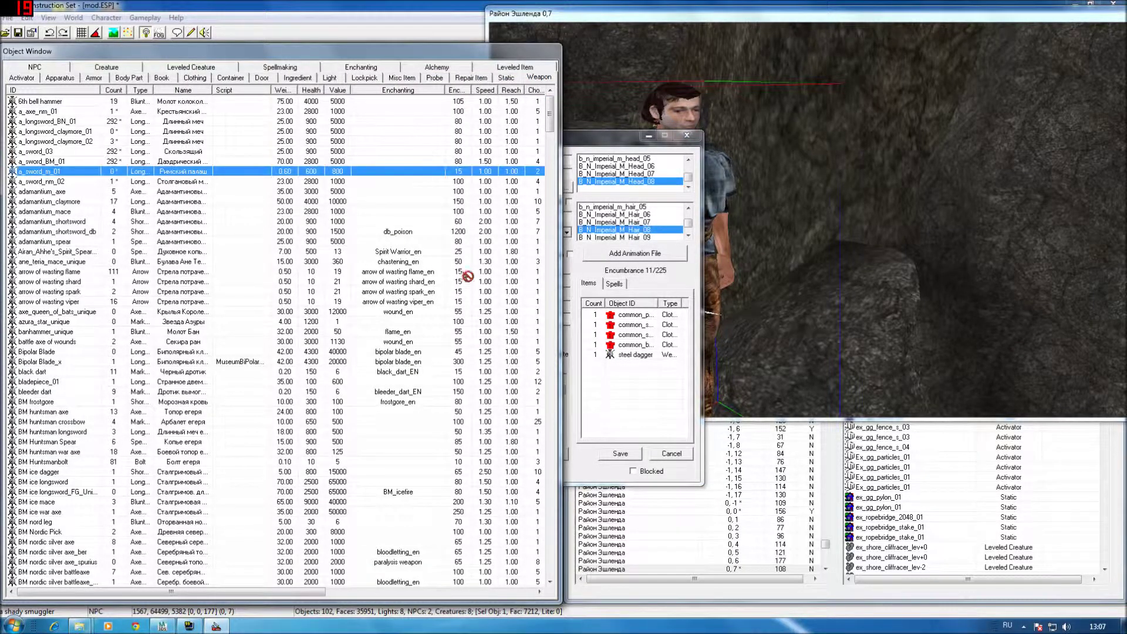
click(629, 457)
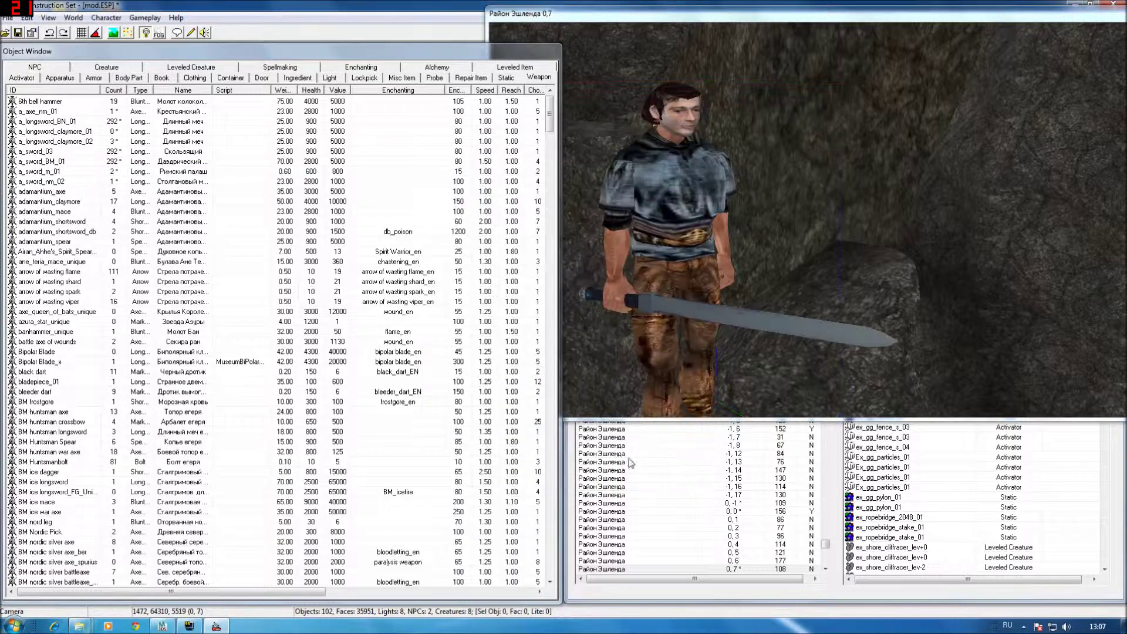
Step: Rotate and zoom around the smuggler to inspect the sword he holds
click(684, 286)
right_drag(684, 286, 703, 235)
scroll(698, 277, up, 5)
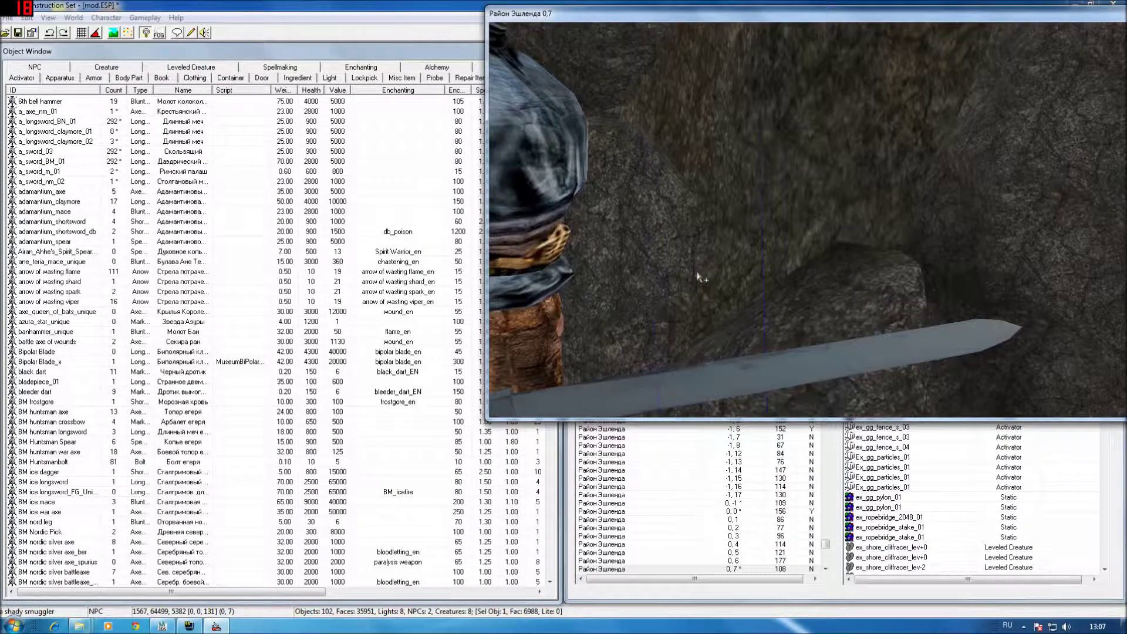
scroll(696, 277, down, 5)
mouse_move(697, 277)
right_down()
mouse_move(781, 256)
mouse_move(665, 258)
mouse_move(820, 241)
mouse_move(759, 257)
right_up()
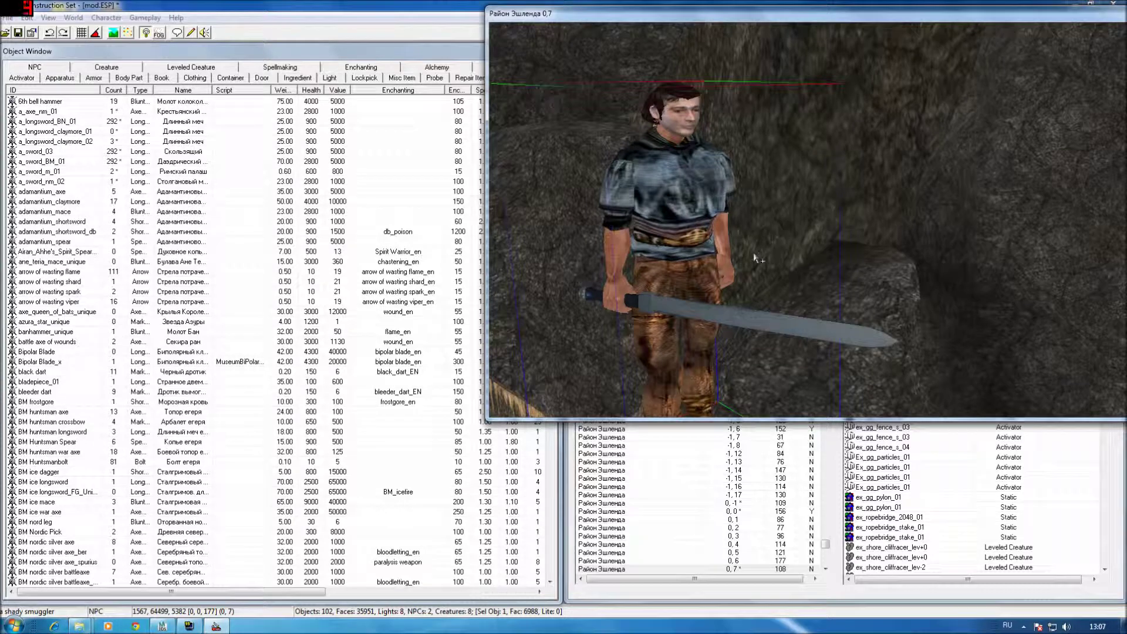
Step: Remove the sword from the smuggler's items, save, and delete him from the cell
double_click(694, 229)
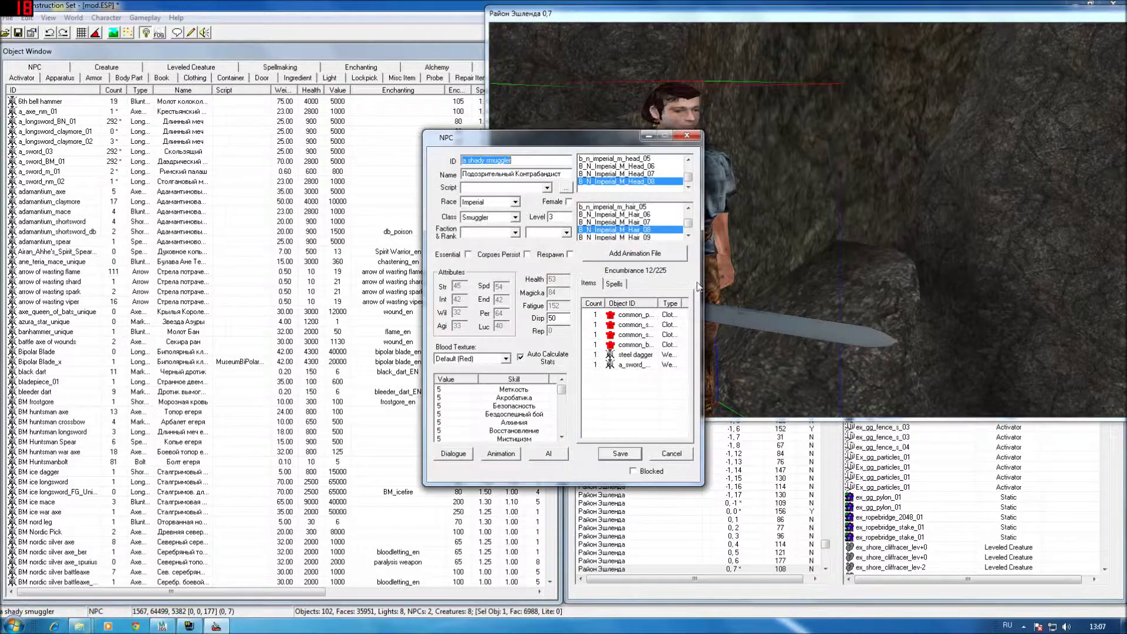
click(630, 366)
key(Delete)
click(620, 453)
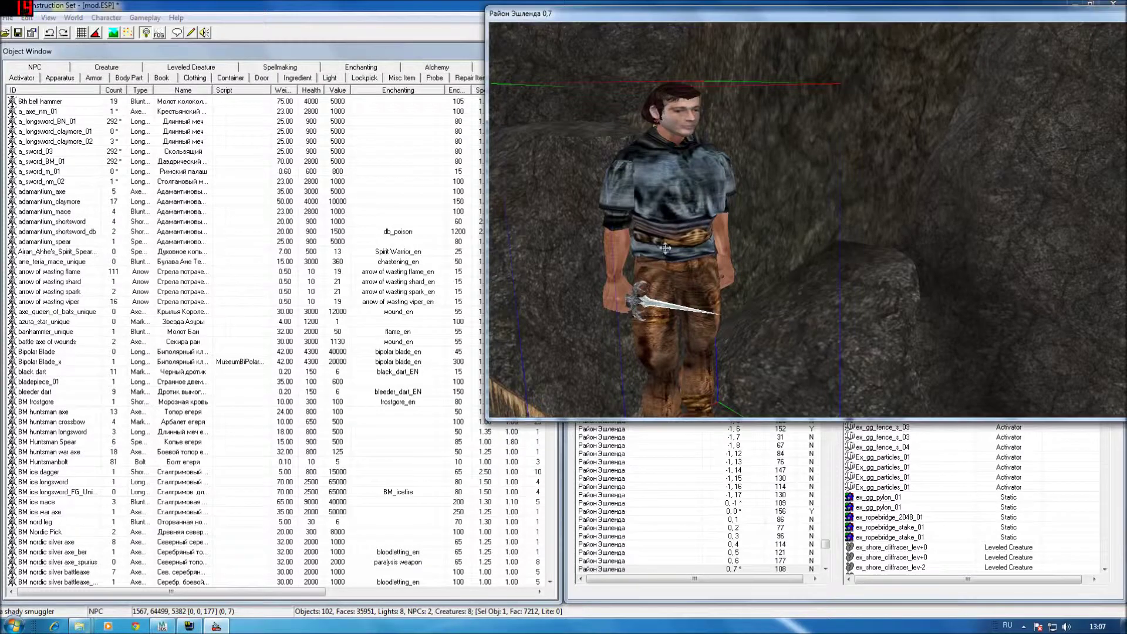
key(Delete)
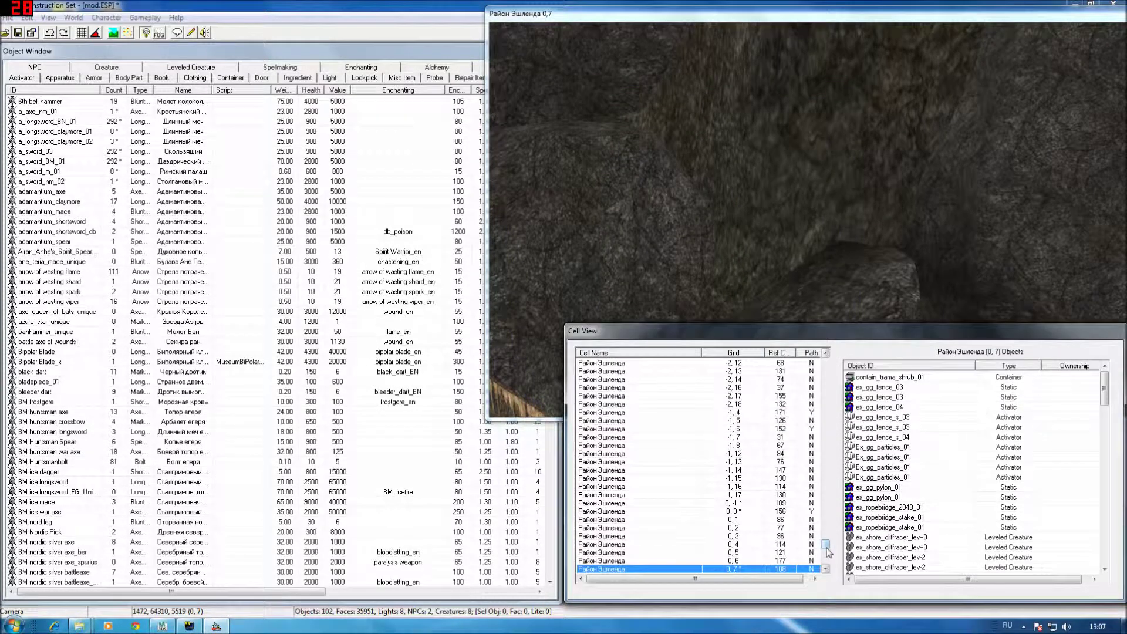
Step: Load the Balmora -3,-3 exterior cell from the Cell View list and jump to an NPC there
drag(828, 546, 857, 414)
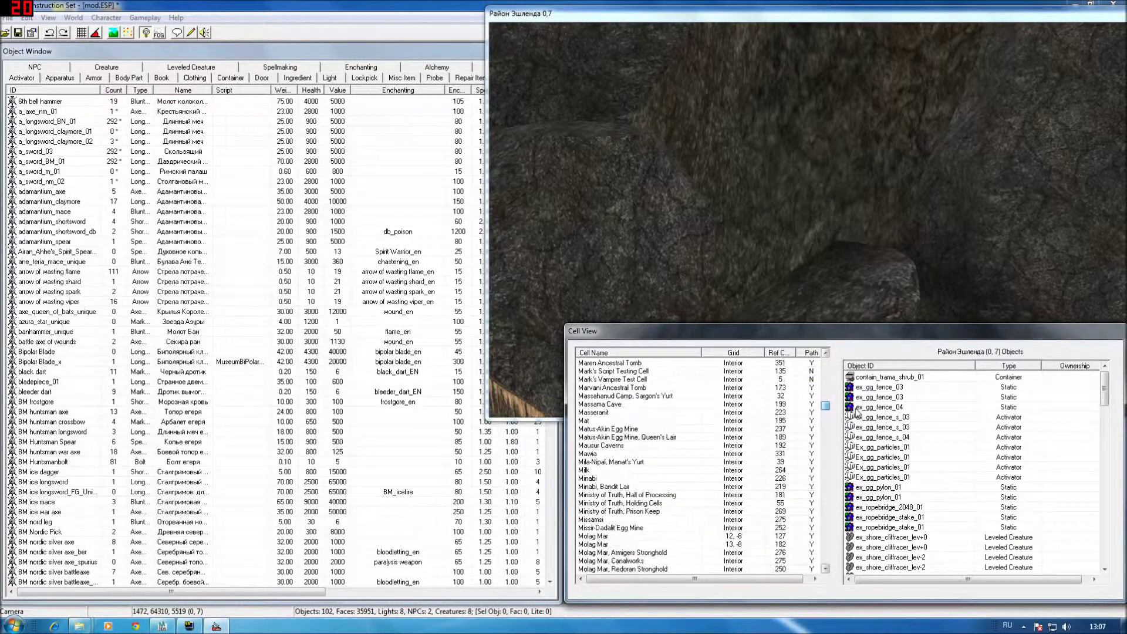
scroll(774, 483, up, 5)
scroll(709, 435, up, 5)
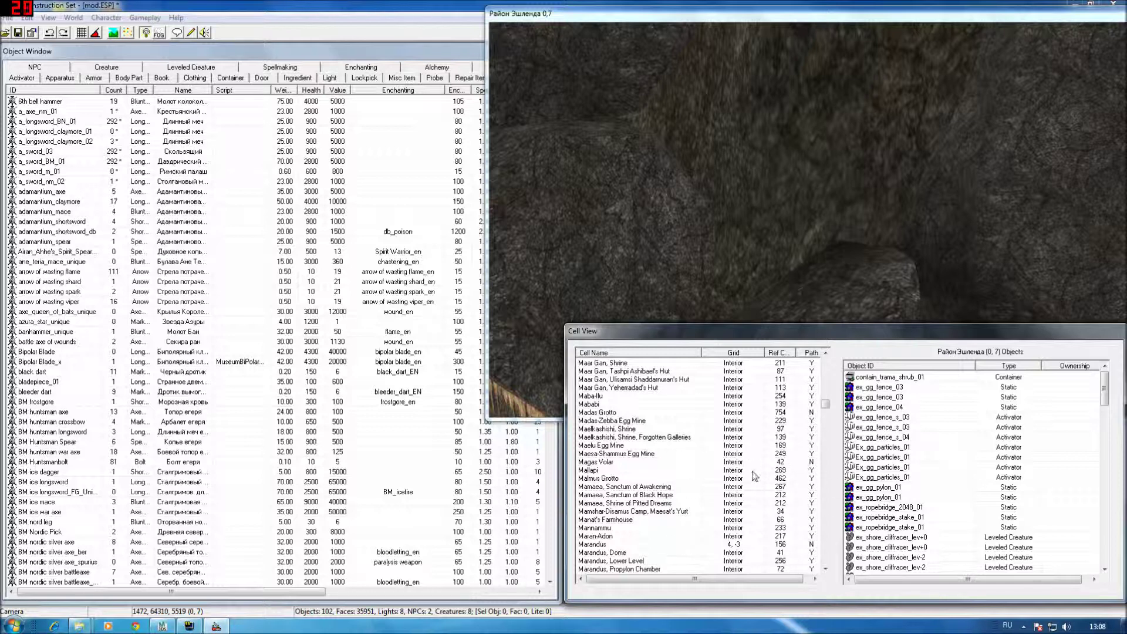
scroll(773, 504, down, 3)
scroll(773, 504, down, 2)
scroll(767, 504, down, 3)
scroll(761, 504, down, 2)
scroll(752, 504, down, 2)
scroll(752, 504, down, 5)
scroll(752, 504, down, 5)
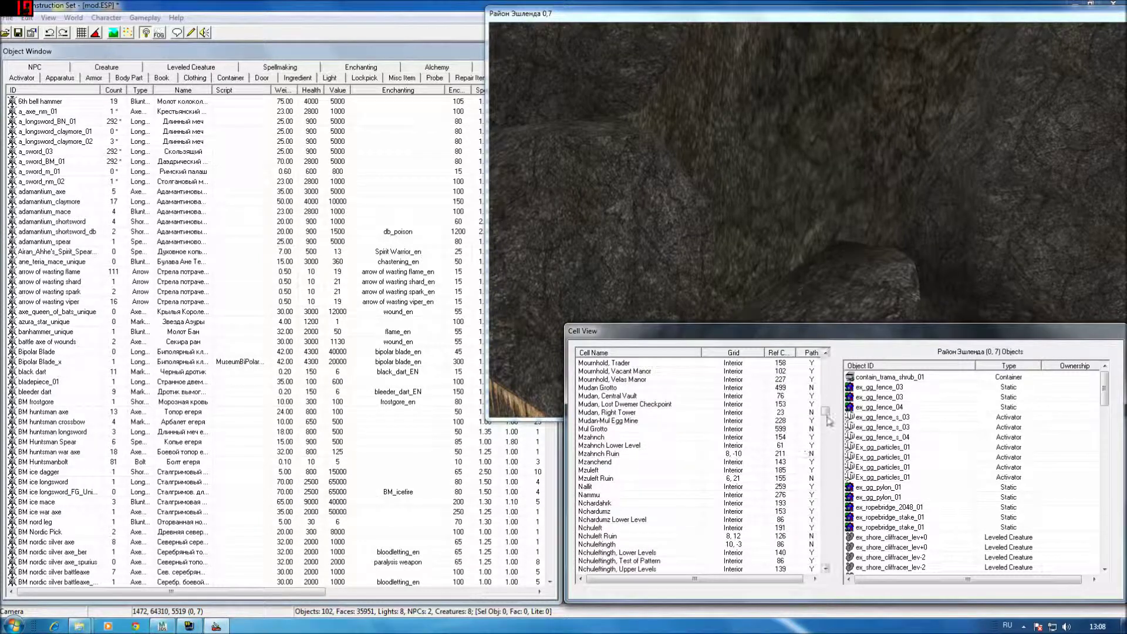
mouse_move(826, 412)
mouse_down()
mouse_move(826, 433)
mouse_move(851, 379)
mouse_up()
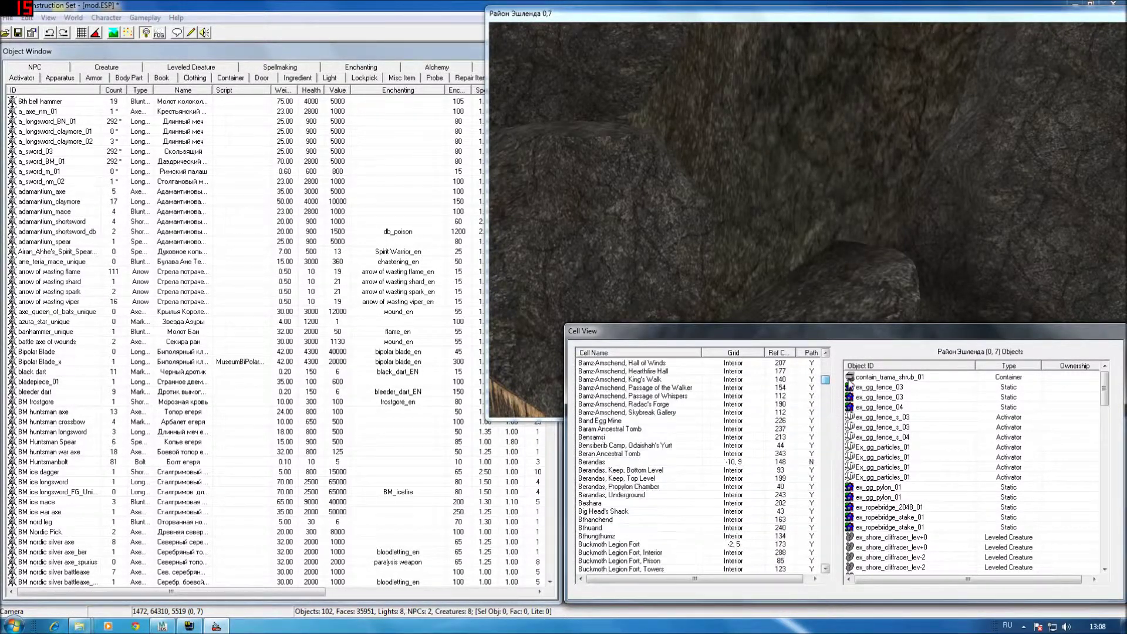
scroll(699, 476, down, 3)
scroll(699, 477, down, 4)
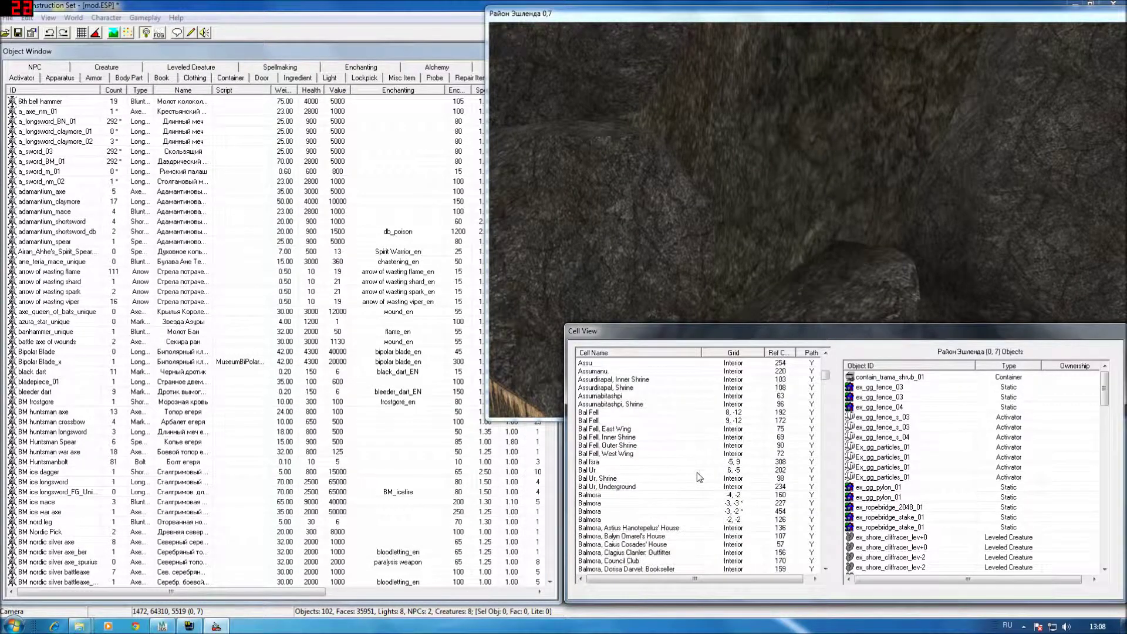
double_click(731, 504)
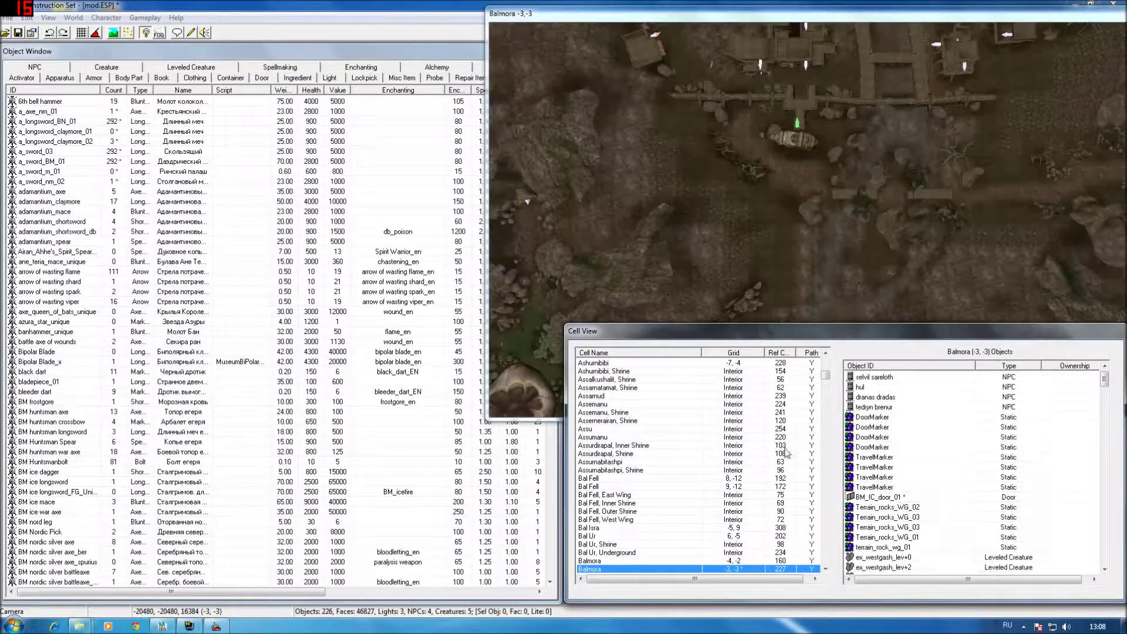
double_click(881, 377)
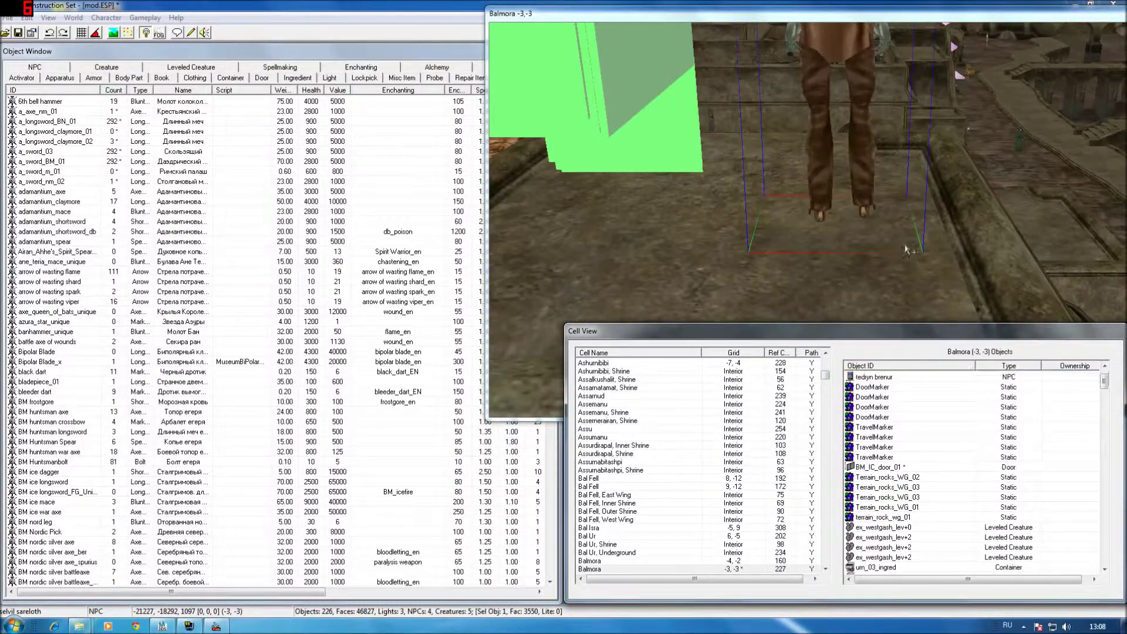
Step: Orbit and zoom down the canal into the courtyard, selecting the NPC standing there
click(893, 262)
scroll(893, 262, down, 5)
scroll(893, 262, down, 3)
scroll(893, 262, down, 3)
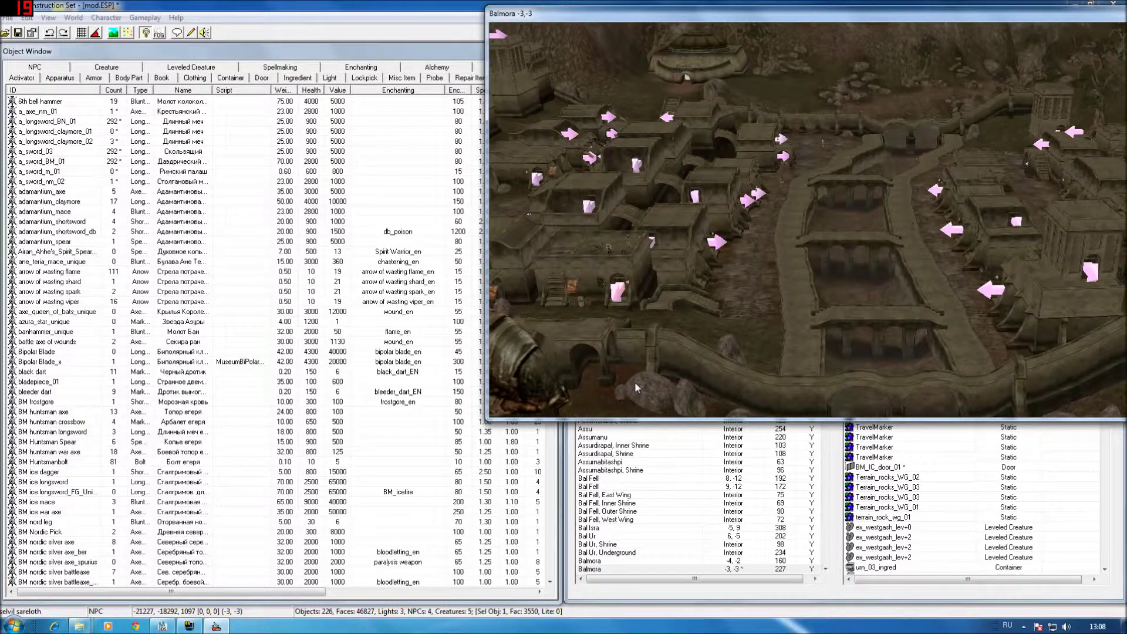
scroll(893, 262, down, 3)
scroll(1030, 253, up, 3)
scroll(1030, 253, up, 3)
scroll(1030, 254, up, 3)
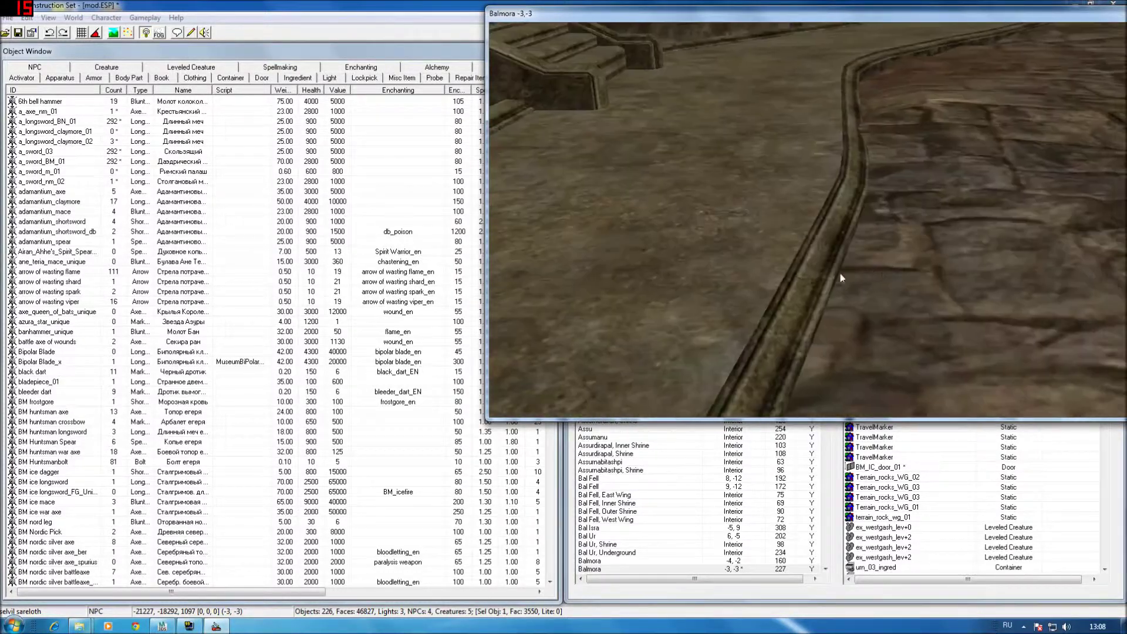
scroll(712, 309, up, 3)
middle_drag(712, 310, 572, 339)
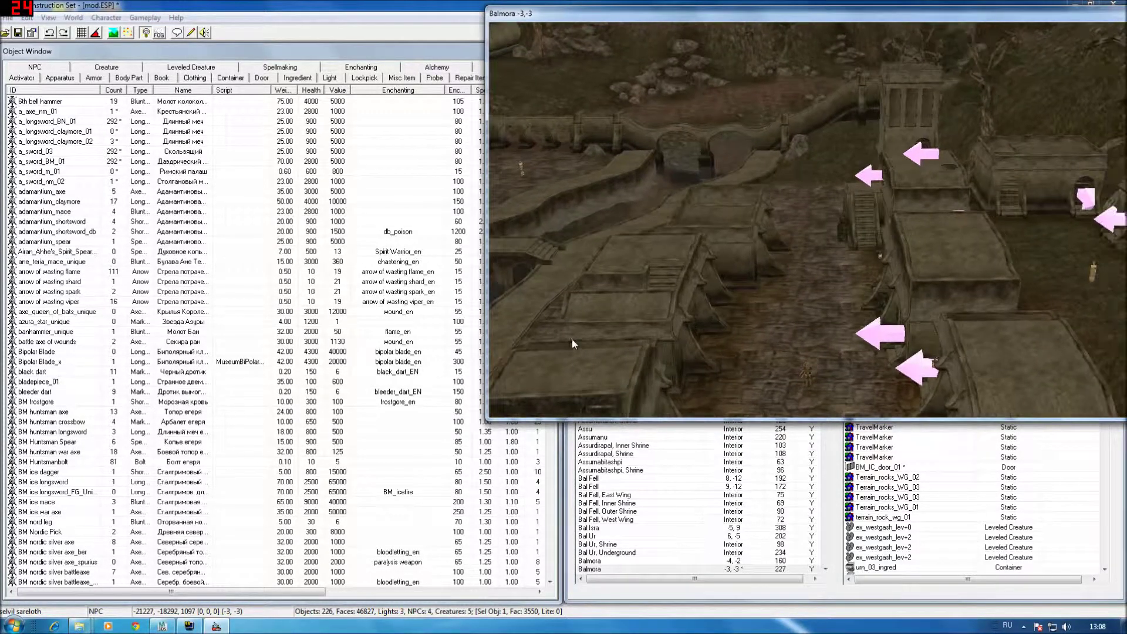
scroll(895, 254, up, 3)
scroll(794, 292, up, 3)
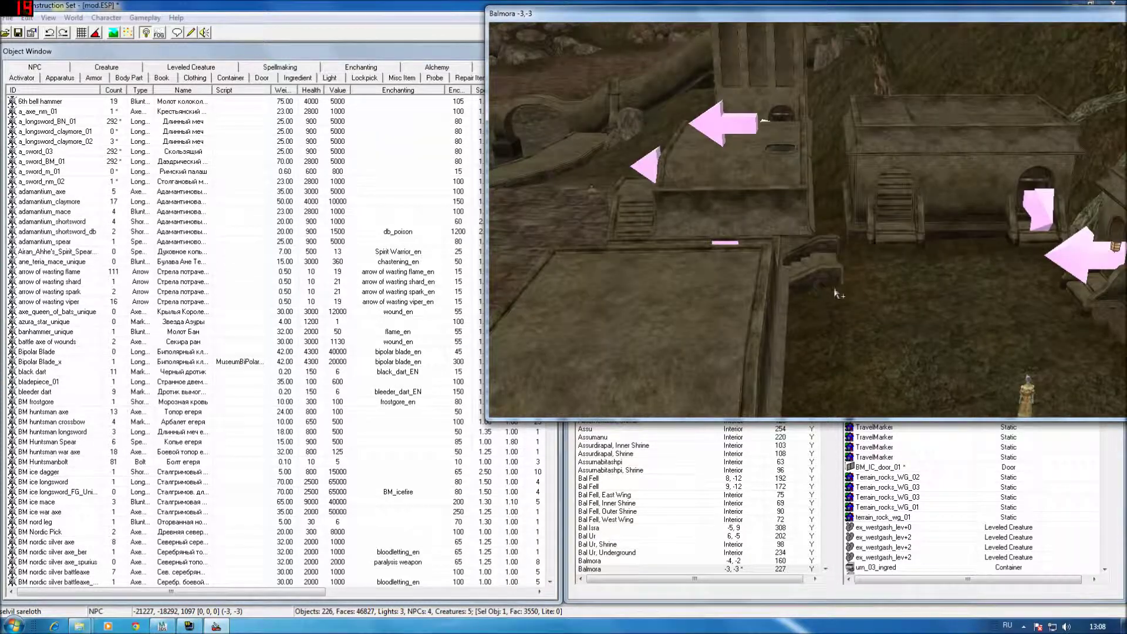
middle_drag(858, 300, 841, 191)
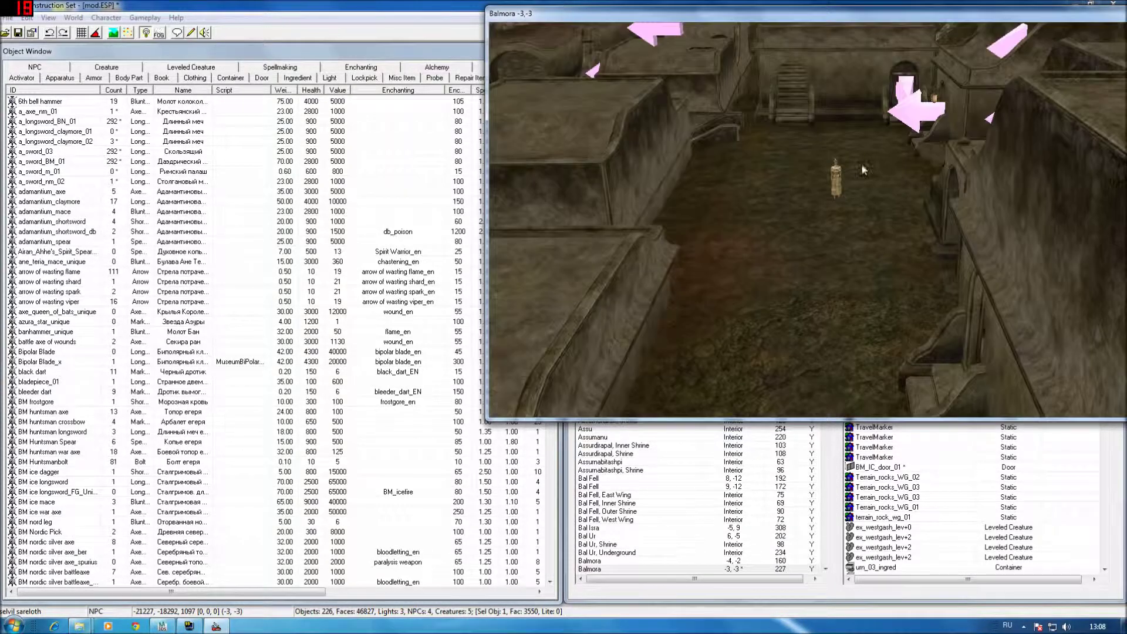
click(839, 185)
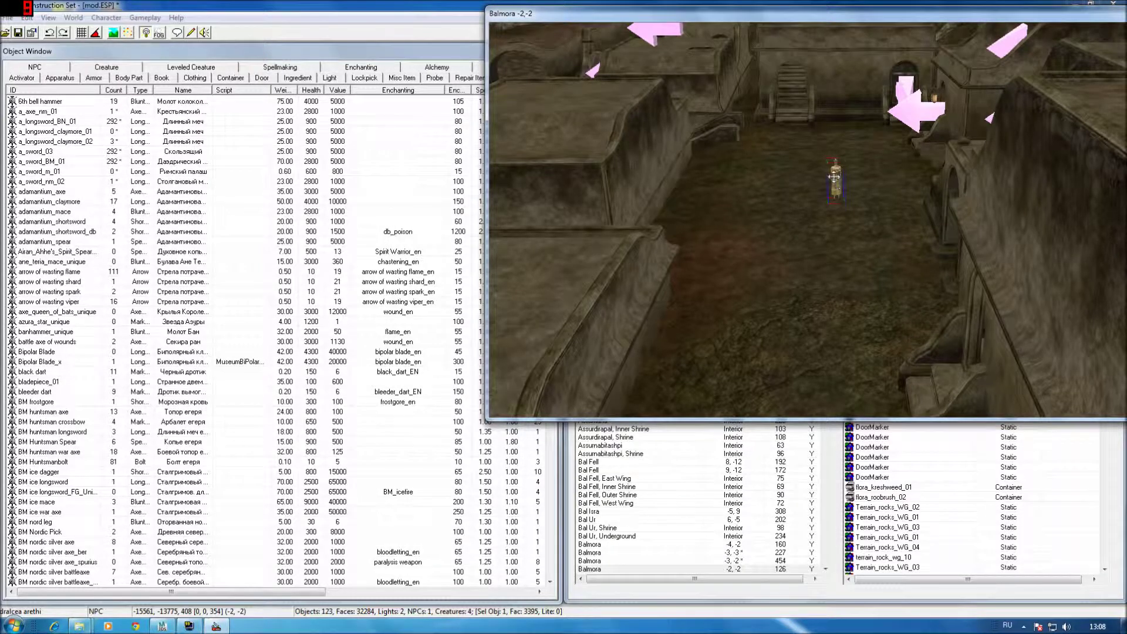
scroll(794, 199, up, 3)
scroll(735, 202, up, 3)
scroll(845, 211, up, 2)
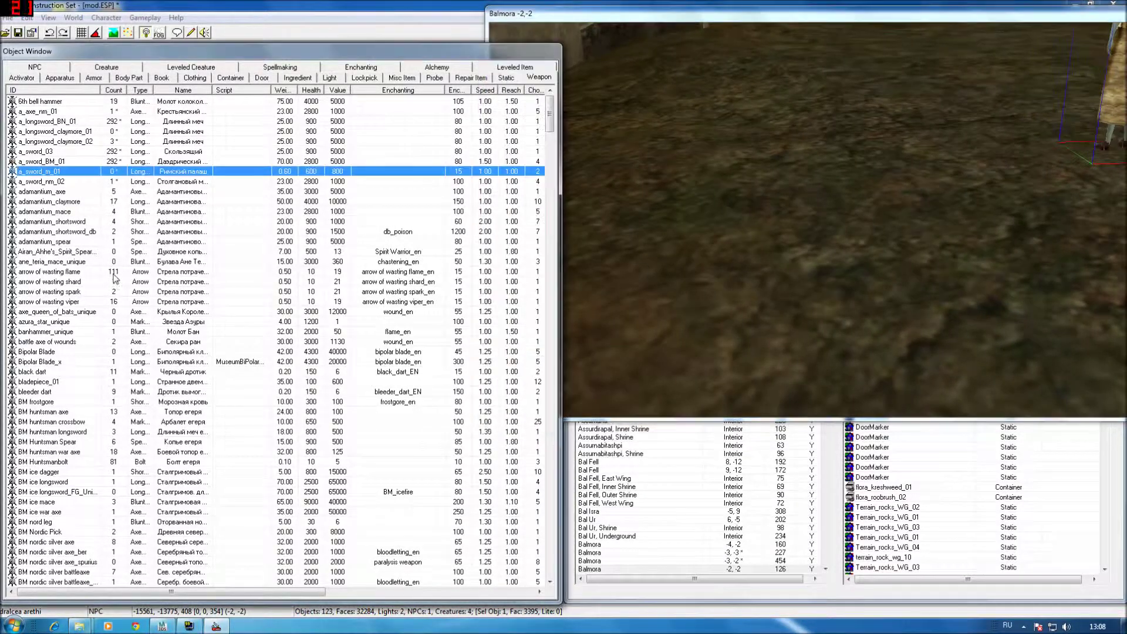
Step: Drop a_sword_m_01 on the courtyard ground and open its reference properties
drag(845, 341, 838, 294)
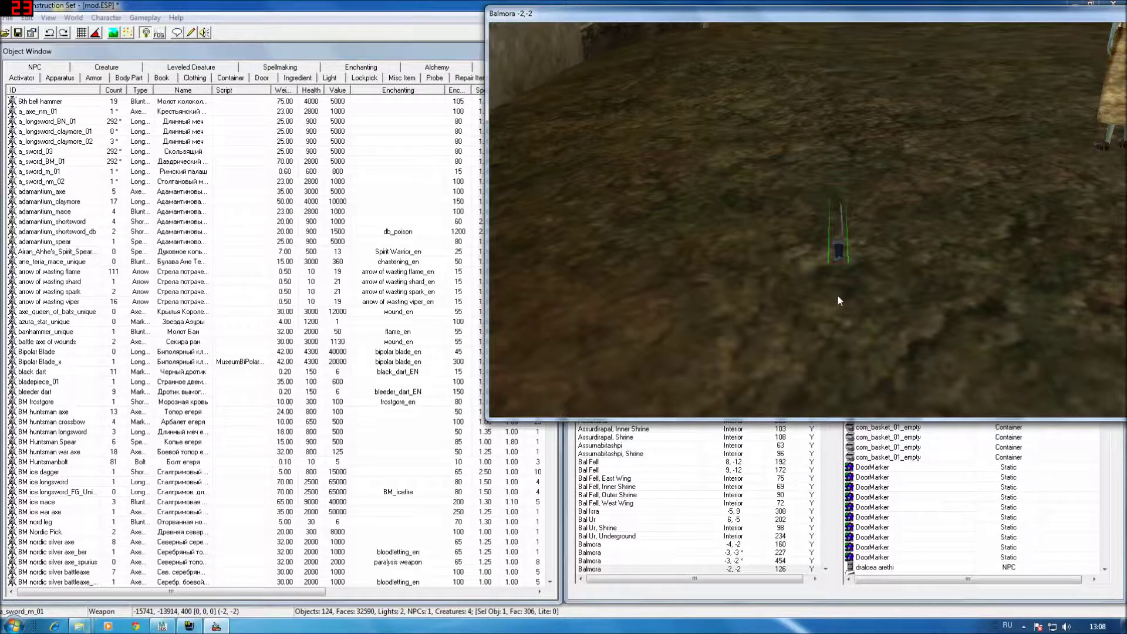
scroll(846, 268, down, 2)
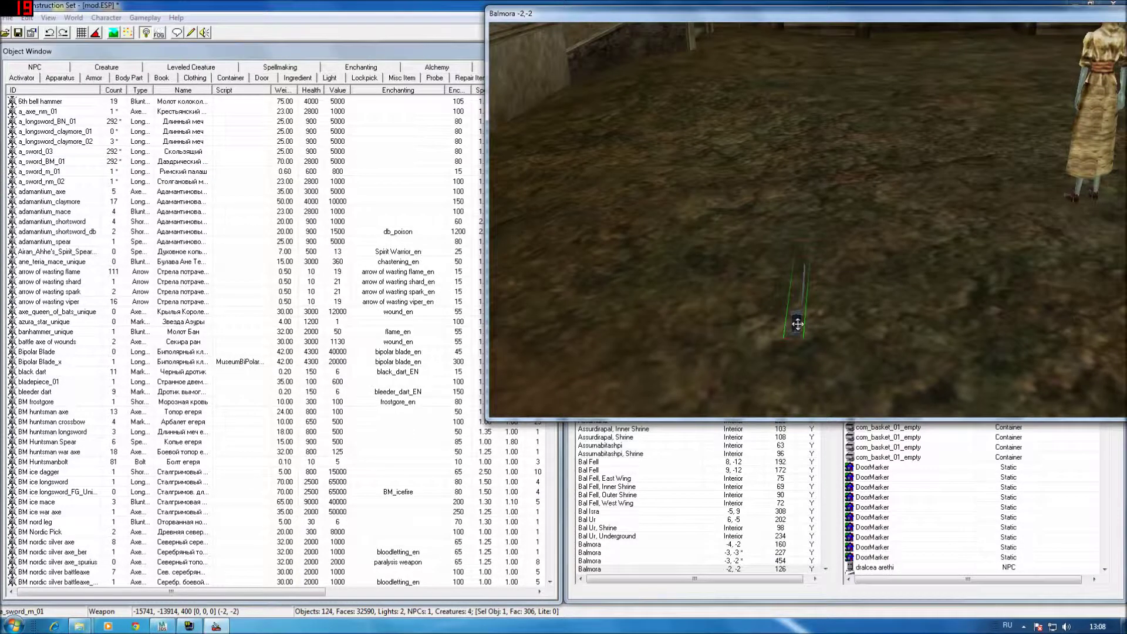
double_click(799, 329)
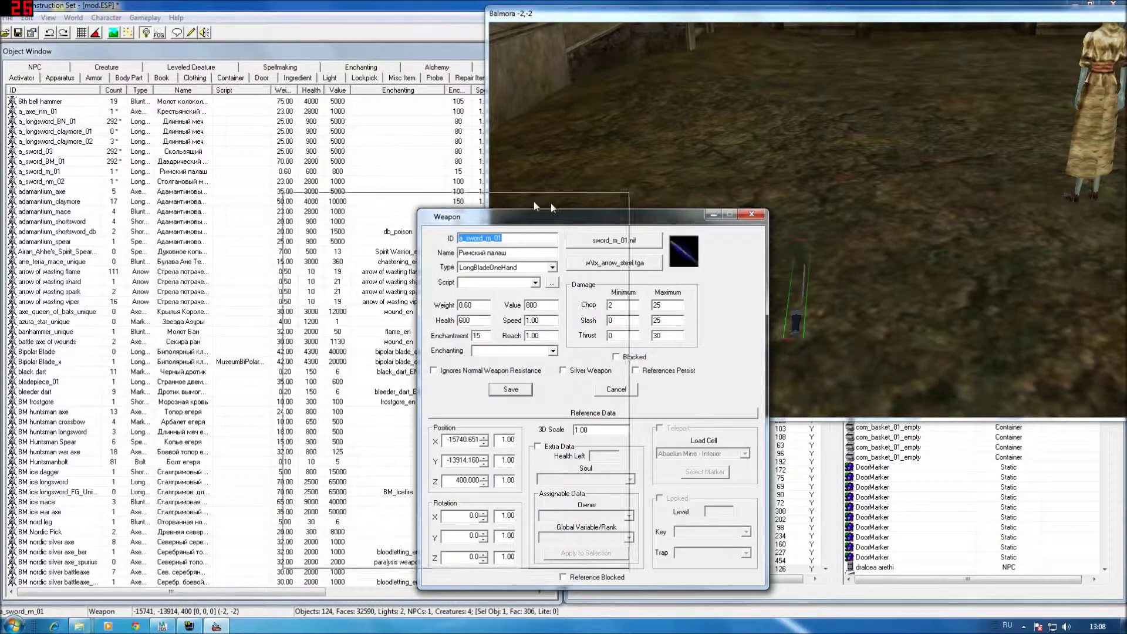
drag(612, 214, 424, 191)
Step: Set the sword's X rotation to 55 and Z rotation to 1, raise it to 447, and save
click(296, 455)
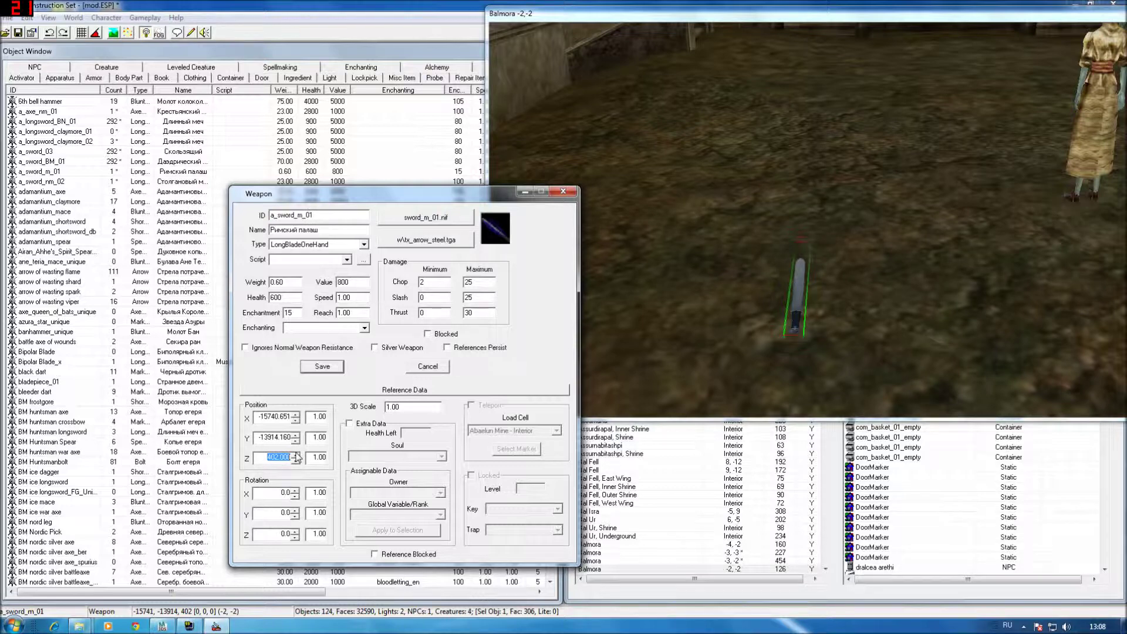
click(296, 492)
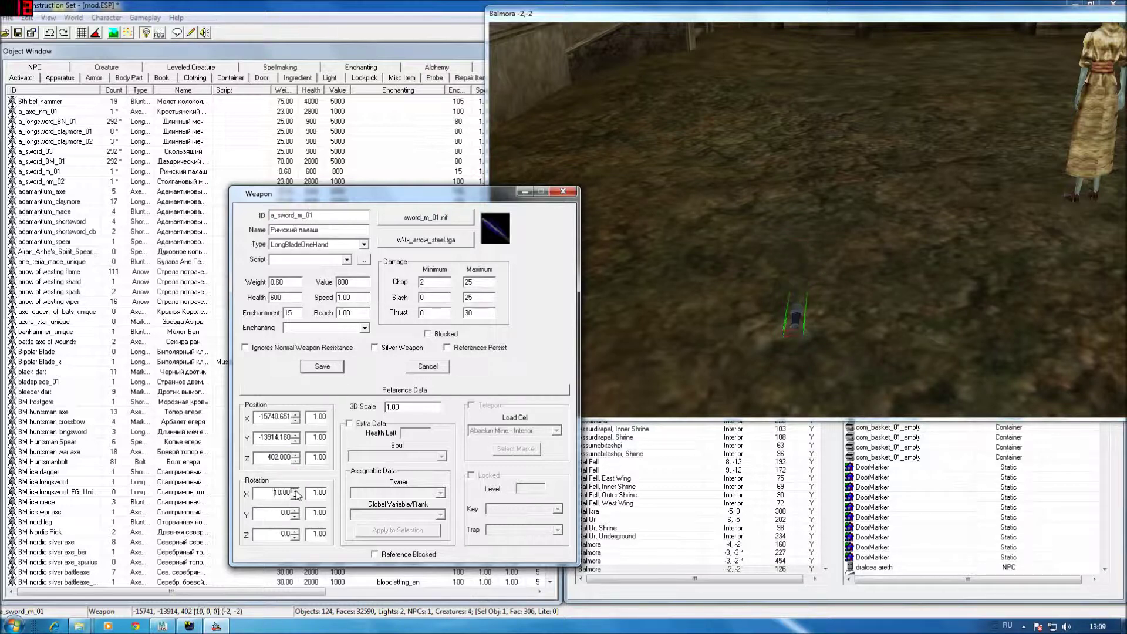
click(296, 491)
click(295, 533)
click(297, 458)
drag(296, 457, 296, 456)
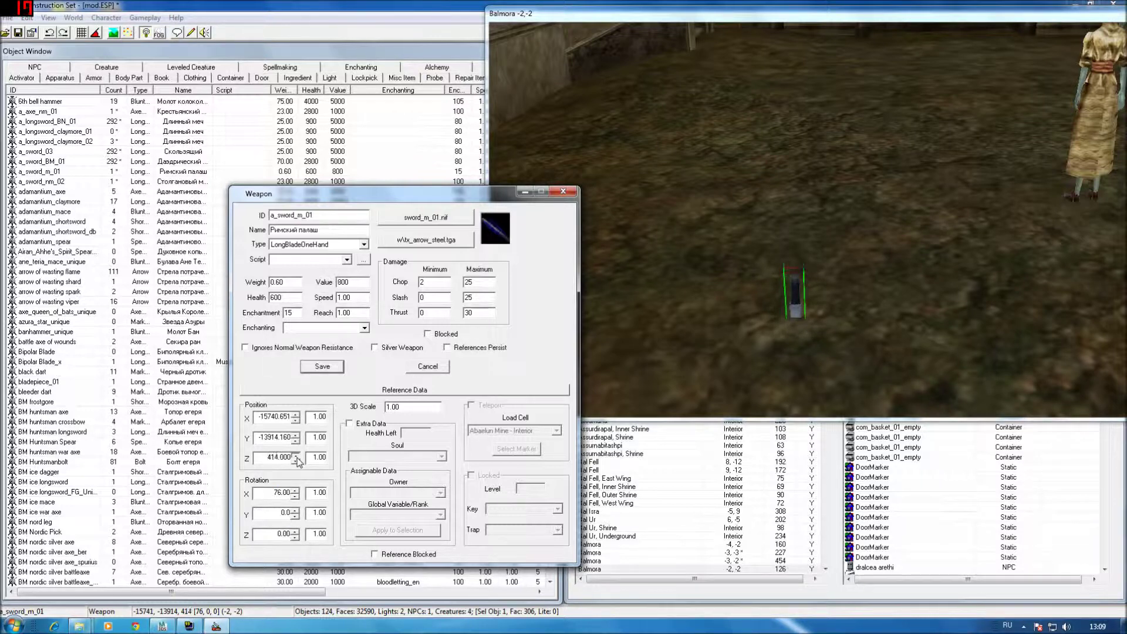
click(323, 368)
Step: Orbit and zoom around the placed sword to check its position
scroll(856, 292, down, 3)
mouse_move(804, 275)
shift+middle_down()
mouse_move(907, 164)
mouse_move(981, 139)
mouse_move(990, 193)
mouse_move(717, 183)
mouse_move(621, 221)
mouse_move(890, 252)
mouse_move(1105, 230)
shift+middle_up()
scroll(622, 221, down, 5)
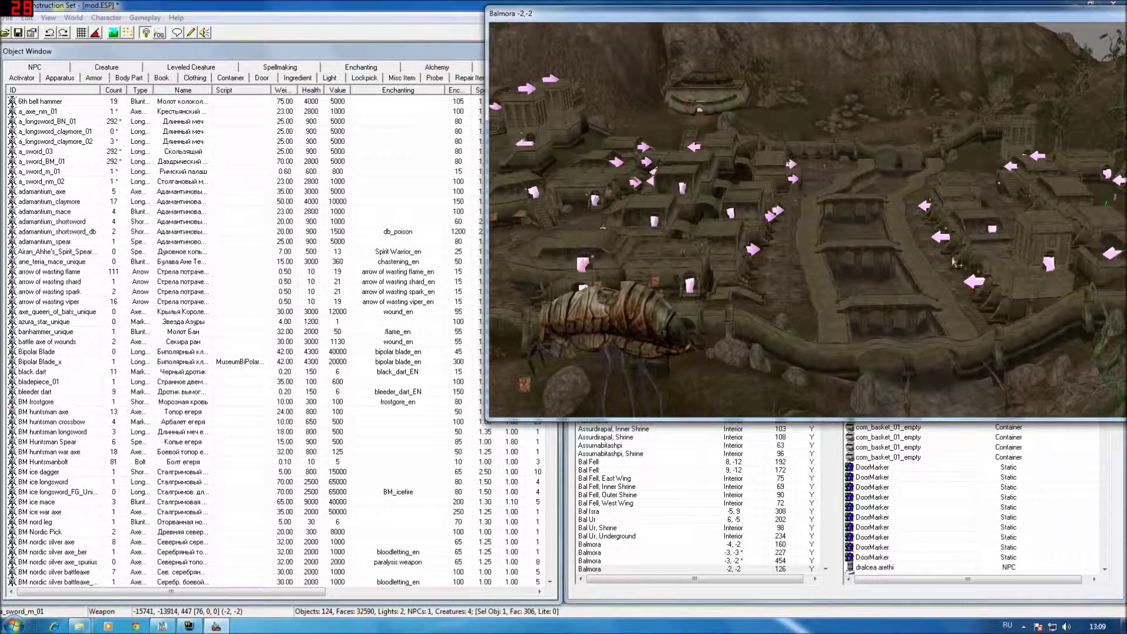
scroll(928, 267, up, 3)
scroll(927, 268, up, 3)
scroll(845, 275, up, 3)
scroll(864, 237, up, 3)
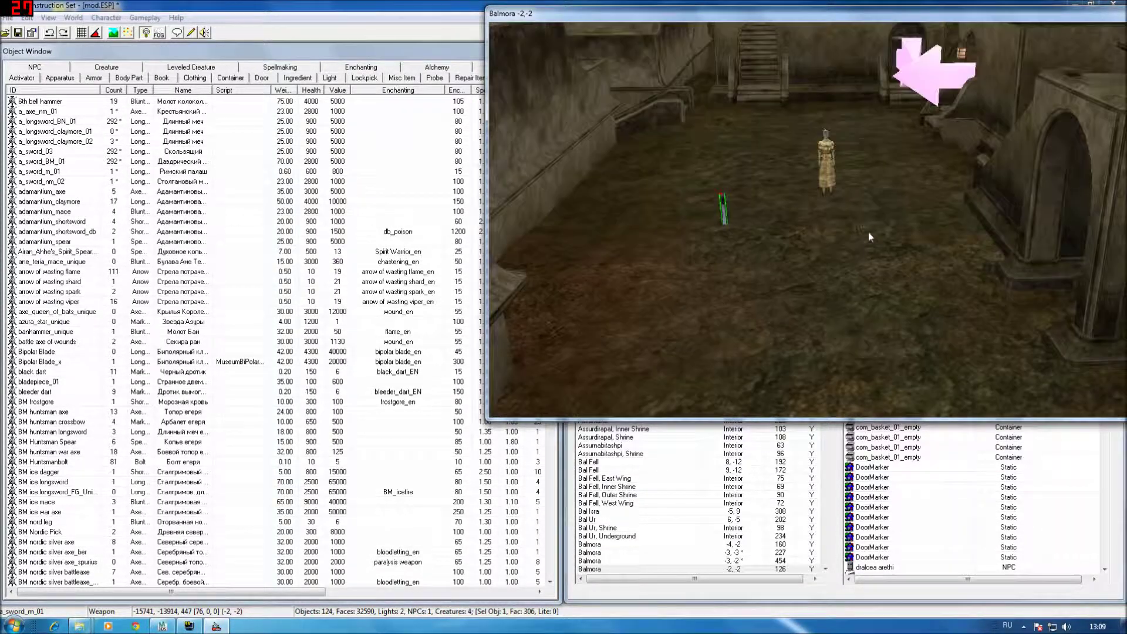
Step: Close the Construction Set, saving the plugin changes
click(1117, 5)
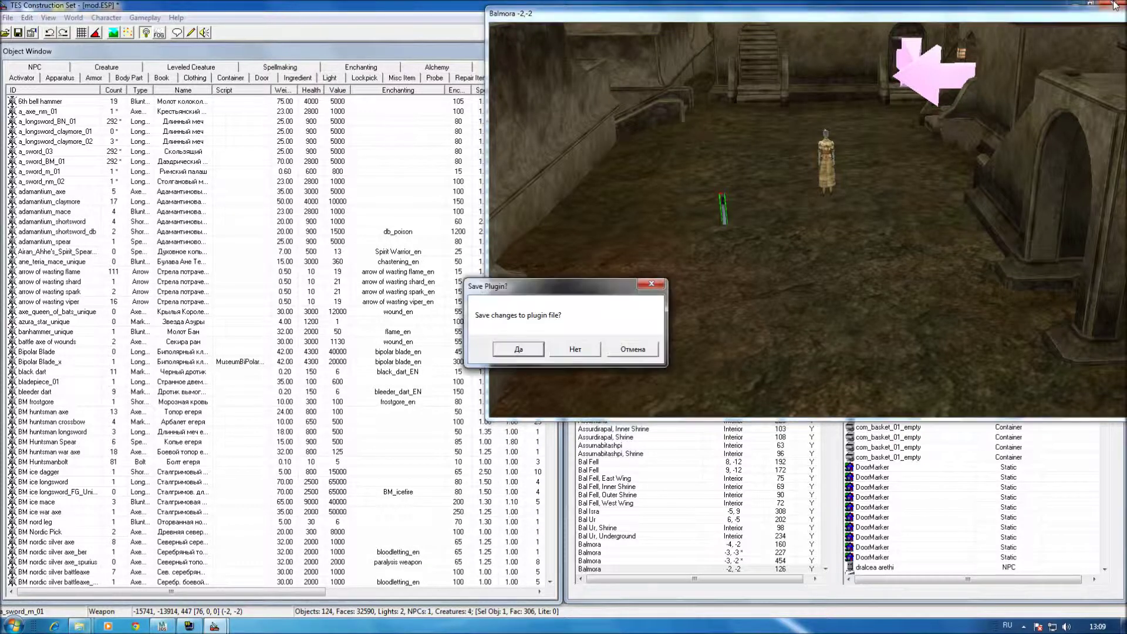
click(518, 348)
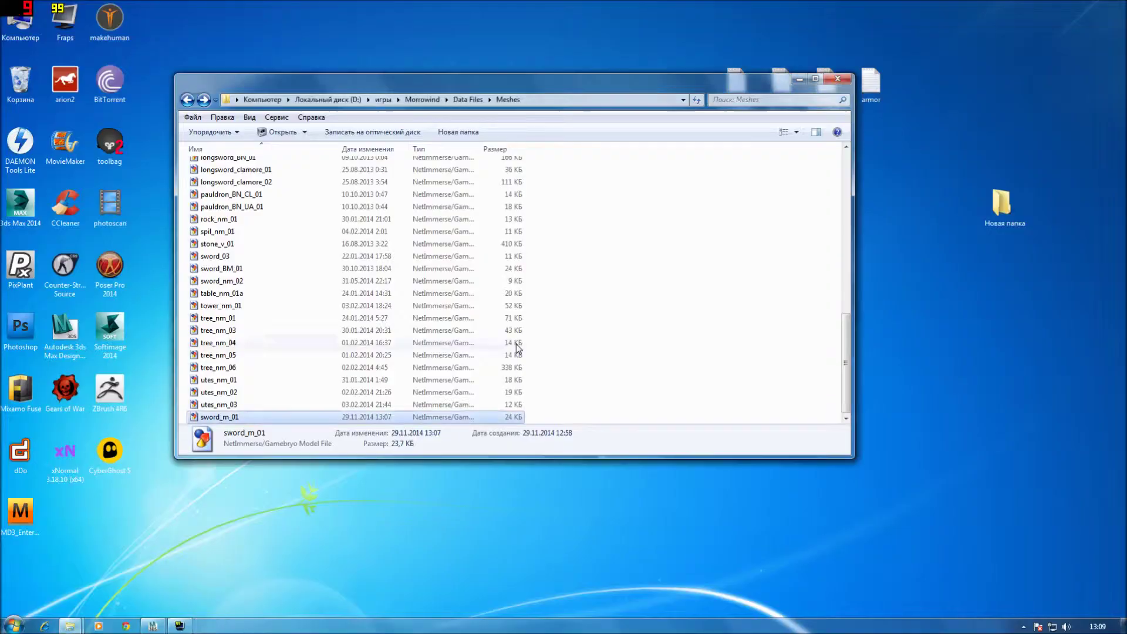
click(630, 312)
click(1023, 626)
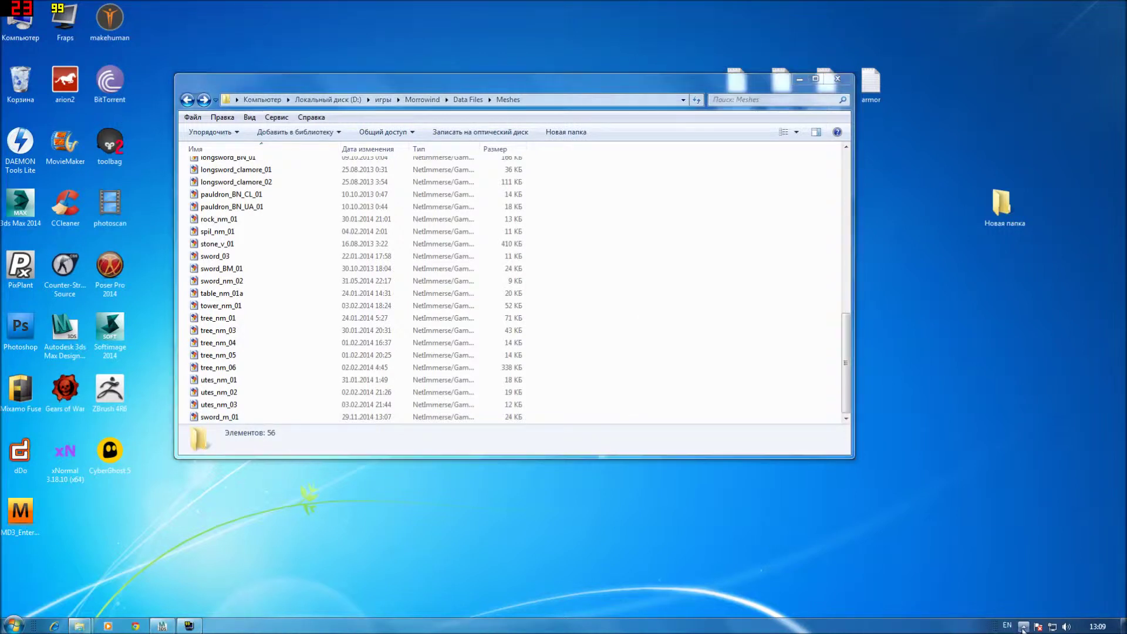
Step: Launch DAEMON Tools Lite and add D:\iso\Morrowind.iso to the image catalog
double_click(20, 144)
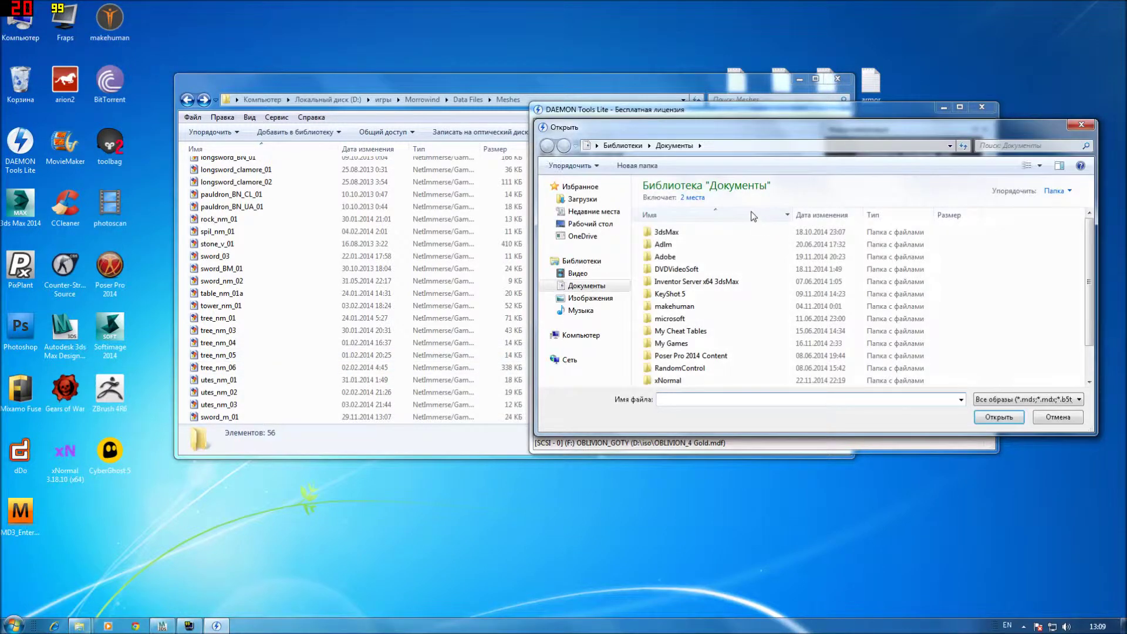
click(598, 360)
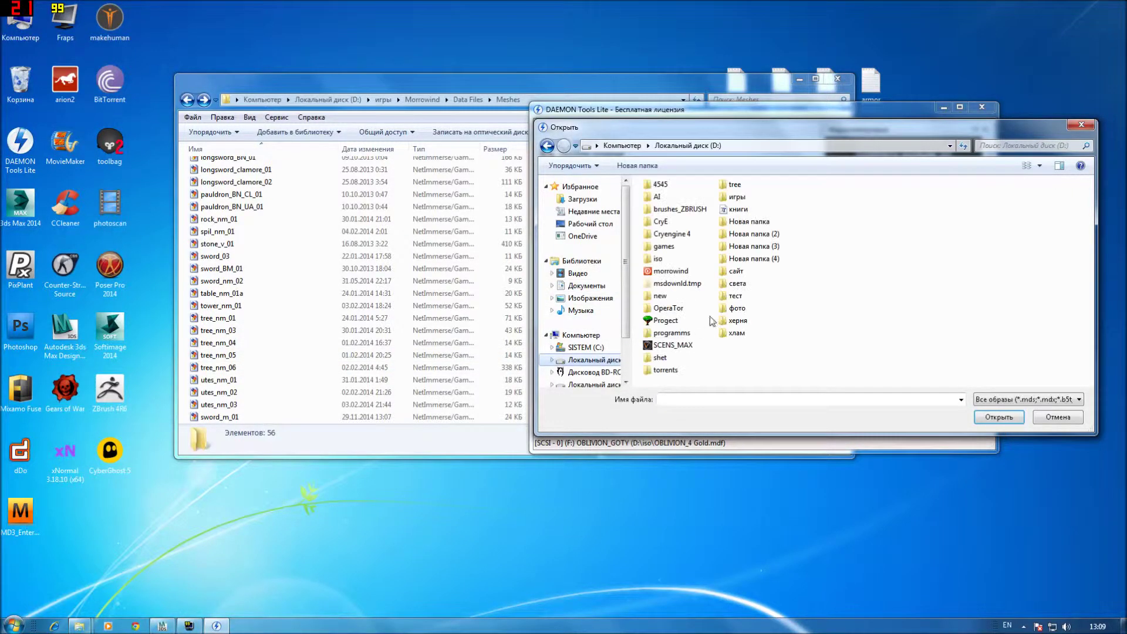
double_click(658, 259)
scroll(669, 317, down, 2)
scroll(676, 352, down, 2)
double_click(678, 369)
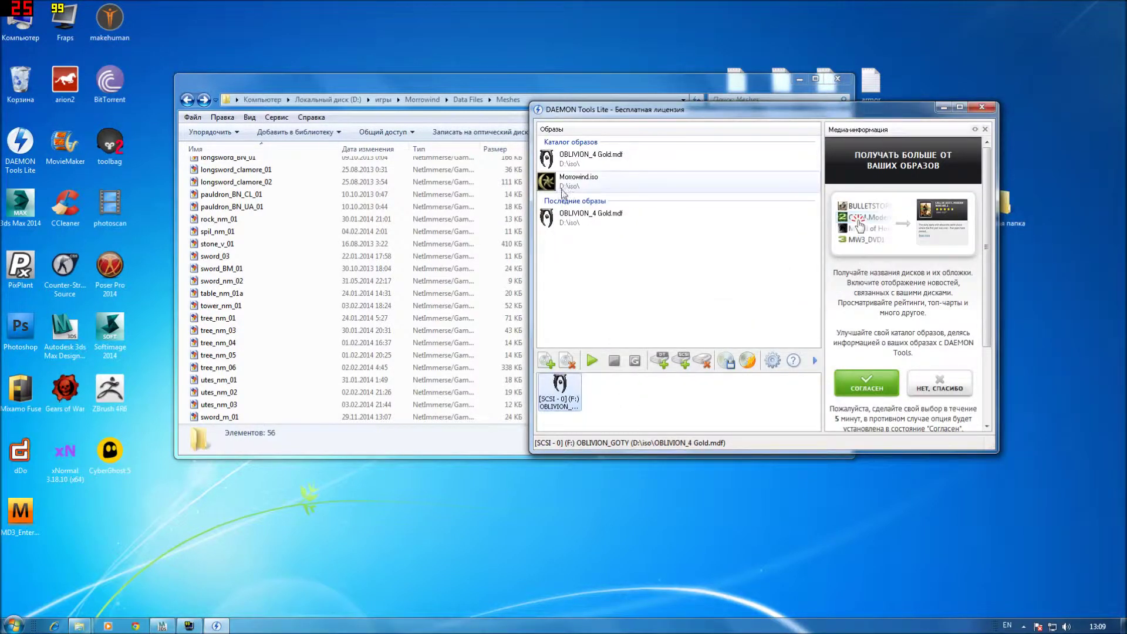
Step: Mount Morrowind.iso as a virtual disc and dismiss the AutoPlay prompt
click(574, 186)
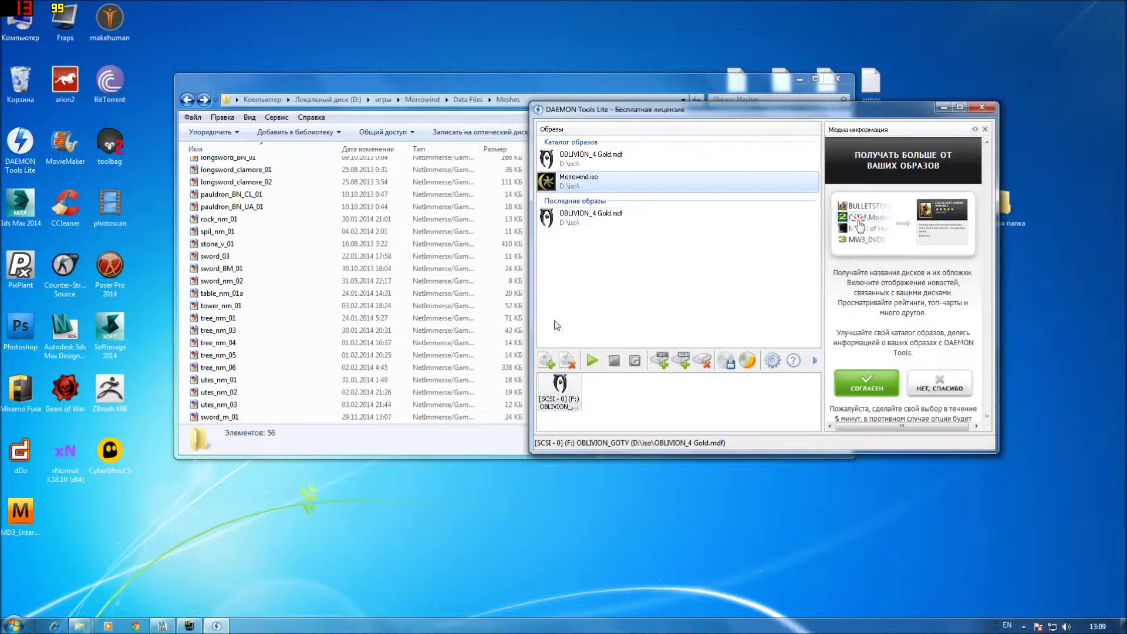
right_click(577, 181)
click(600, 194)
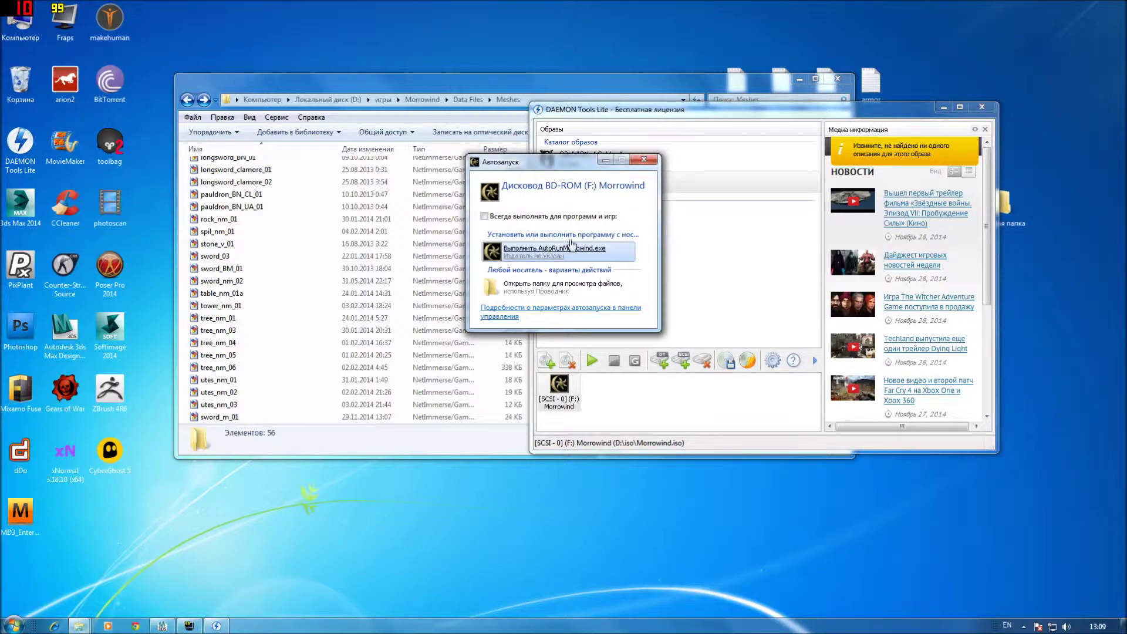
click(646, 160)
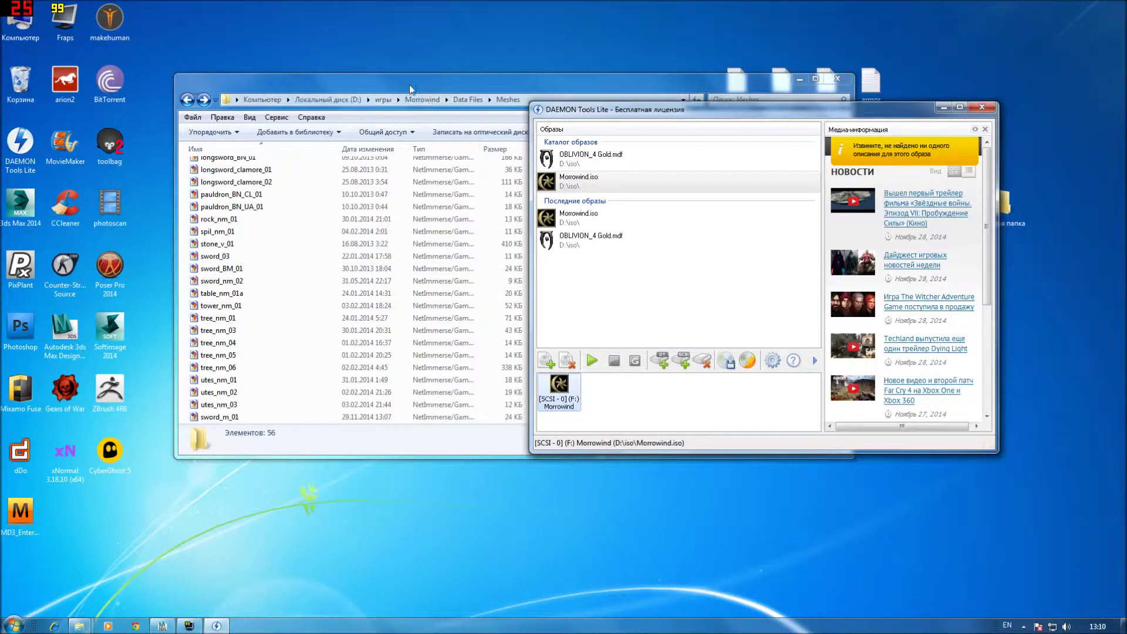
click(429, 100)
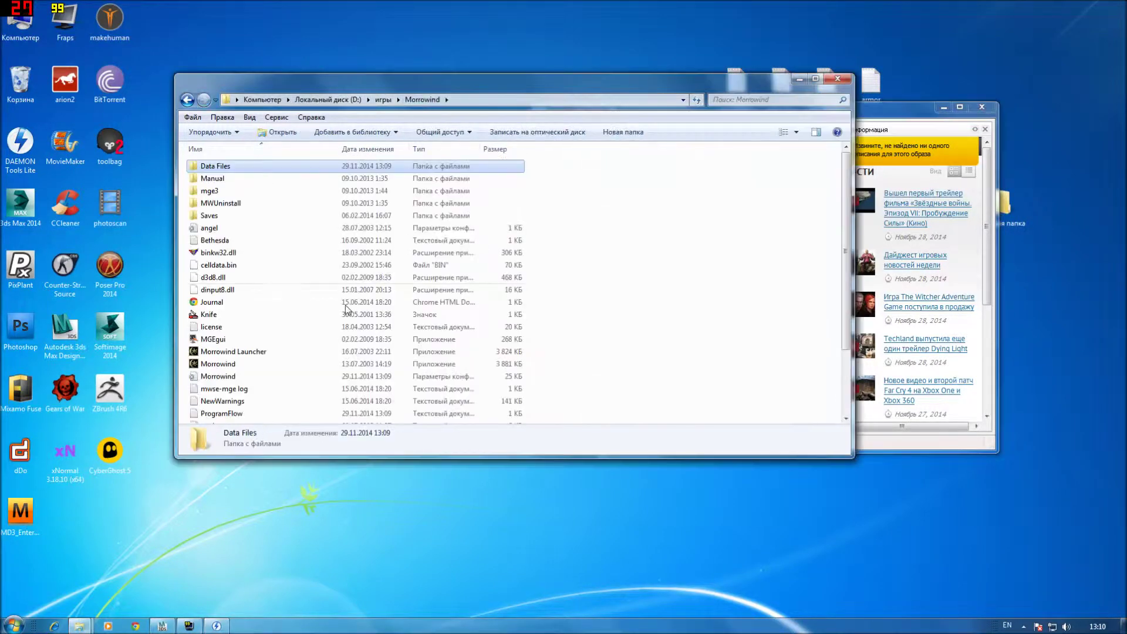
Step: Select the Morrowind game executable in the Morrowind folder
click(235, 365)
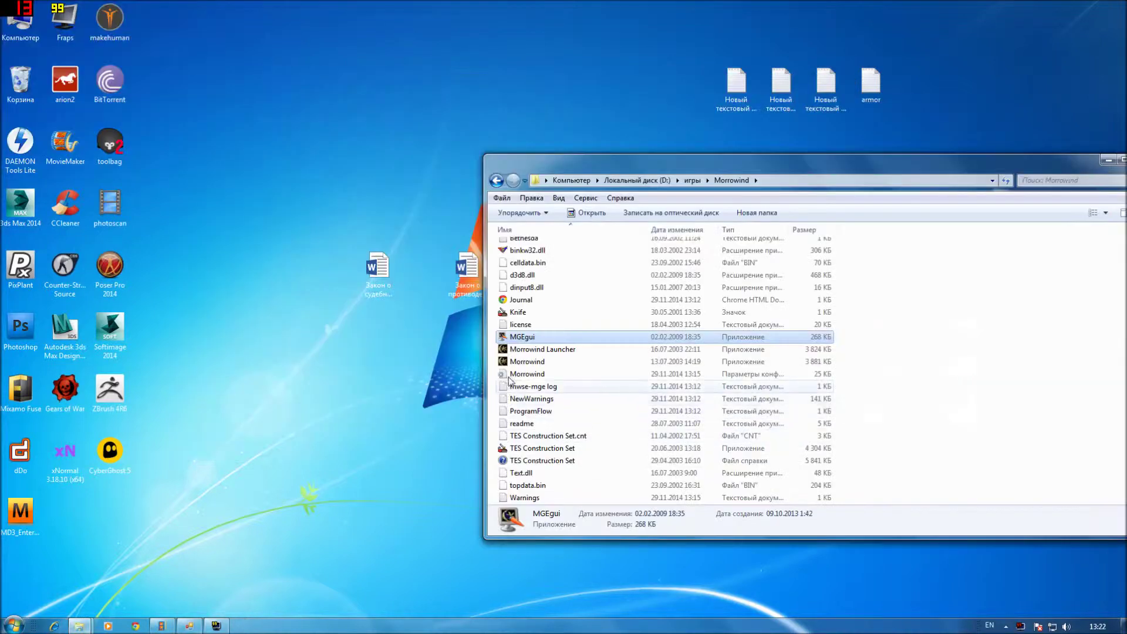
key(Down)
key(Down)
Step: Dismiss the MGEgui error, close Morrowind Graphics Extender, and launch Morrowind.exe
key(Return)
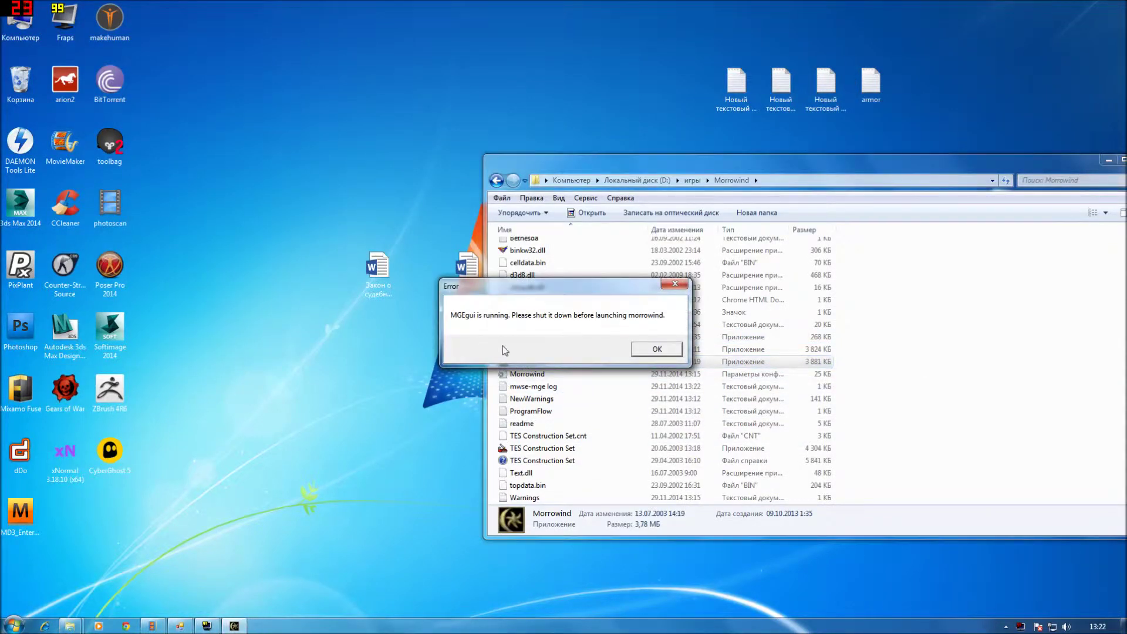
click(659, 355)
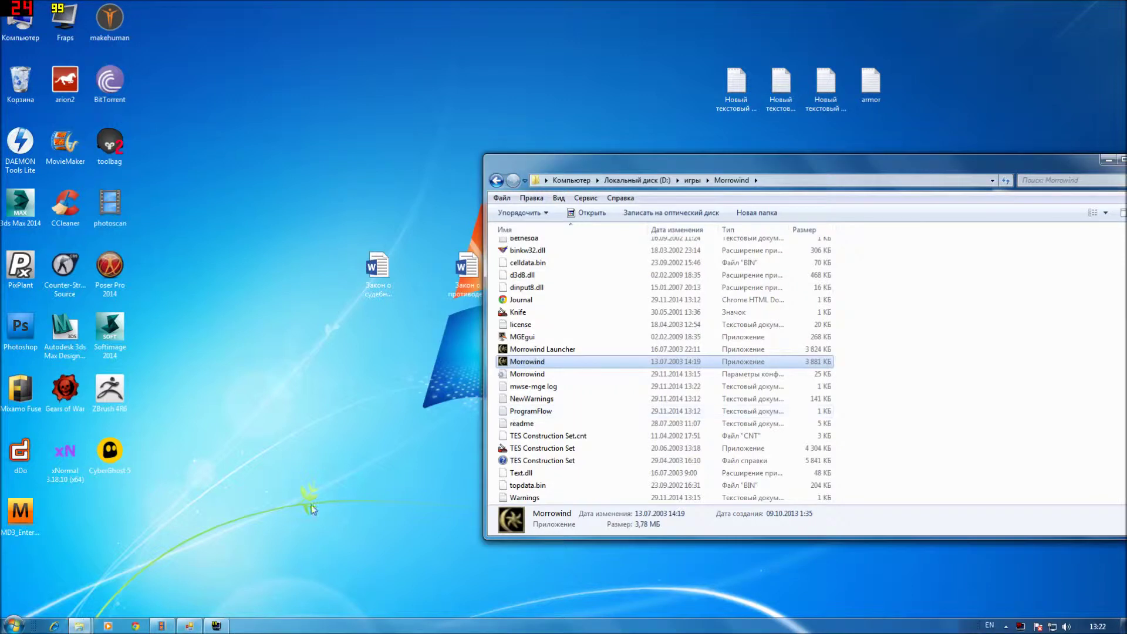
click(216, 626)
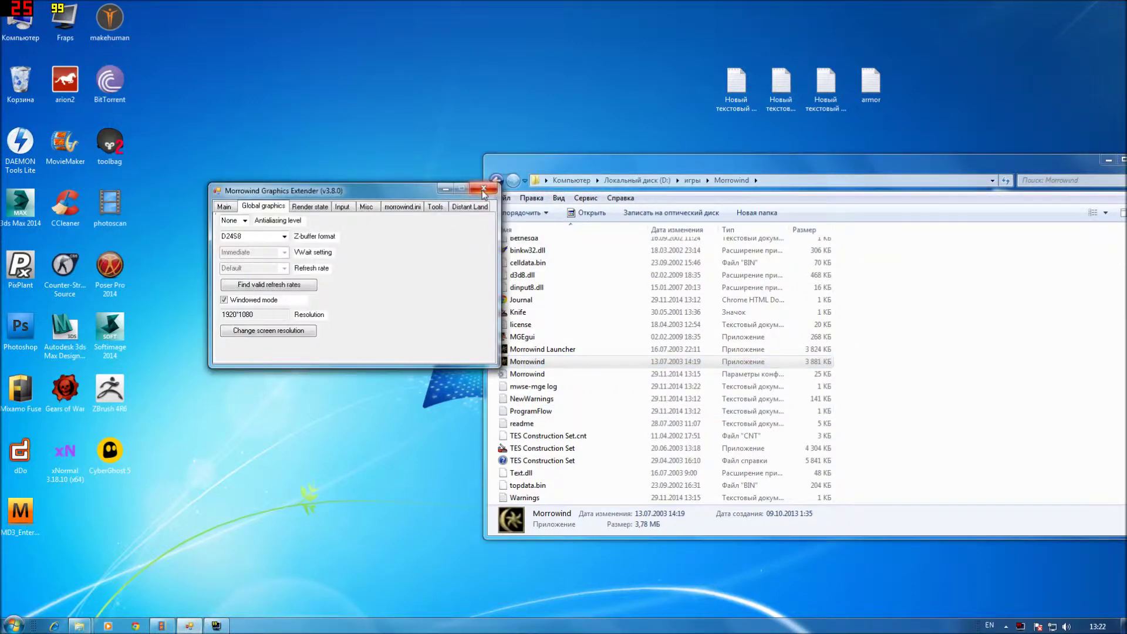
click(484, 187)
double_click(562, 360)
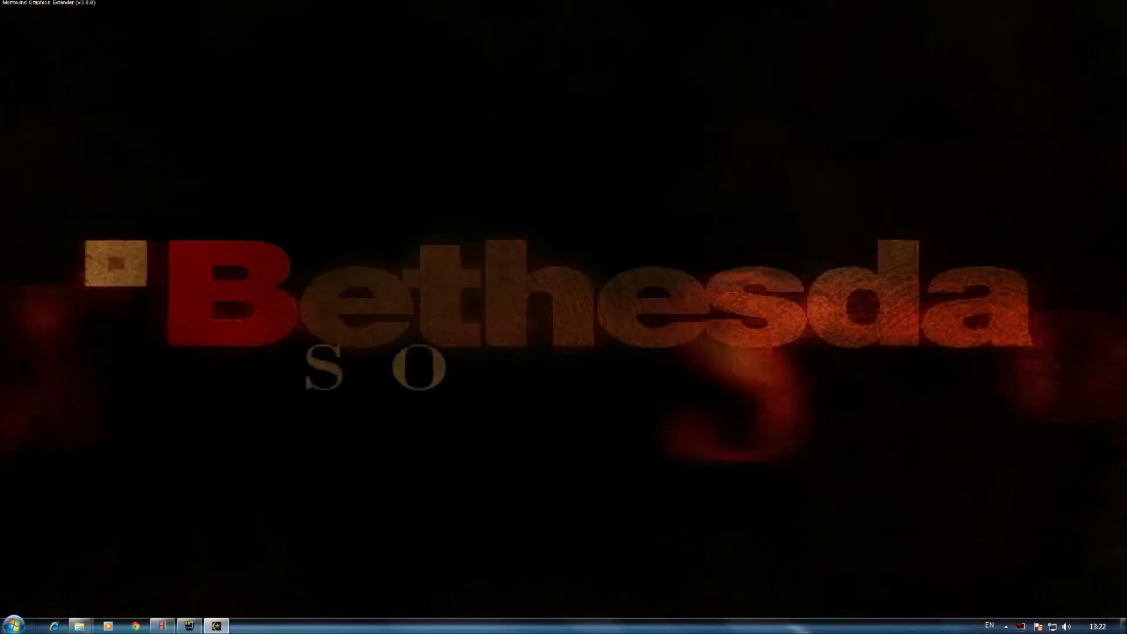
Step: Skip the intro and load the Quicksave game, accepting the changed master files
key(Escape)
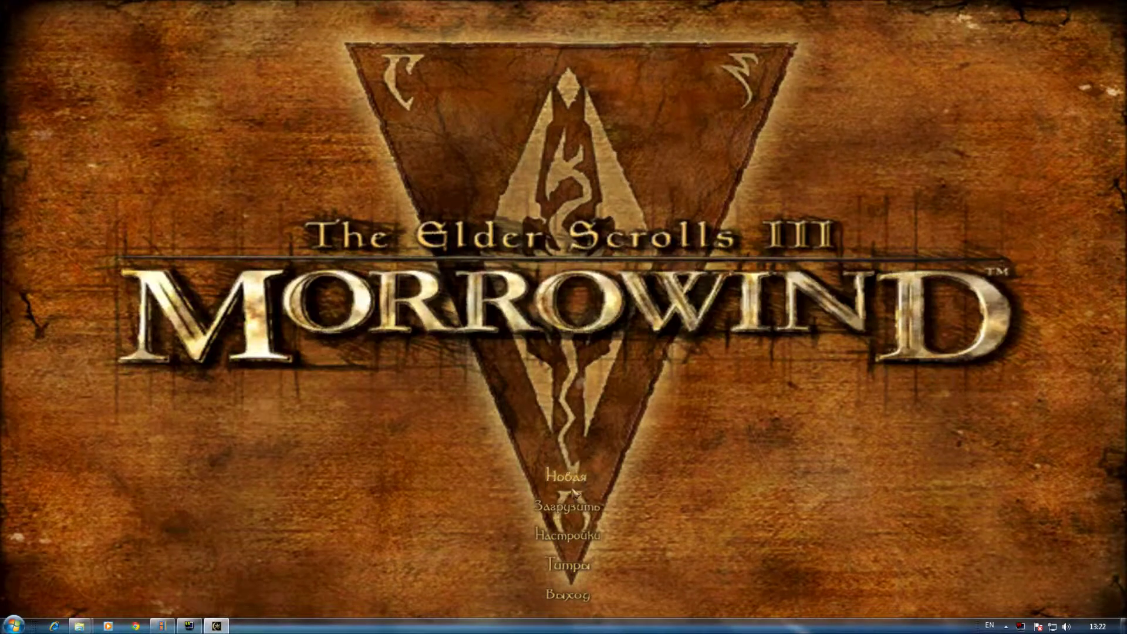
click(569, 506)
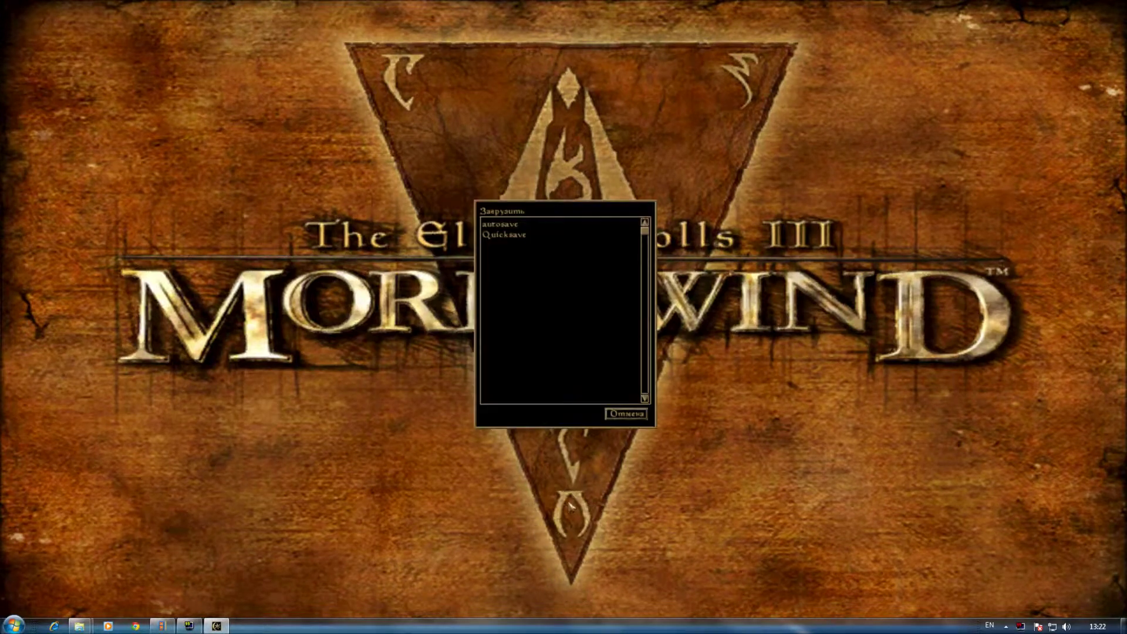
click(505, 235)
click(549, 337)
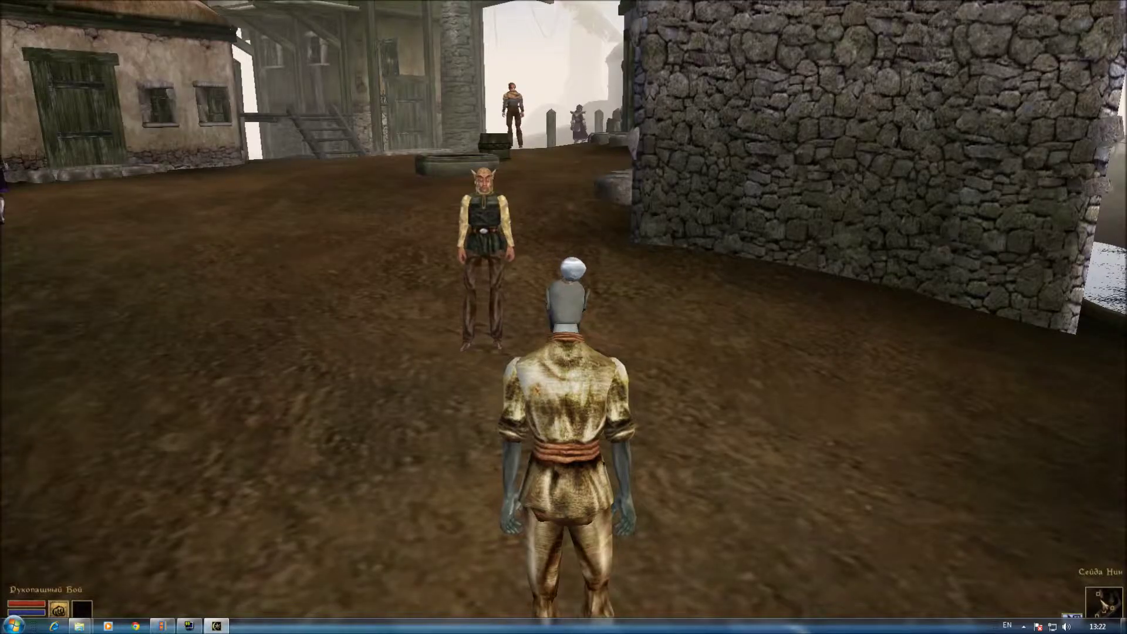
Step: Lower the Master, Voice and Effects volume sliders in the game's sound settings
key(Escape)
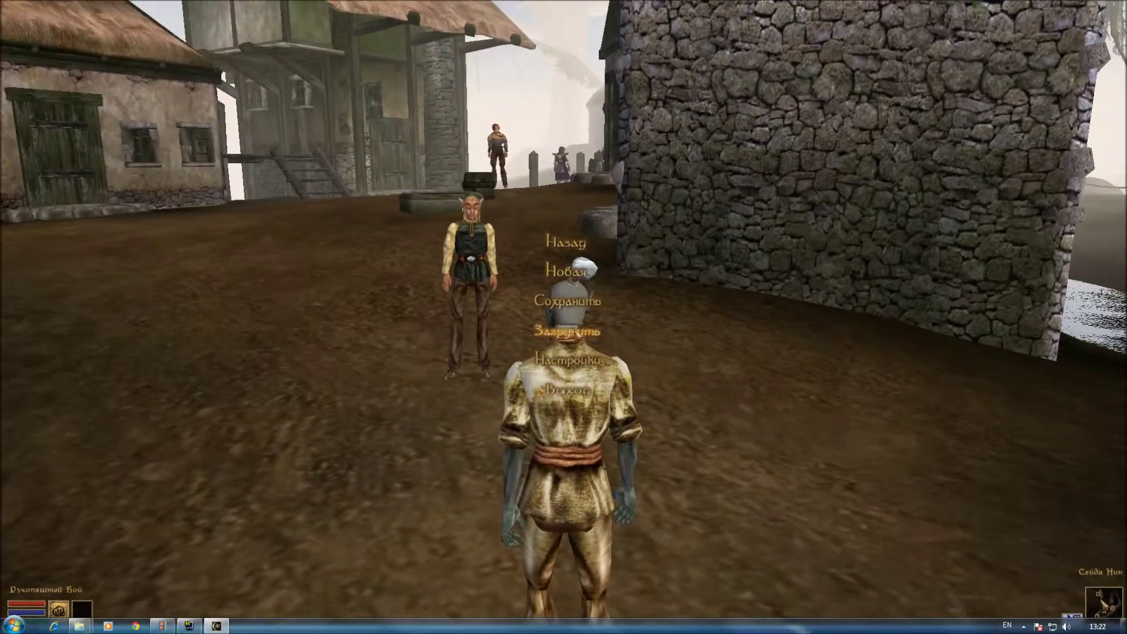
click(571, 357)
click(562, 213)
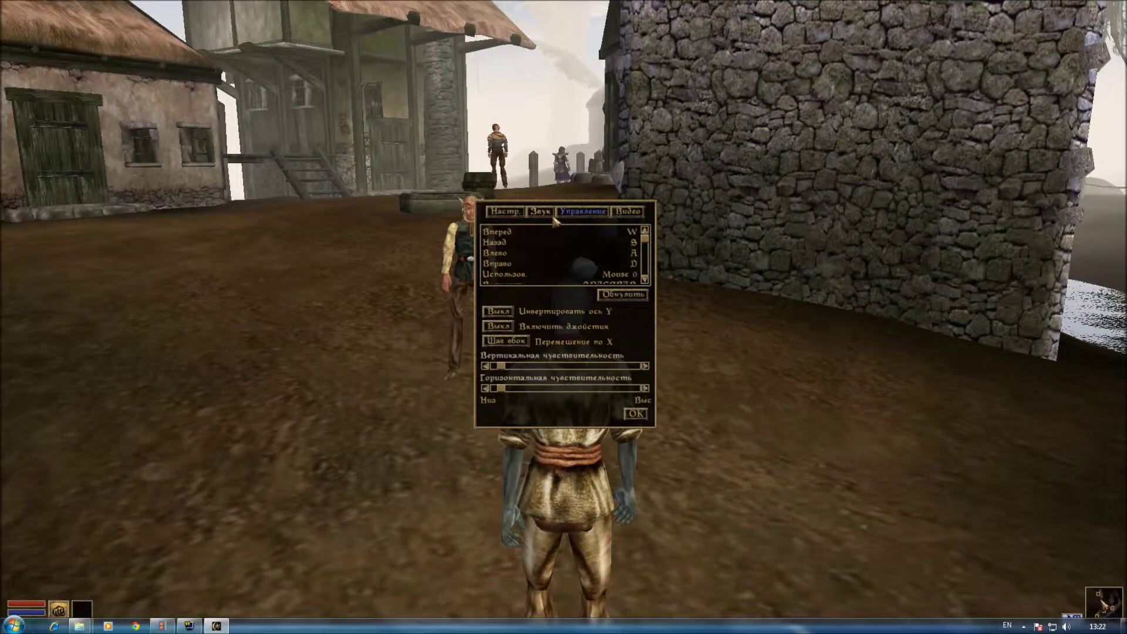
click(548, 215)
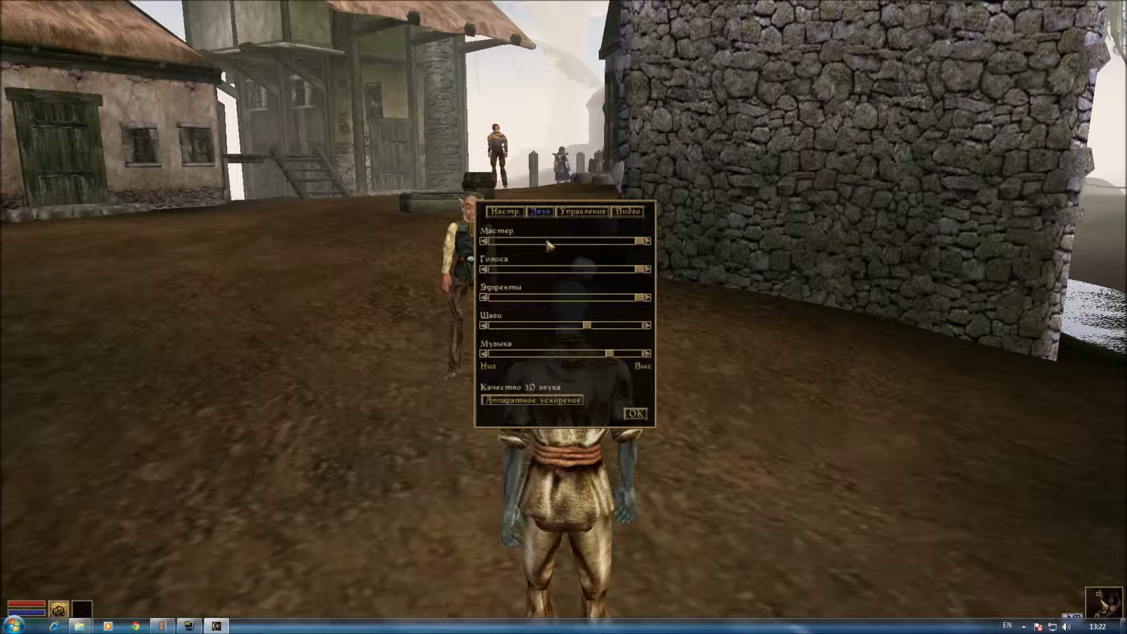
drag(548, 244, 540, 243)
click(542, 270)
click(539, 299)
click(634, 414)
key(Escape)
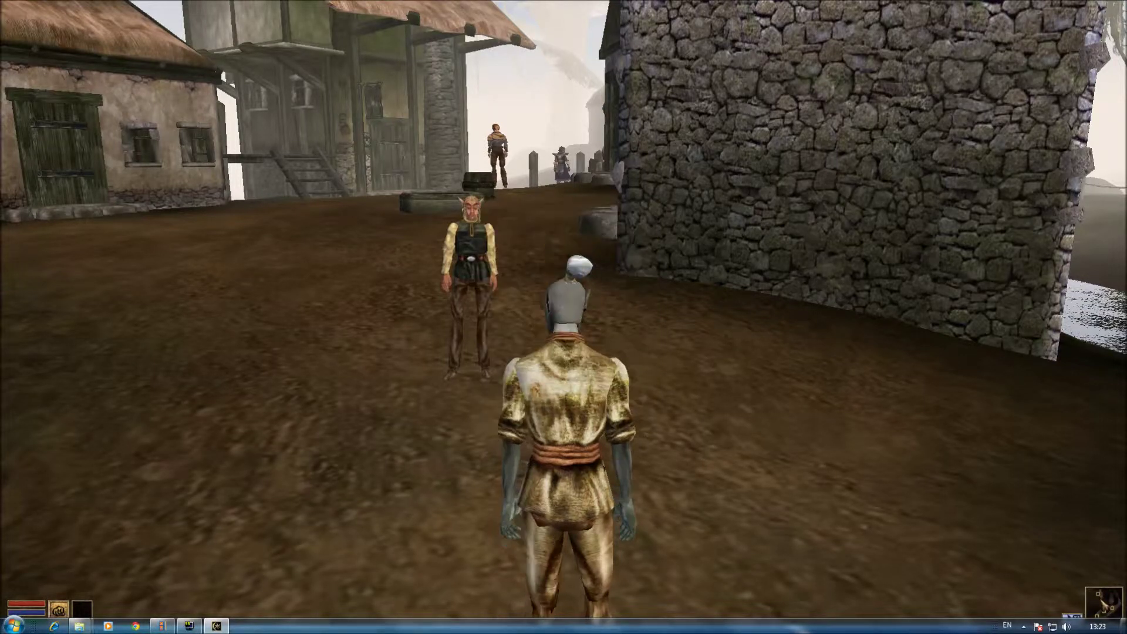
Step: Turn on god mode by entering tgm in the console
key(grave)
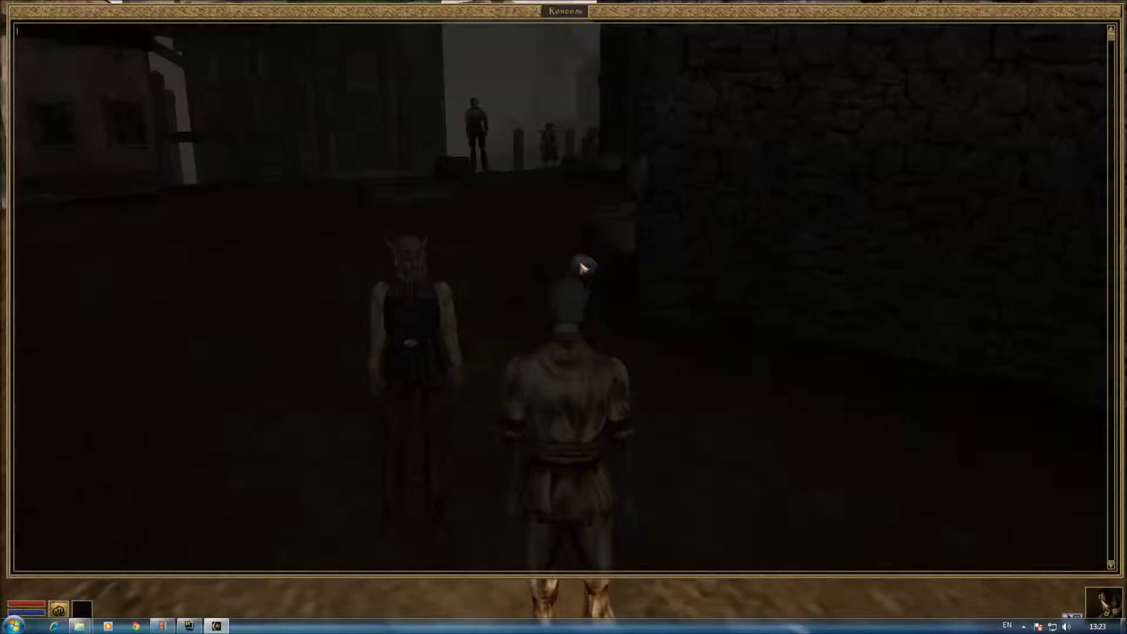
text(tgm)
key(Return)
key(Escape)
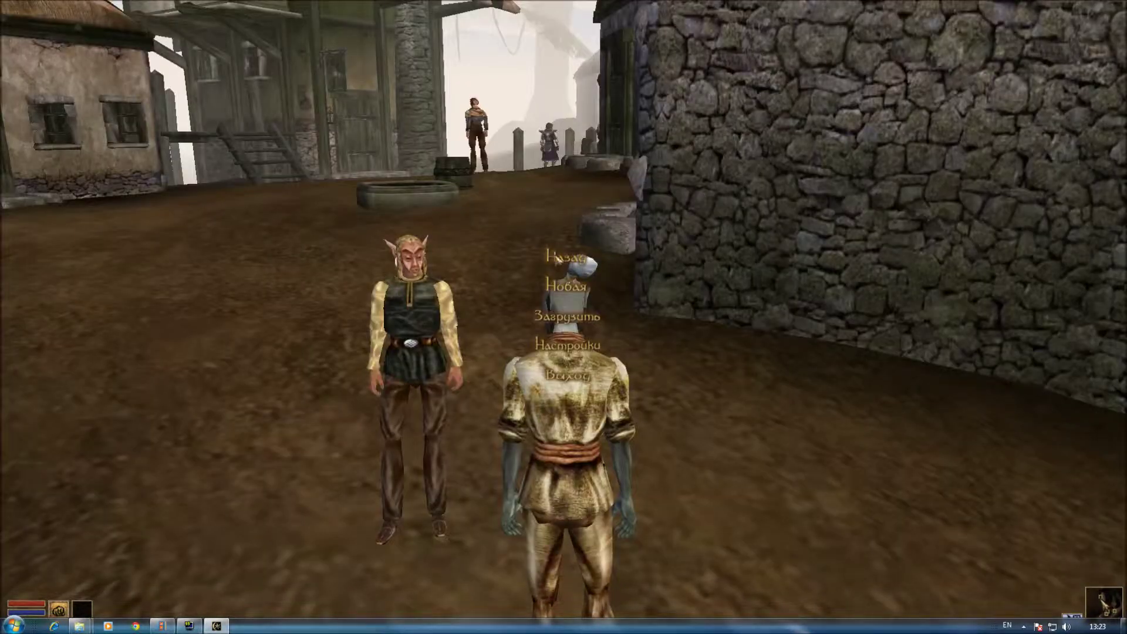
key(grave)
key(grave)
key(grave)
key(grave)
Step: Run through Seyda Neen and up the hill to the silt strider walkway
key(w)
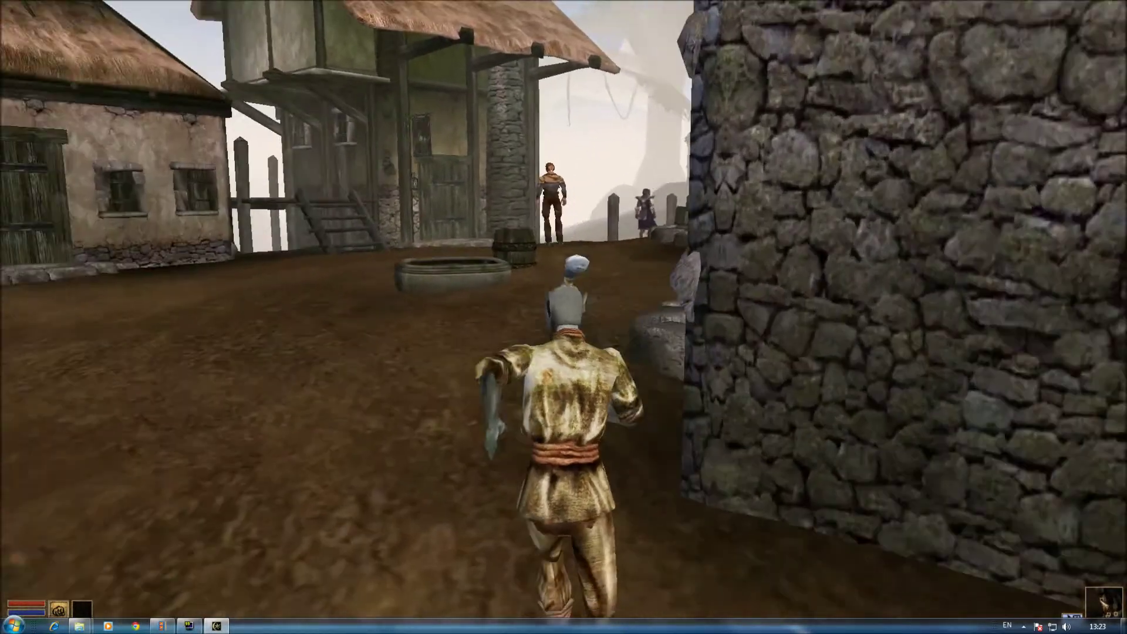
key(w)
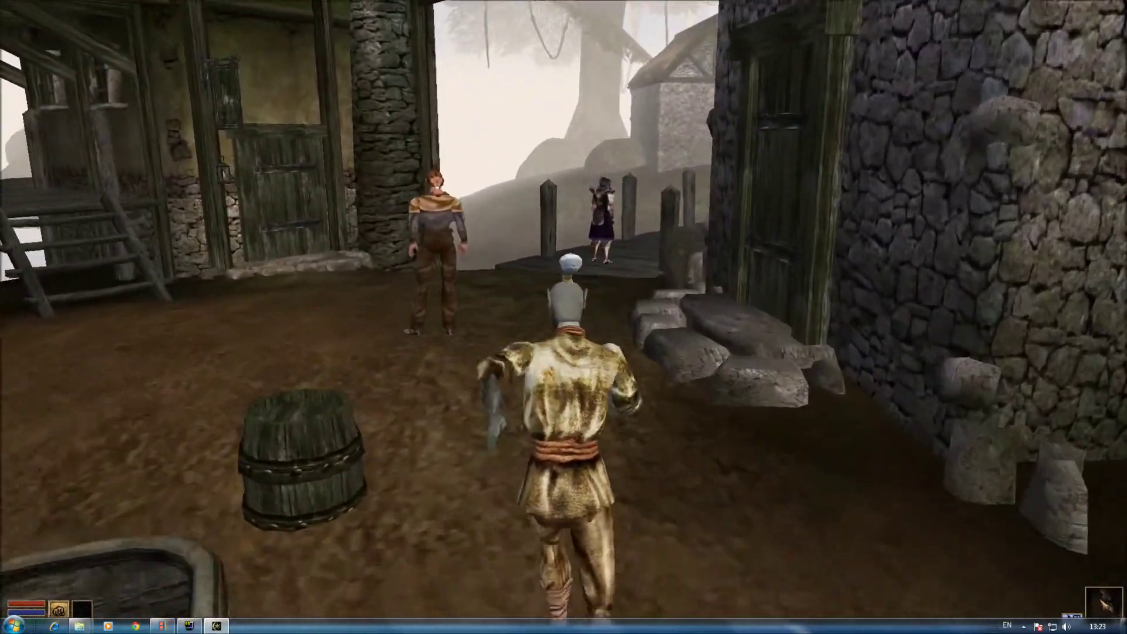
key(w)
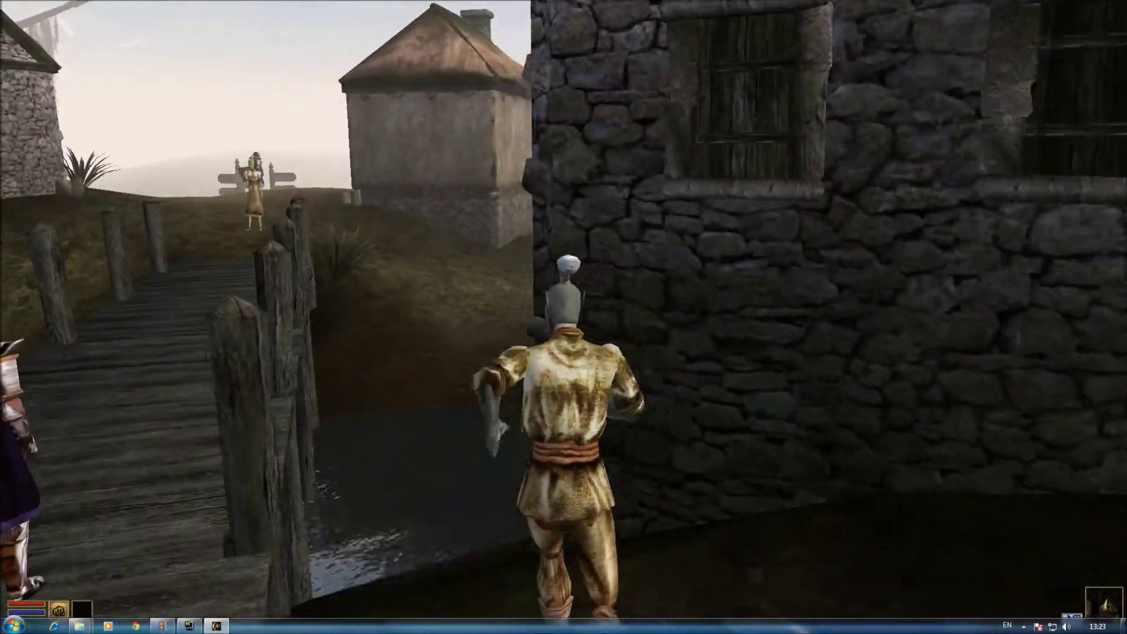
key(w)
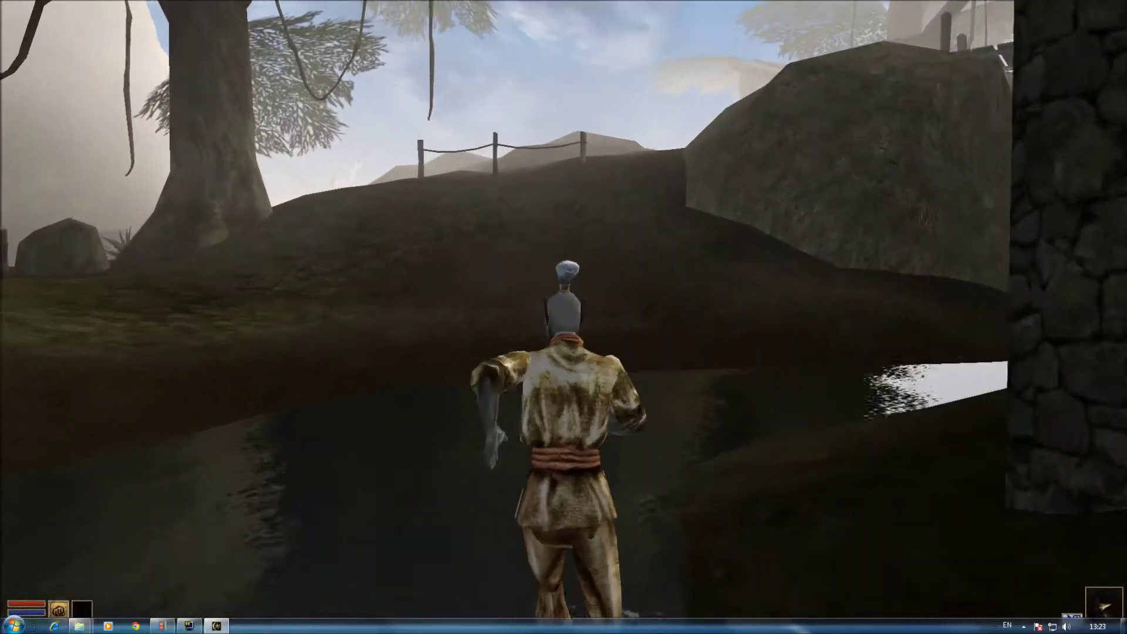
key(w)
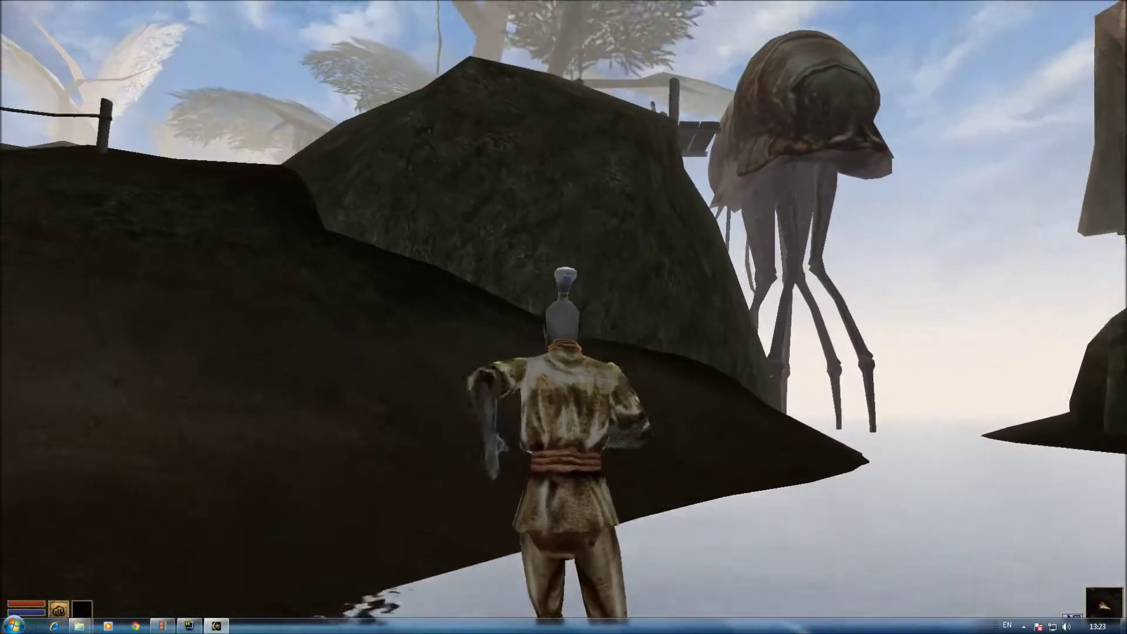
key(w)
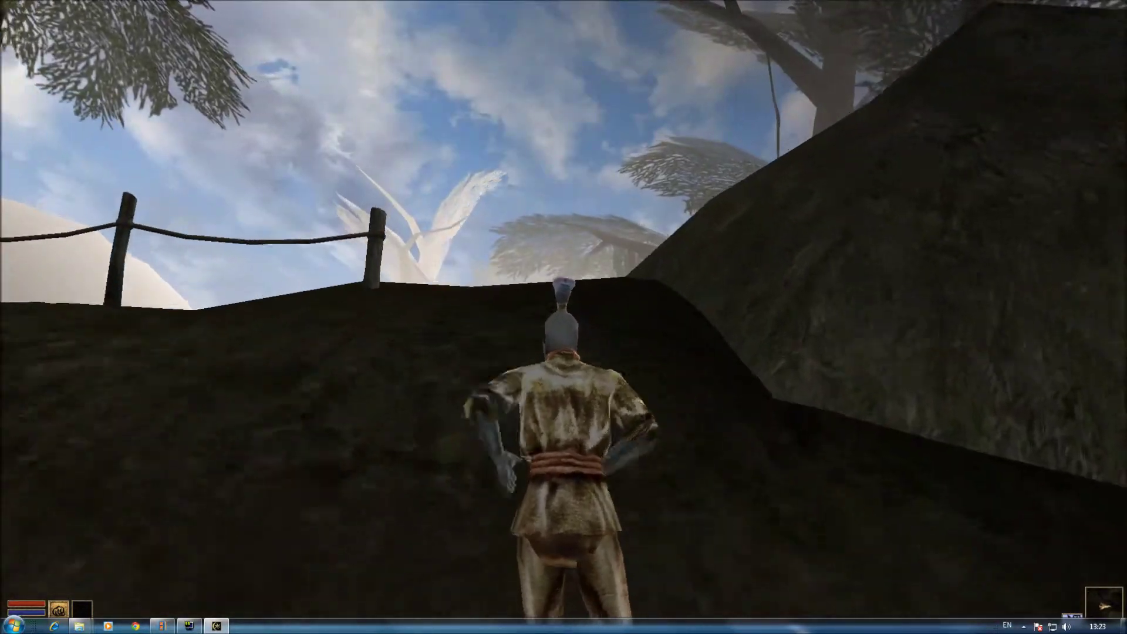
key(w)
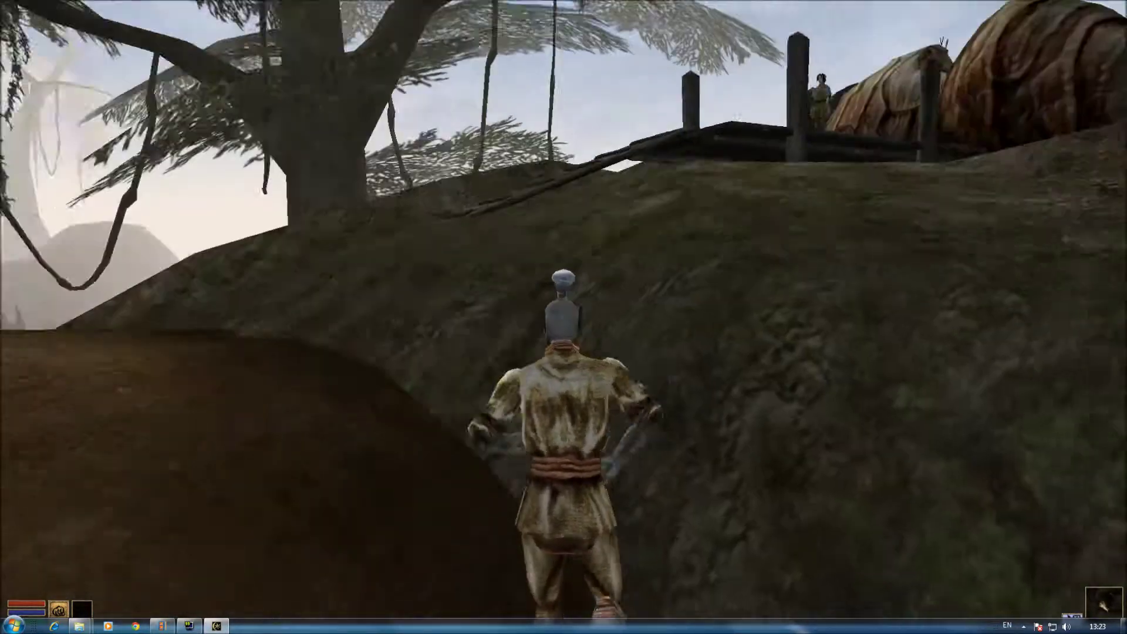
key(w)
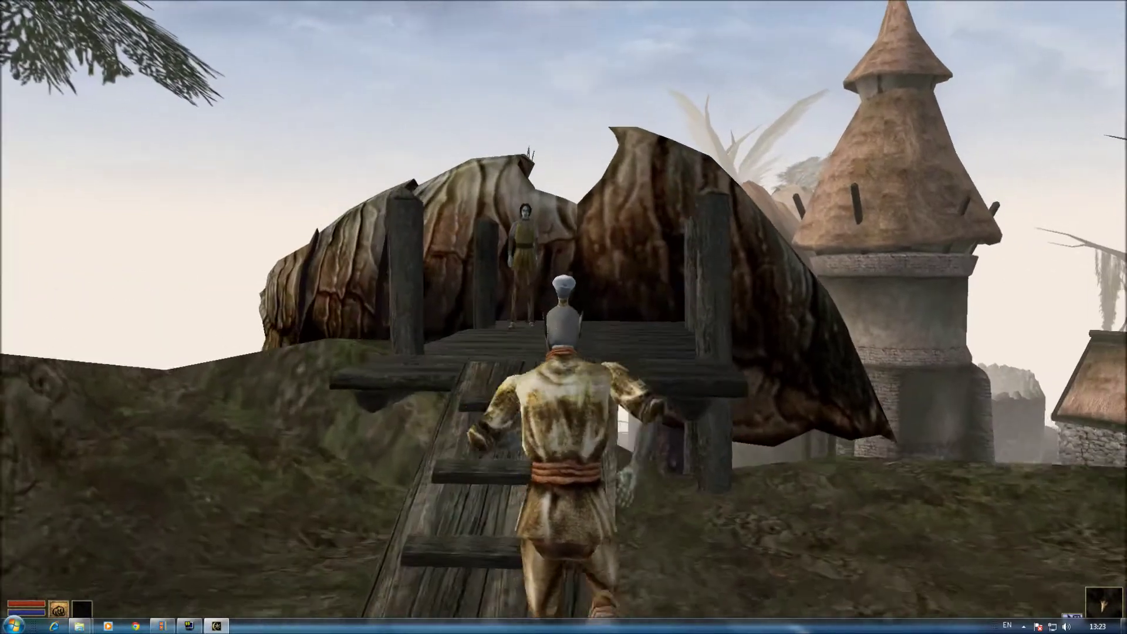
Step: Talk to the caravaner and take the silt strider to Балмора
key(w)
key(space)
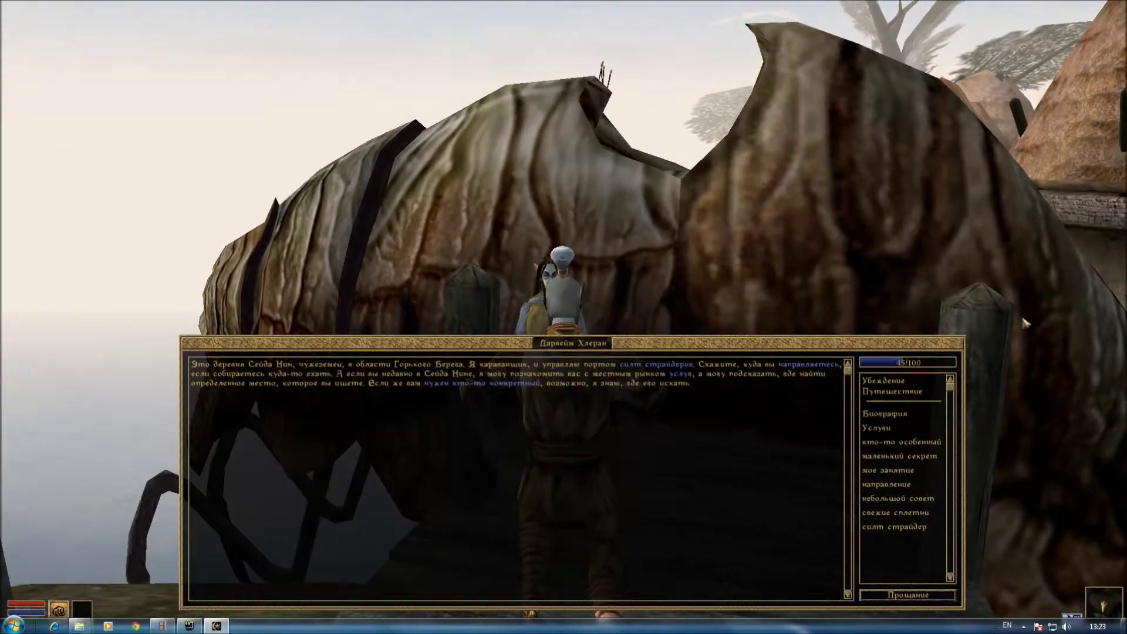
click(917, 392)
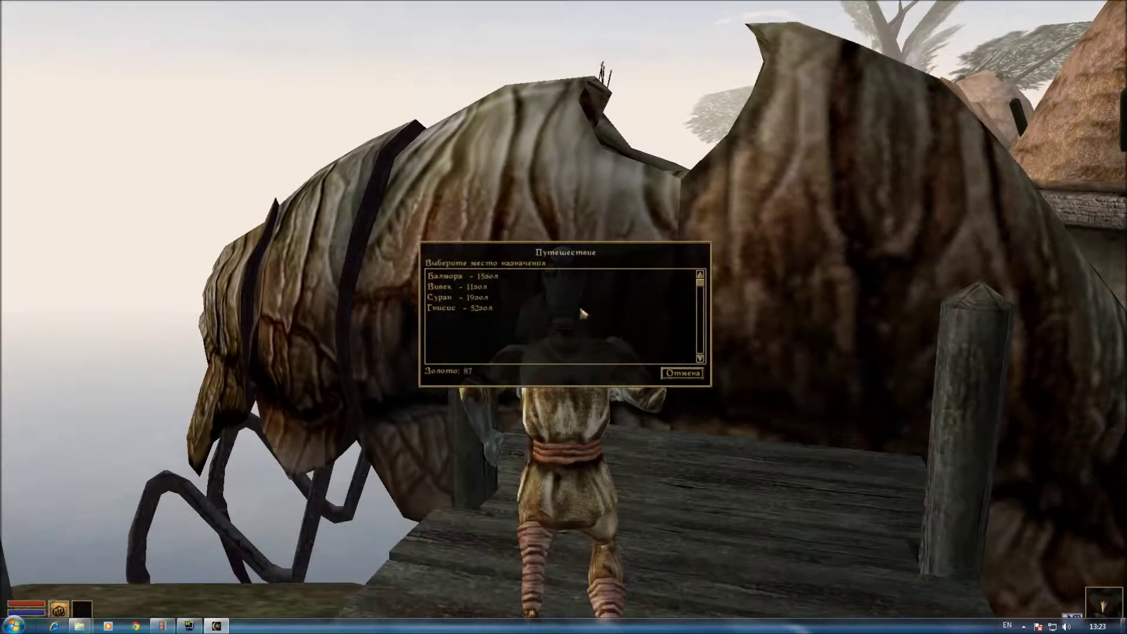
click(488, 287)
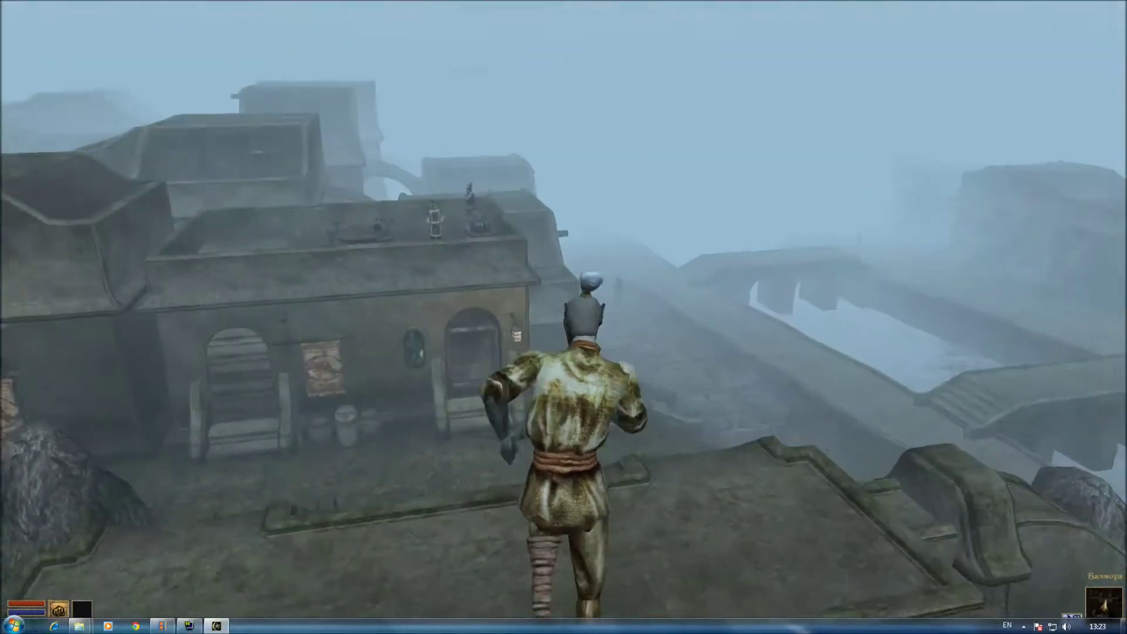
Step: Run along the canal walkway and over the bridge into Balmora's plaza
key(w)
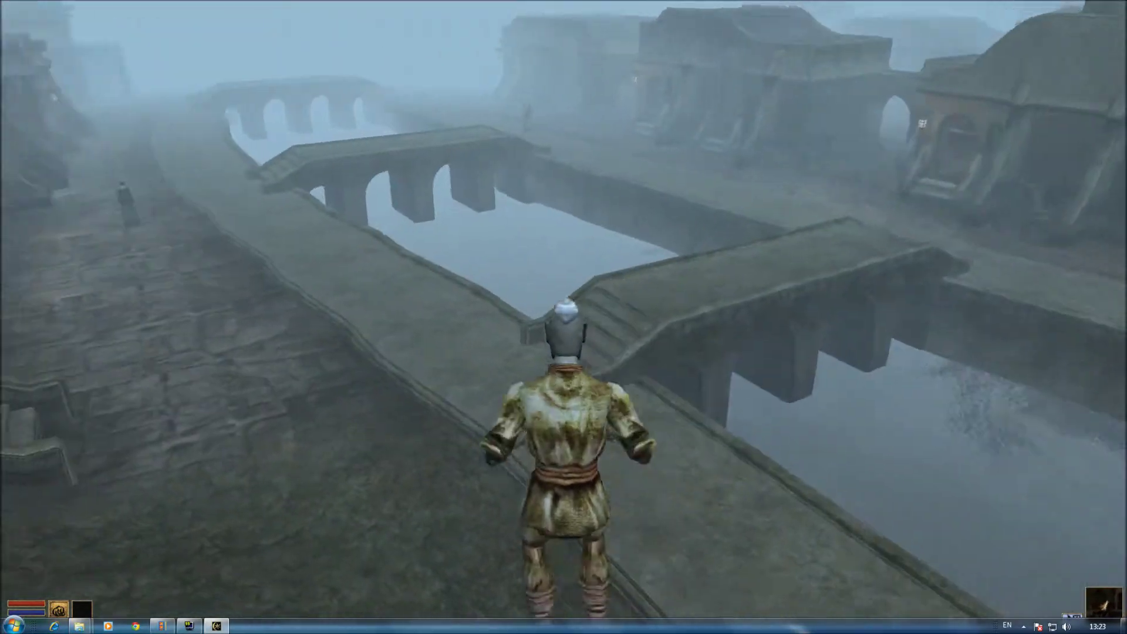
key(w)
key(w)
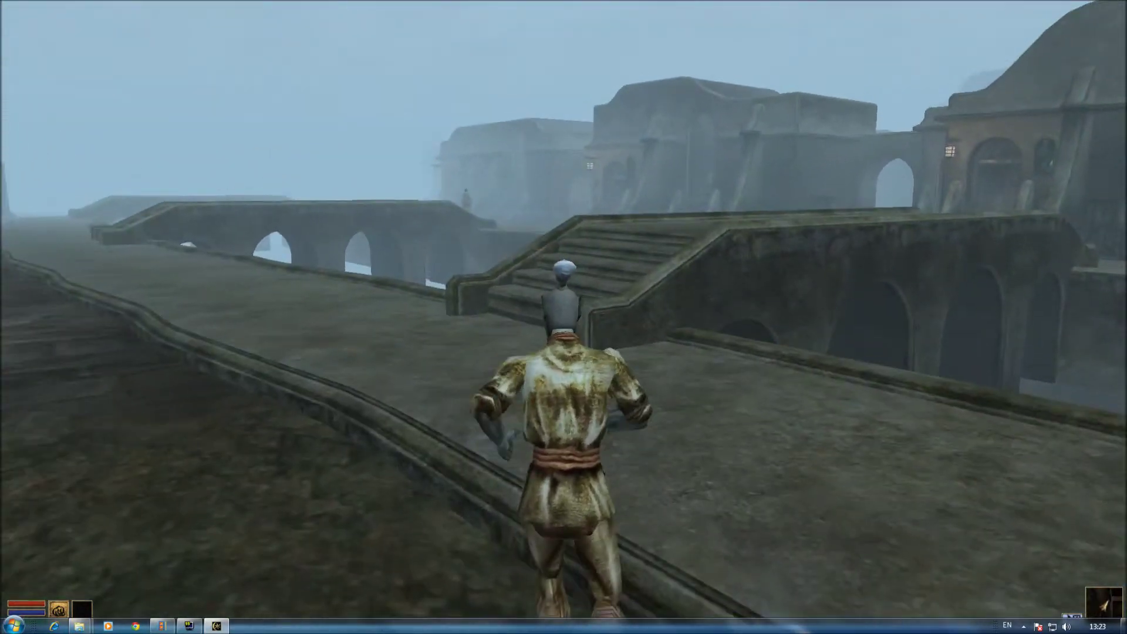
key(w)
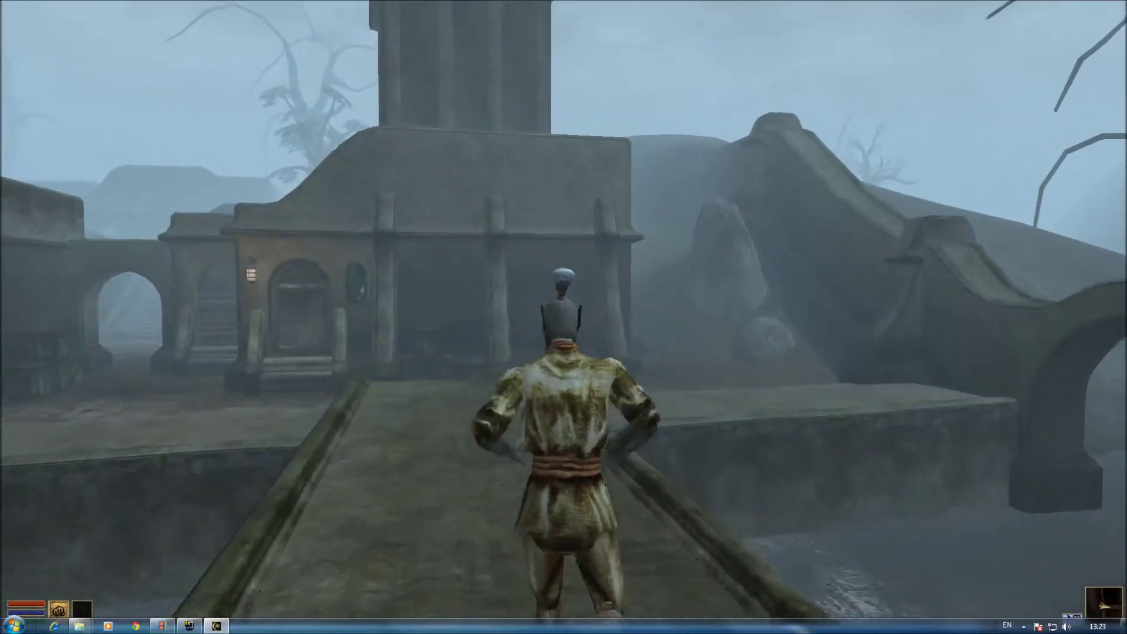
key(w)
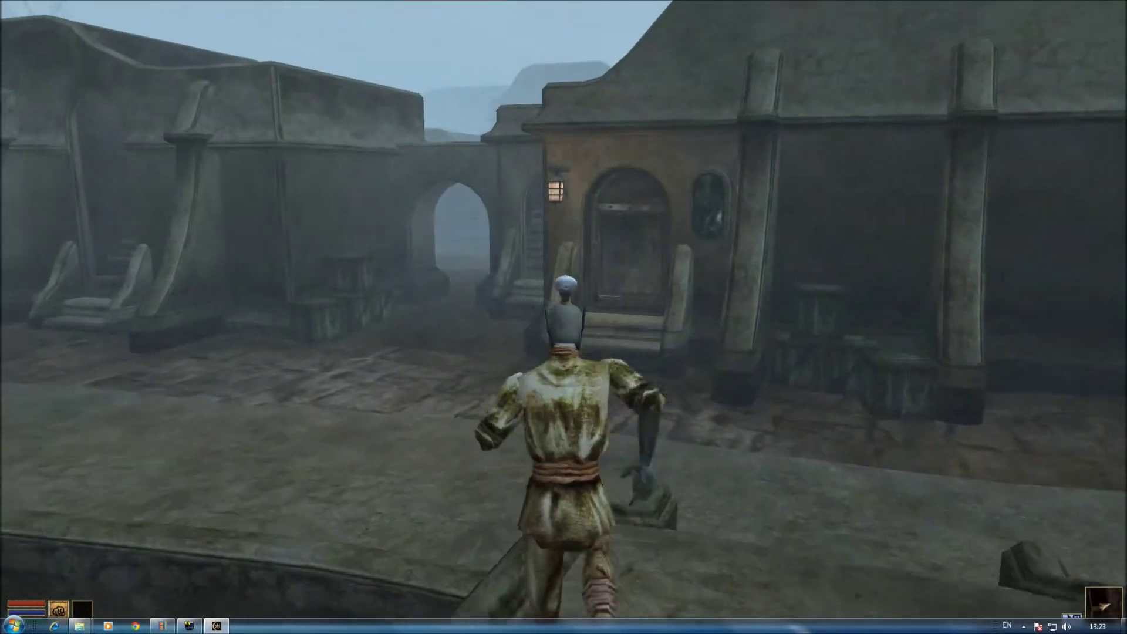
key(w)
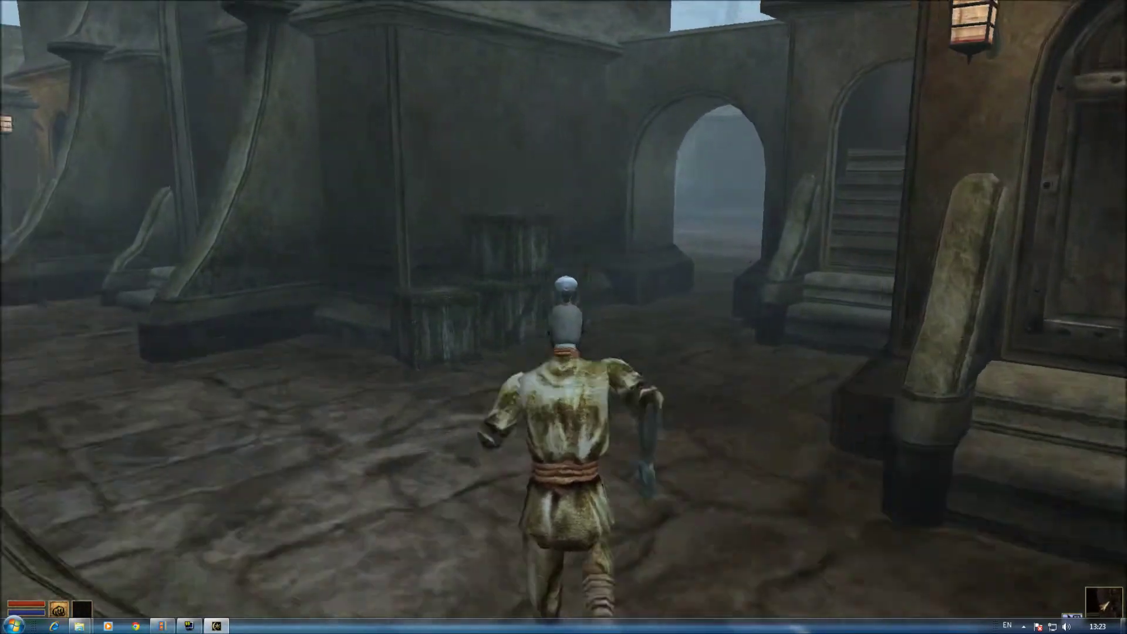
Step: Go through the arch and up the staircase toward the sword, in first-person view
key(w)
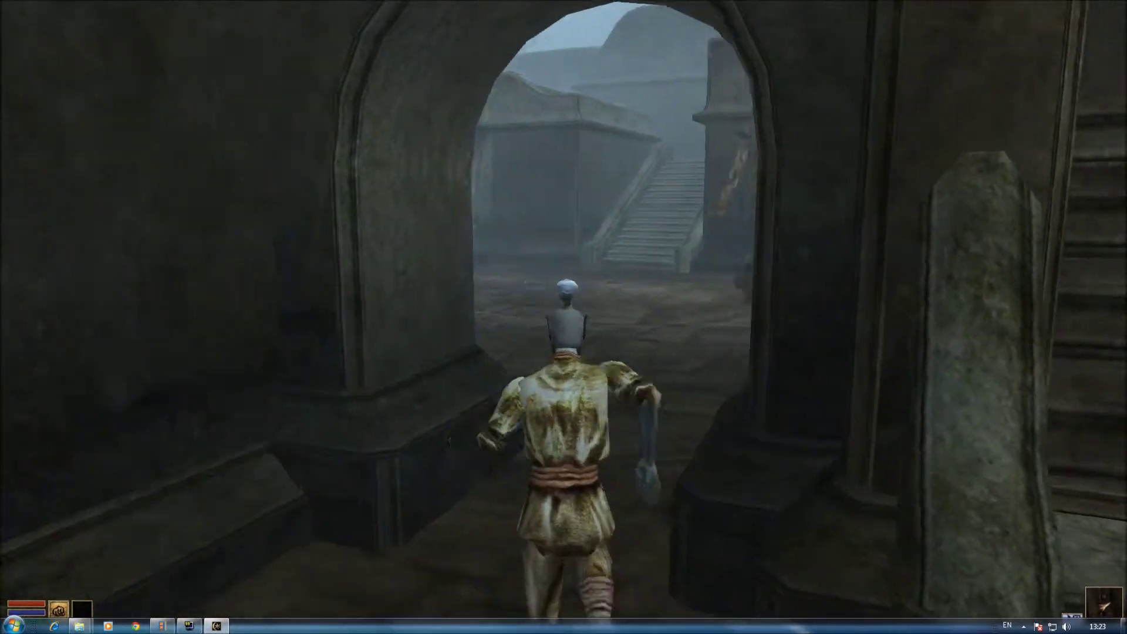
key(w)
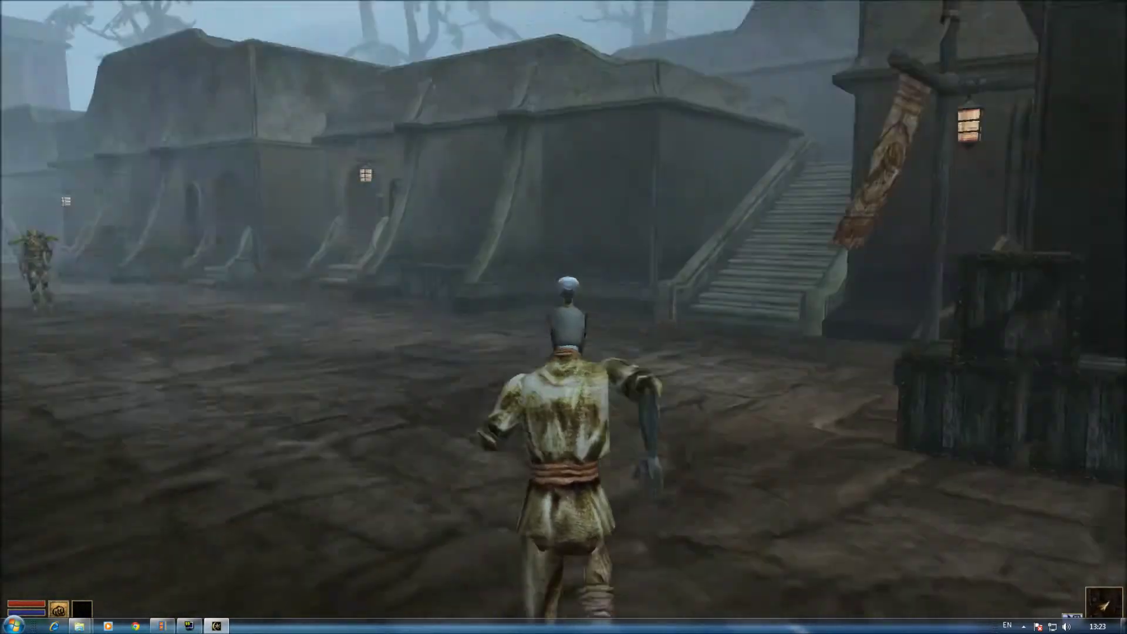
key(w)
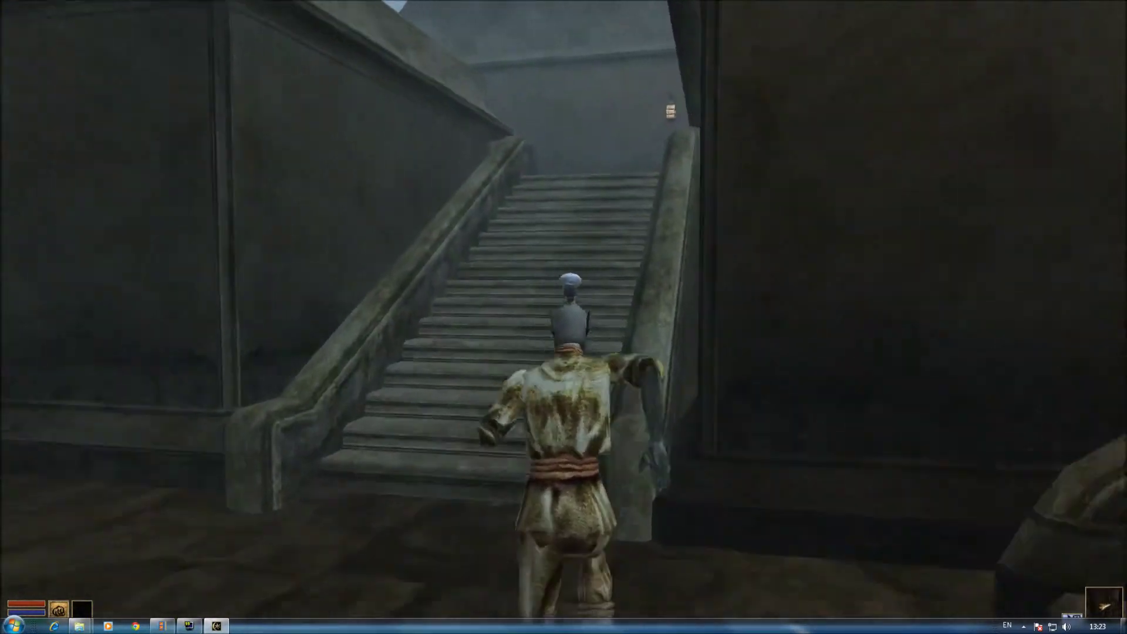
key(w)
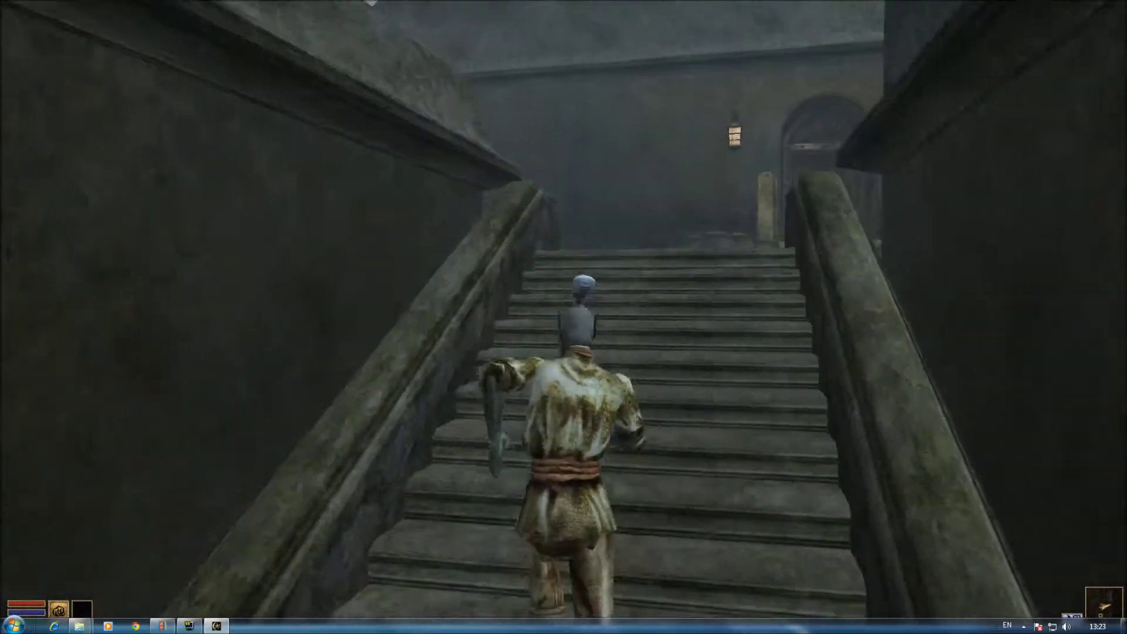
key(w)
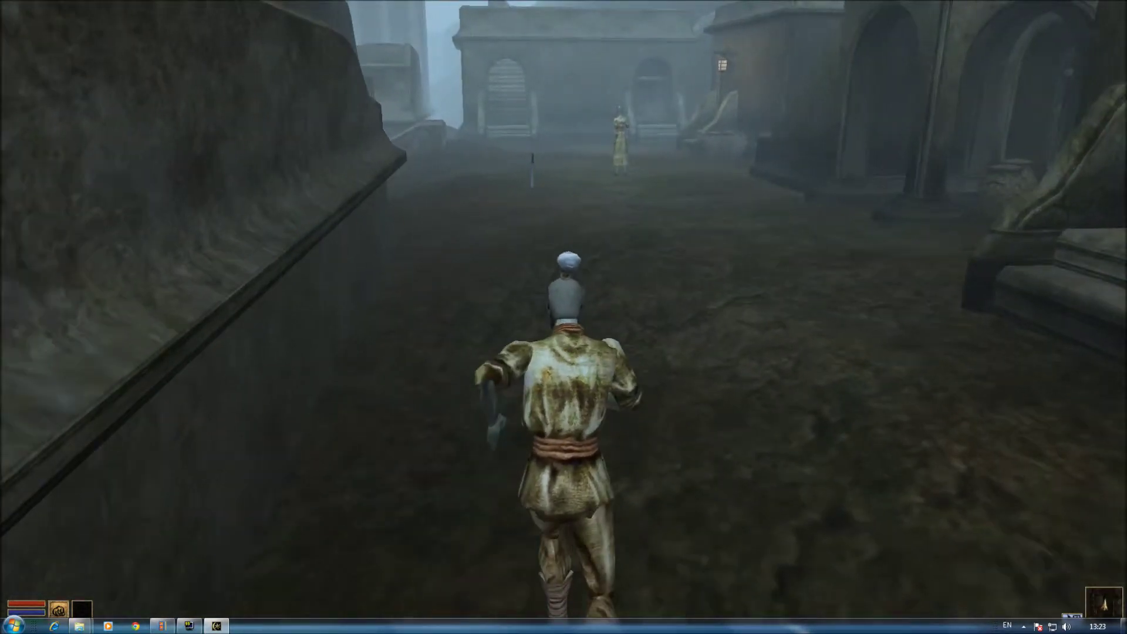
key(w)
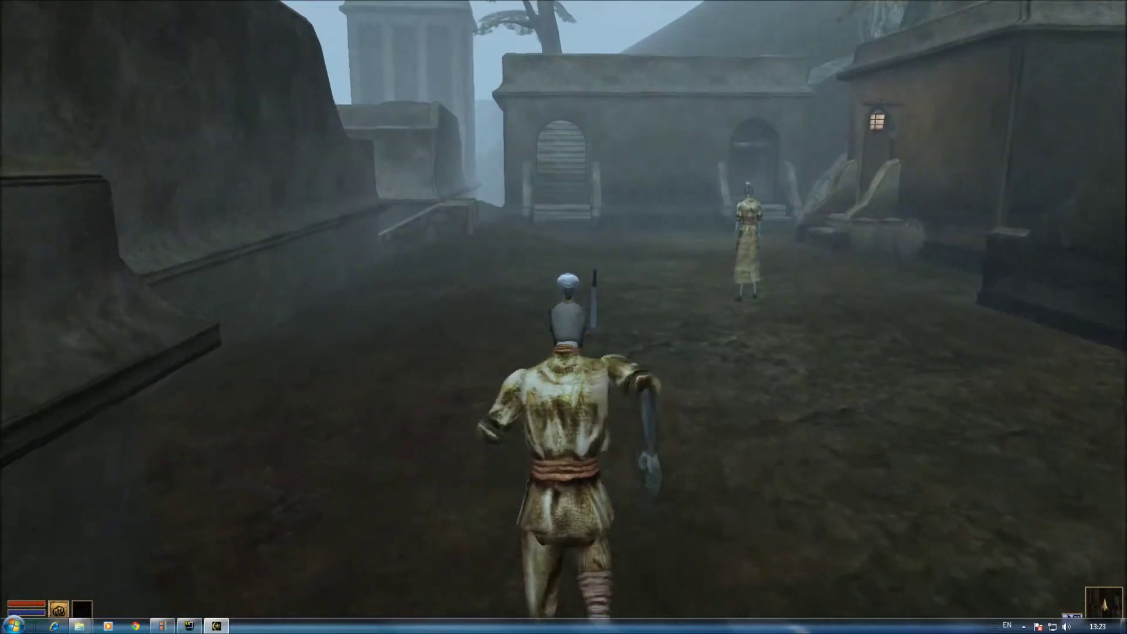
key(Tab)
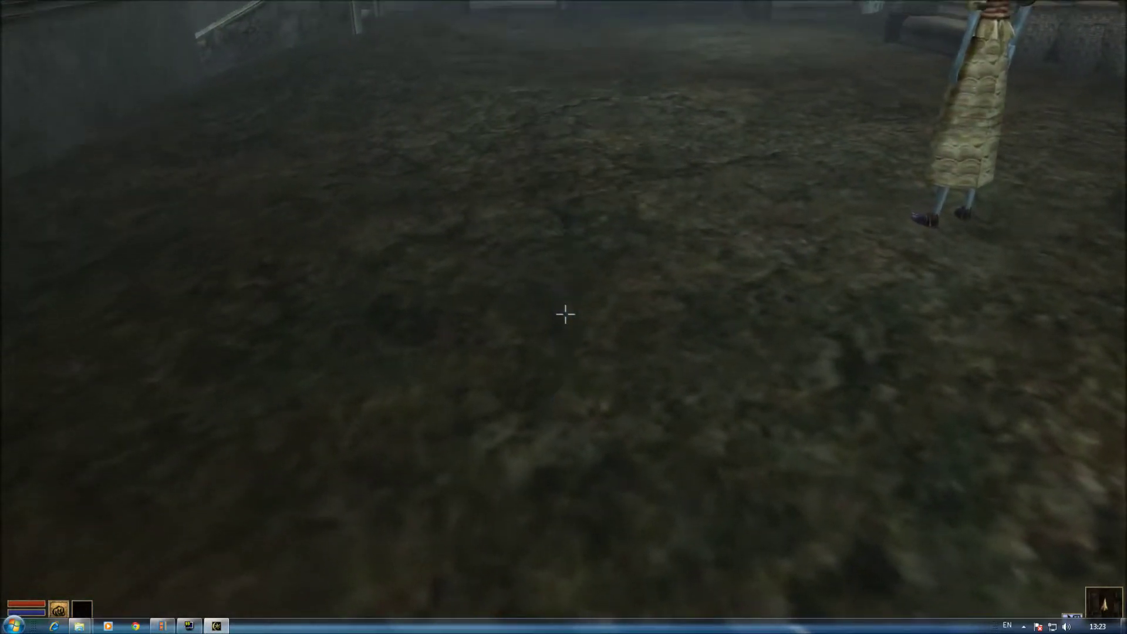
Step: Take and equip the Римский палаш longsword from the ground
right_click(566, 315)
click(135, 482)
click(70, 470)
right_click(141, 511)
key(Tab)
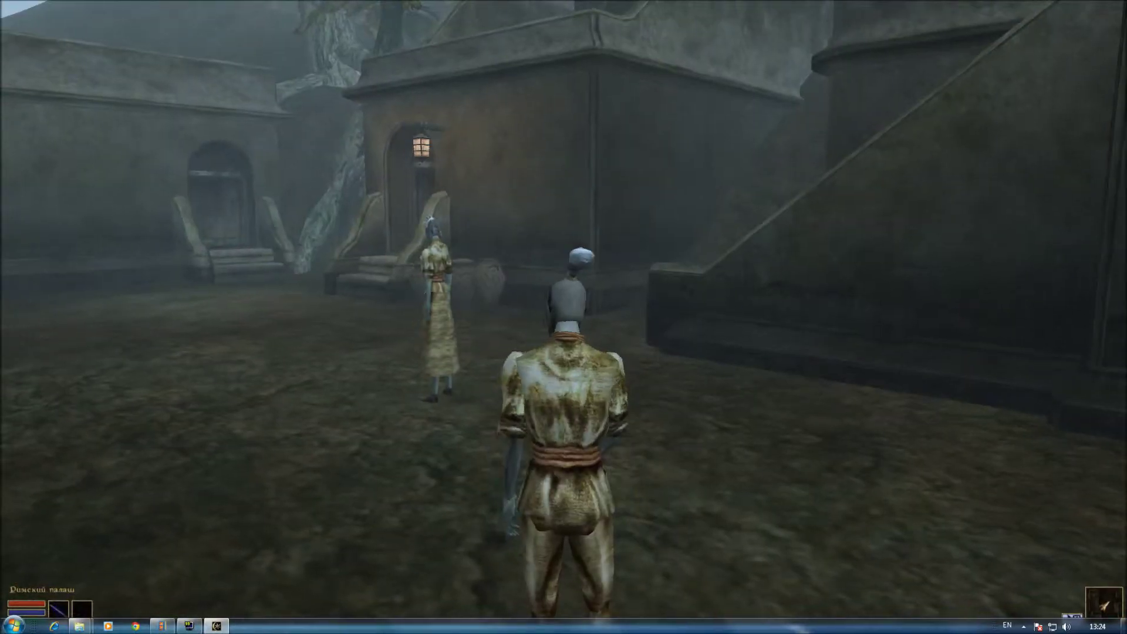
Step: Draw the longsword and kill the nearby townsperson with three strikes
key(f)
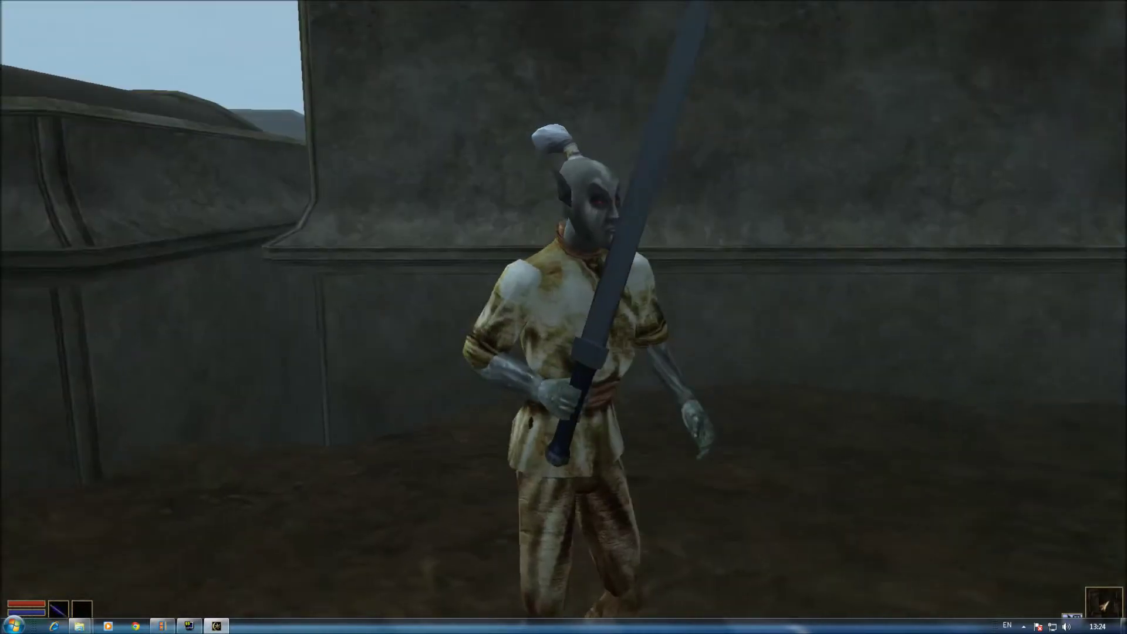
key(f)
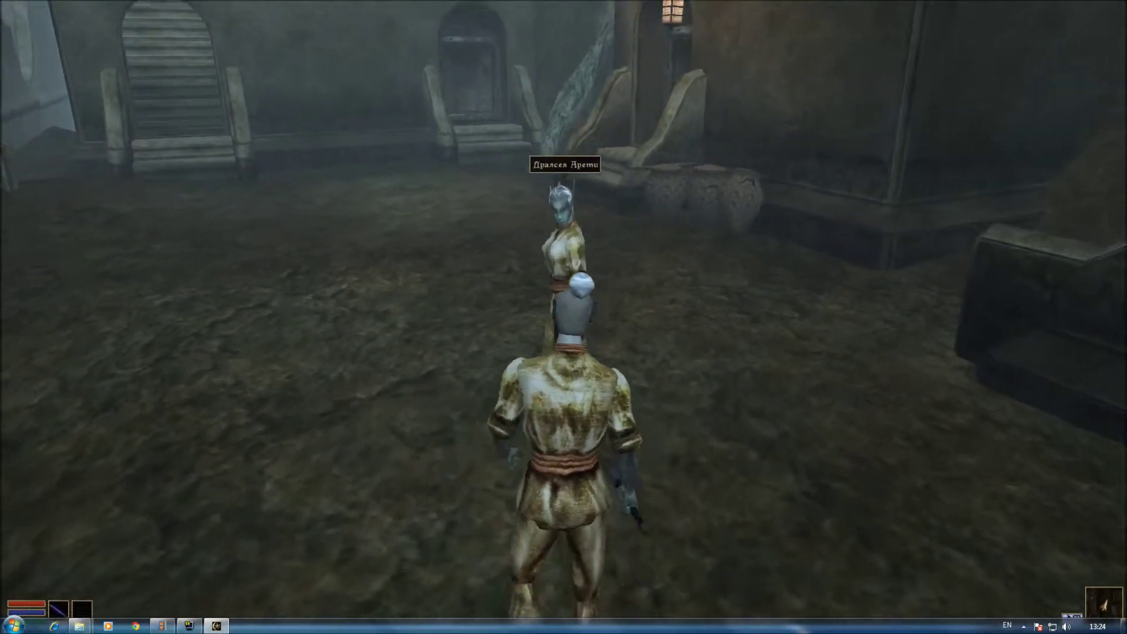
click(564, 317)
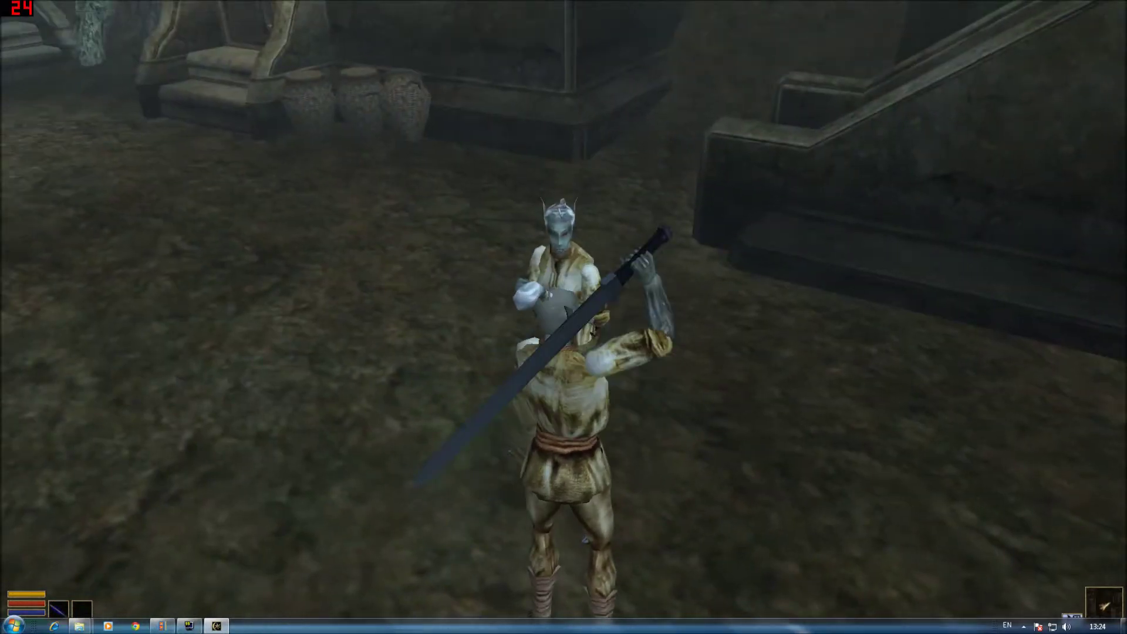
click(564, 317)
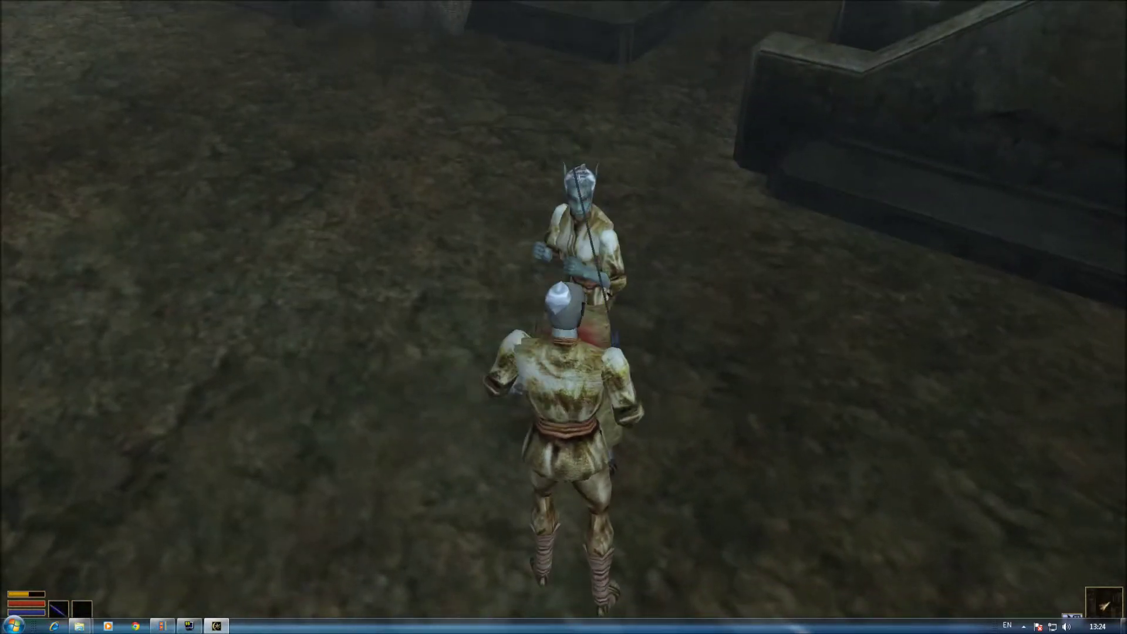
click(564, 318)
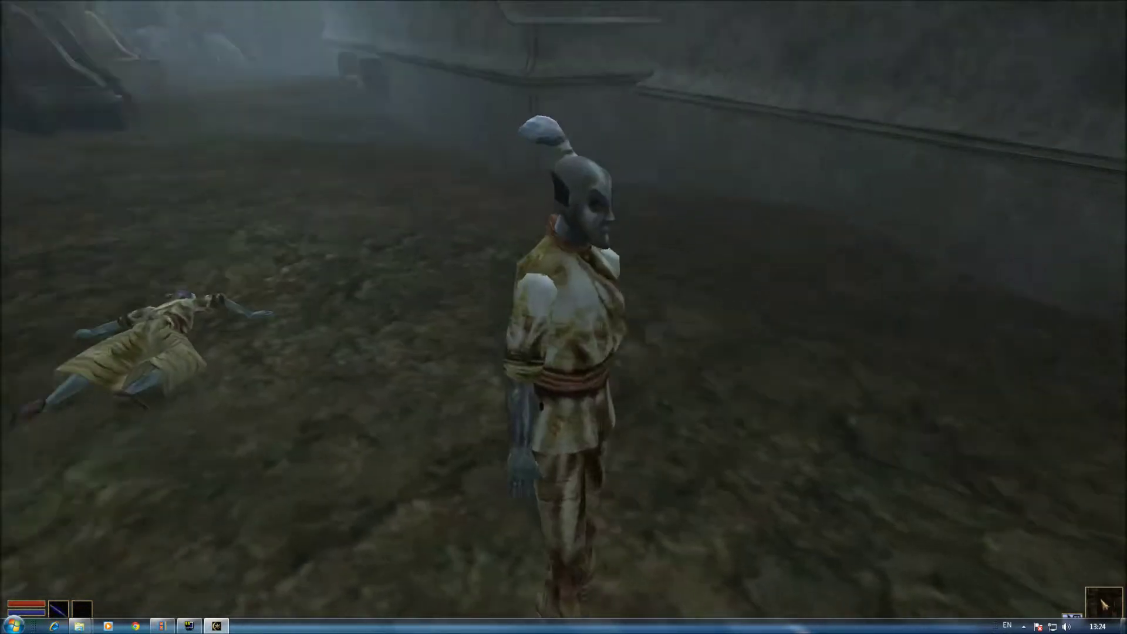
right_click(549, 233)
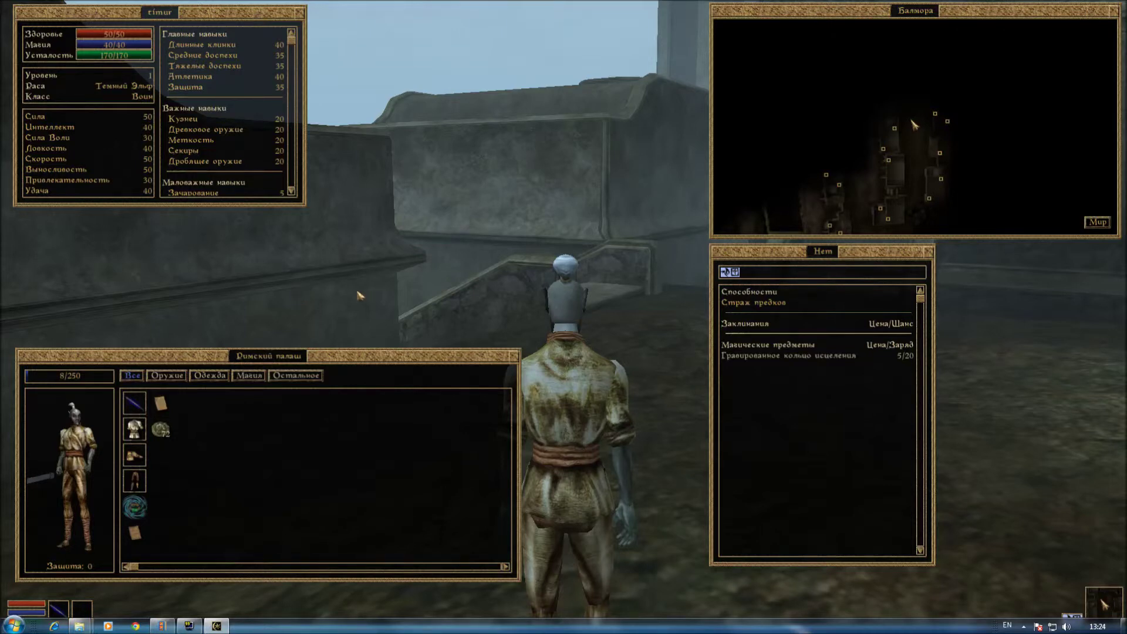
Step: Close the inventory after checking the longsword, then draw it into a ready stance
right_click(461, 285)
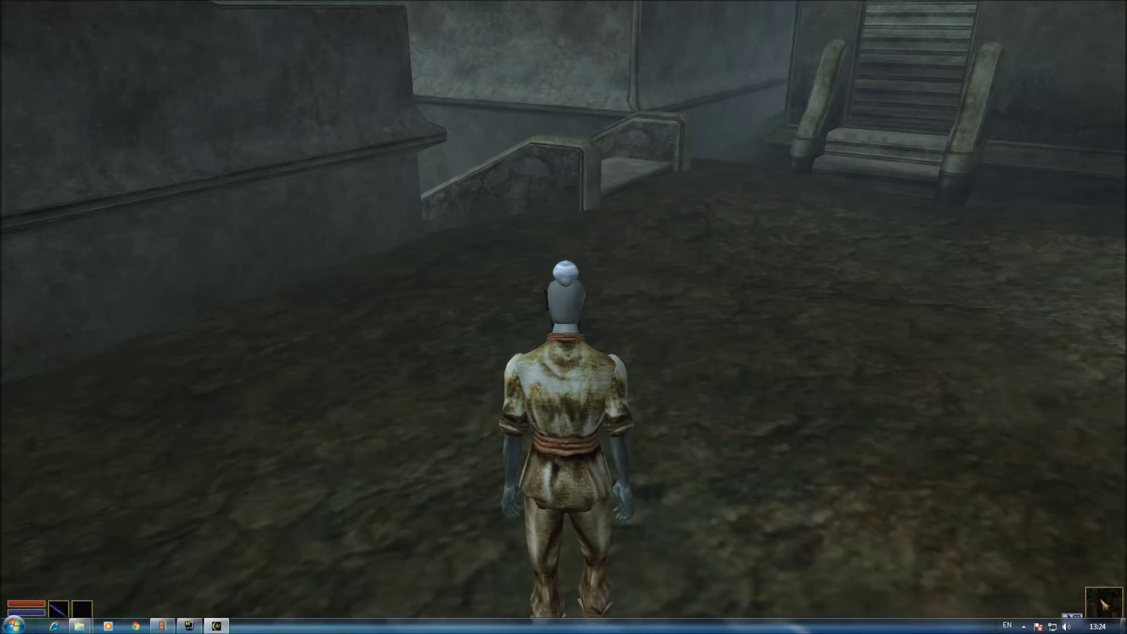
key(f)
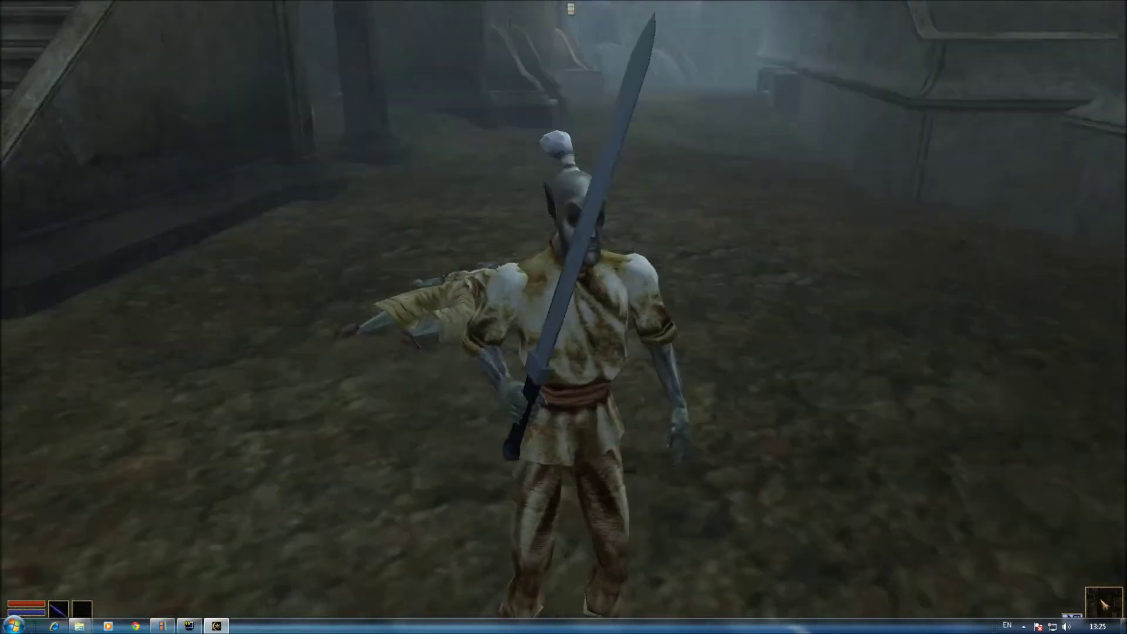